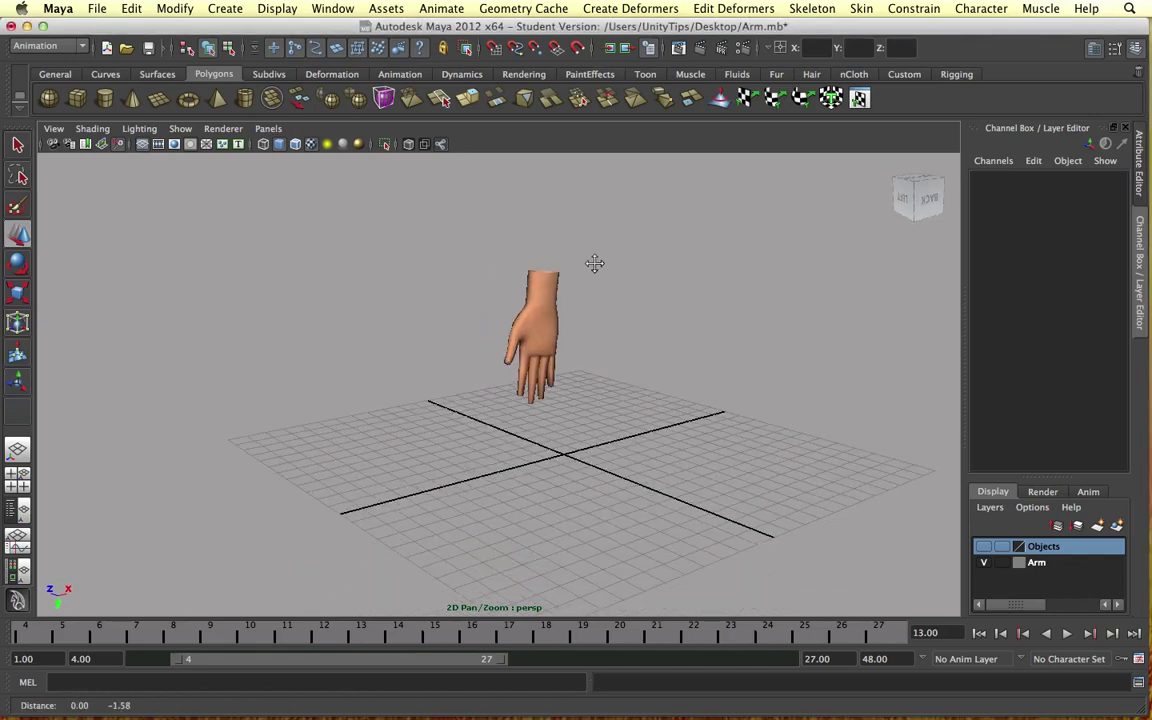
# Show the Objects layer to examine the finished arm models beside the hand, and hide the layer again.
pyautogui.scroll(-3, 595, 264)
pyautogui.moveTo(583, 275)
pyautogui.keyDown('alt'); pyautogui.mouseDown()
pyautogui.moveTo(571, 265)
pyautogui.moveTo(586, 287)
pyautogui.mouseUp(); pyautogui.keyUp('alt')
pyautogui.scroll(5, 586, 287)
pyautogui.keyDown('alt'); pyautogui.moveTo(586, 287); pyautogui.dragTo(540, 303, button='middle'); pyautogui.keyUp('alt')
pyautogui.keyDown('alt'); pyautogui.moveTo(580, 301); pyautogui.dragTo(508, 298); pyautogui.keyUp('alt')
pyautogui.scroll(-5, 574, 298)
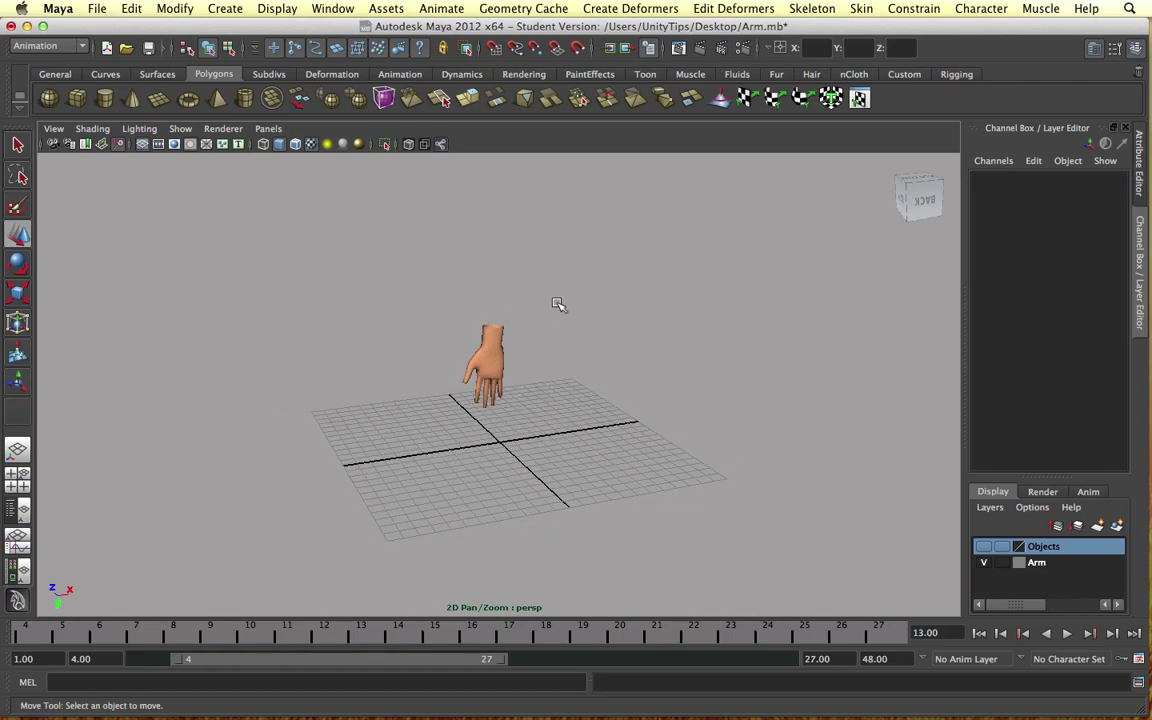
pyautogui.click(983, 546)
pyautogui.keyDown('alt'); pyautogui.moveTo(728, 404); pyautogui.dragTo(625, 381); pyautogui.keyUp('alt')
pyautogui.keyDown('alt'); pyautogui.moveTo(625, 381); pyautogui.dragTo(632, 325, button='middle'); pyautogui.keyUp('alt')
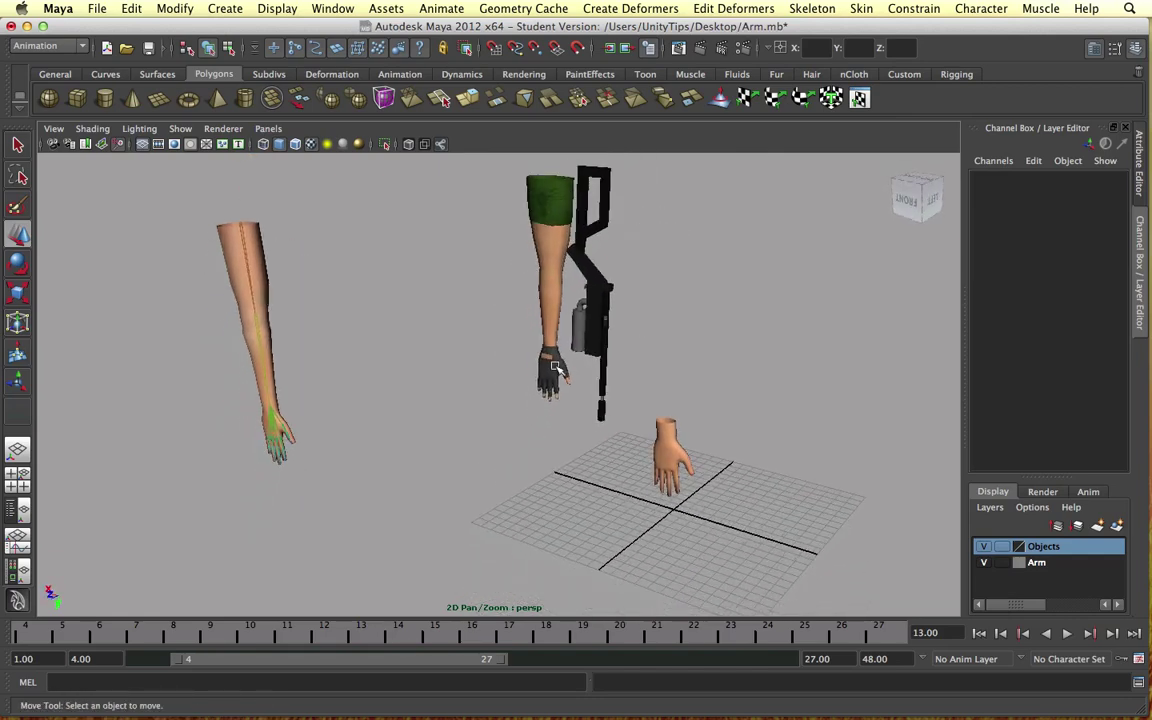
pyautogui.keyDown('alt'); pyautogui.moveTo(557, 369); pyautogui.dragTo(580, 390, button='right'); pyautogui.keyUp('alt')
pyautogui.keyDown('alt'); pyautogui.moveTo(657, 341); pyautogui.dragTo(530, 409, button='right'); pyautogui.keyUp('alt')
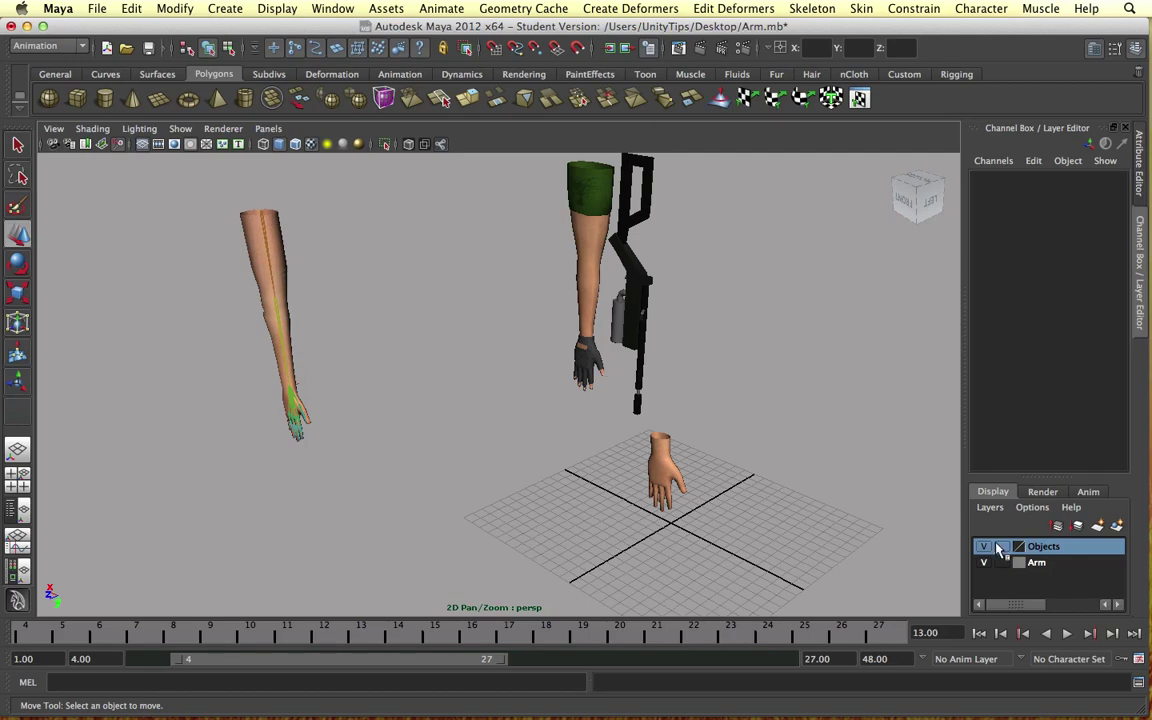
pyautogui.click(985, 547)
# Select the hand mesh and move its pivot point to the open end of the wrist.
pyautogui.keyDown('alt'); pyautogui.moveTo(645, 475); pyautogui.dragTo(676, 419, button='right'); pyautogui.keyUp('alt')
pyautogui.click(691, 477)
pyautogui.keyDown('alt'); pyautogui.moveTo(676, 419); pyautogui.dragTo(558, 415, button='middle'); pyautogui.keyUp('alt')
pyautogui.keyDown('alt'); pyautogui.moveTo(558, 415); pyautogui.dragTo(586, 404); pyautogui.keyUp('alt')
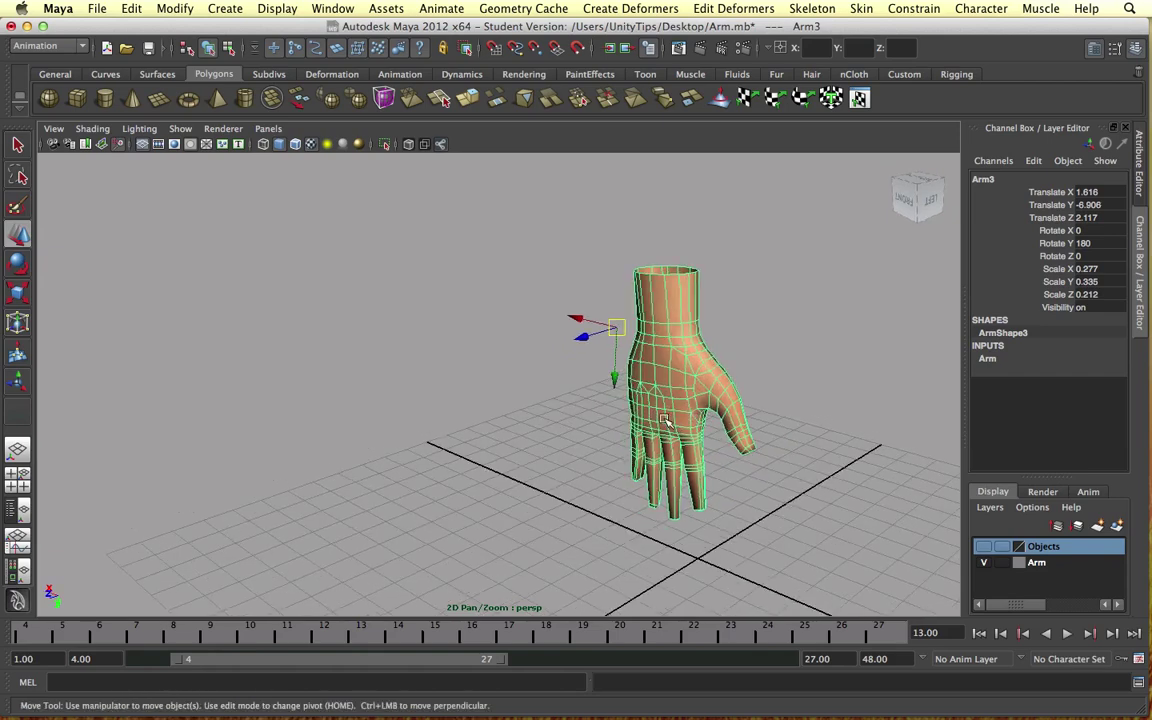
pyautogui.keyDown('alt'); pyautogui.moveTo(697, 376); pyautogui.dragTo(667, 348); pyautogui.keyUp('alt')
pyautogui.press('Home')
pyautogui.moveTo(654, 266); pyautogui.dragTo(668, 260, button='middle')
pyautogui.press('Home')
# Refine the hand's pivot so it sits in the centre of the wrist opening.
pyautogui.keyDown('alt'); pyautogui.moveTo(761, 288); pyautogui.dragTo(632, 294); pyautogui.keyUp('alt')
pyautogui.moveTo(552, 333)
pyautogui.mouseDown()
pyautogui.moveTo(572, 329)
pyautogui.moveTo(557, 333)
pyautogui.mouseUp()
pyautogui.press('Home')
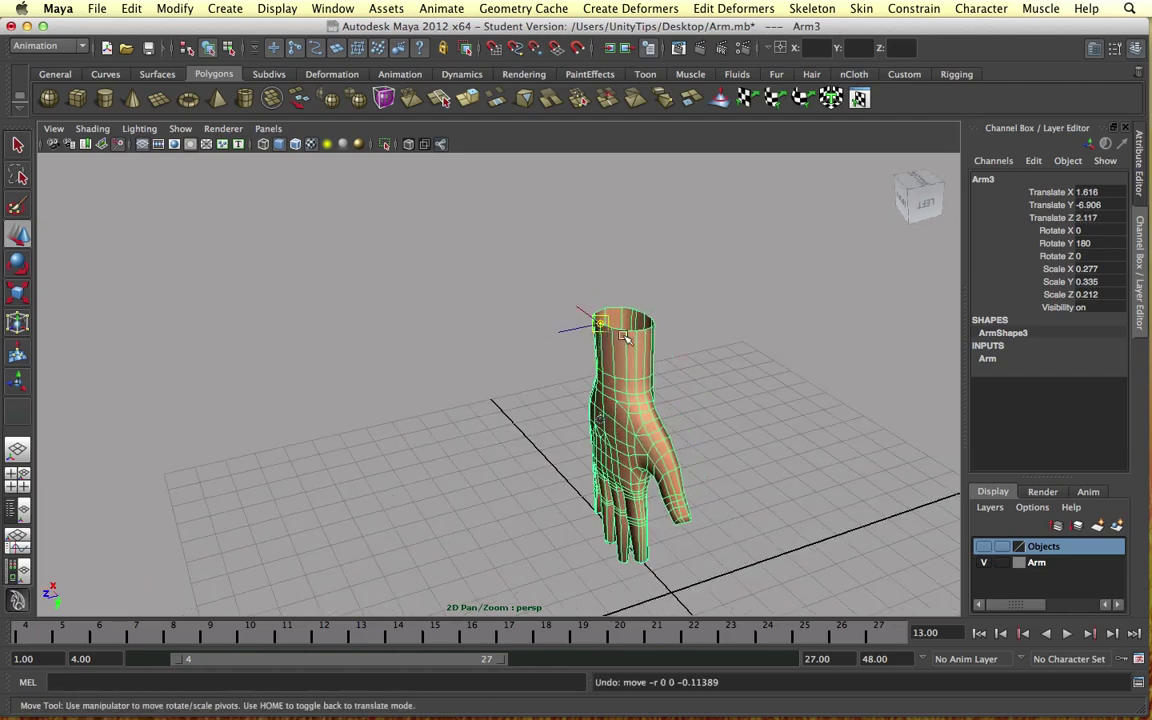
pyautogui.moveTo(626, 330); pyautogui.dragTo(600, 324, button='middle')
pyautogui.scroll(2, 590, 329)
pyautogui.press('Home')
pyautogui.press('Home')
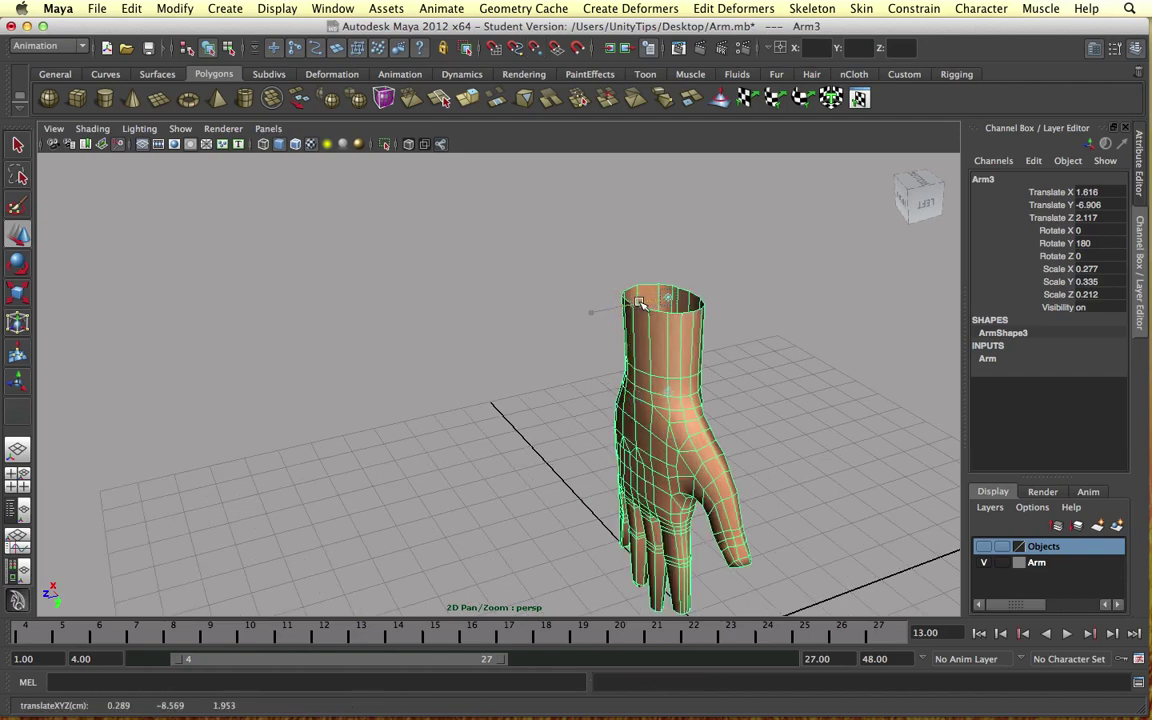
pyautogui.press('Home')
# Select the edge loop around the forearm section above the wrist and slide it toward the open end with Slide Edge.
pyautogui.keyDown('alt'); pyautogui.moveTo(589, 329); pyautogui.dragTo(643, 337); pyautogui.keyUp('alt')
pyautogui.scroll(4, 643, 337)
pyautogui.keyDown('alt'); pyautogui.moveTo(637, 321); pyautogui.dragTo(444, 404, button='middle'); pyautogui.keyUp('alt')
pyautogui.keyDown('alt'); pyautogui.moveTo(555, 397); pyautogui.dragTo(561, 467, button='middle'); pyautogui.keyUp('alt')
pyautogui.moveTo(557, 347); pyautogui.dragTo(543, 316, button='right')
pyautogui.click(547, 340)
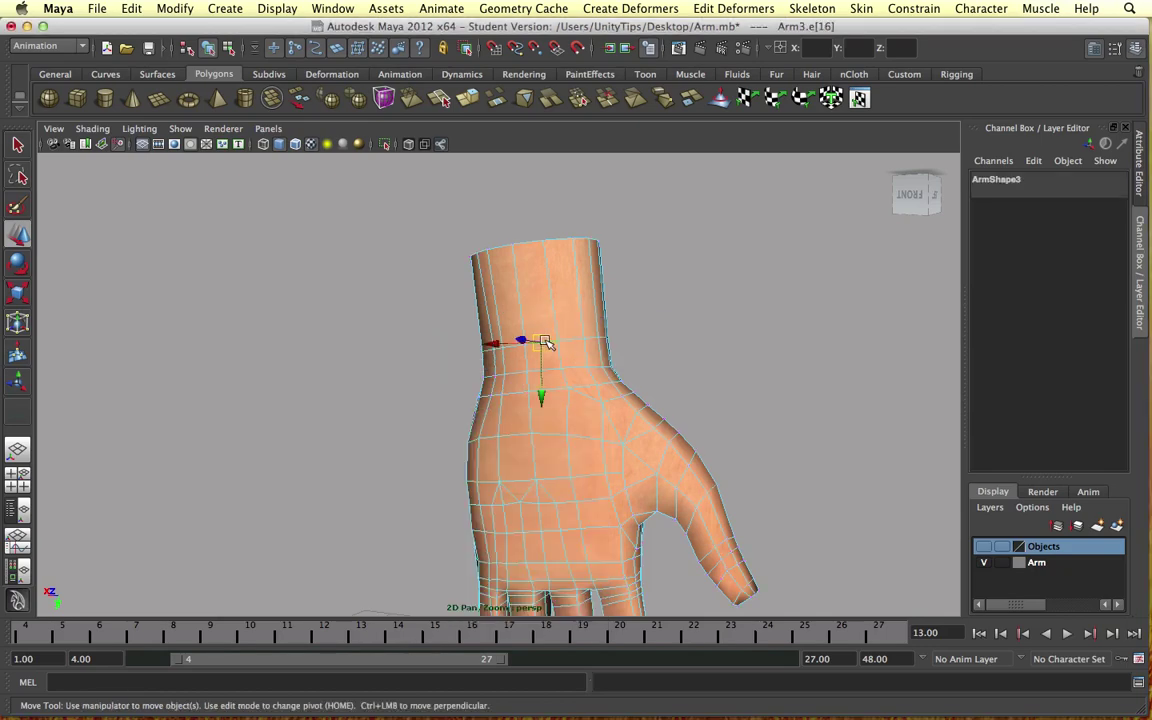
pyautogui.doubleClick(575, 340)
pyautogui.keyDown('alt'); pyautogui.moveTo(574, 346); pyautogui.dragTo(600, 355); pyautogui.keyUp('alt')
pyautogui.keyDown('shift'); pyautogui.moveTo(549, 339); pyautogui.dragTo(533, 448, button='right'); pyautogui.keyUp('shift')
pyautogui.moveTo(628, 304); pyautogui.dragTo(608, 303, button='middle')
# Turn off texture display and slide the two edge loops above the wrist further toward the open end.
pyautogui.click(311, 144)
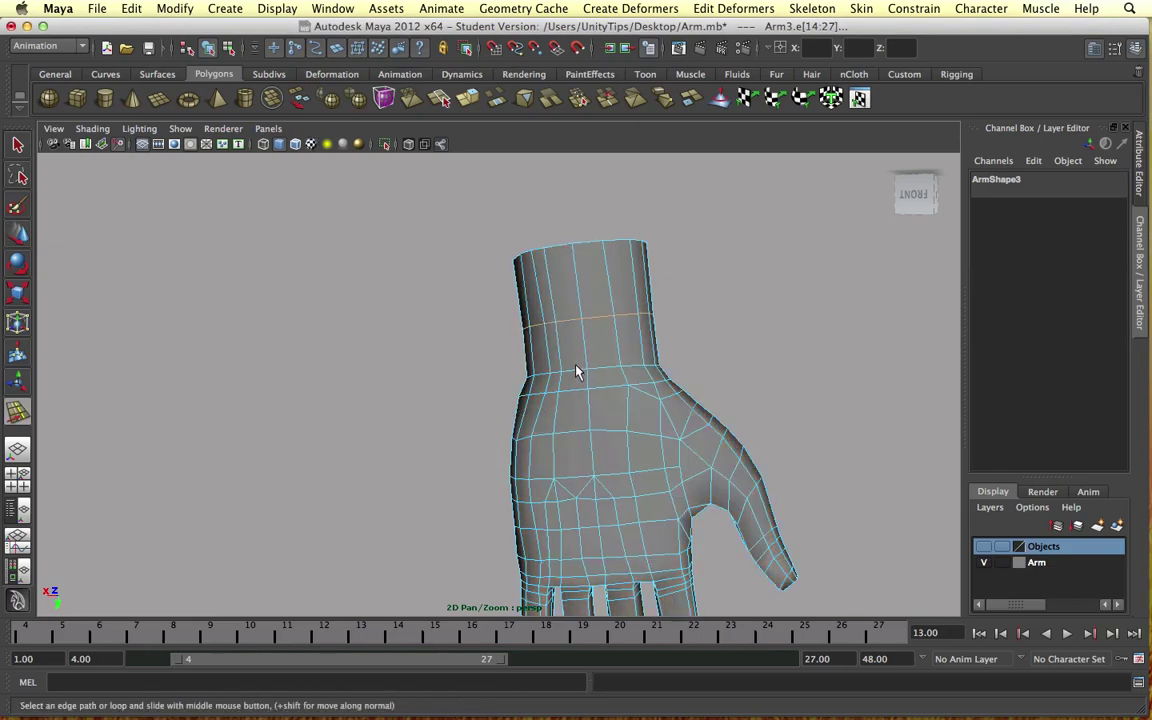
pyautogui.keyDown('shift'); pyautogui.moveTo(576, 318); pyautogui.dragTo(565, 432, button='right'); pyautogui.keyUp('shift')
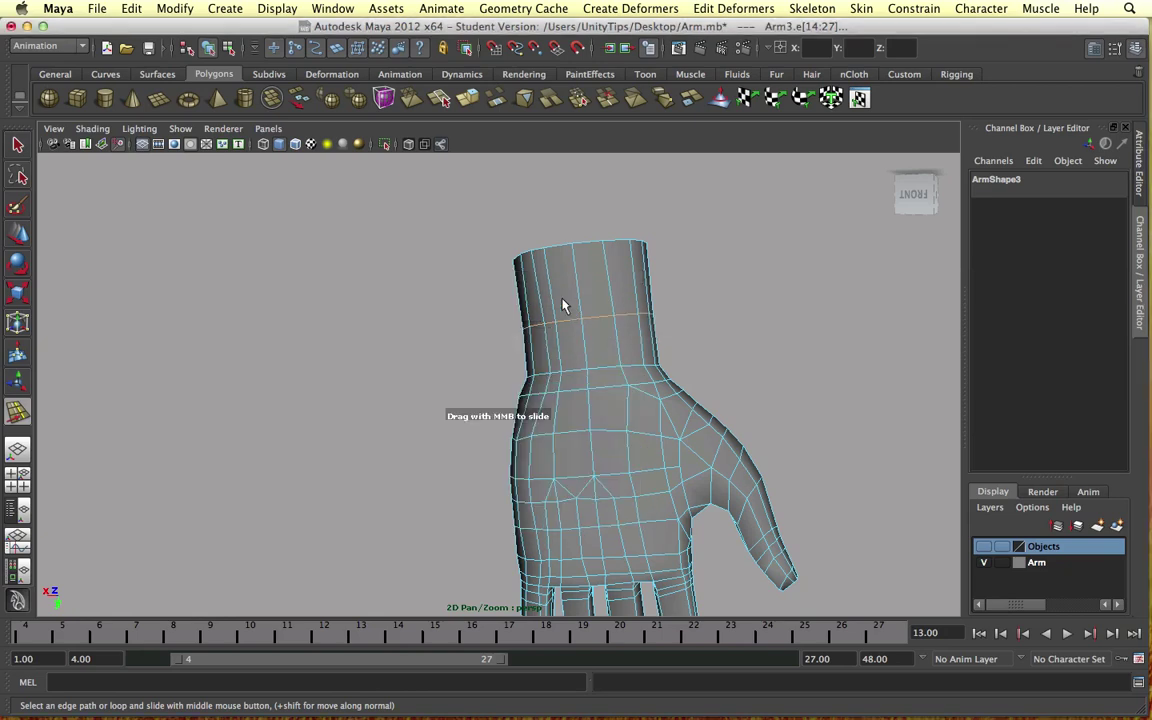
pyautogui.doubleClick(576, 370)
pyautogui.moveTo(581, 335); pyautogui.dragTo(596, 339, button='middle')
pyautogui.click(589, 390)
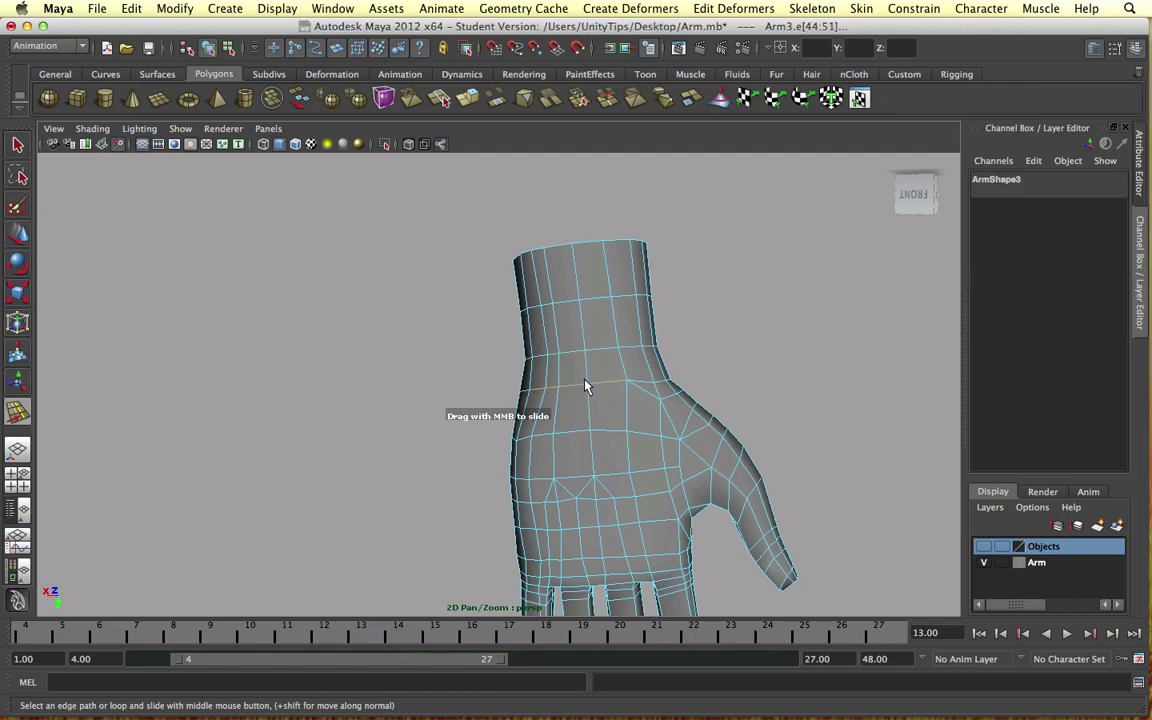
# Activate the Move tool and switch the hand mesh to vertex editing.
pyautogui.keyDown('alt'); pyautogui.moveTo(671, 404); pyautogui.dragTo(658, 339, button='middle'); pyautogui.keyUp('alt')
pyautogui.keyDown('alt'); pyautogui.moveTo(658, 339); pyautogui.dragTo(674, 365); pyautogui.keyUp('alt')
pyautogui.press('w')
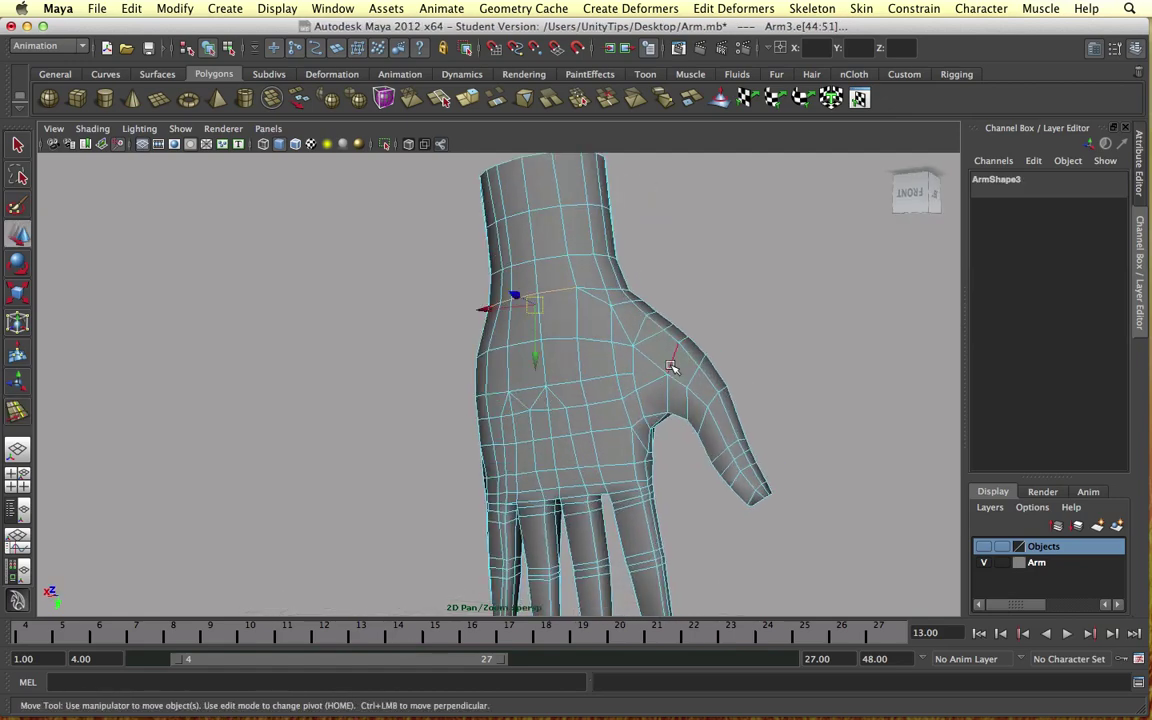
pyautogui.scroll(6, 634, 371)
pyautogui.keyDown('alt'); pyautogui.moveTo(634, 371); pyautogui.dragTo(602, 377, button='middle'); pyautogui.keyUp('alt')
pyautogui.scroll(-5, 602, 377)
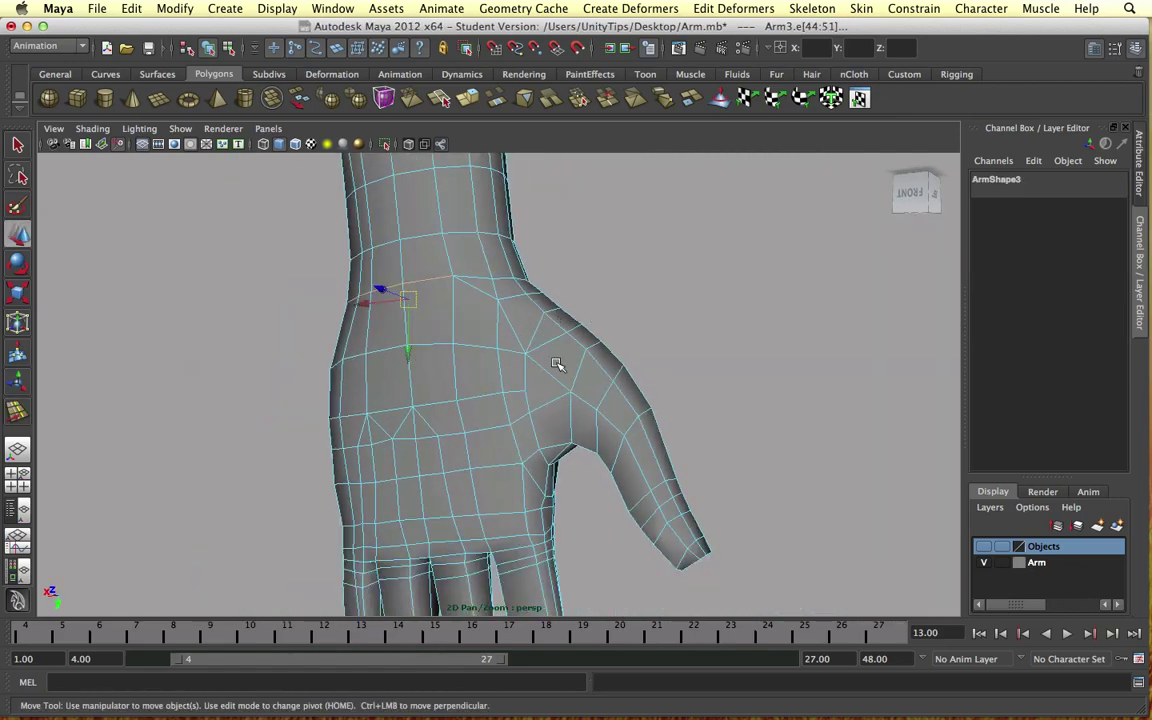
pyautogui.moveTo(518, 404); pyautogui.dragTo(450, 403, button='right')
pyautogui.scroll(5, 545, 324)
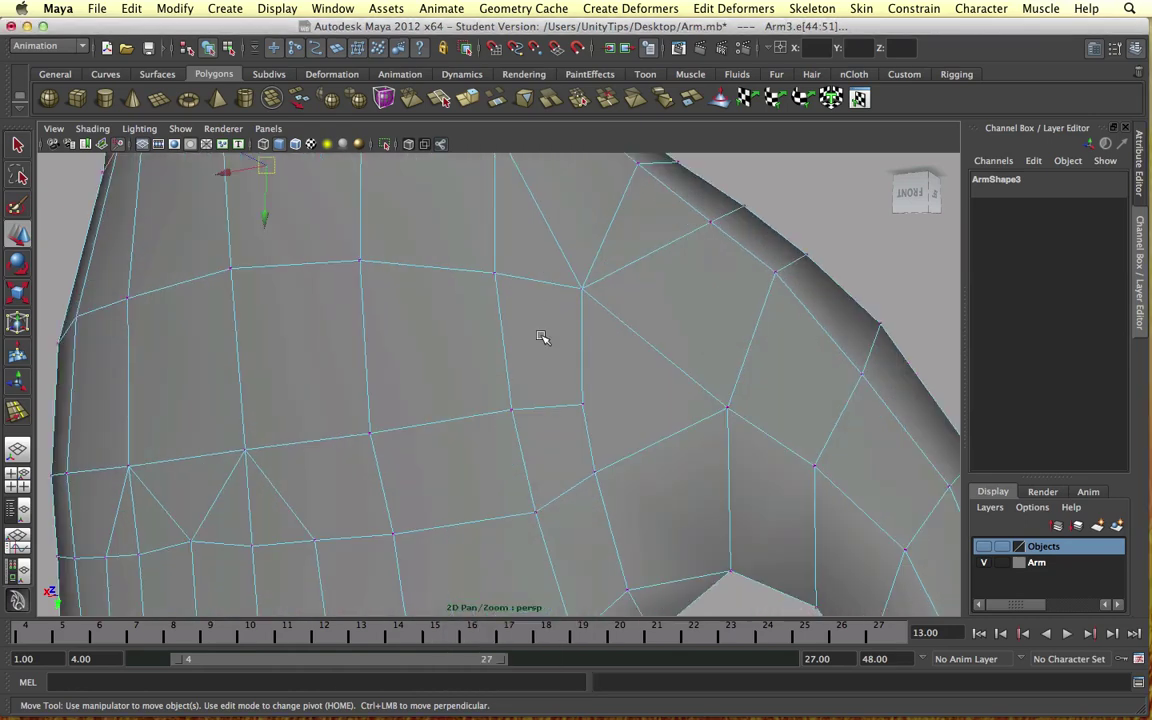
# Shift the vertex where several edges meet at the thumb base along its edge toward the palm.
pyautogui.press('[')
pyautogui.press('[')
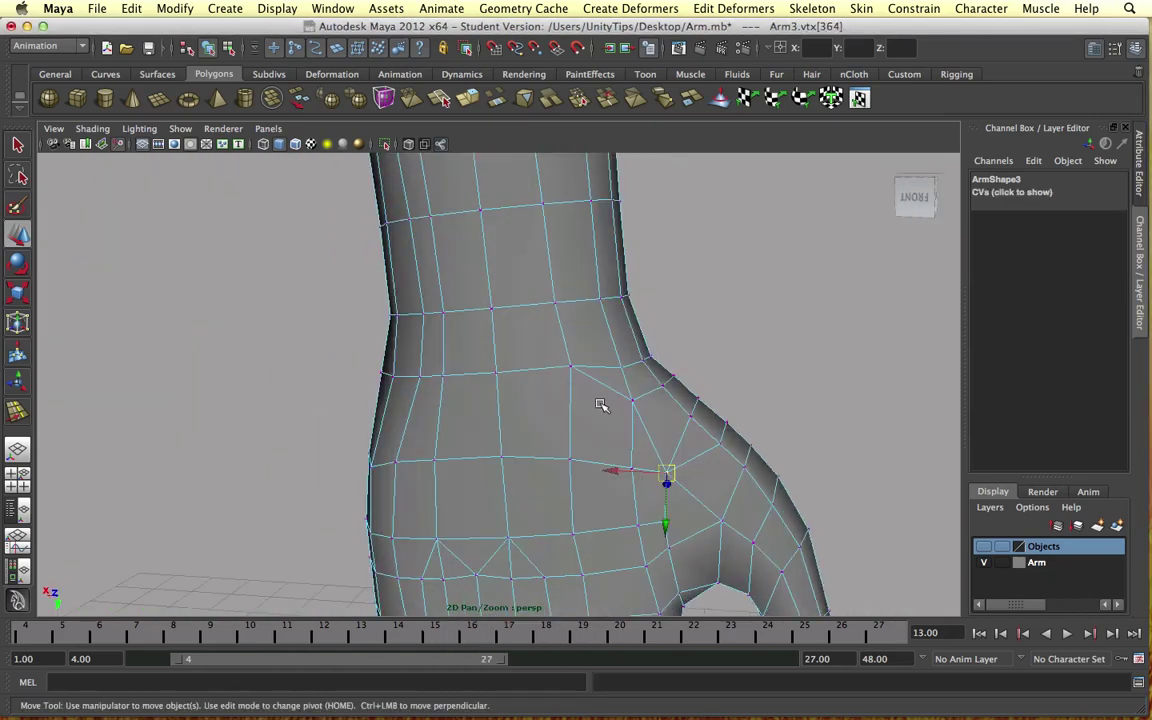
pyautogui.scroll(5, 635, 422)
pyautogui.keyDown('alt'); pyautogui.moveTo(635, 422); pyautogui.dragTo(515, 310, button='middle'); pyautogui.keyUp('alt')
pyautogui.scroll(-3, 587, 350)
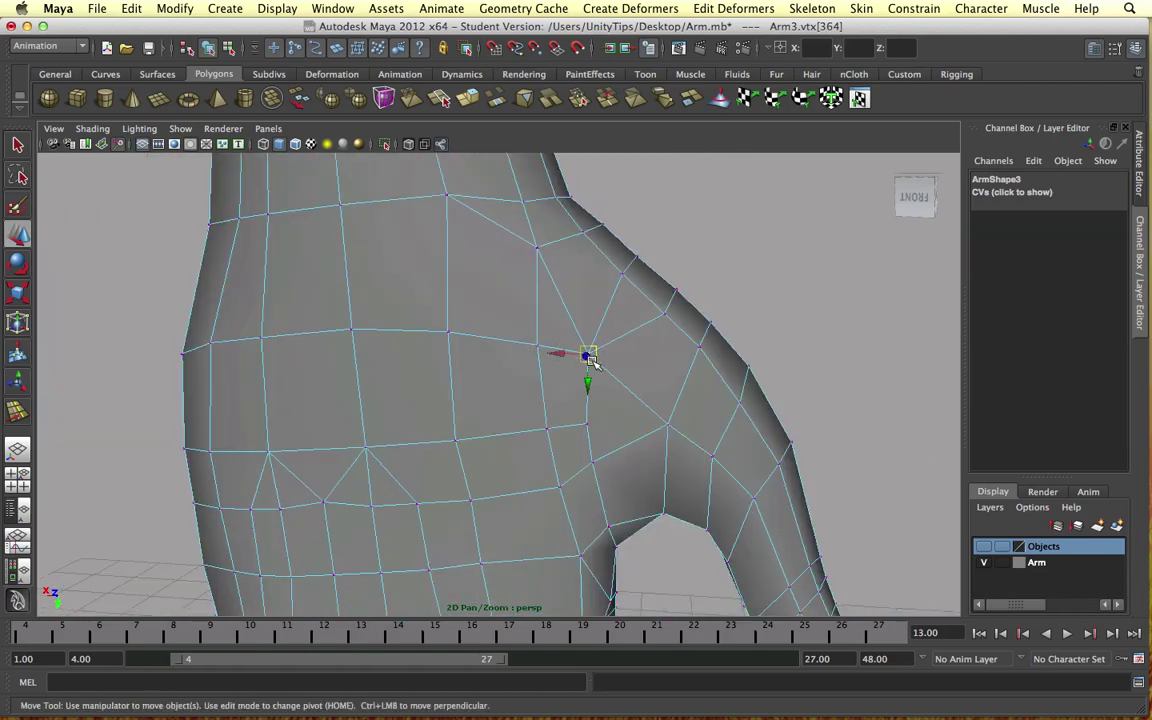
pyautogui.scroll(3, 583, 352)
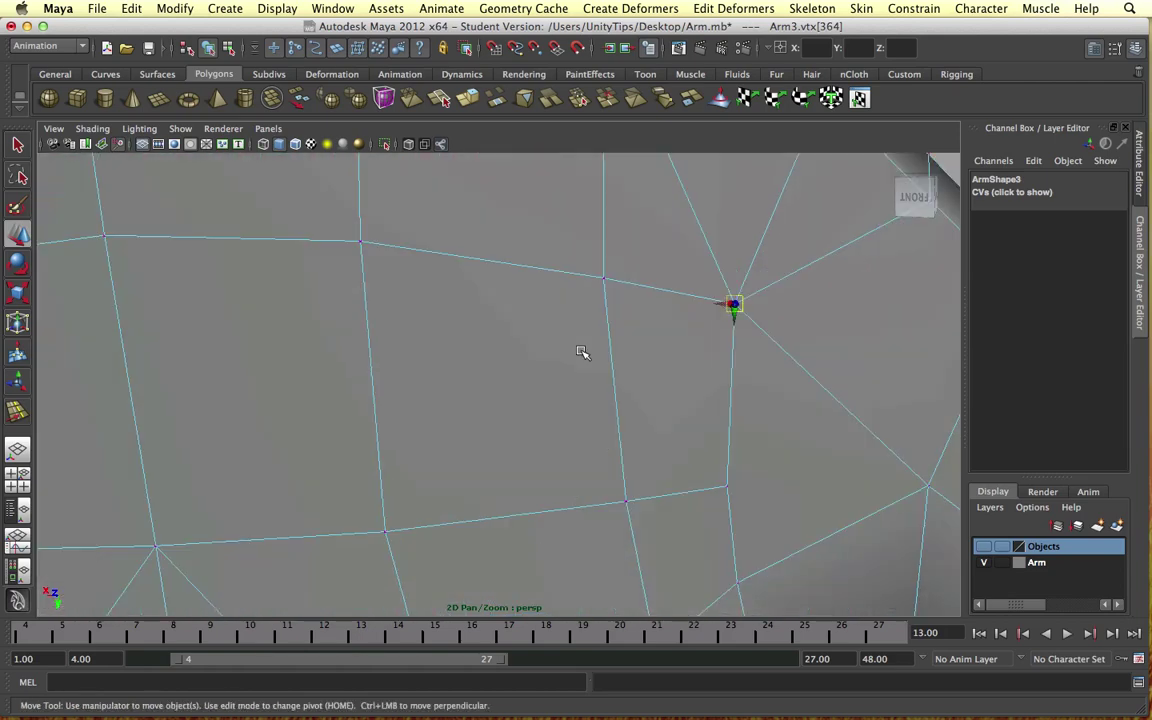
pyautogui.moveTo(676, 298)
pyautogui.mouseDown(button='middle')
pyautogui.moveTo(661, 289)
pyautogui.moveTo(673, 291)
pyautogui.mouseUp(button='middle')
pyautogui.press('z')
# Slide the two vertices in the row below the thumb-base junction along their edges toward the middle of the palm.
pyautogui.click(729, 488)
pyautogui.click(728, 487)
pyautogui.moveTo(727, 487); pyautogui.dragTo(663, 496)
pyautogui.scroll(-5, 669, 497)
pyautogui.keyDown('alt'); pyautogui.moveTo(674, 499); pyautogui.dragTo(716, 353, button='middle'); pyautogui.keyUp('alt')
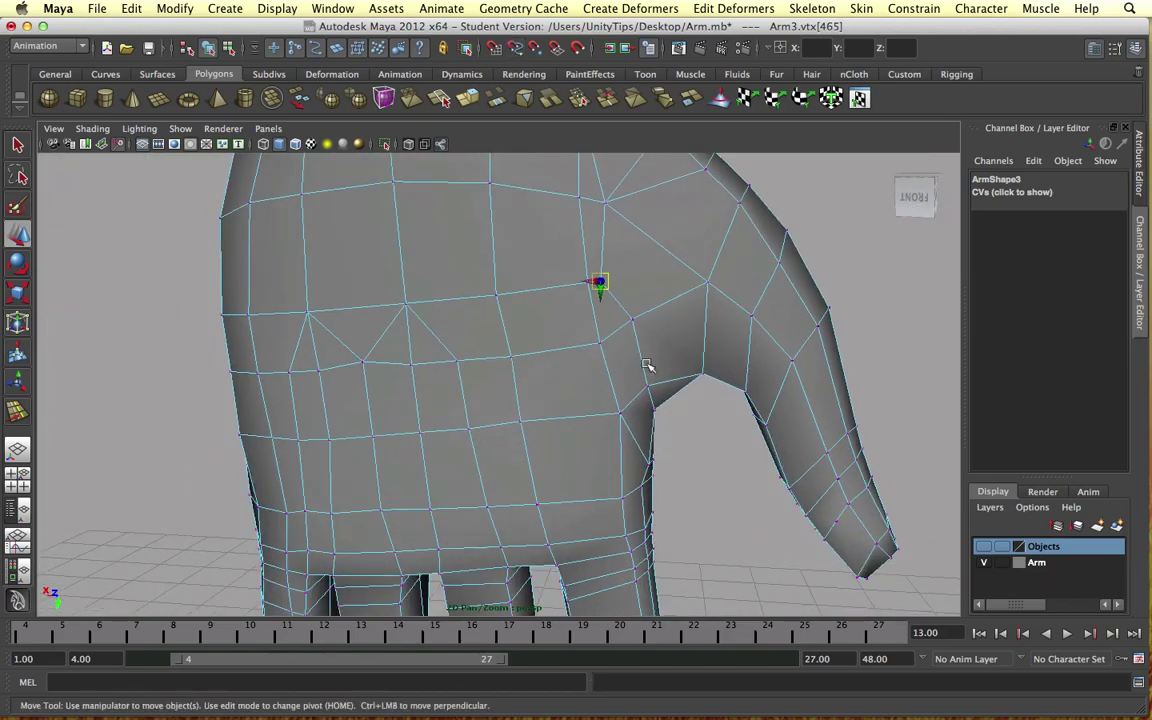
pyautogui.click(588, 290)
pyautogui.click(585, 286)
pyautogui.moveTo(585, 286); pyautogui.dragTo(539, 292)
# Slide the vertex beside the thumb-base junction and the one above it toward the palm, evening the column spacing.
pyautogui.click(576, 194)
pyautogui.press('c')
pyautogui.moveTo(519, 189); pyautogui.dragTo(558, 194, button='middle')
pyautogui.keyDown('alt'); pyautogui.moveTo(594, 282); pyautogui.dragTo(642, 475, button='middle'); pyautogui.keyUp('alt')
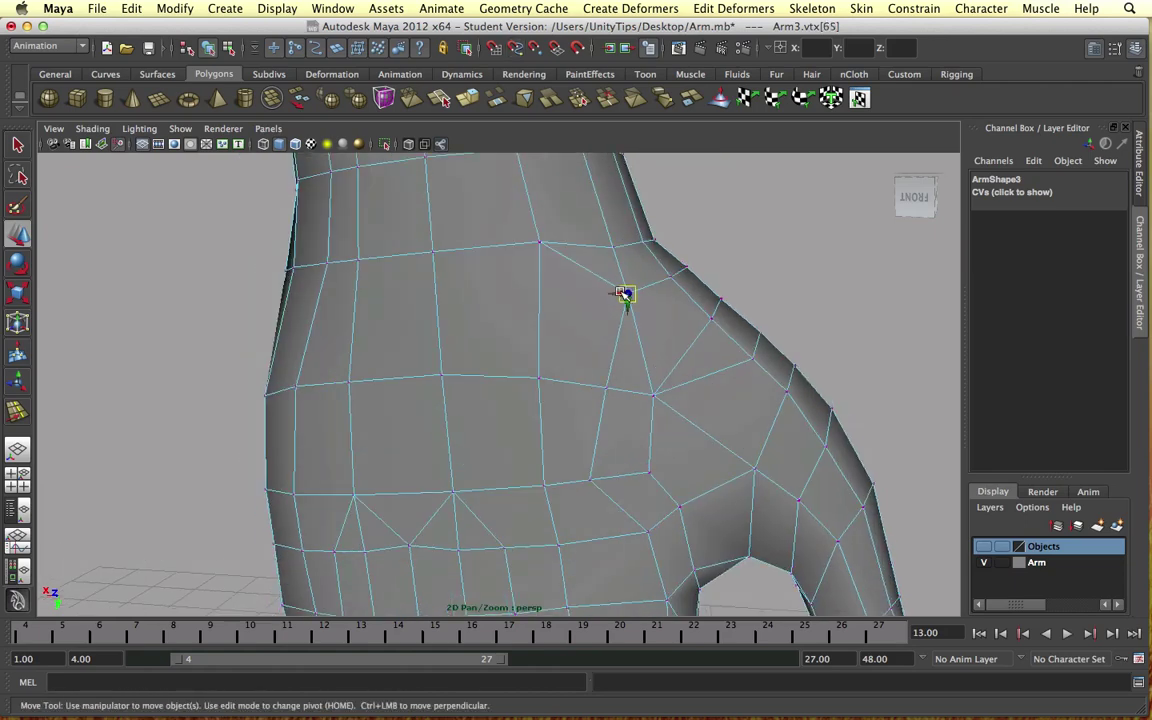
pyautogui.moveTo(591, 275); pyautogui.dragTo(625, 291, button='middle')
pyautogui.moveTo(624, 291); pyautogui.dragTo(619, 290)
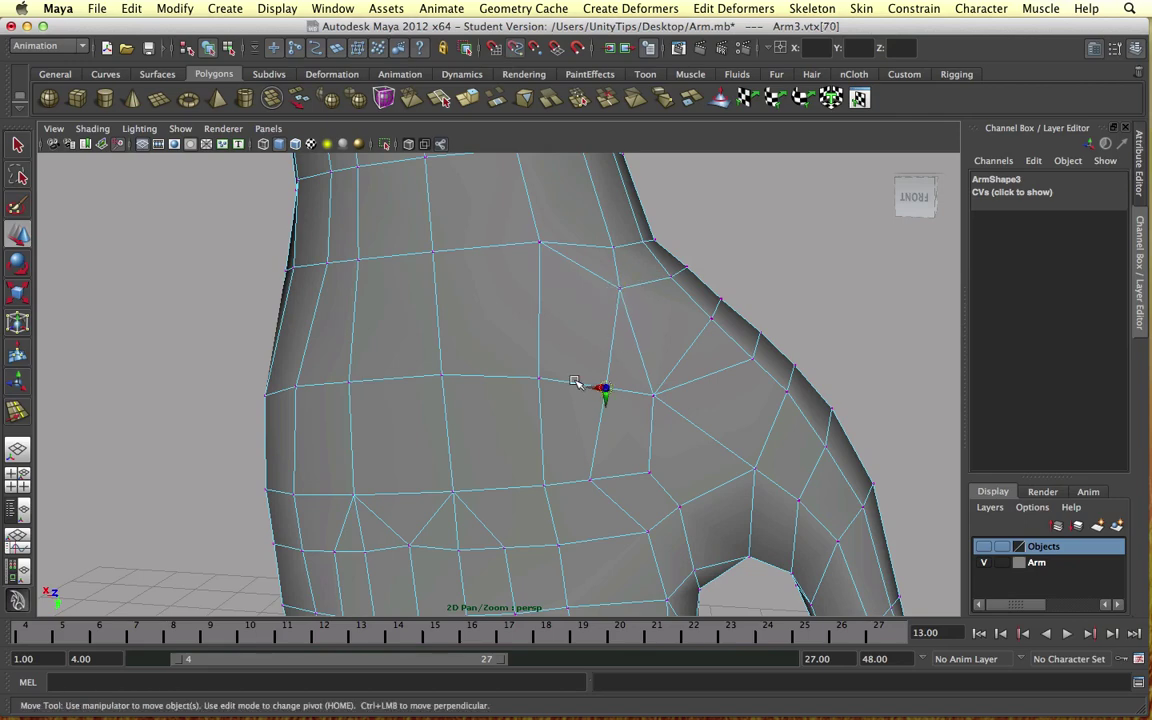
pyautogui.keyDown('alt'); pyautogui.moveTo(643, 393); pyautogui.dragTo(630, 378, button='middle'); pyautogui.keyUp('alt')
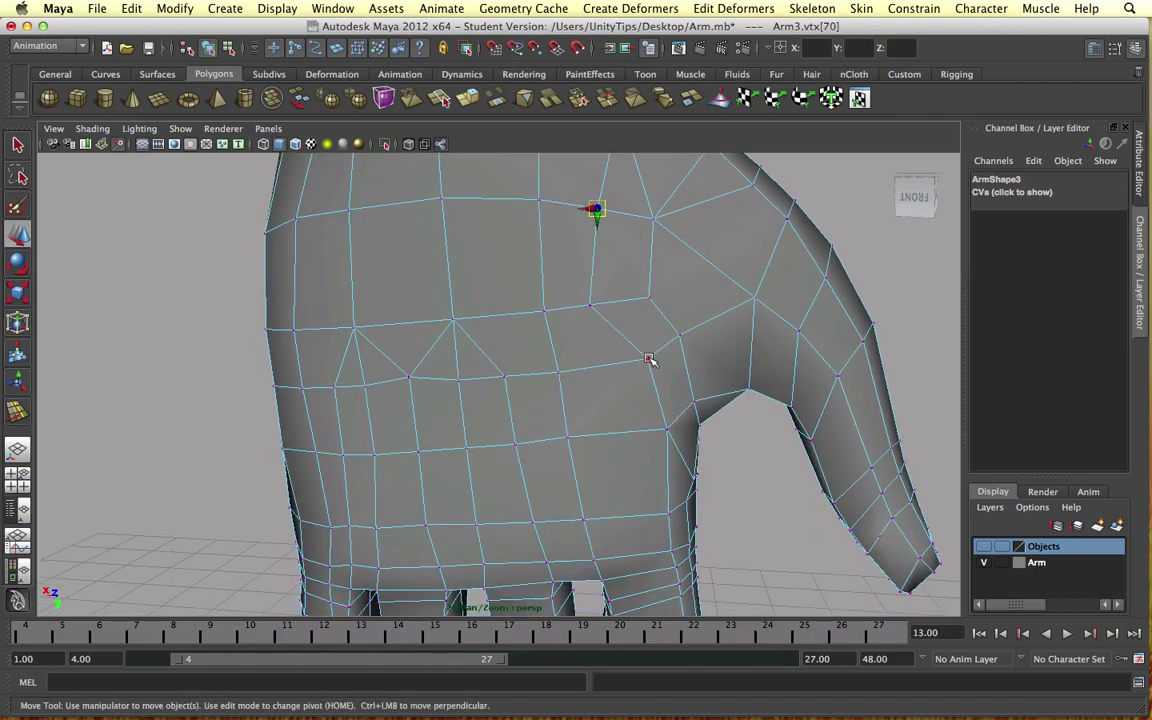
# Slide the three vertices in the row leading from the palm to the thumb webbing inward along their edges.
pyautogui.moveTo(620, 373)
pyautogui.mouseDown()
pyautogui.moveTo(602, 362)
pyautogui.moveTo(614, 366)
pyautogui.mouseUp()
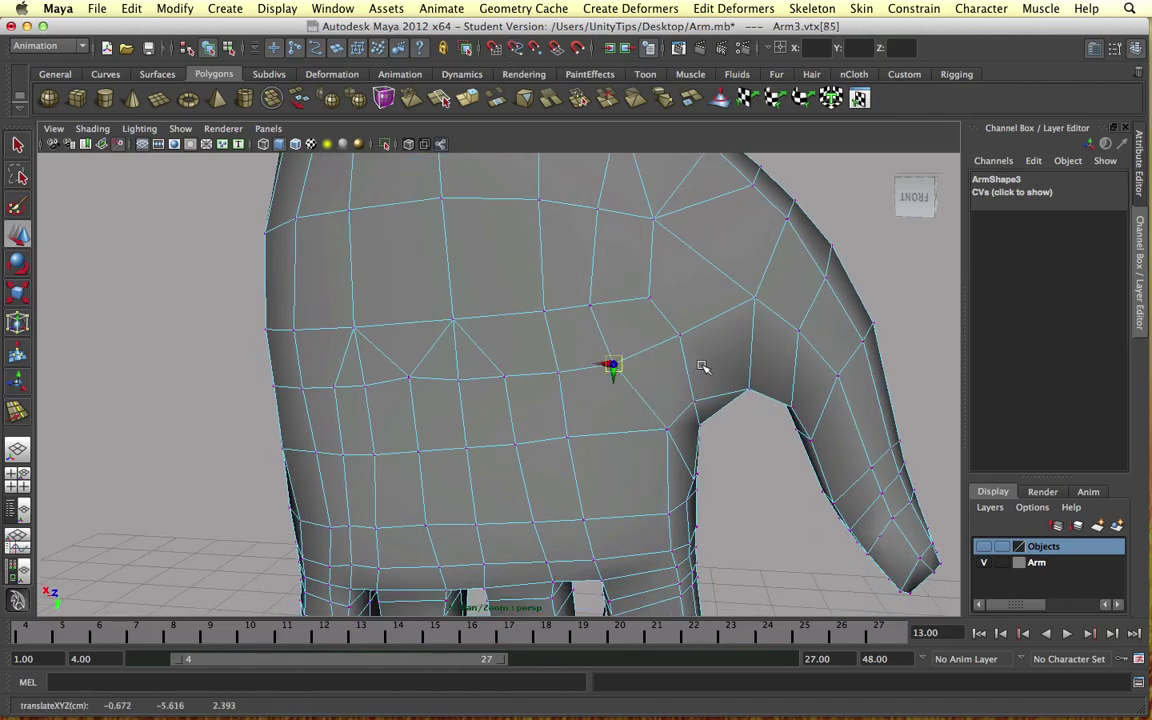
pyautogui.moveTo(681, 334); pyautogui.dragTo(651, 349)
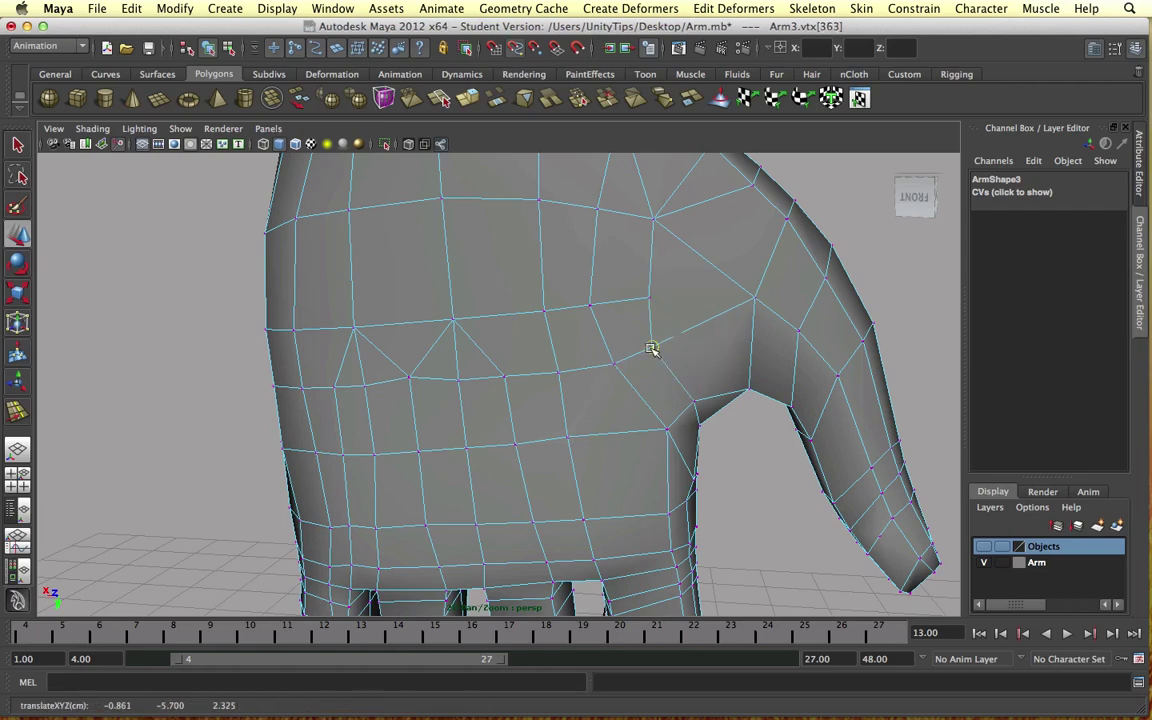
pyautogui.click(752, 298)
pyautogui.moveTo(752, 298); pyautogui.dragTo(706, 321)
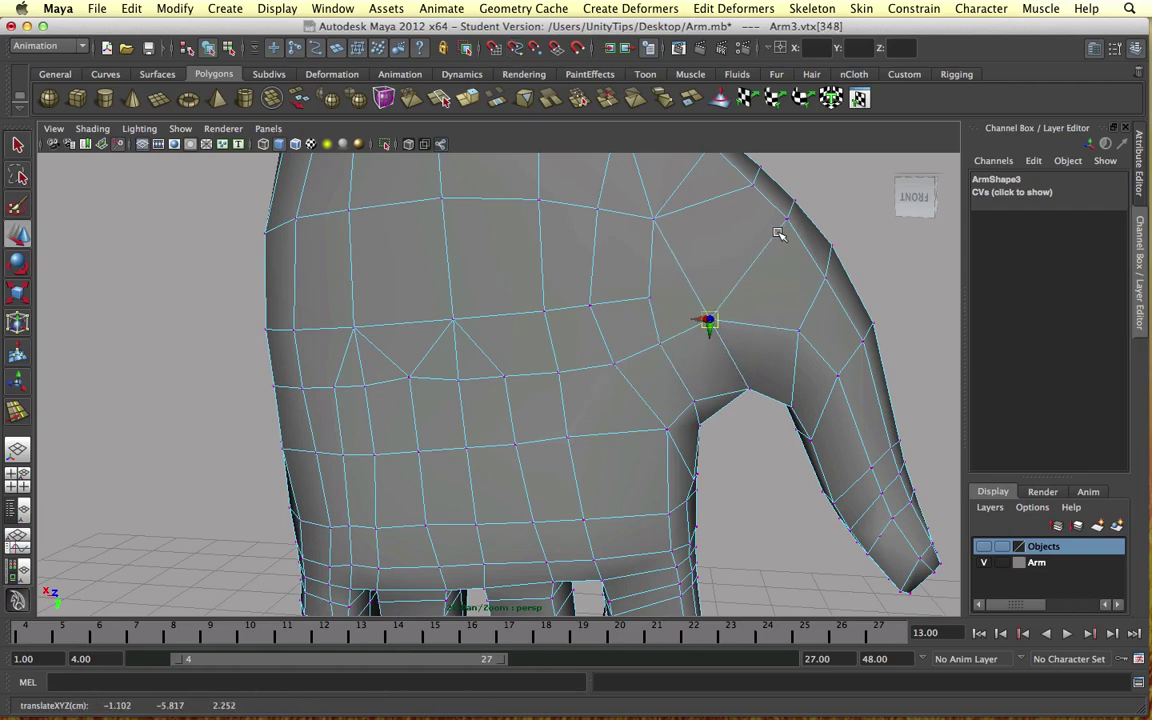
# Reposition three vertices in the row running from the thumb up toward the wrist, spacing its faces more evenly.
pyautogui.keyDown('alt'); pyautogui.moveTo(803, 295); pyautogui.dragTo(756, 299); pyautogui.keyUp('alt')
pyautogui.keyDown('alt'); pyautogui.moveTo(756, 299); pyautogui.dragTo(749, 356, button='middle'); pyautogui.keyUp('alt')
pyautogui.click(652, 342)
pyautogui.click(648, 336)
pyautogui.moveTo(648, 341)
pyautogui.mouseDown()
pyautogui.moveTo(638, 360)
pyautogui.moveTo(647, 346)
pyautogui.mouseUp()
pyautogui.click(599, 275)
pyautogui.moveTo(597, 275)
pyautogui.mouseDown()
pyautogui.moveTo(584, 298)
pyautogui.moveTo(590, 283)
pyautogui.mouseUp()
pyautogui.click(560, 240)
pyautogui.moveTo(558, 242); pyautogui.dragTo(525, 253)
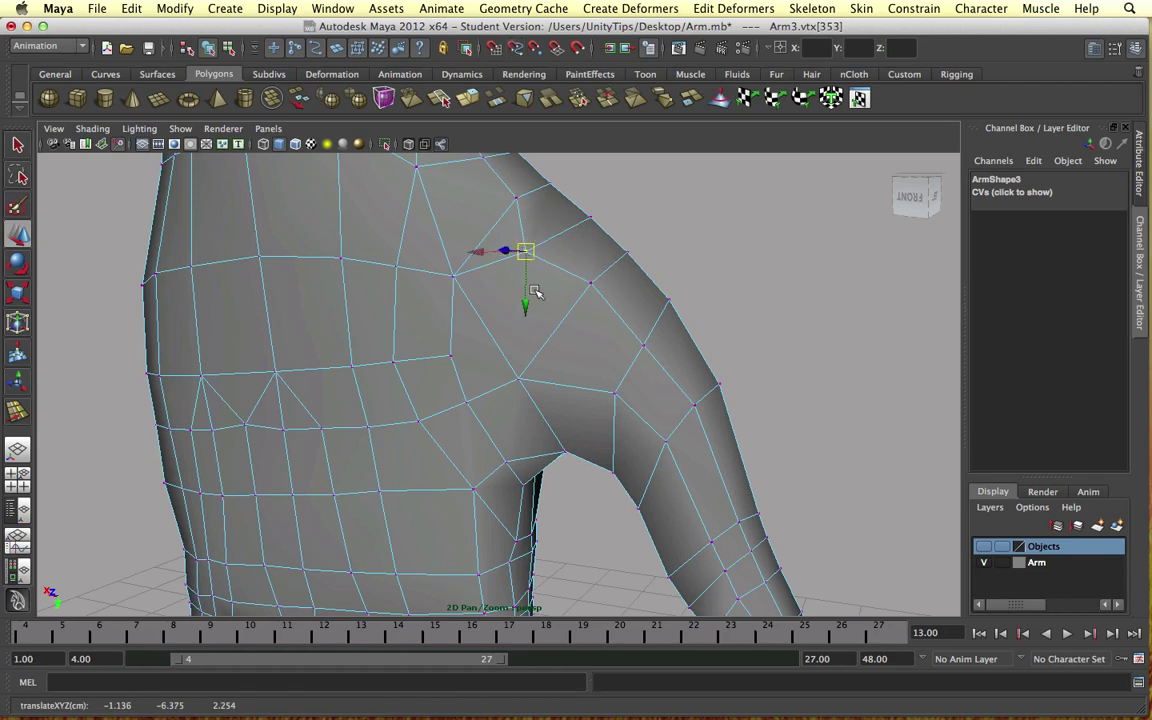
pyautogui.moveTo(527, 303); pyautogui.dragTo(522, 292)
# Move the vertex between the wrist and thumb base toward the palm, and frame the neighbouring vertex nearer the wrist.
pyautogui.click(516, 196)
pyautogui.keyDown('alt'); pyautogui.moveTo(508, 232); pyautogui.dragTo(550, 239); pyautogui.keyUp('alt')
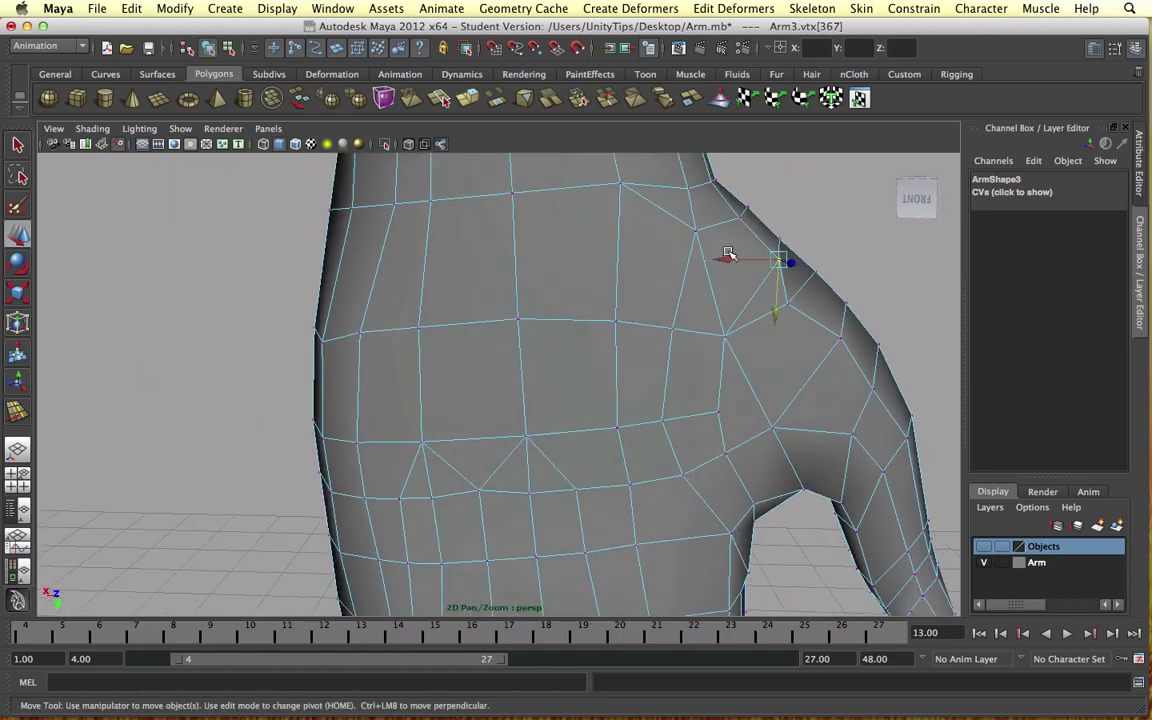
pyautogui.moveTo(744, 260); pyautogui.dragTo(659, 251)
pyautogui.click(744, 217)
pyautogui.press('f')
pyautogui.keyDown('alt'); pyautogui.moveTo(500, 370); pyautogui.dragTo(393, 378); pyautogui.keyUp('alt')
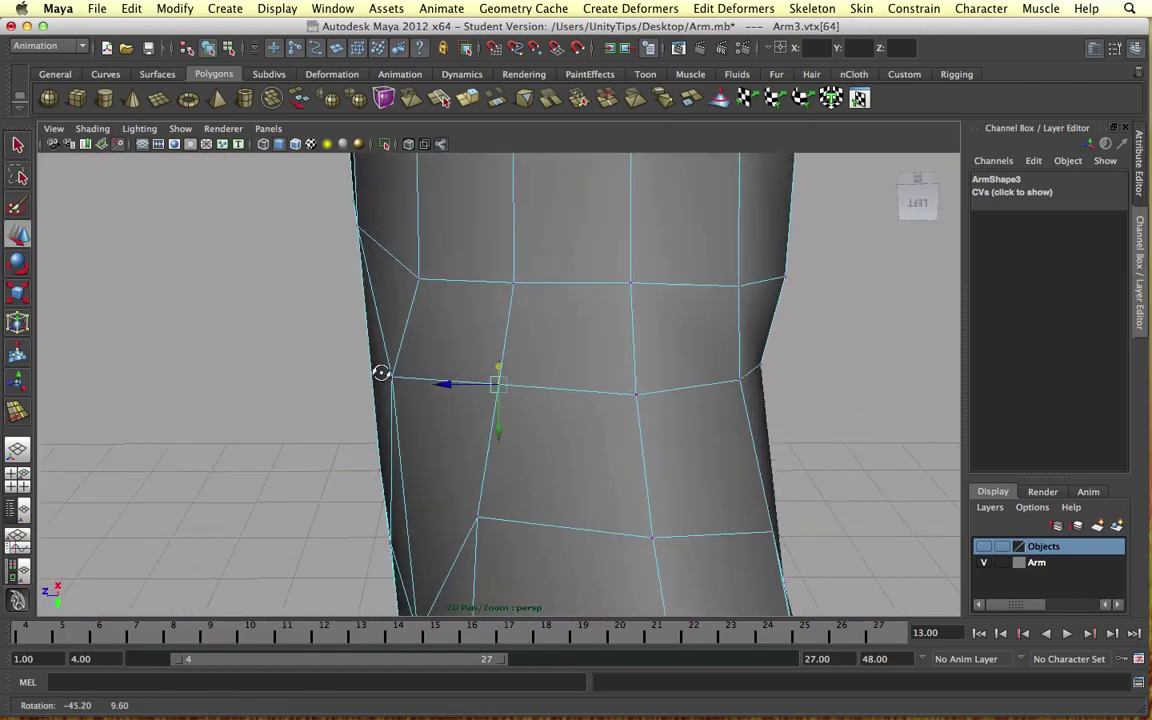
# Slide the middle vertex on the outer side of the thumb base along its edge toward the palm side.
pyautogui.scroll(-2, 500, 350)
pyautogui.keyDown('alt'); pyautogui.moveTo(529, 327); pyautogui.dragTo(540, 180, button='middle'); pyautogui.keyUp('alt')
pyautogui.scroll(-5, 563, 309)
pyautogui.keyDown('alt'); pyautogui.moveTo(560, 309); pyautogui.dragTo(540, 311); pyautogui.keyUp('alt')
pyautogui.keyDown('alt'); pyautogui.moveTo(540, 311); pyautogui.dragTo(508, 293, button='middle'); pyautogui.keyUp('alt')
pyautogui.scroll(2, 556, 300)
pyautogui.click(566, 351)
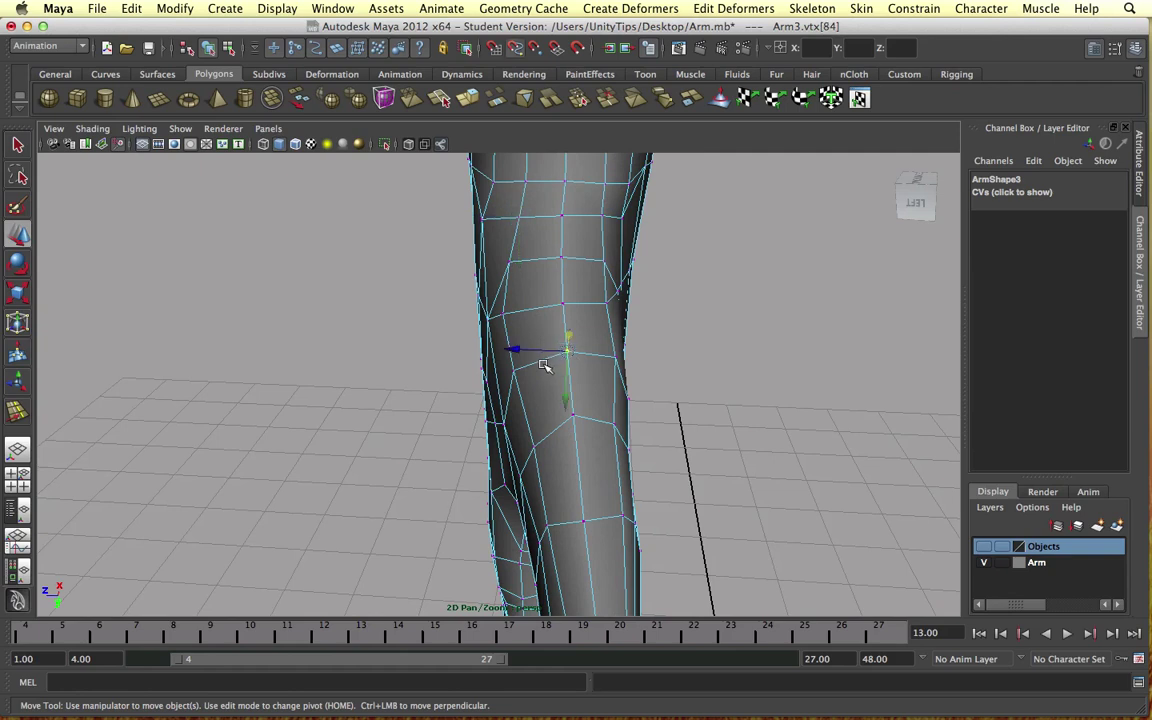
pyautogui.moveTo(568, 355); pyautogui.dragTo(569, 349)
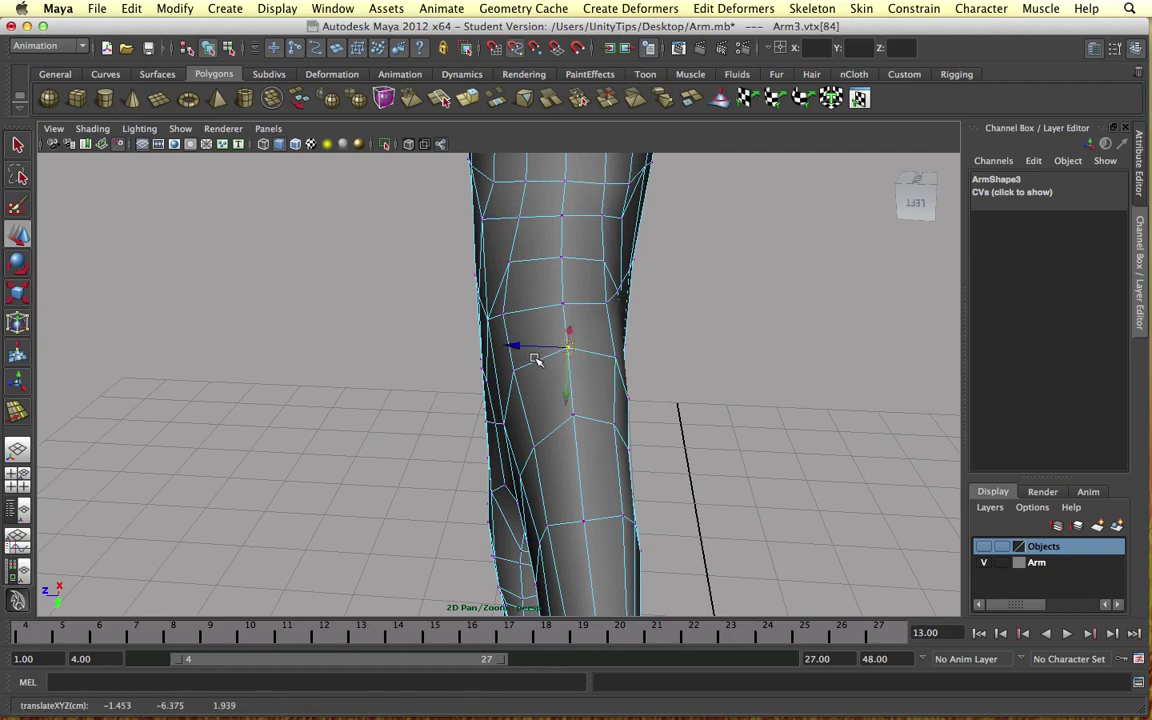
pyautogui.moveTo(535, 359); pyautogui.dragTo(558, 352, button='middle')
# Slide the next two vertices up the same outer column along their edges to straighten the column.
pyautogui.click(563, 304)
pyautogui.press('c')
pyautogui.moveTo(529, 311); pyautogui.dragTo(527, 311, button='middle')
pyautogui.click(527, 262)
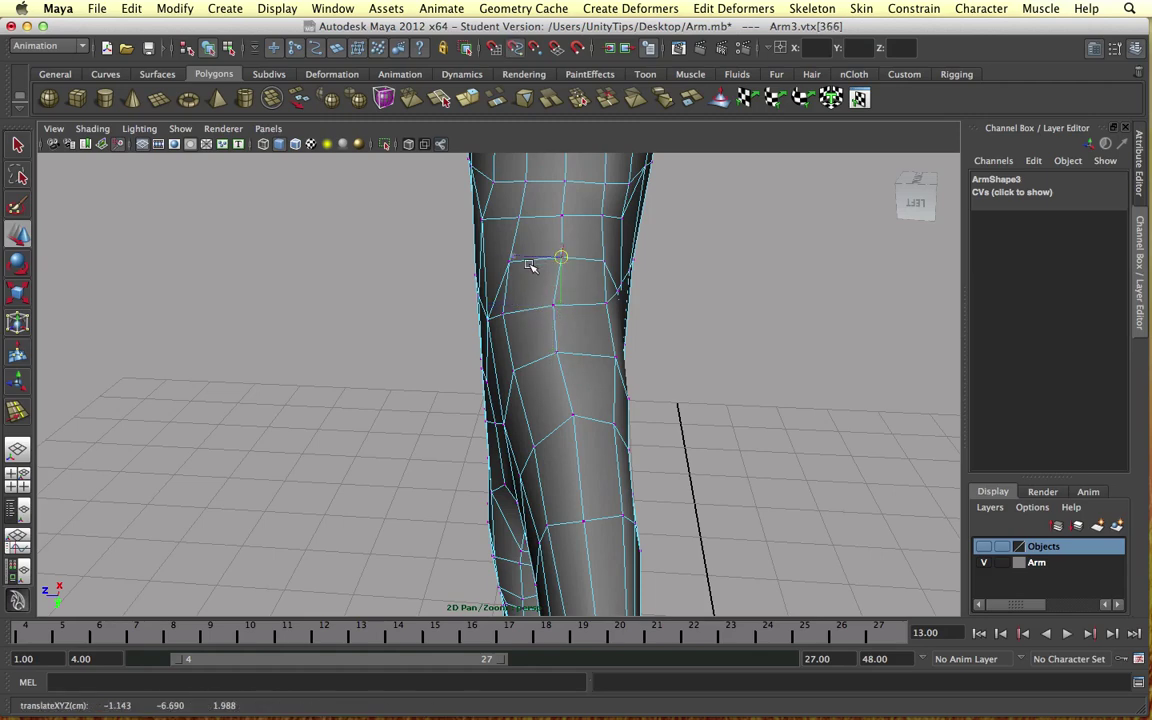
pyautogui.scroll(5, 543, 265)
pyautogui.keyDown('alt'); pyautogui.moveTo(562, 213); pyautogui.dragTo(540, 306, button='middle'); pyautogui.keyUp('alt')
pyautogui.press('c')
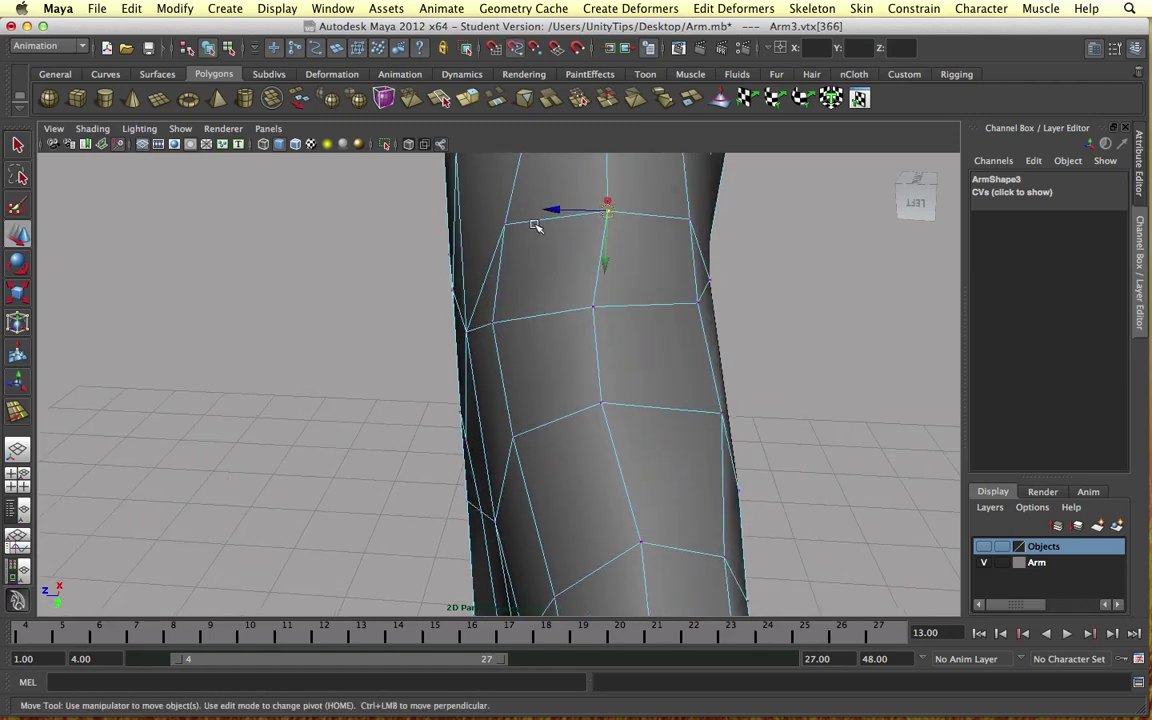
pyautogui.moveTo(535, 226); pyautogui.dragTo(590, 220, button='middle')
# Slide the column's next vertex, closer to the wrist, slightly along its edge toward the palm side.
pyautogui.scroll(-2, 604, 291)
pyautogui.keyDown('alt'); pyautogui.moveTo(604, 291); pyautogui.dragTo(617, 396, button='middle'); pyautogui.keyUp('alt')
pyautogui.click(597, 286)
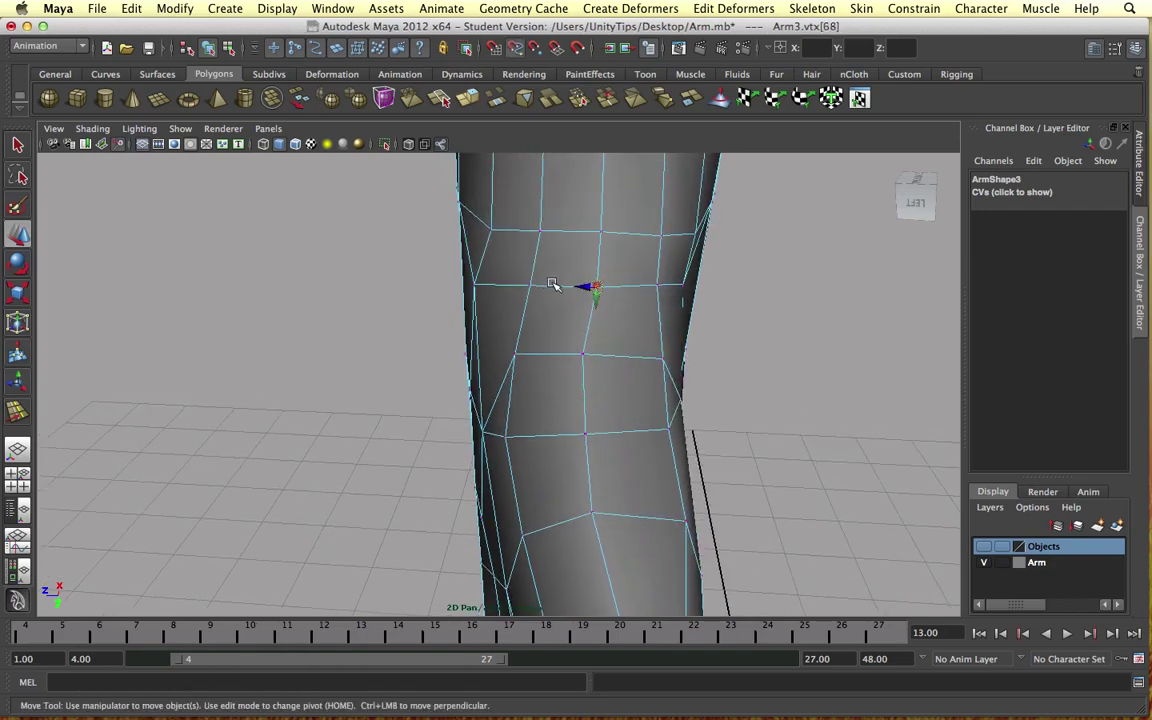
pyautogui.moveTo(596, 288); pyautogui.dragTo(583, 288)
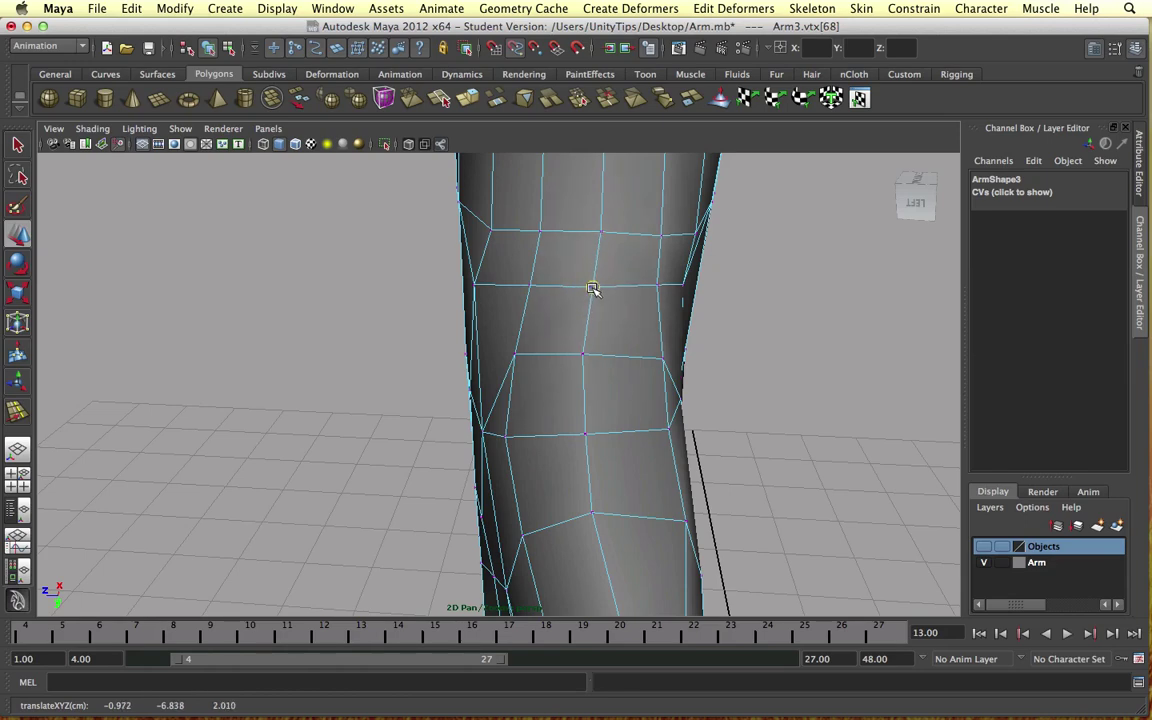
# Nudge the selected vertices on the outer contour of the thumb base slightly toward the wrist.
pyautogui.scroll(-3, 596, 300)
pyautogui.keyDown('alt'); pyautogui.moveTo(602, 381); pyautogui.dragTo(687, 407); pyautogui.keyUp('alt')
pyautogui.keyDown('alt'); pyautogui.moveTo(645, 411); pyautogui.dragTo(671, 324, button='middle'); pyautogui.keyUp('alt')
pyautogui.scroll(3, 640, 340)
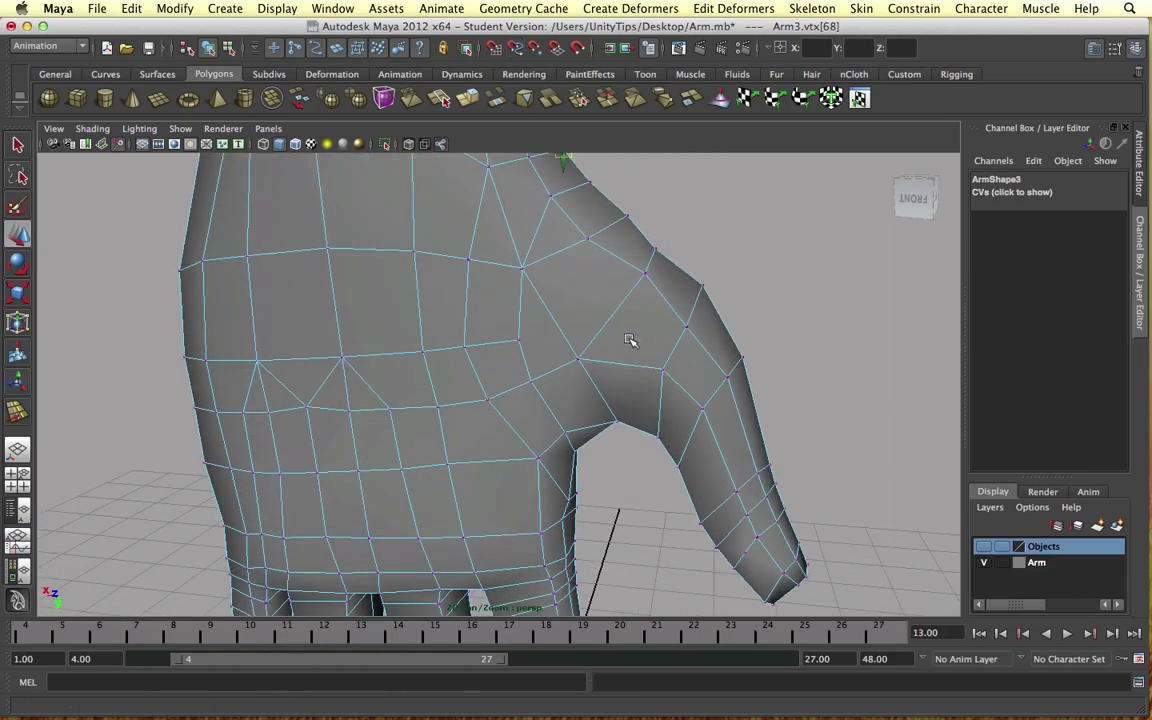
pyautogui.keyDown('alt'); pyautogui.moveTo(614, 354); pyautogui.dragTo(600, 310); pyautogui.keyUp('alt')
pyautogui.press('e')
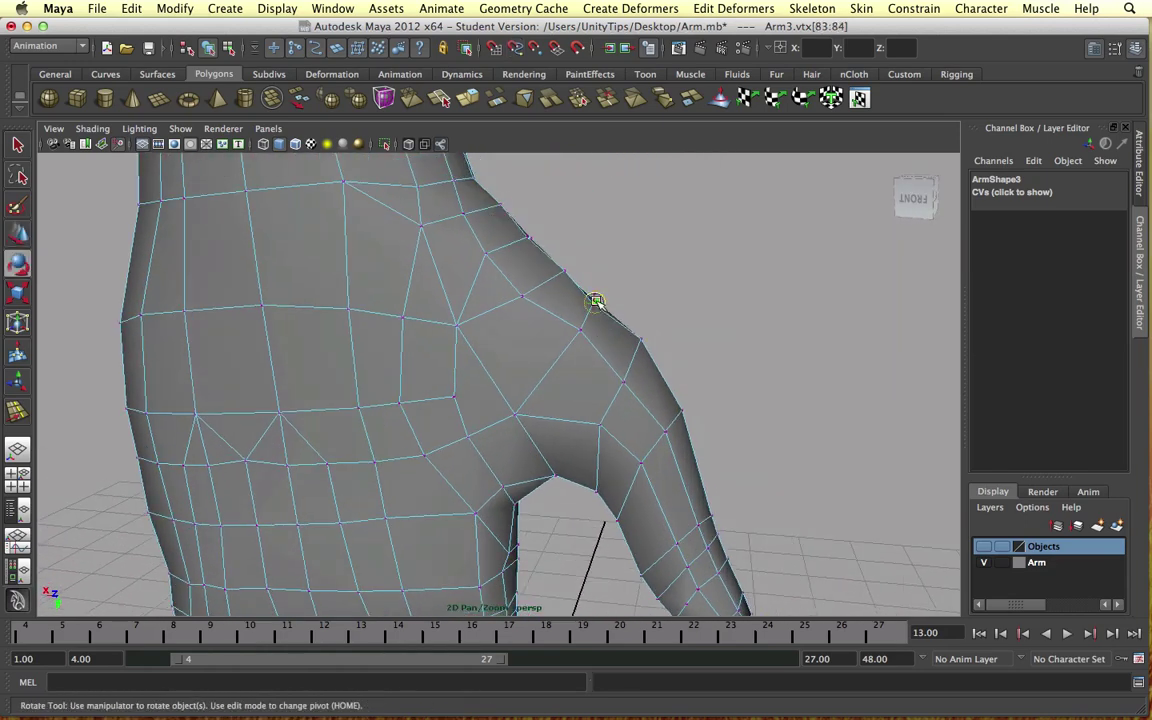
pyautogui.press('w')
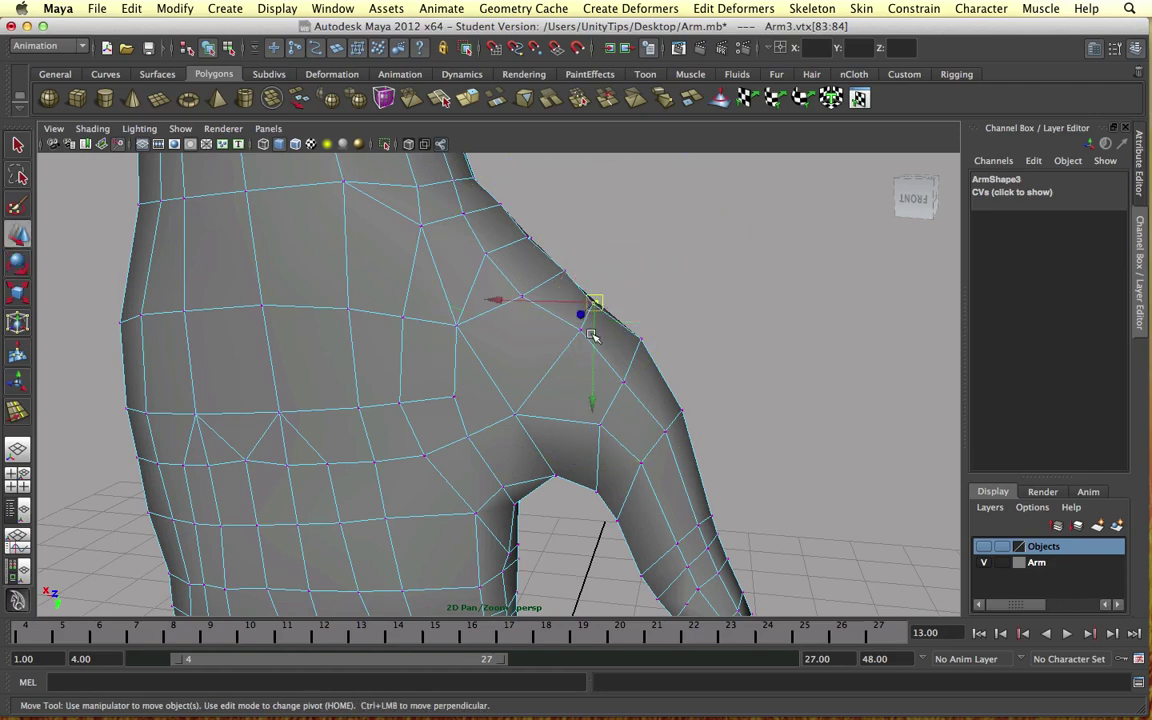
pyautogui.moveTo(591, 336); pyautogui.dragTo(591, 329)
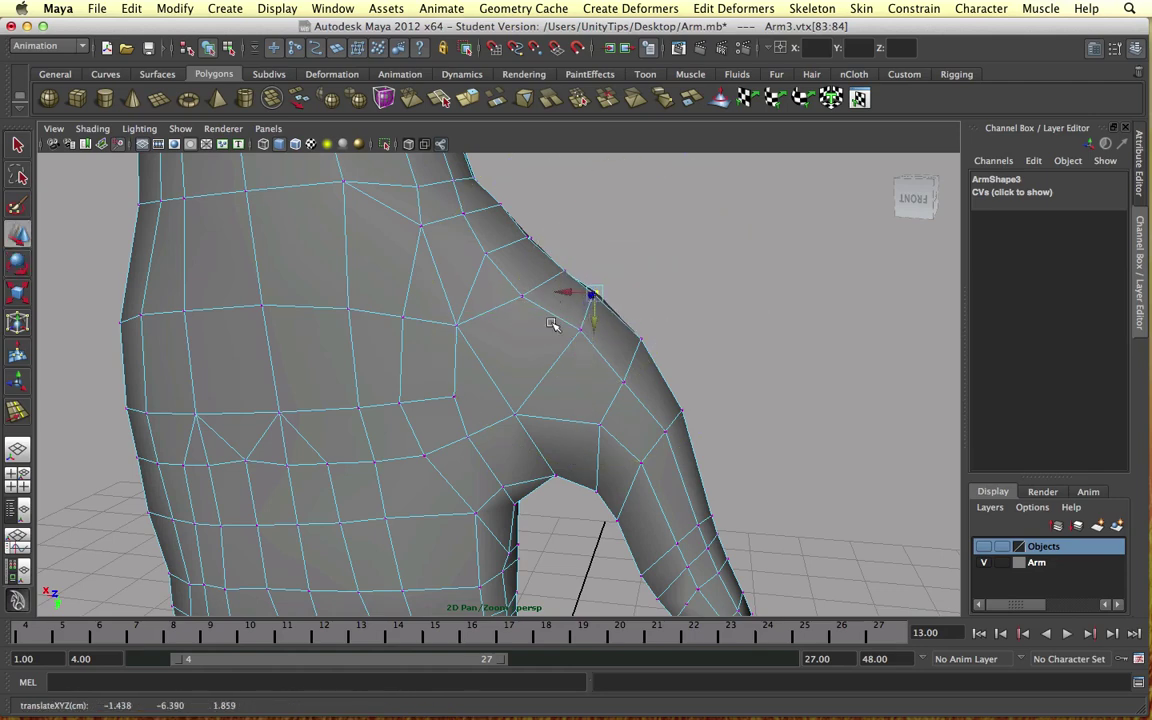
# Move the palm-side vertex above the thumb web toward the thumb's outer side, and adjust the many-edged palm vertex nearer the wrist.
pyautogui.keyDown('alt'); pyautogui.moveTo(532, 413); pyautogui.dragTo(573, 367, button='middle'); pyautogui.keyUp('alt')
pyautogui.click(556, 366)
pyautogui.moveTo(553, 370); pyautogui.dragTo(580, 330)
pyautogui.click(499, 275)
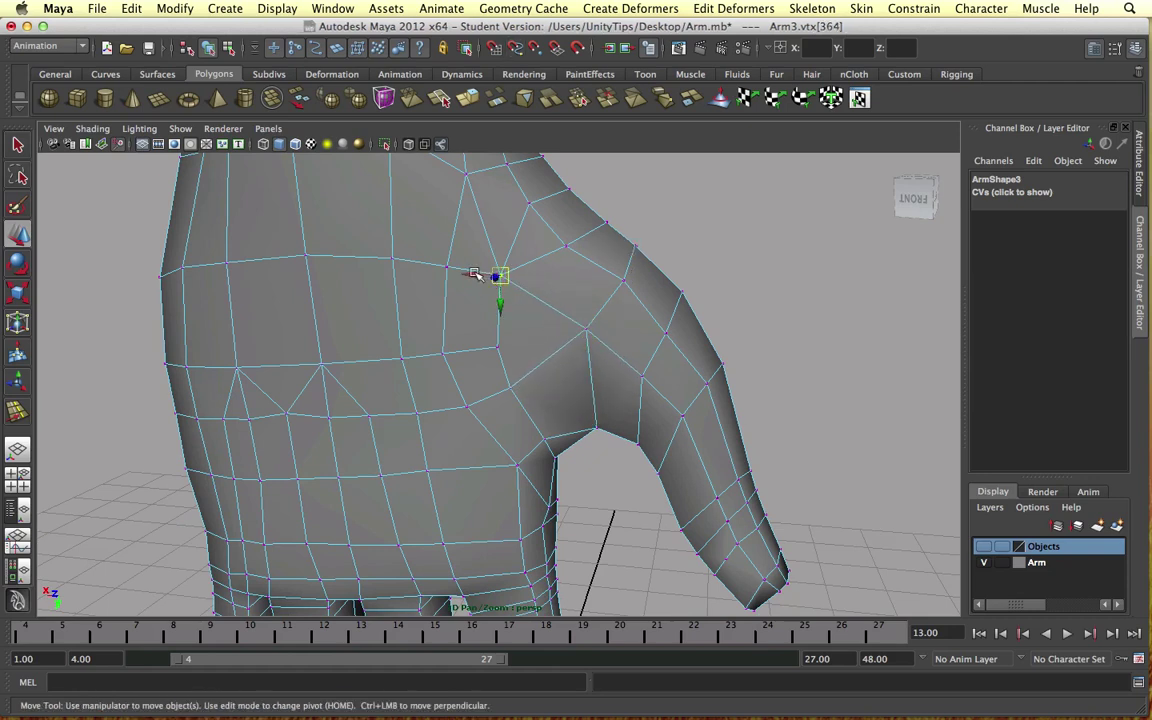
pyautogui.moveTo(476, 274); pyautogui.dragTo(580, 338)
# Even out the vertices on the palm side of the thumb, nudging the one near the knuckle slightly toward the wrist.
pyautogui.scroll(-3, 535, 332)
pyautogui.moveTo(546, 408)
pyautogui.mouseDown()
pyautogui.moveTo(578, 447)
pyautogui.moveTo(552, 412)
pyautogui.mouseUp()
pyautogui.click(625, 401)
pyautogui.rightClick(536, 337)
pyautogui.click(609, 359)
pyautogui.moveTo(607, 381); pyautogui.dragTo(606, 374)
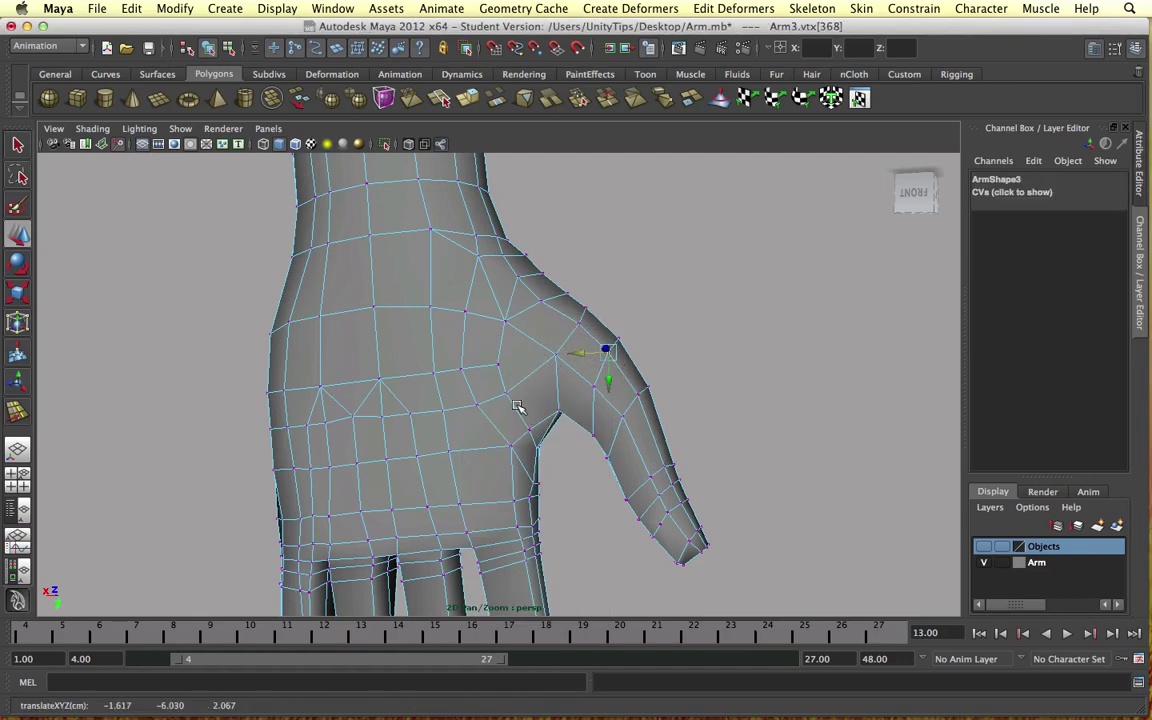
# On the back of the hand, slide two vertices of the column beside the thumb along their edges away from the thumb.
pyautogui.keyDown('alt'); pyautogui.moveTo(557, 410); pyautogui.dragTo(436, 281); pyautogui.keyUp('alt')
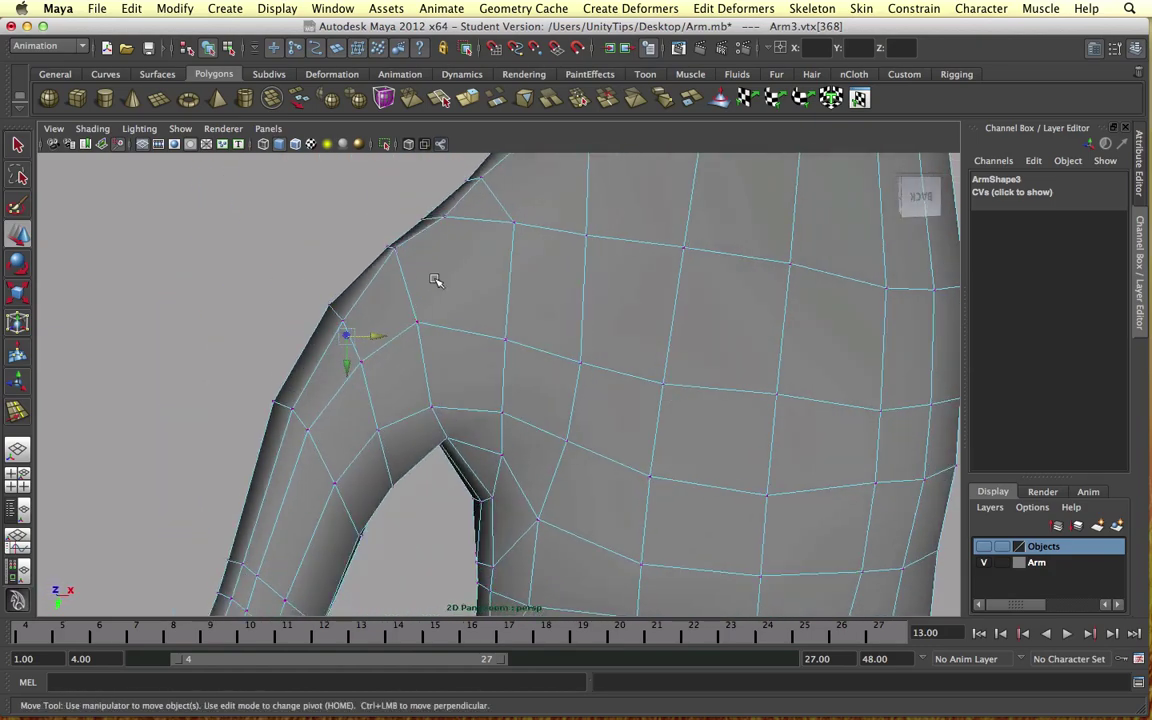
pyautogui.click(588, 233)
pyautogui.moveTo(586, 234)
pyautogui.mouseDown()
pyautogui.moveTo(623, 259)
pyautogui.moveTo(630, 244)
pyautogui.moveTo(605, 246)
pyautogui.mouseUp()
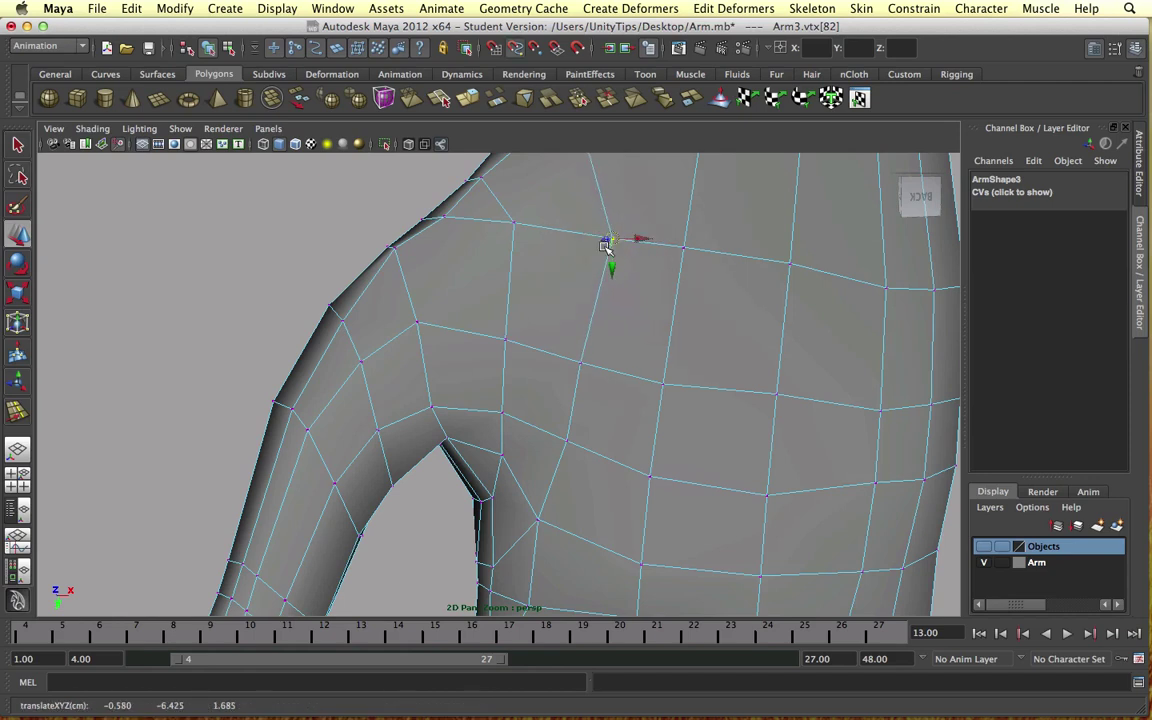
pyautogui.click(578, 360)
pyautogui.moveTo(581, 360); pyautogui.dragTo(603, 369)
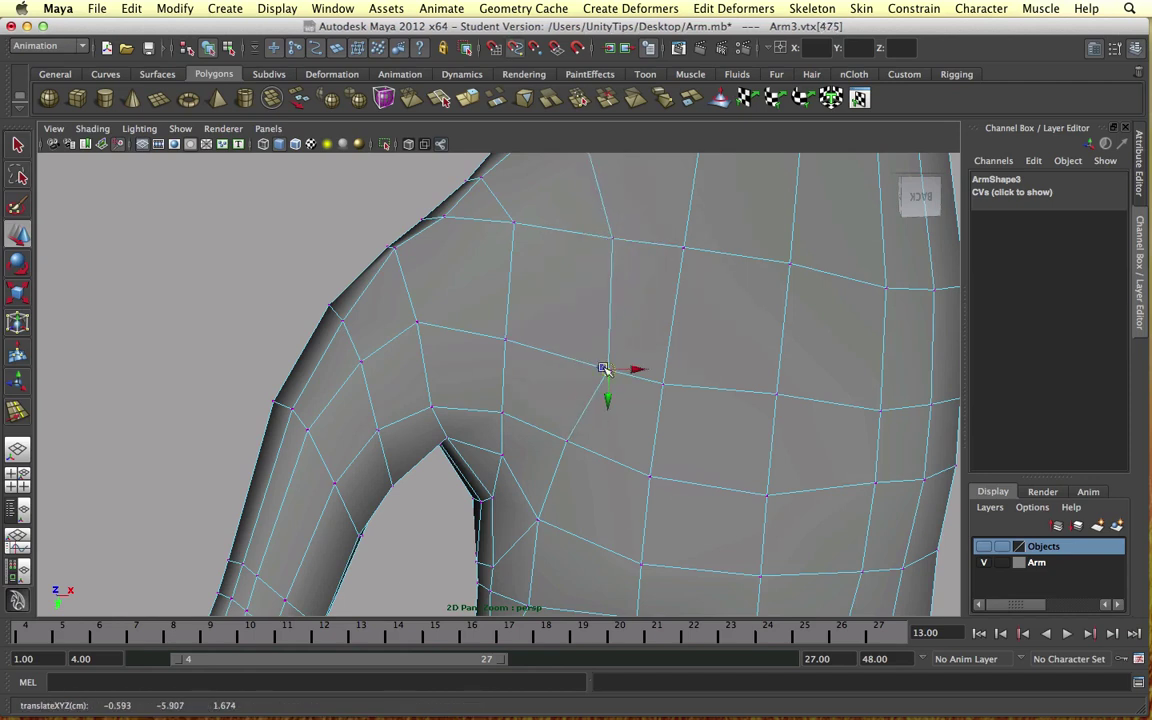
# Slide the column's next vertex toward the fingers along its edge, away from the thumb.
pyautogui.click(571, 439)
pyautogui.click(567, 440)
pyautogui.moveTo(568, 439); pyautogui.dragTo(599, 453)
pyautogui.keyDown('alt'); pyautogui.moveTo(599, 453); pyautogui.dragTo(606, 398, button='middle'); pyautogui.keyUp('alt')
pyautogui.click(596, 417)
pyautogui.moveTo(594, 415); pyautogui.dragTo(623, 429)
# Slide the two edges across the webbing between thumb and index finger toward the index finger with the Slide Edge Tool.
pyautogui.keyDown('alt'); pyautogui.moveTo(563, 475); pyautogui.dragTo(625, 355, button='middle'); pyautogui.keyUp('alt')
pyautogui.keyDown('alt'); pyautogui.moveTo(625, 355); pyautogui.dragTo(617, 380); pyautogui.keyUp('alt')
pyautogui.scroll(-2, 597, 388)
pyautogui.keyDown('alt'); pyautogui.moveTo(623, 317); pyautogui.dragTo(580, 250); pyautogui.keyUp('alt')
pyautogui.moveTo(581, 250); pyautogui.dragTo(550, 245, button='right')
pyautogui.click(568, 257)
pyautogui.keyDown('alt'); pyautogui.moveTo(548, 301); pyautogui.dragTo(573, 318); pyautogui.keyUp('alt')
pyautogui.scroll(4, 571, 329)
pyautogui.keyDown('alt'); pyautogui.moveTo(571, 329); pyautogui.dragTo(549, 336, button='middle'); pyautogui.keyUp('alt')
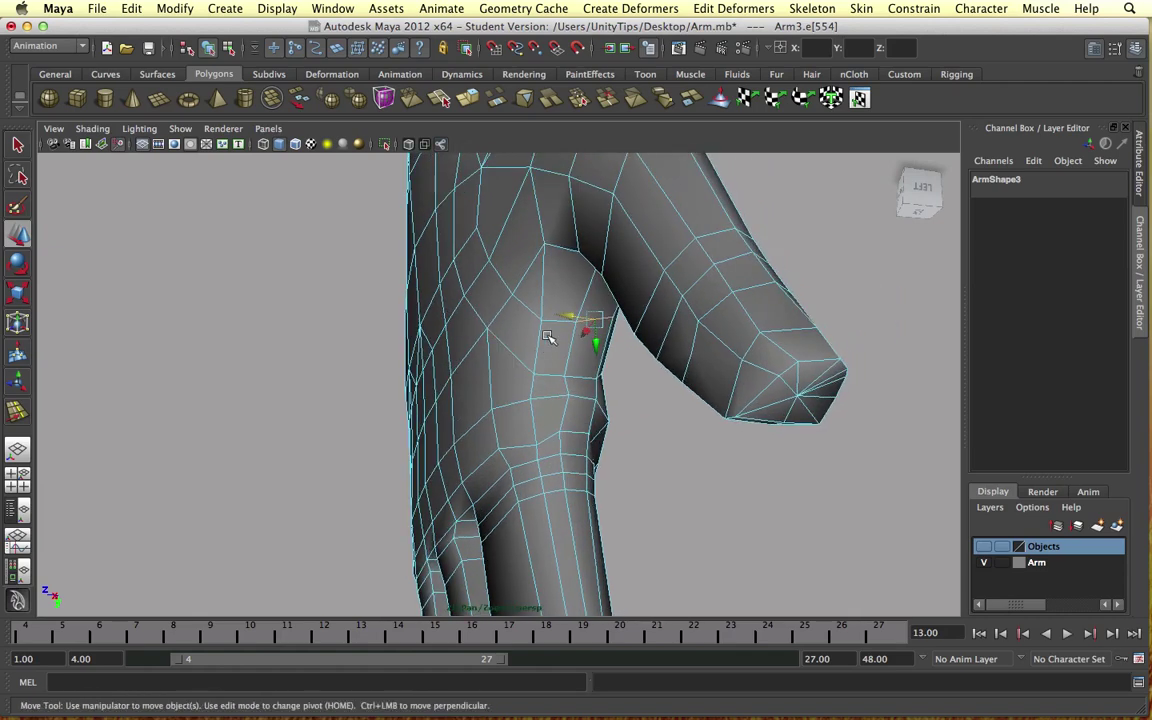
pyautogui.keyDown('shift'); pyautogui.click(556, 320); pyautogui.keyUp('shift')
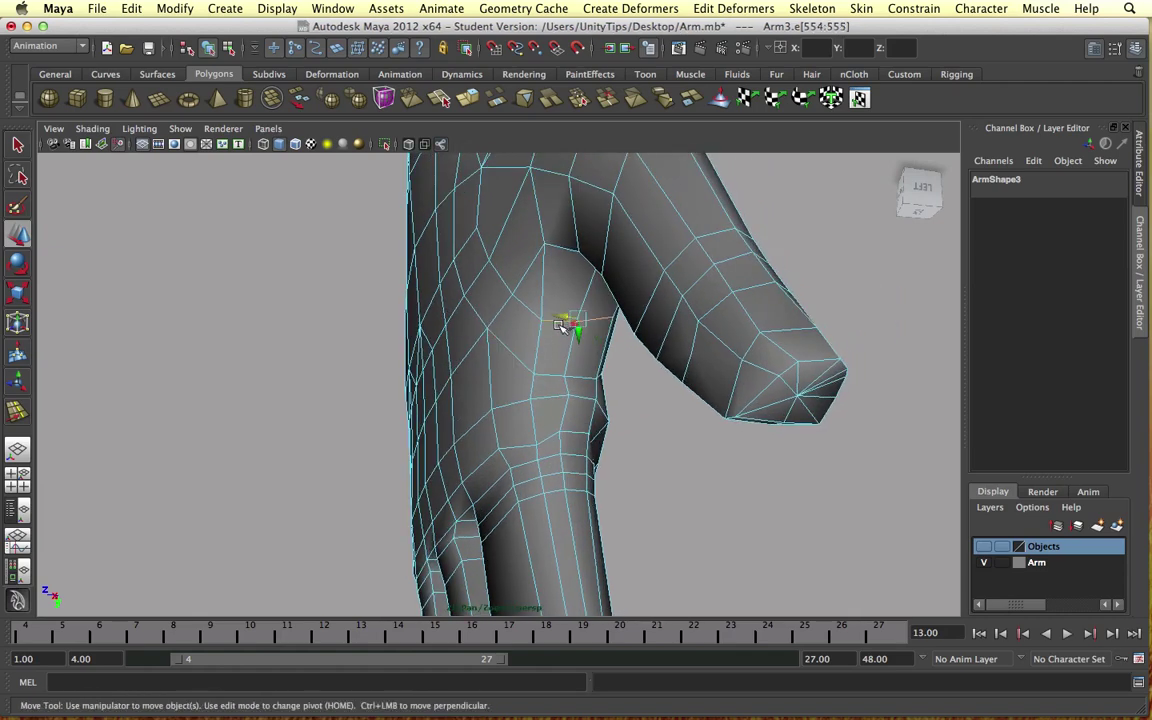
pyautogui.keyDown('alt'); pyautogui.moveTo(571, 329); pyautogui.dragTo(558, 355); pyautogui.keyUp('alt')
pyautogui.keyDown('shift'); pyautogui.moveTo(568, 355); pyautogui.dragTo(578, 393, button='right'); pyautogui.keyUp('shift')
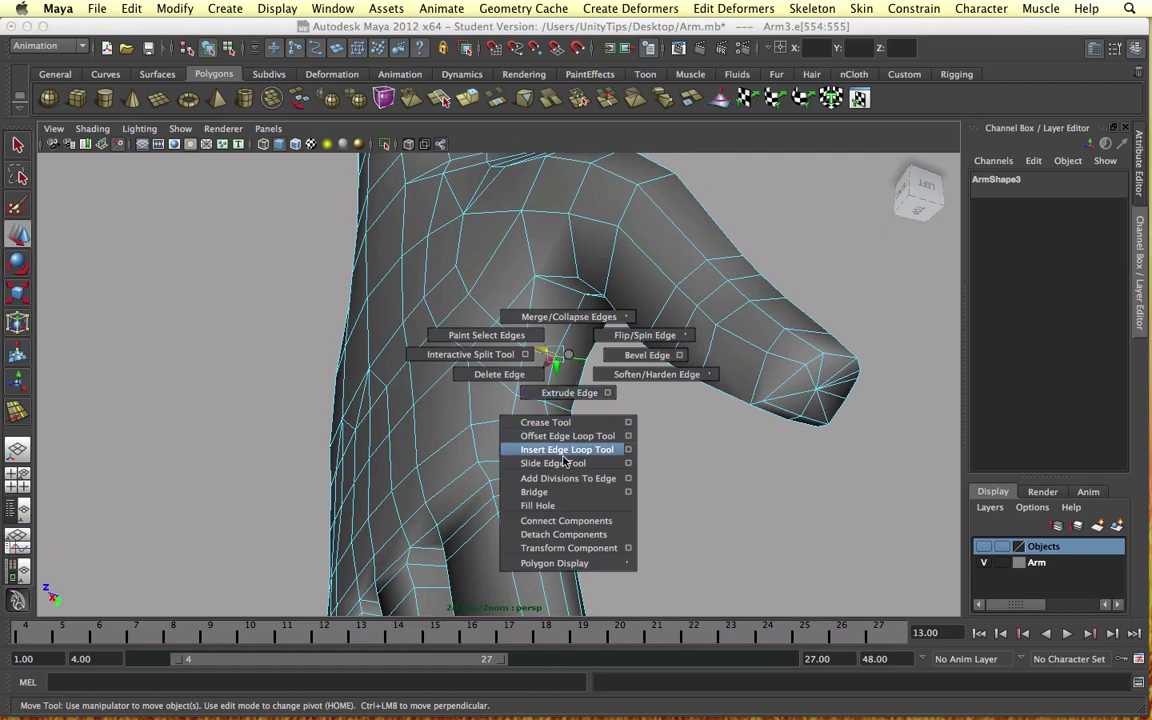
pyautogui.keyDown('shift'); pyautogui.moveTo(562, 463); pyautogui.dragTo(562, 463, button='right'); pyautogui.keyUp('shift')
pyautogui.scroll(2, 555, 424)
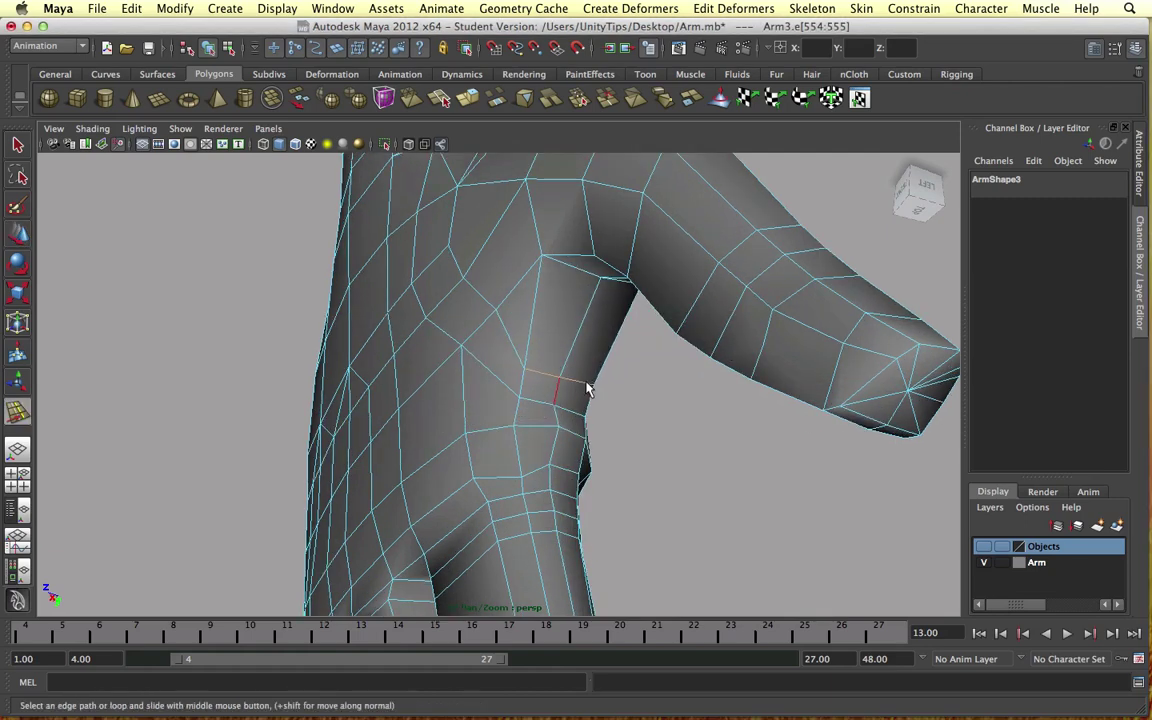
pyautogui.keyDown('alt'); pyautogui.moveTo(524, 388); pyautogui.dragTo(544, 370); pyautogui.keyUp('alt')
# Move the palm vertices beside the thumb web and above the index finger toward the middle of the palm.
pyautogui.rightClick(414, 240)
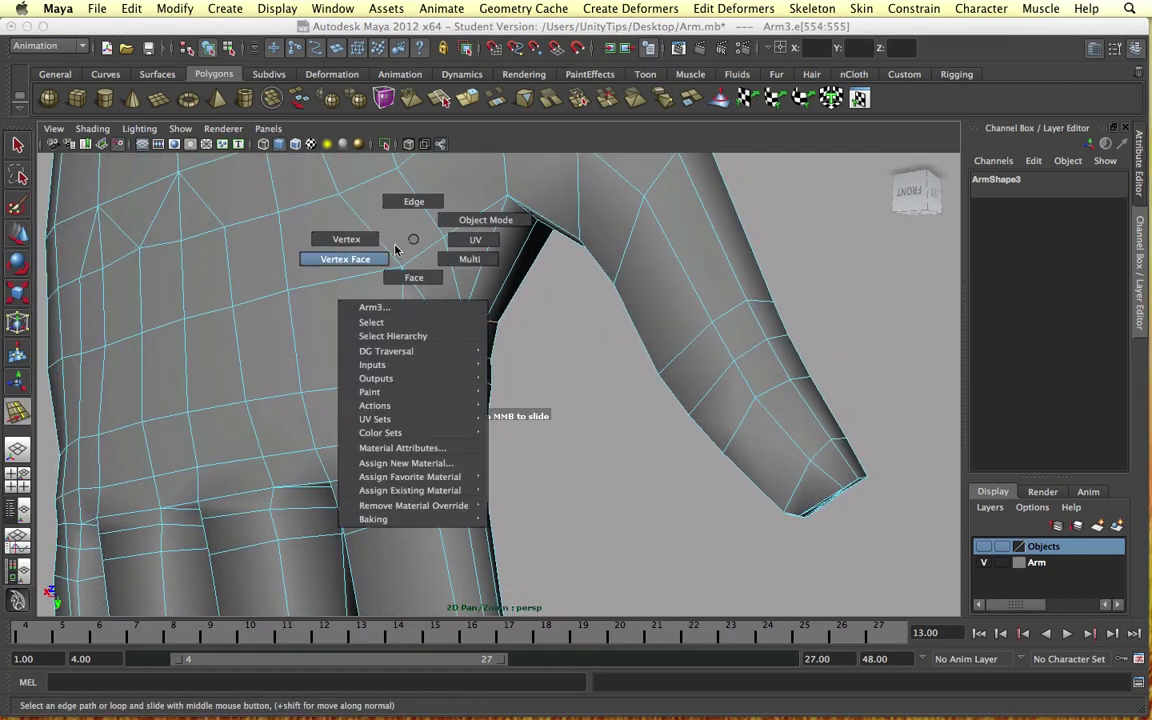
pyautogui.moveTo(443, 240); pyautogui.dragTo(413, 245, button='right')
pyautogui.click(443, 240)
pyautogui.press('w')
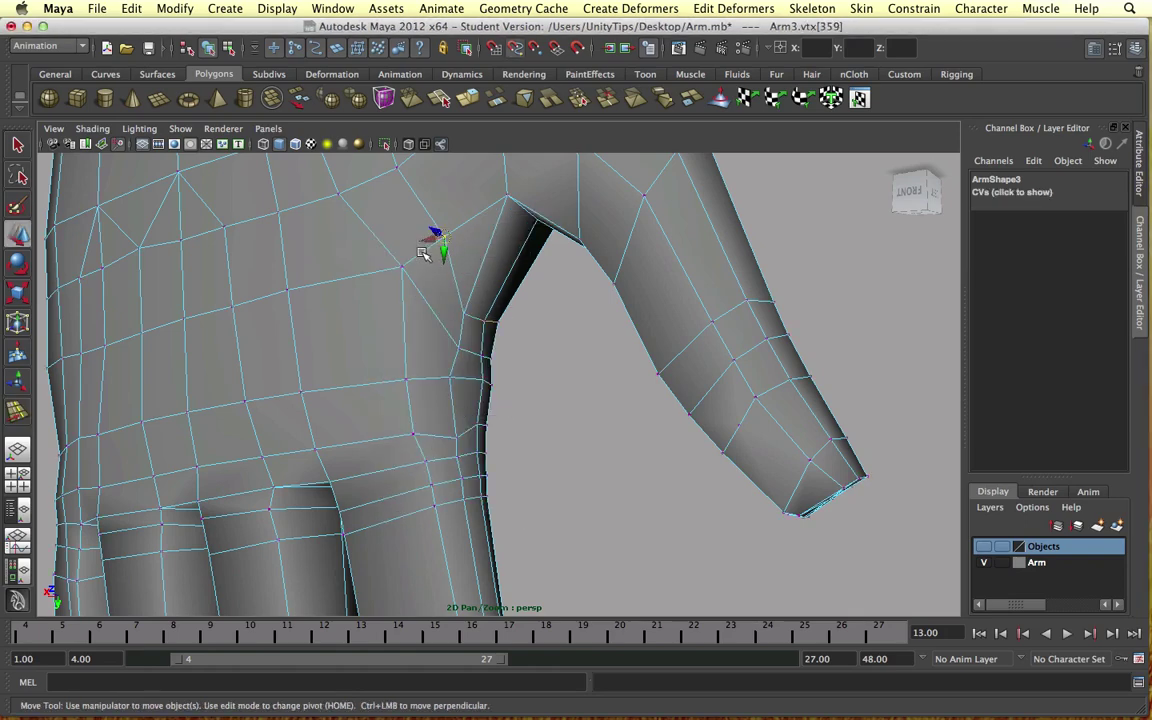
pyautogui.moveTo(422, 253); pyautogui.dragTo(352, 276, button='middle')
pyautogui.click(402, 270)
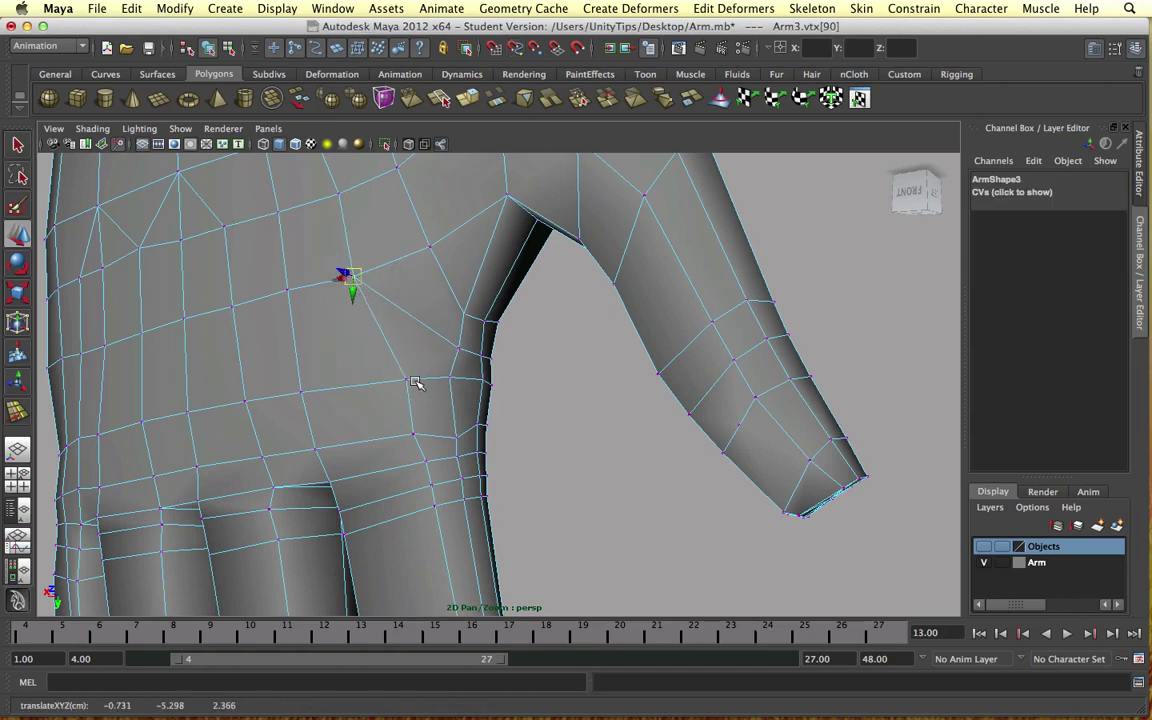
pyautogui.moveTo(413, 382); pyautogui.dragTo(462, 413)
pyautogui.keyDown('alt'); pyautogui.moveTo(462, 413); pyautogui.dragTo(484, 433, button='middle'); pyautogui.keyUp('alt')
# Reposition the palm vertex next to the thumb web to even out the surrounding faces.
pyautogui.click(440, 234)
pyautogui.click(434, 235)
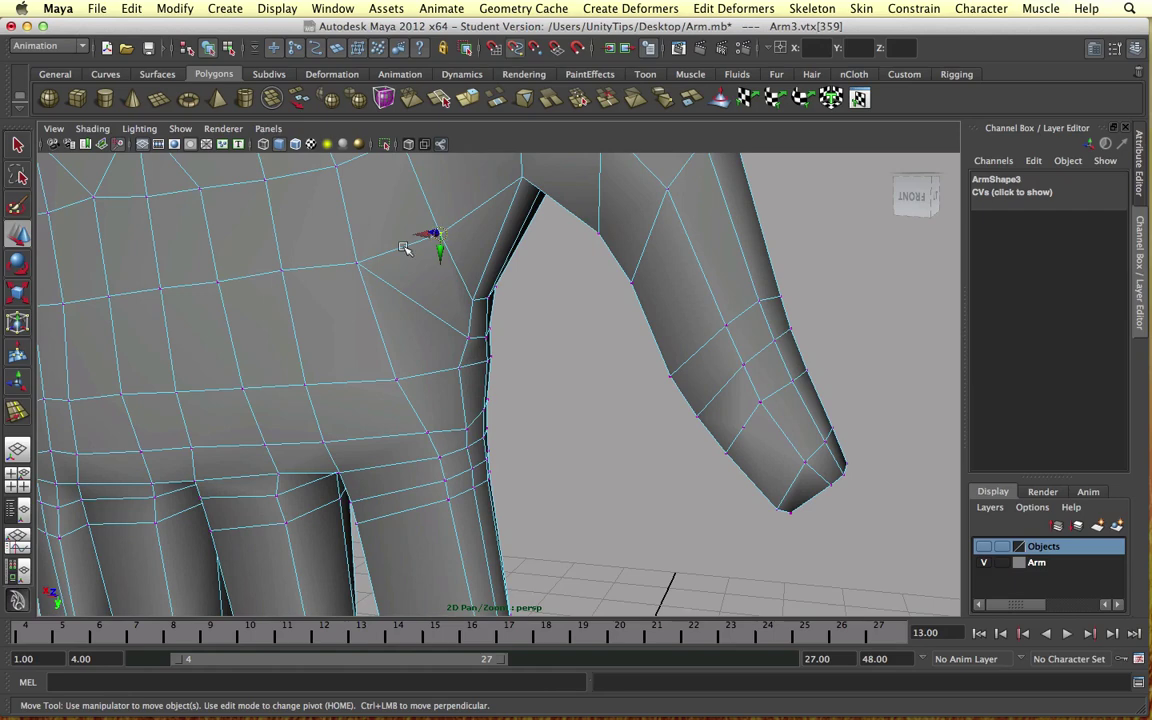
pyautogui.moveTo(440, 234); pyautogui.dragTo(495, 326)
pyautogui.click(457, 250)
# On the back of the hand, slide the two vertices beside the thumb web away from the thumb.
pyautogui.click(597, 366)
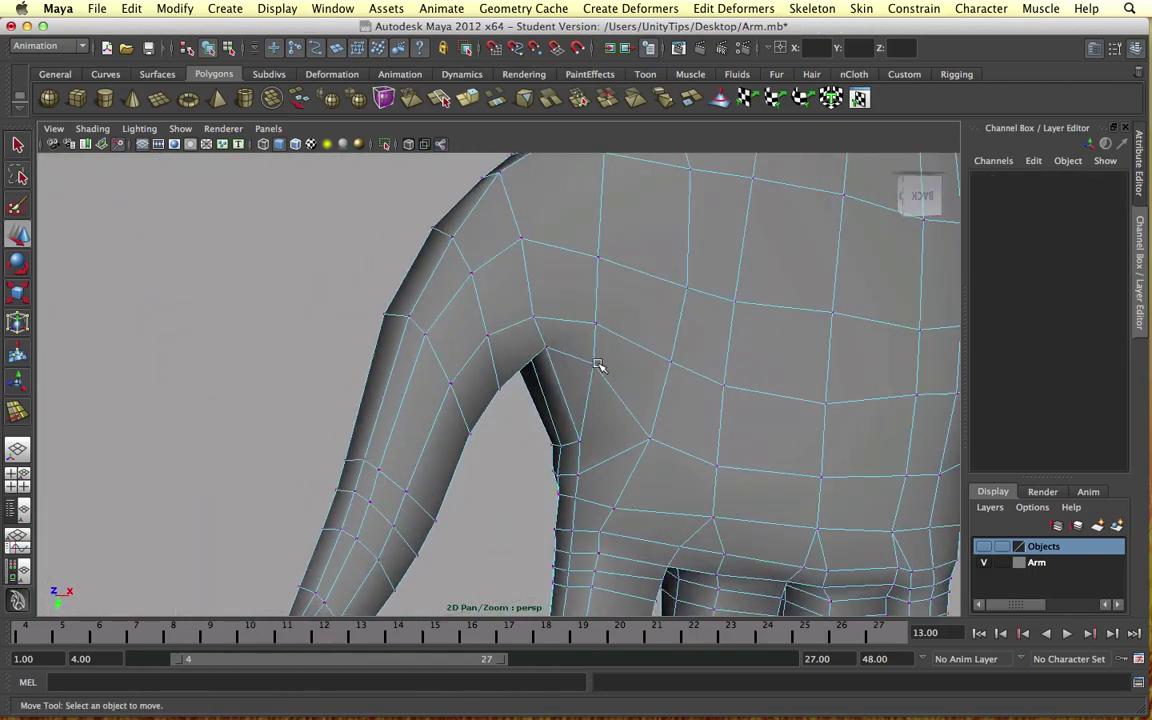
pyautogui.click(597, 366)
pyautogui.moveTo(597, 366); pyautogui.dragTo(614, 392)
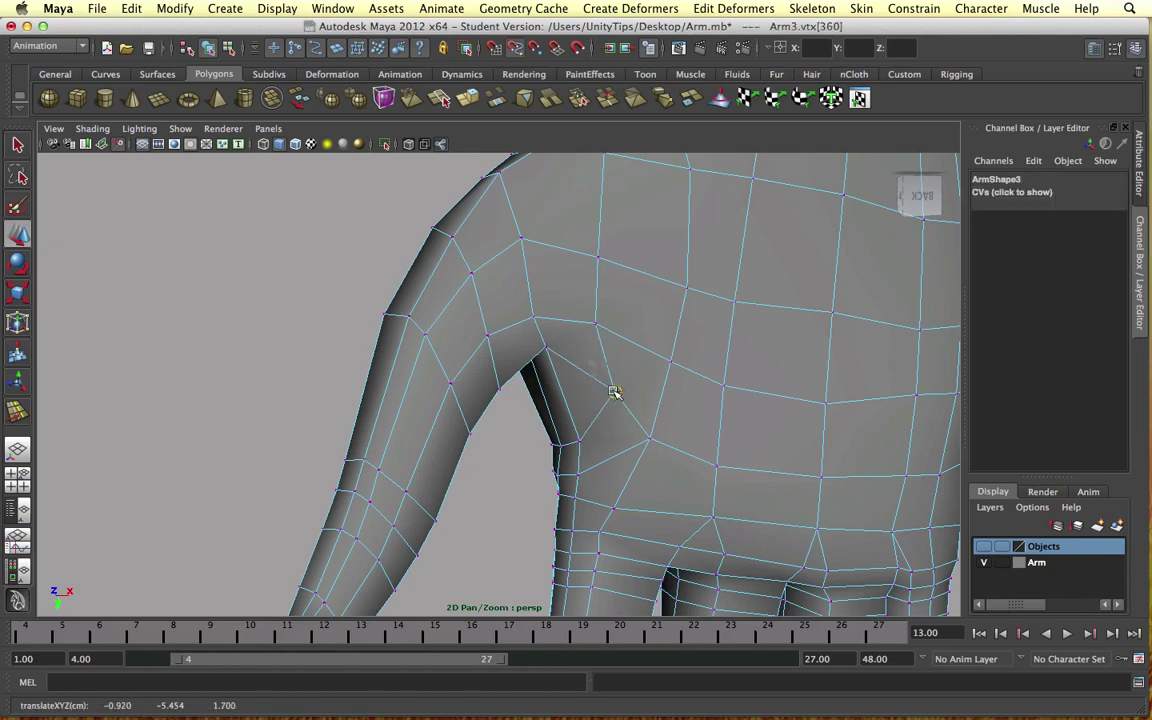
pyautogui.click(598, 325)
pyautogui.moveTo(598, 325); pyautogui.dragTo(627, 340)
# Slide the next vertex of that column nearer the wrist along its edge, away from the thumb.
pyautogui.click(598, 258)
pyautogui.press('c')
pyautogui.moveTo(637, 271); pyautogui.dragTo(628, 267, button='middle')
pyautogui.press('z')
pyautogui.press('c')
pyautogui.keyDown('alt'); pyautogui.moveTo(668, 252); pyautogui.dragTo(625, 210); pyautogui.keyUp('alt')
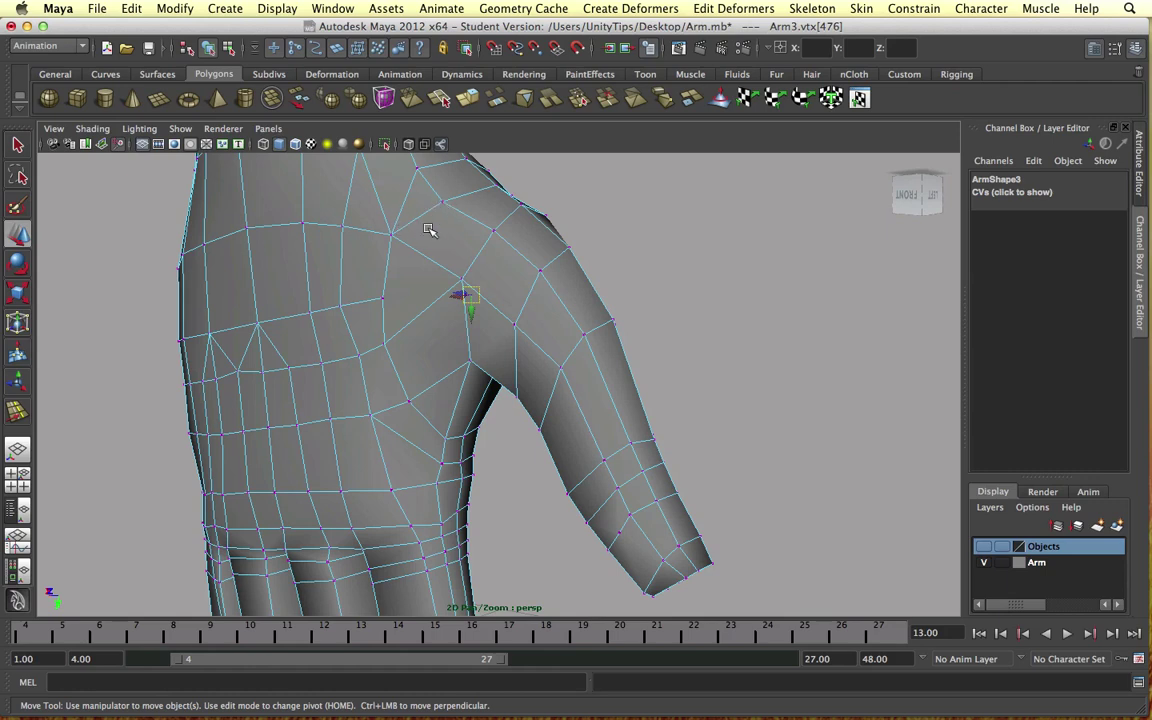
# Split a new line of edges around the thumb base, from the palm through the web to the back of the hand.
pyautogui.click(443, 98)
pyautogui.click(444, 206)
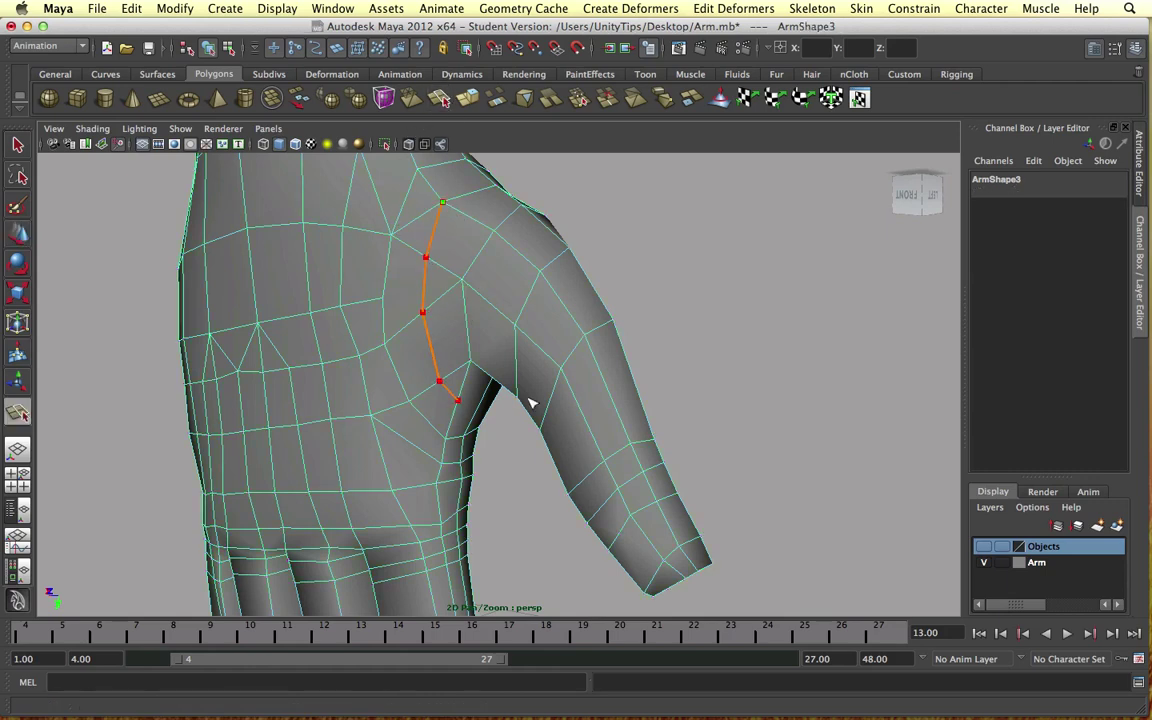
pyautogui.moveTo(535, 395)
pyautogui.keyDown('alt'); pyautogui.mouseDown()
pyautogui.moveTo(373, 314)
pyautogui.moveTo(523, 407)
pyautogui.mouseUp(); pyautogui.keyUp('alt')
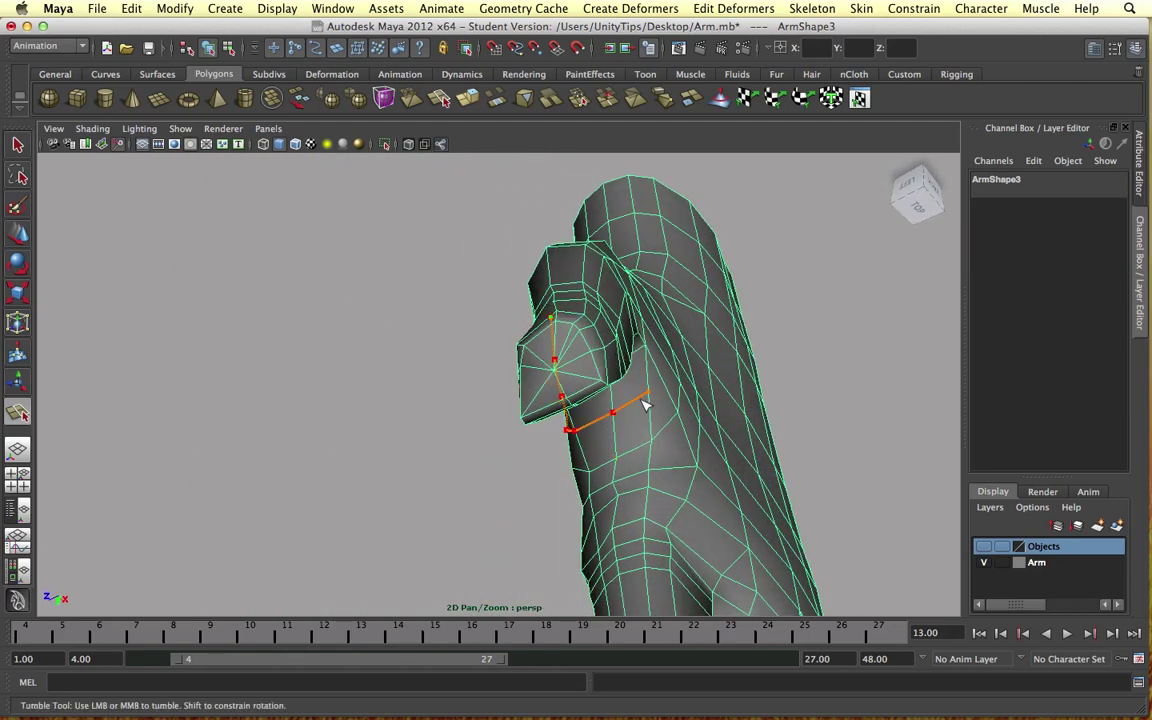
pyautogui.keyDown('alt'); pyautogui.moveTo(646, 372); pyautogui.dragTo(630, 343); pyautogui.keyUp('alt')
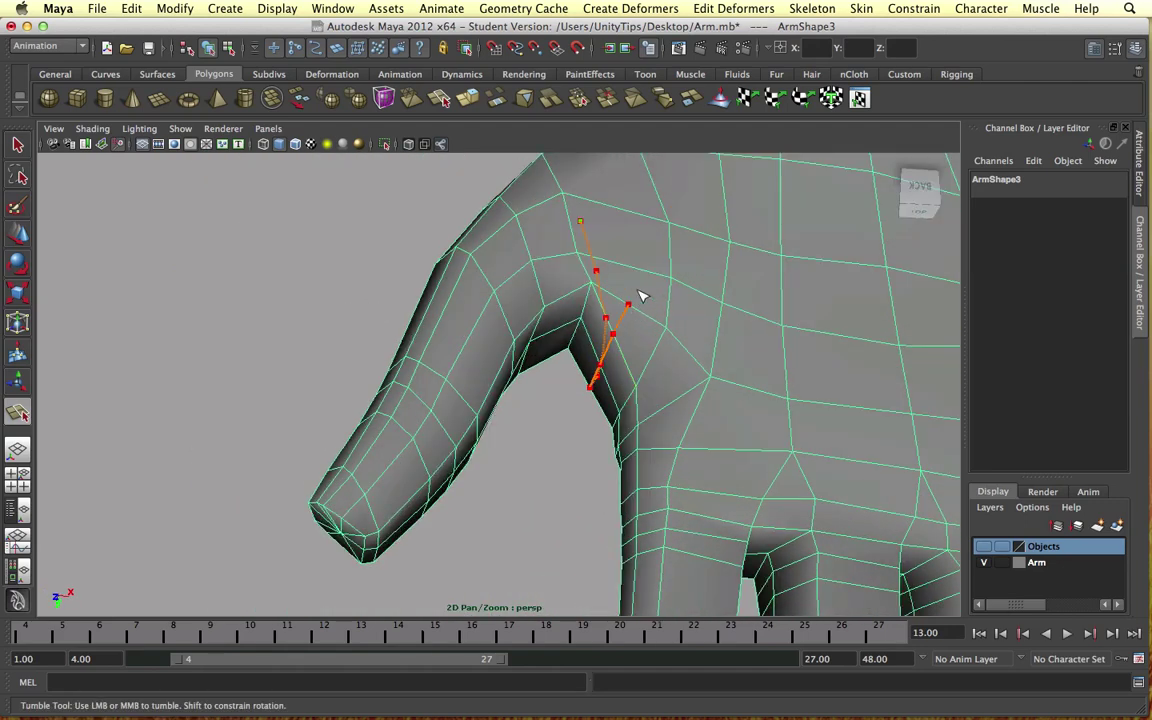
pyautogui.keyDown('alt'); pyautogui.moveTo(646, 238); pyautogui.dragTo(646, 275); pyautogui.keyUp('alt')
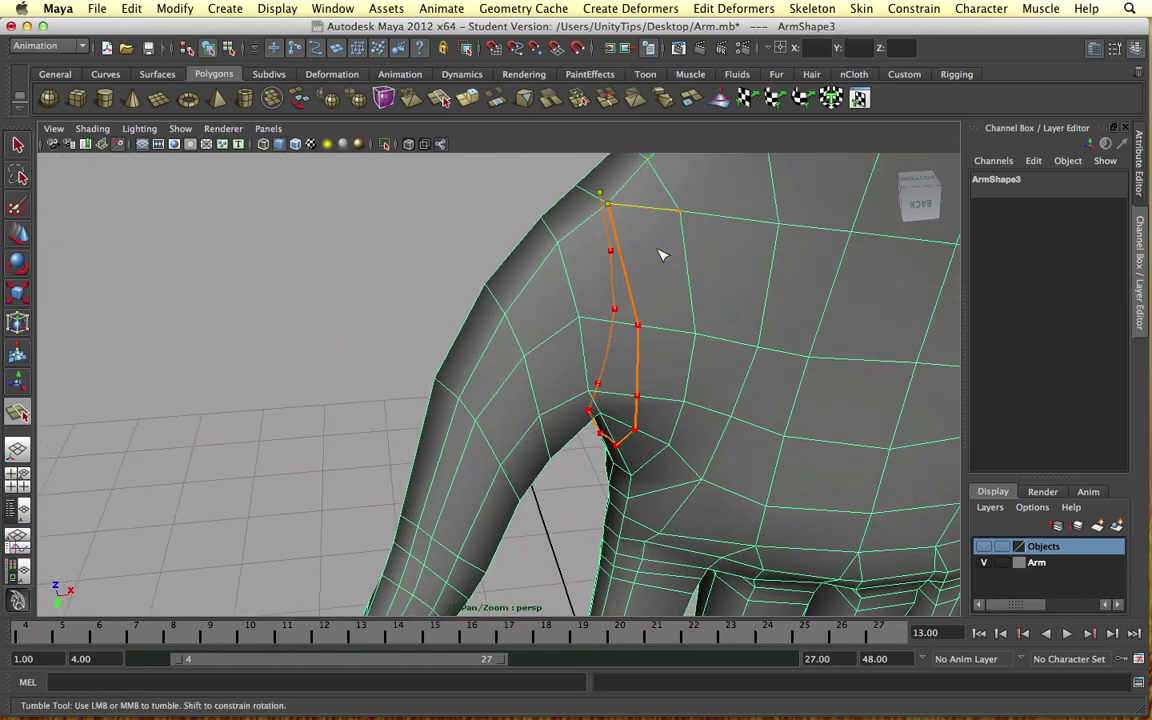
pyautogui.press('Return')
# In vertex mode, move the palm-side vertex above the thumb web toward the wrist and the thumb's outer side.
pyautogui.press('w')
pyautogui.keyDown('alt'); pyautogui.moveTo(660, 255); pyautogui.dragTo(689, 270); pyautogui.keyUp('alt')
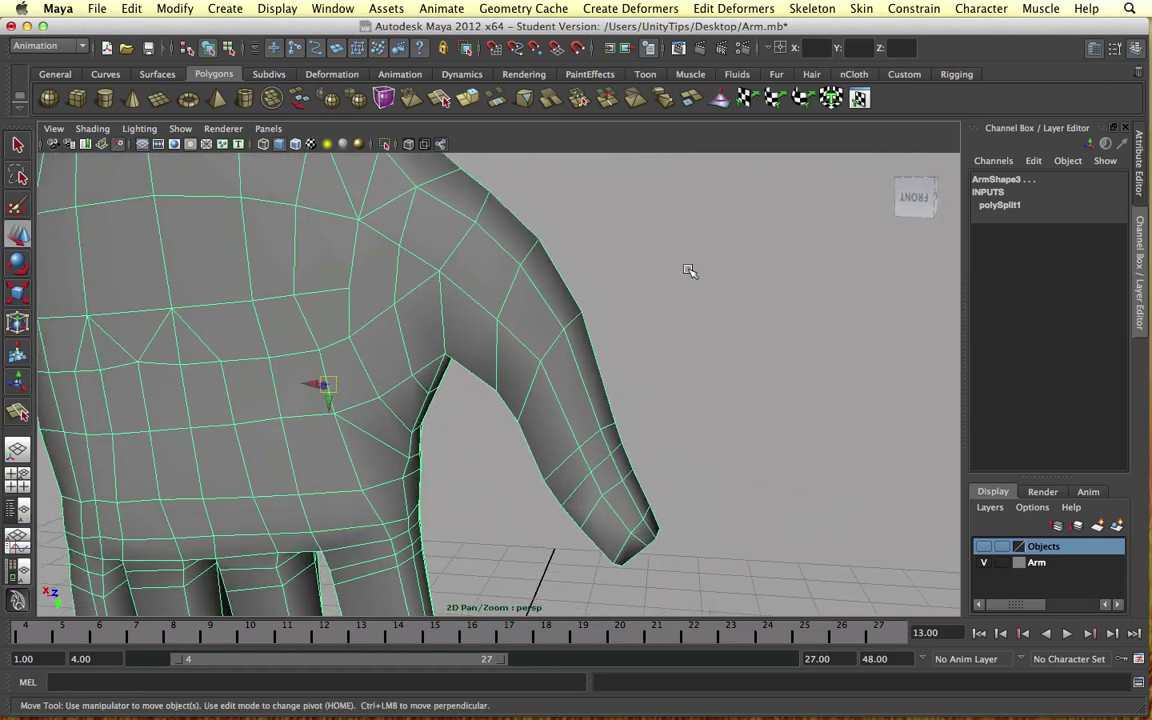
pyautogui.moveTo(450, 283); pyautogui.dragTo(381, 278, button='right')
pyautogui.click(436, 271)
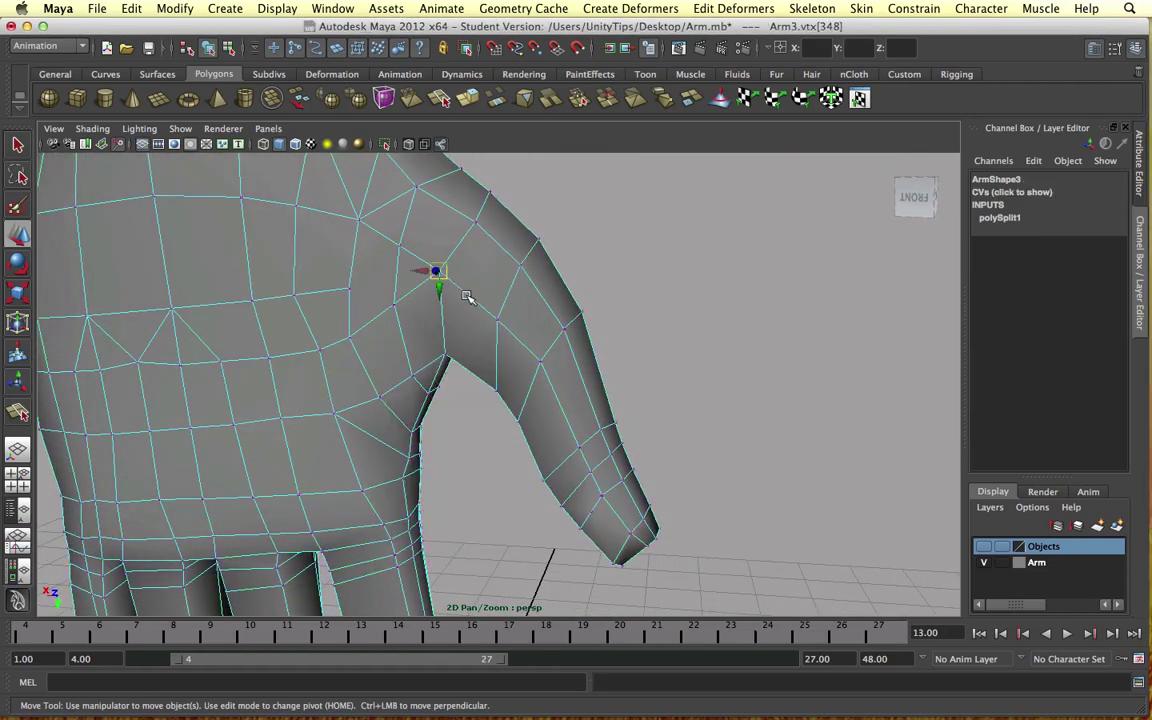
pyautogui.moveTo(436, 271); pyautogui.dragTo(463, 236)
# On the back of the thumb base, move the new split's end vertex toward the fingers and its palm-ward neighbour slightly toward the thumb.
pyautogui.keyDown('alt'); pyautogui.moveTo(415, 325); pyautogui.dragTo(613, 321); pyautogui.keyUp('alt')
pyautogui.click(578, 248)
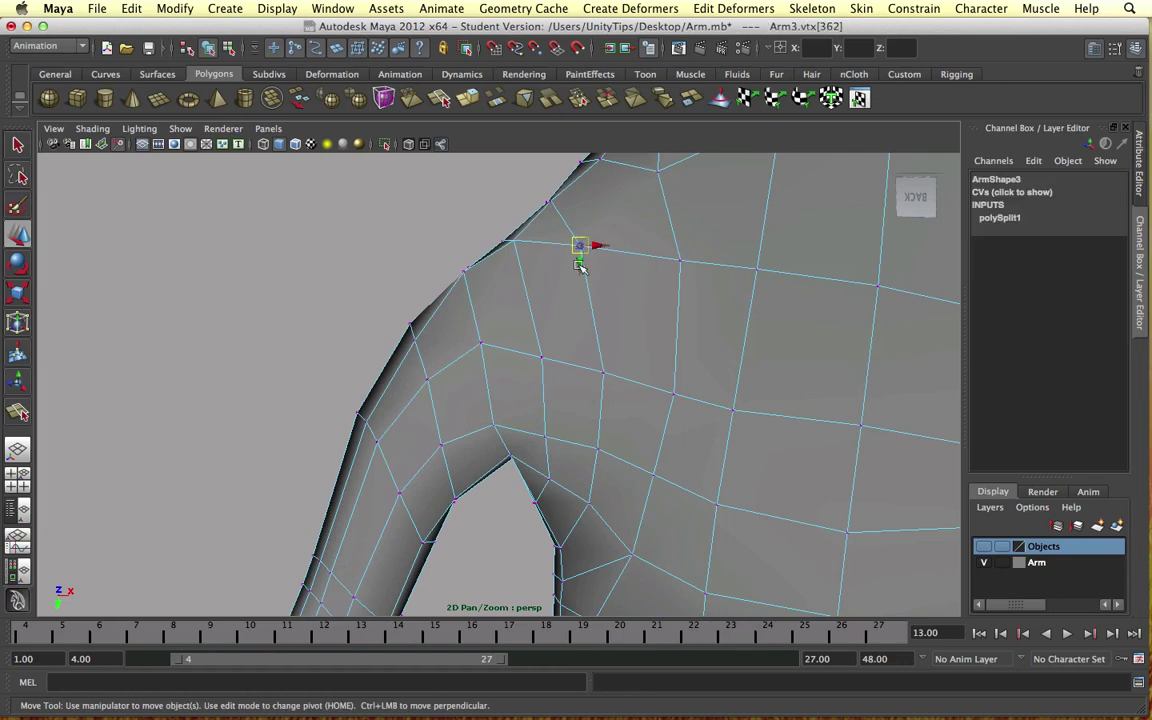
pyautogui.moveTo(581, 265); pyautogui.dragTo(606, 265)
pyautogui.click(679, 263)
pyautogui.moveTo(697, 261); pyautogui.dragTo(663, 248)
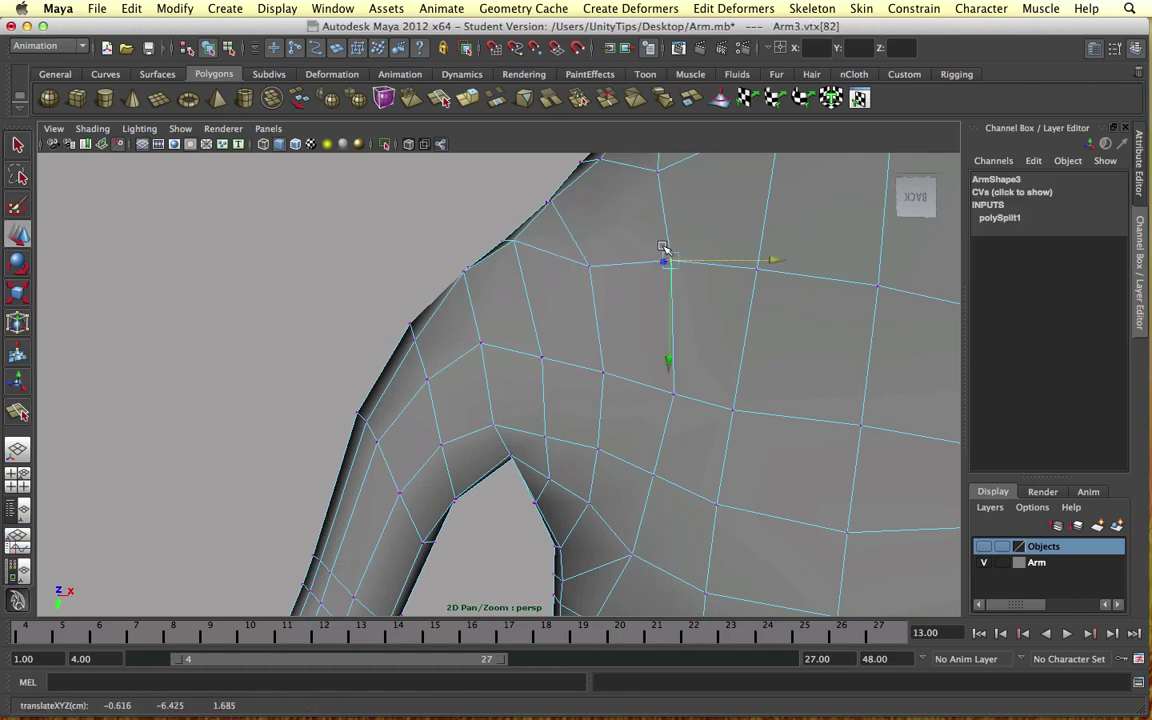
# Examine the reshaped thumb base from several sides in object mode.
pyautogui.scroll(-8, 581, 334)
pyautogui.keyDown('alt'); pyautogui.moveTo(581, 334); pyautogui.dragTo(445, 239); pyautogui.keyUp('alt')
pyautogui.moveTo(439, 230); pyautogui.dragTo(571, 195, button='right')
pyautogui.click(681, 316)
pyautogui.keyDown('alt'); pyautogui.moveTo(681, 316); pyautogui.dragTo(457, 297); pyautogui.keyUp('alt')
pyautogui.click(457, 297)
pyautogui.scroll(5, 514, 309)
pyautogui.keyDown('alt'); pyautogui.moveTo(616, 305); pyautogui.dragTo(527, 293); pyautogui.keyUp('alt')
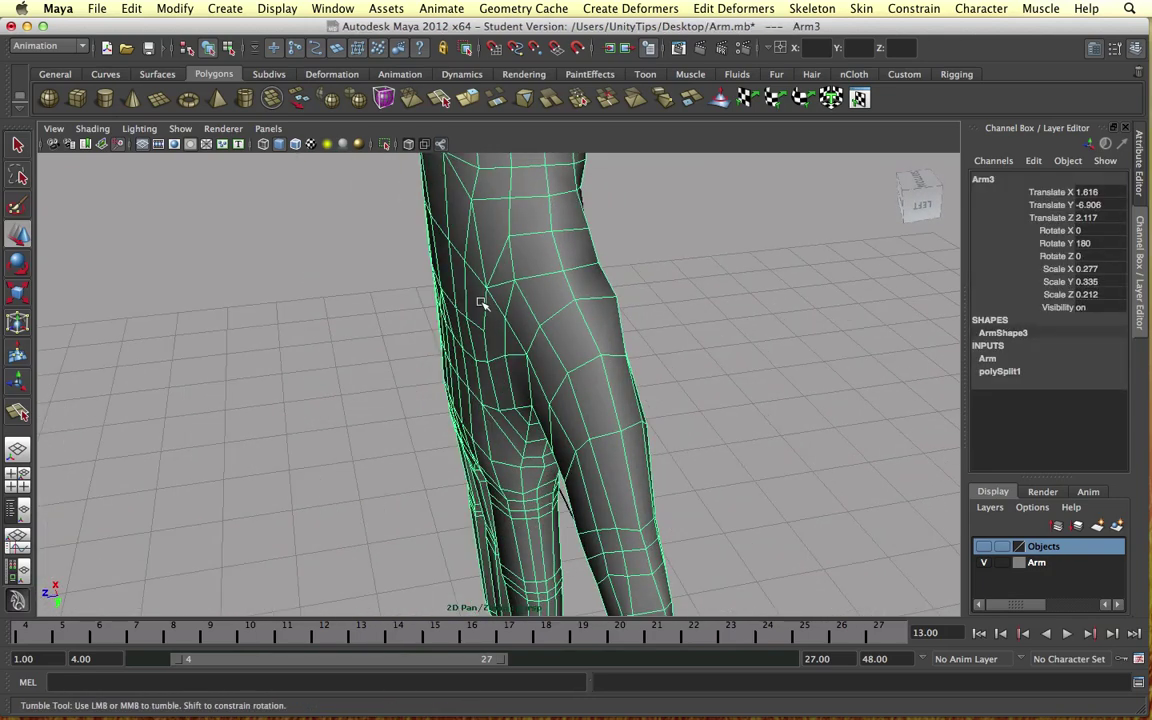
# Return to vertex mode and check the vertices along the outer side and back of the thumb base.
pyautogui.moveTo(558, 279); pyautogui.dragTo(523, 288, button='right')
pyautogui.keyDown('alt'); pyautogui.moveTo(523, 288); pyautogui.dragTo(595, 257); pyautogui.keyUp('alt')
pyautogui.click(612, 330)
pyautogui.click(586, 231)
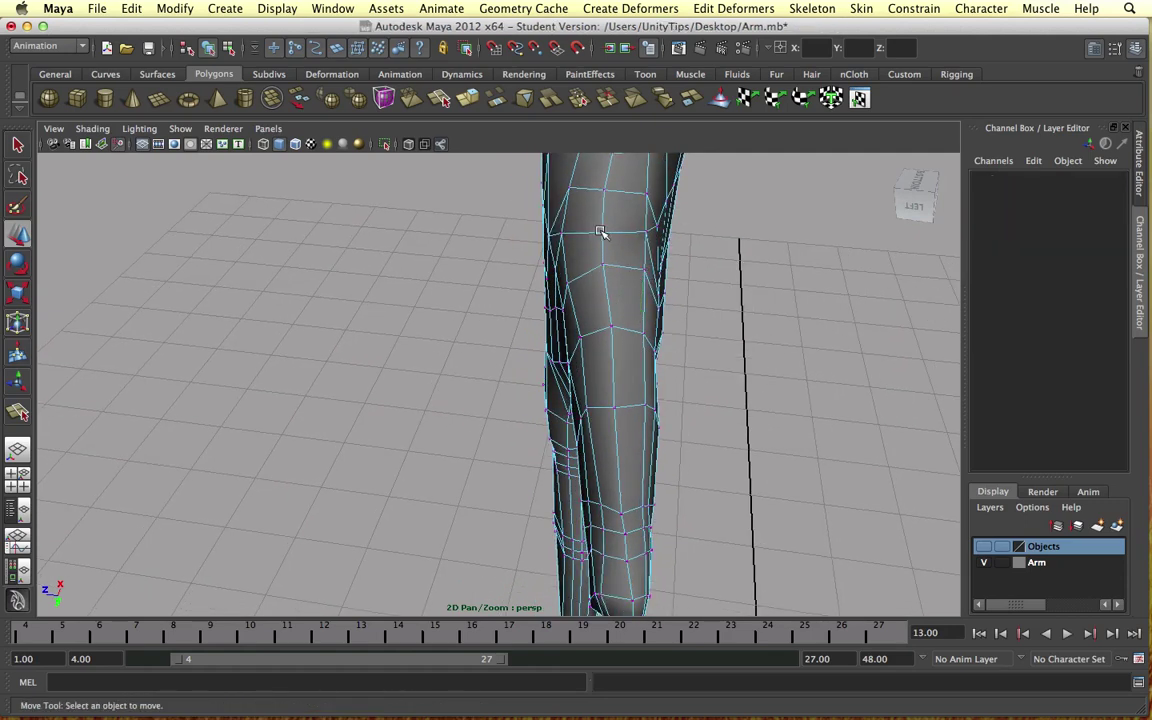
pyautogui.click(590, 232)
pyautogui.click(605, 269)
pyautogui.click(600, 263)
pyautogui.keyDown('alt'); pyautogui.moveTo(585, 261); pyautogui.dragTo(578, 302); pyautogui.keyUp('alt')
pyautogui.click(610, 285)
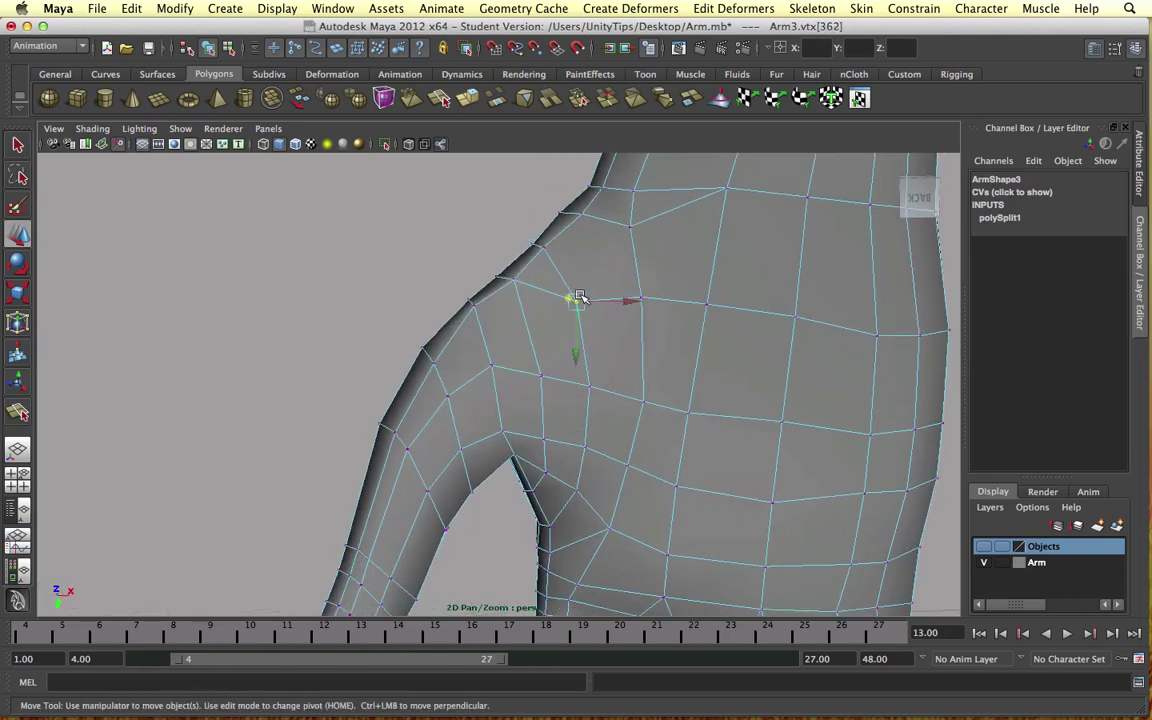
# Shift three neighbouring vertices of the row across the back of the hand toward the fingers to even out the row.
pyautogui.click(707, 302)
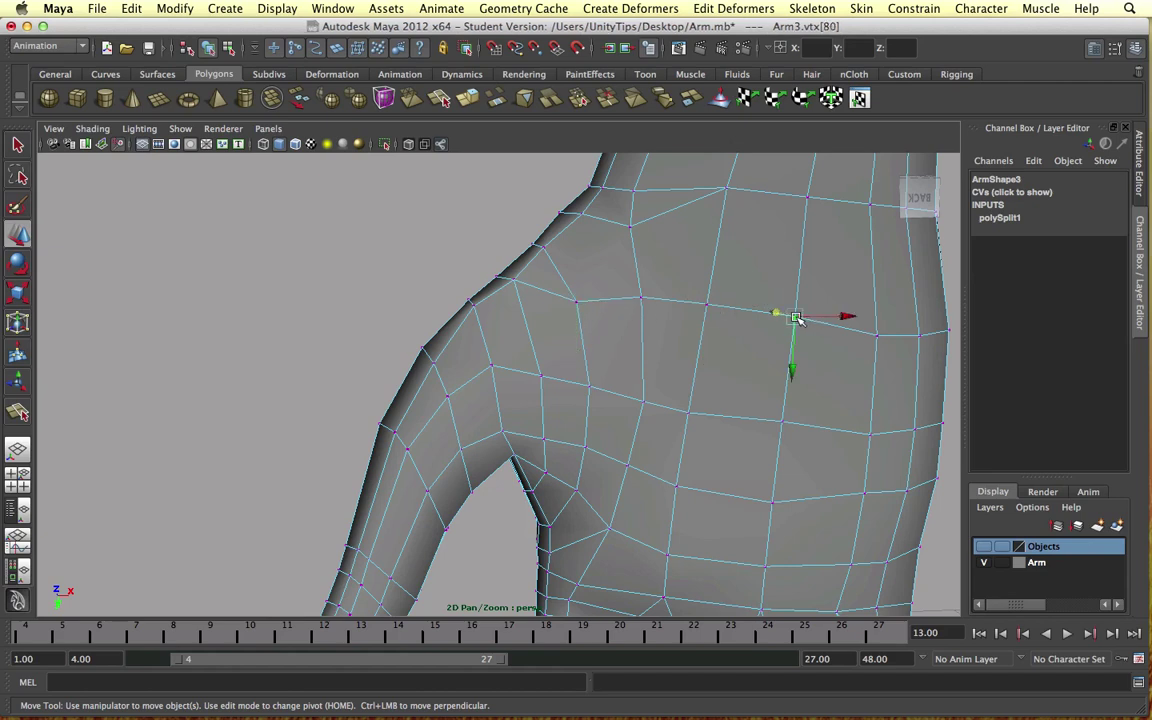
pyautogui.moveTo(797, 320); pyautogui.dragTo(795, 342)
pyautogui.click(706, 305)
pyautogui.moveTo(704, 326); pyautogui.dragTo(703, 336)
pyautogui.click(643, 301)
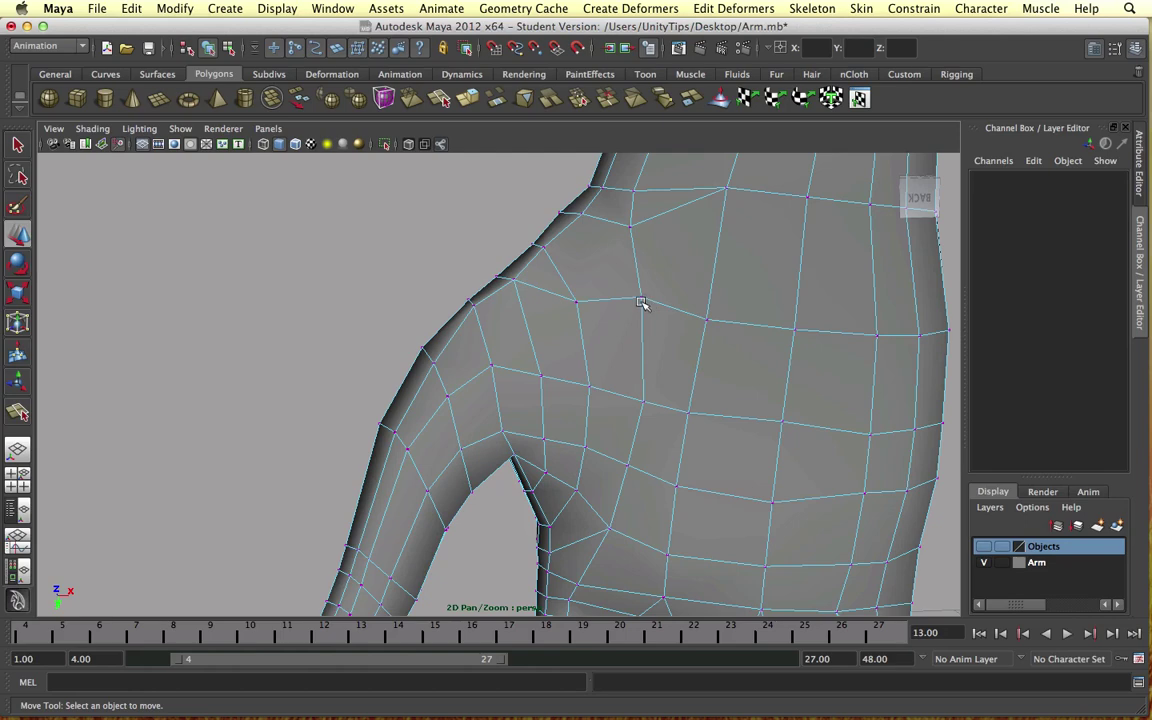
pyautogui.click(639, 300)
pyautogui.moveTo(640, 318); pyautogui.dragTo(638, 335)
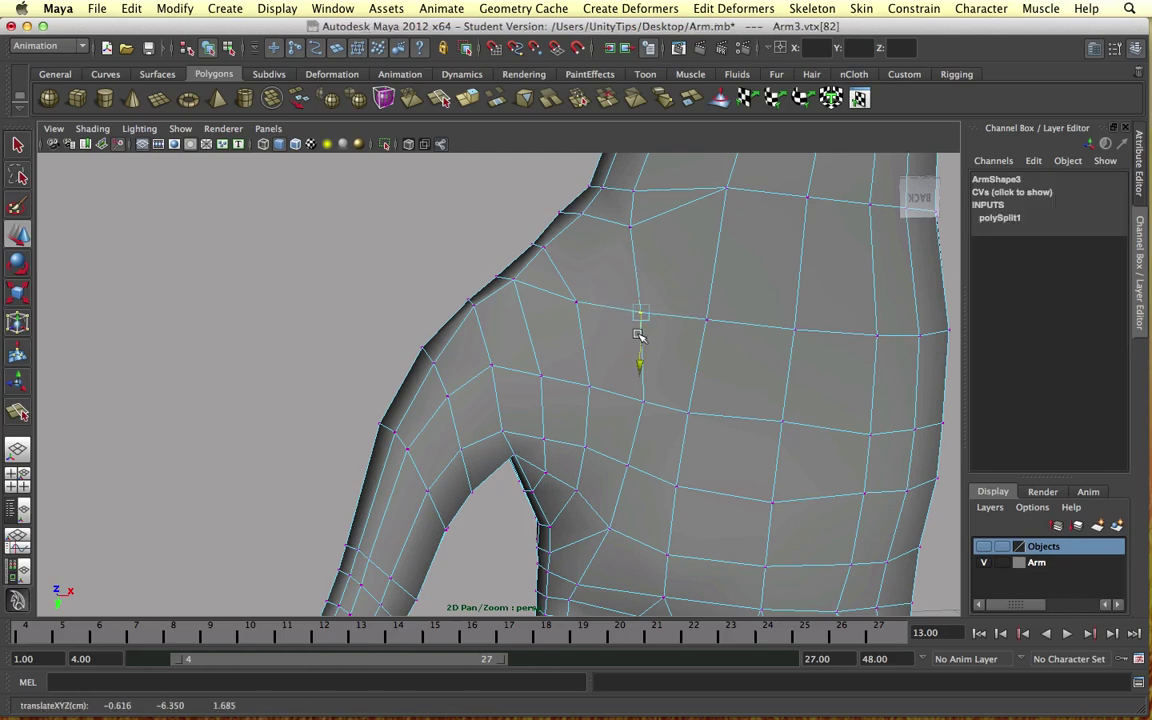
pyautogui.click(579, 306)
pyautogui.keyDown('alt'); pyautogui.moveTo(708, 371); pyautogui.dragTo(634, 356); pyautogui.keyUp('alt')
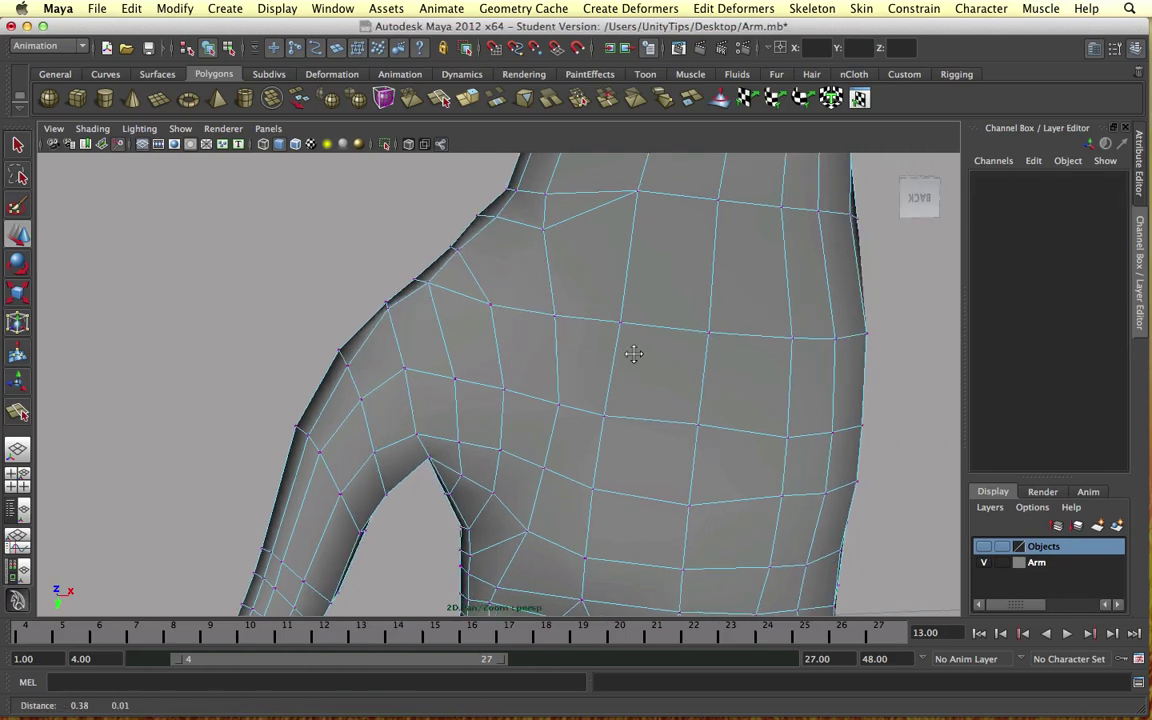
# Switch to edge selection and try selecting the edge loop across the back of the wrist.
pyautogui.scroll(-4, 634, 356)
pyautogui.moveTo(604, 283); pyautogui.dragTo(676, 262, button='right')
pyautogui.press('Return')
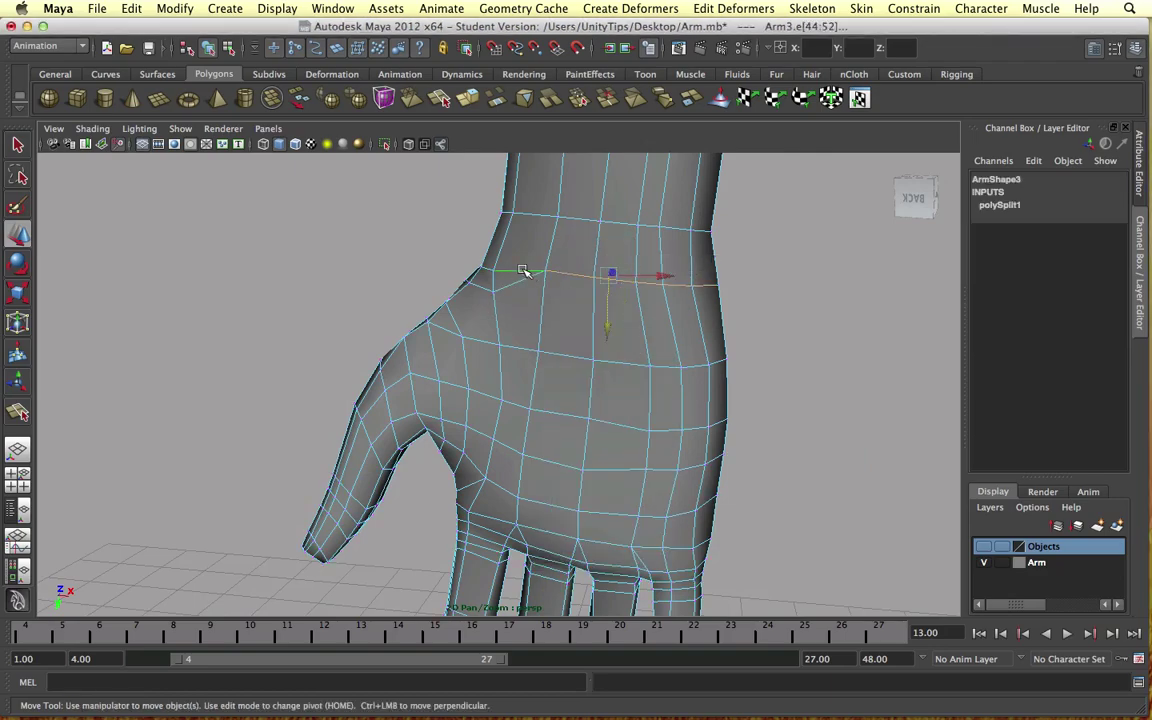
pyautogui.keyDown('alt'); pyautogui.moveTo(522, 270); pyautogui.dragTo(611, 303); pyautogui.keyUp('alt')
pyautogui.moveTo(548, 278); pyautogui.dragTo(496, 283, button='right')
# Select the surplus short row of edges around the thumb side just below the wrist loop and remove it with Delete Edge/Vertex.
pyautogui.click(510, 277)
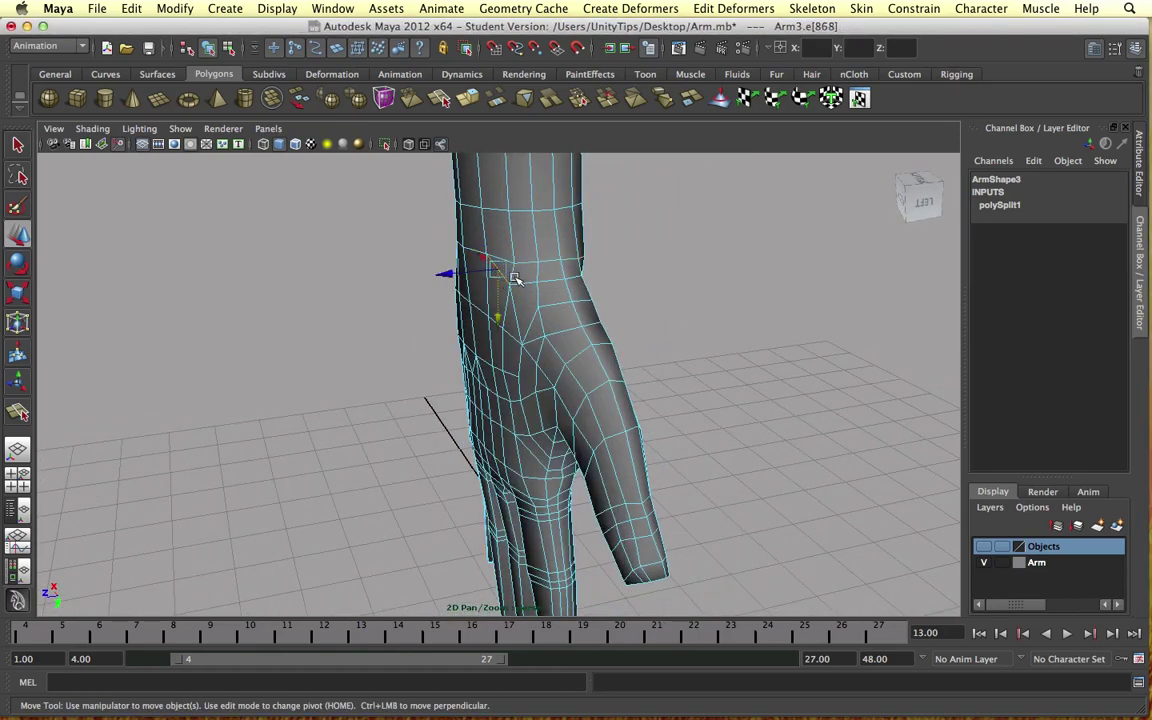
pyautogui.click(566, 280)
pyautogui.keyDown('alt'); pyautogui.moveTo(652, 289); pyautogui.dragTo(522, 296); pyautogui.keyUp('alt')
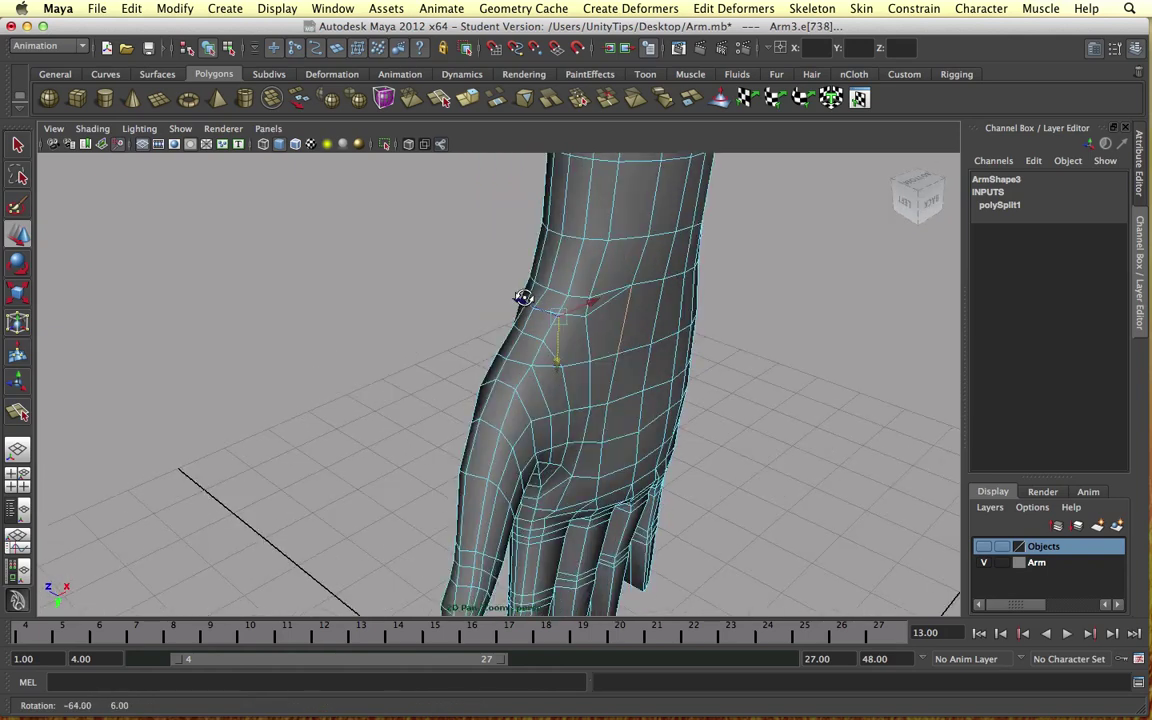
pyautogui.press('z')
pyautogui.keyDown('shift'); pyautogui.click(557, 314); pyautogui.keyUp('shift')
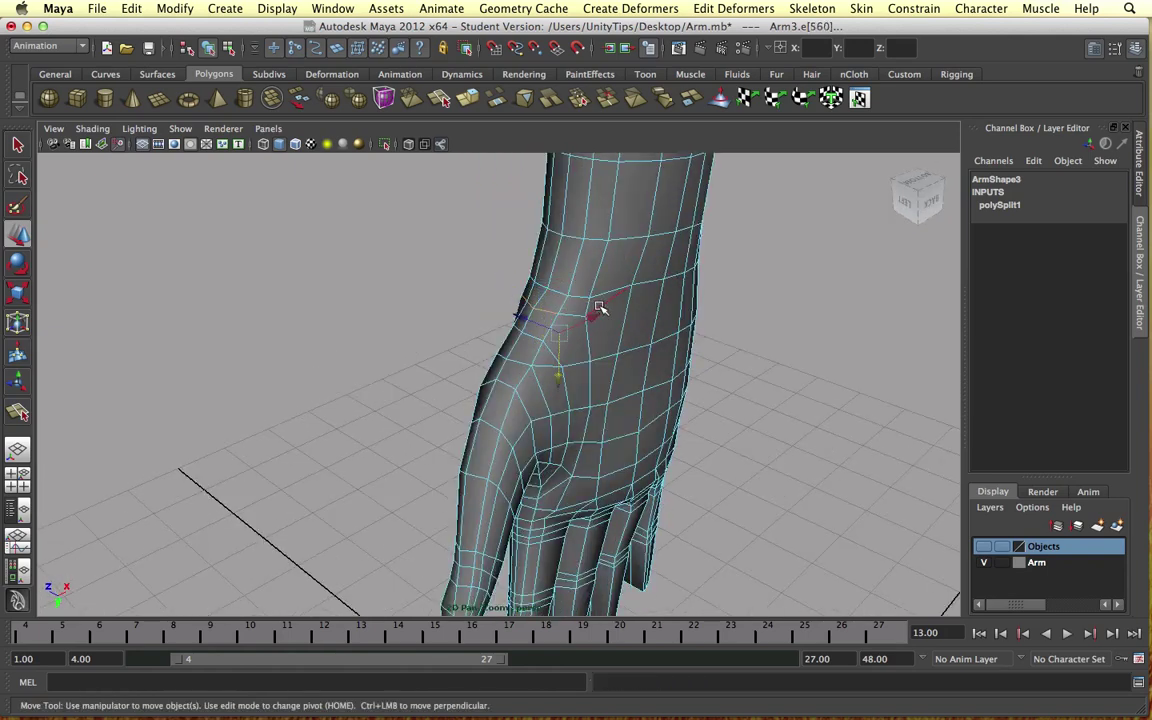
pyautogui.keyDown('shift'); pyautogui.click(585, 312); pyautogui.keyUp('shift')
pyautogui.keyDown('shift'); pyautogui.click(543, 312); pyautogui.keyUp('shift')
pyautogui.keyDown('alt'); pyautogui.moveTo(553, 311); pyautogui.dragTo(582, 289); pyautogui.keyUp('alt')
pyautogui.click(48, 46)
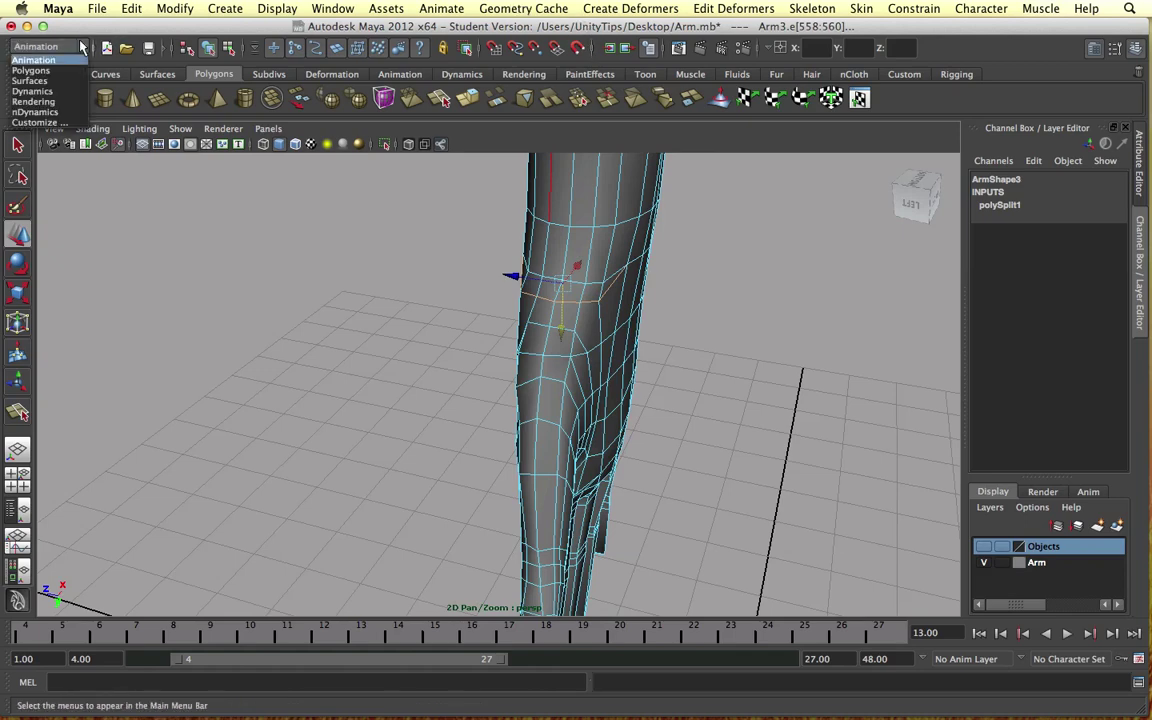
pyautogui.click(40, 57)
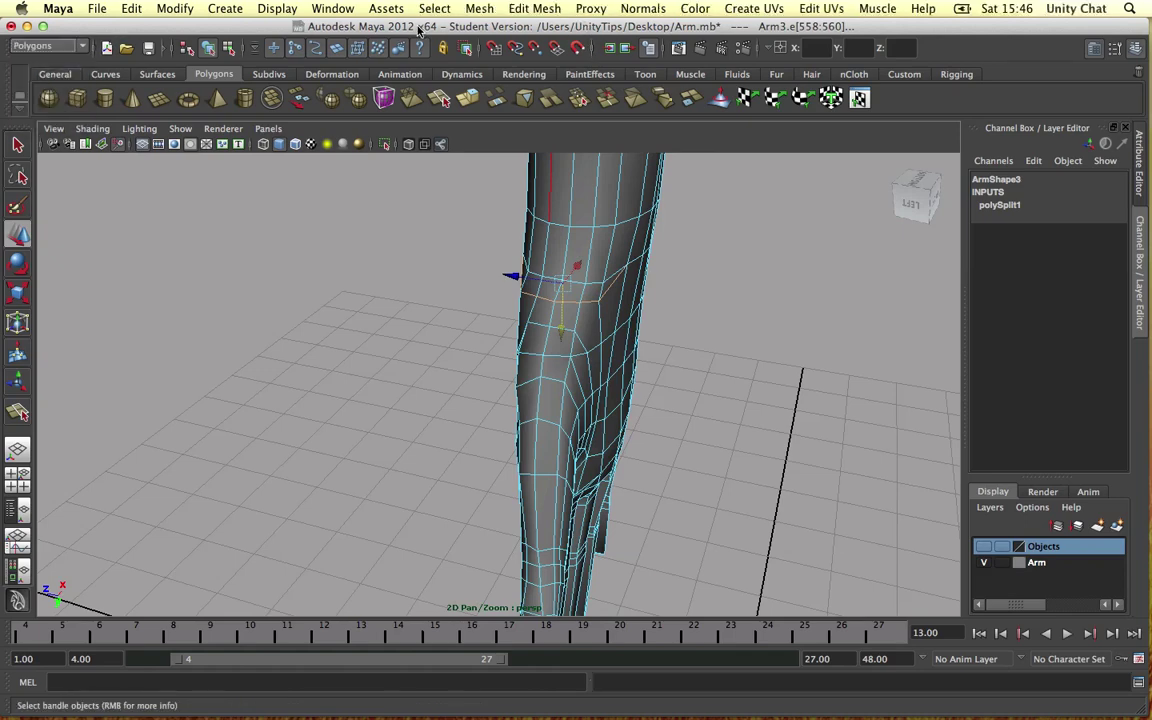
pyautogui.click(480, 7)
pyautogui.click(570, 468)
# Check the vertices at the thumb base from the palm side in vertex mode.
pyautogui.keyDown('alt'); pyautogui.moveTo(597, 352); pyautogui.dragTo(771, 269); pyautogui.keyUp('alt')
pyautogui.scroll(3, 565, 326)
pyautogui.rightClick(627, 241)
pyautogui.click(586, 242)
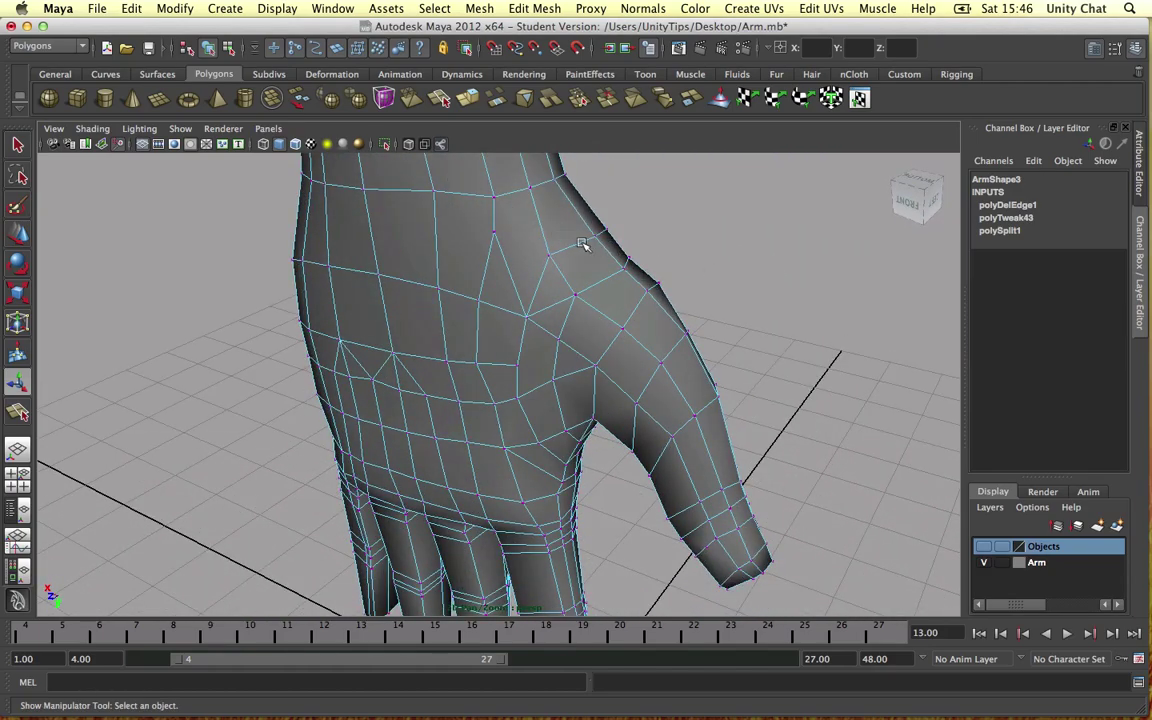
# Select the edges running across the outer thumb base onto both sides of the hand and slide them toward the wrist with the Slide Edge Tool.
pyautogui.rightClick(584, 247)
pyautogui.click(640, 224)
pyautogui.keyDown('alt'); pyautogui.moveTo(581, 272); pyautogui.dragTo(525, 273); pyautogui.keyUp('alt')
pyautogui.click(550, 288)
pyautogui.press('z')
pyautogui.press('z')
pyautogui.keyDown('shift'); pyautogui.click(561, 298); pyautogui.keyUp('shift')
pyautogui.press('z')
pyautogui.keyDown('alt'); pyautogui.moveTo(550, 319); pyautogui.dragTo(658, 334); pyautogui.keyUp('alt')
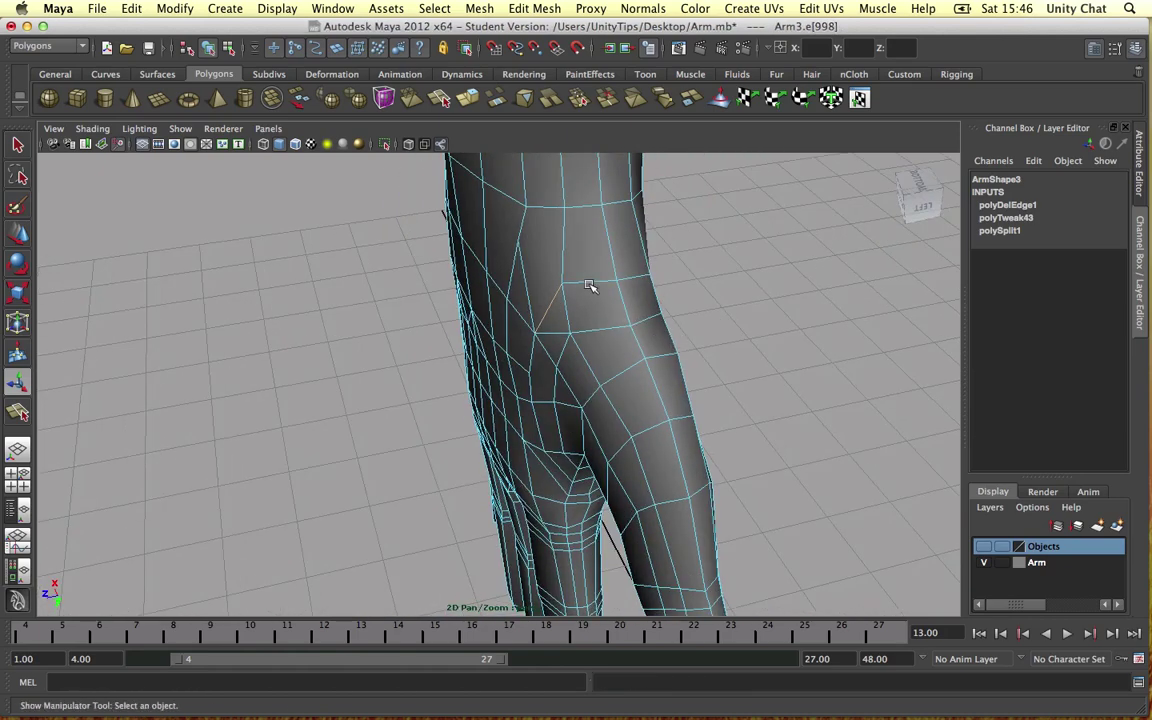
pyautogui.click(624, 278)
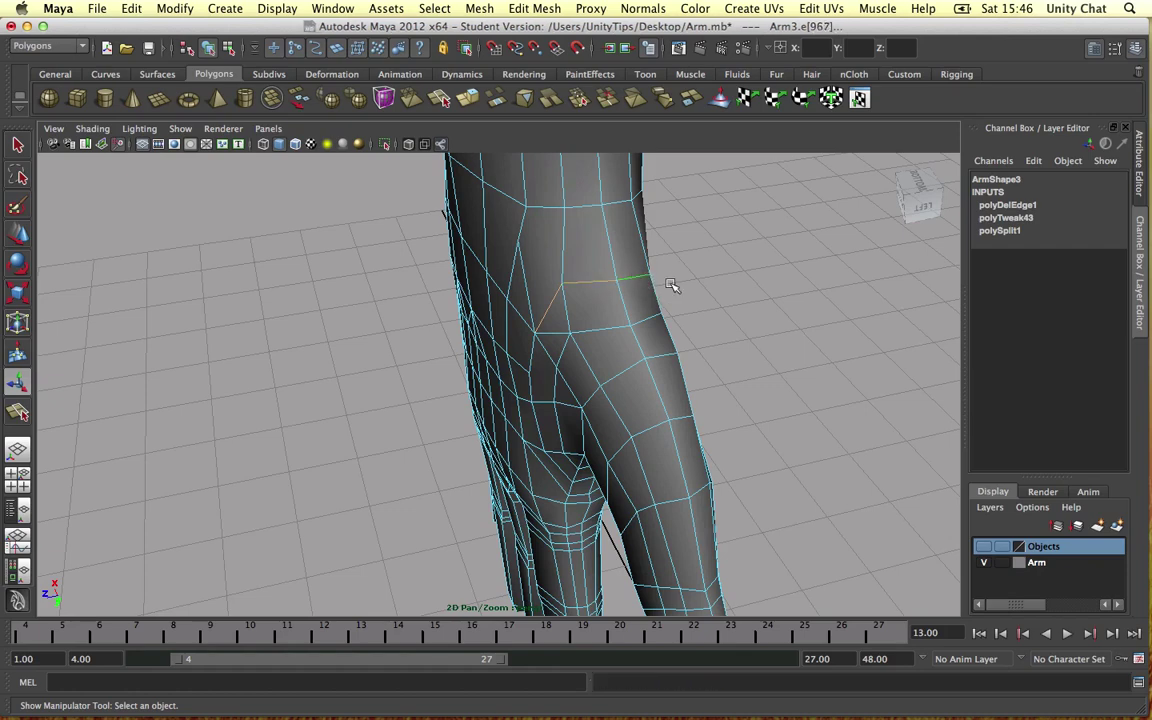
pyautogui.keyDown('alt'); pyautogui.moveTo(683, 288); pyautogui.dragTo(580, 295); pyautogui.keyUp('alt')
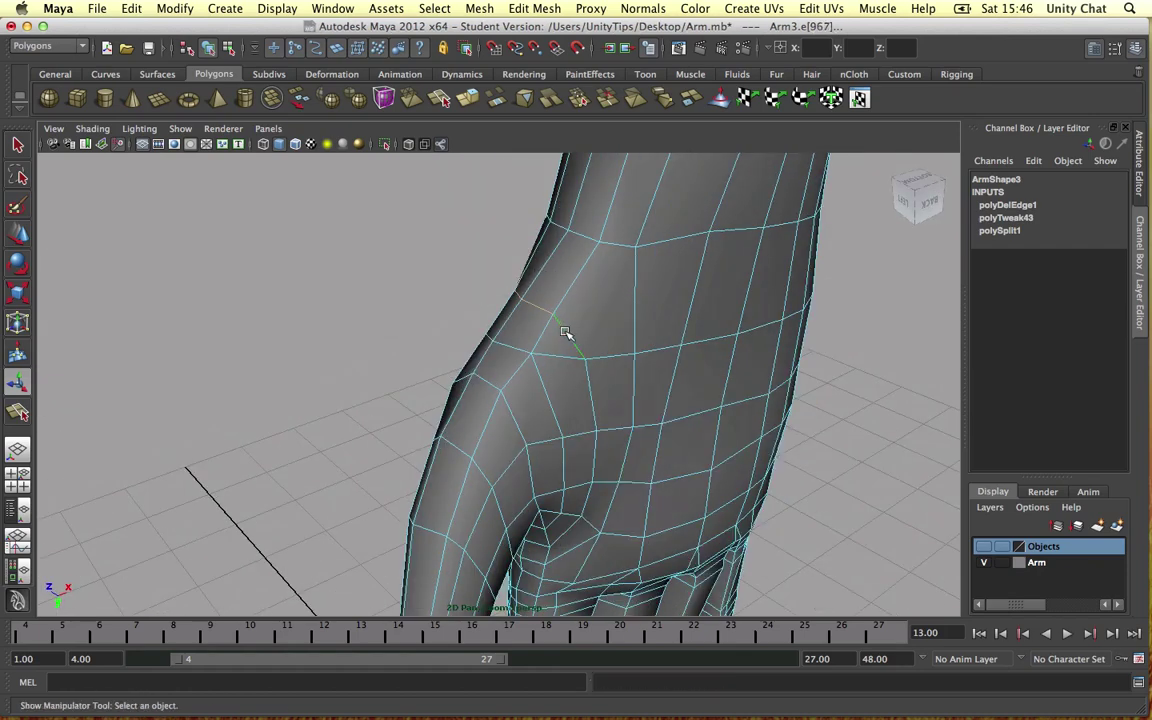
pyautogui.keyDown('shift'); pyautogui.moveTo(541, 303); pyautogui.dragTo(530, 411, button='right'); pyautogui.keyUp('shift')
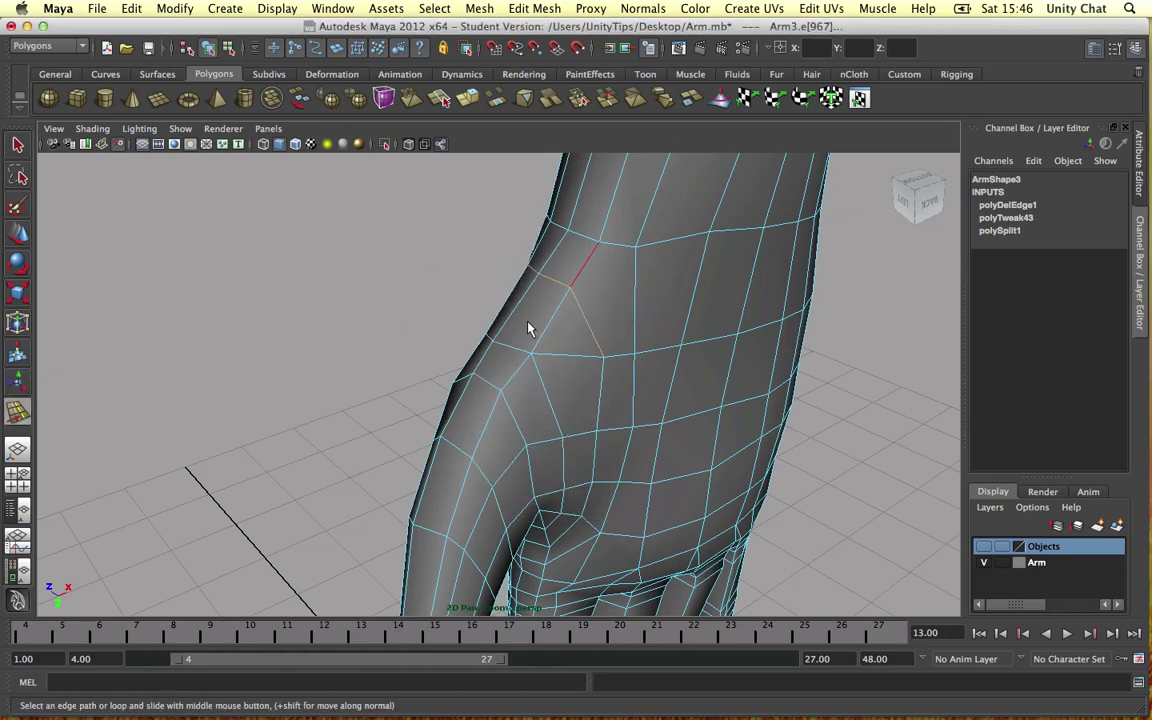
# On the palm side, split the polygon between the loose vertex below the wrist loop and the neighbouring thumb-base vertex.
pyautogui.keyDown('alt'); pyautogui.moveTo(530, 326); pyautogui.dragTo(645, 279); pyautogui.keyUp('alt')
pyautogui.rightClick(517, 234)
pyautogui.click(479, 230)
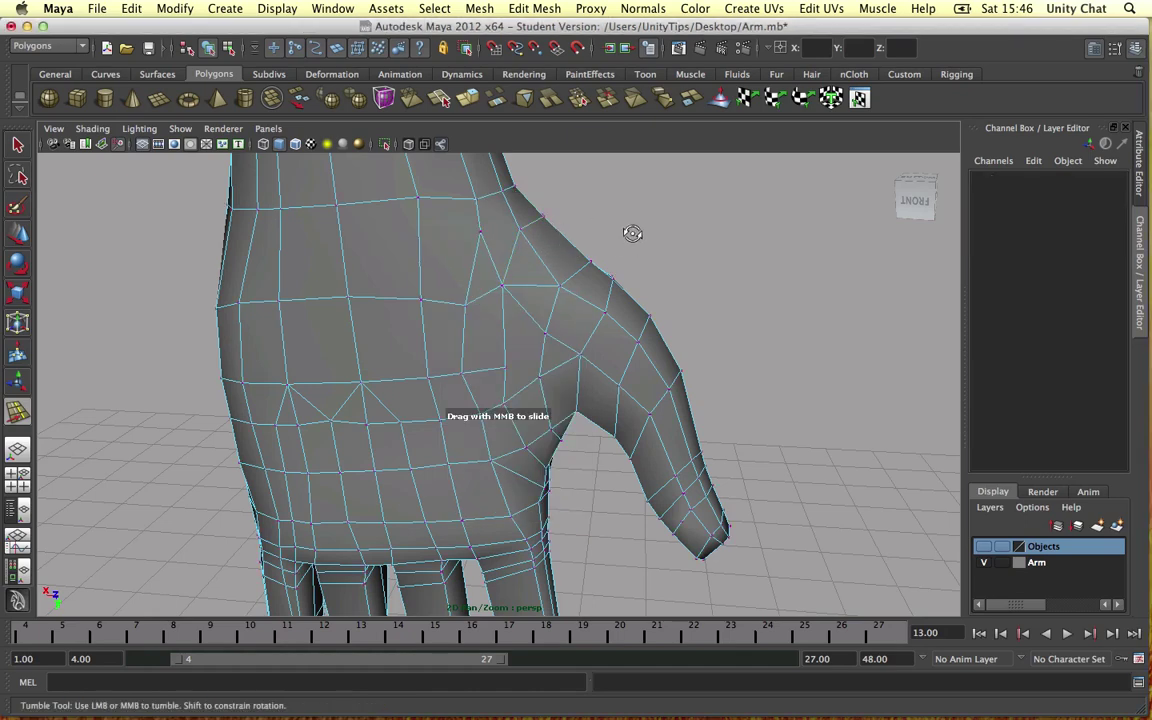
pyautogui.keyDown('alt'); pyautogui.moveTo(630, 234); pyautogui.dragTo(629, 230); pyautogui.keyUp('alt')
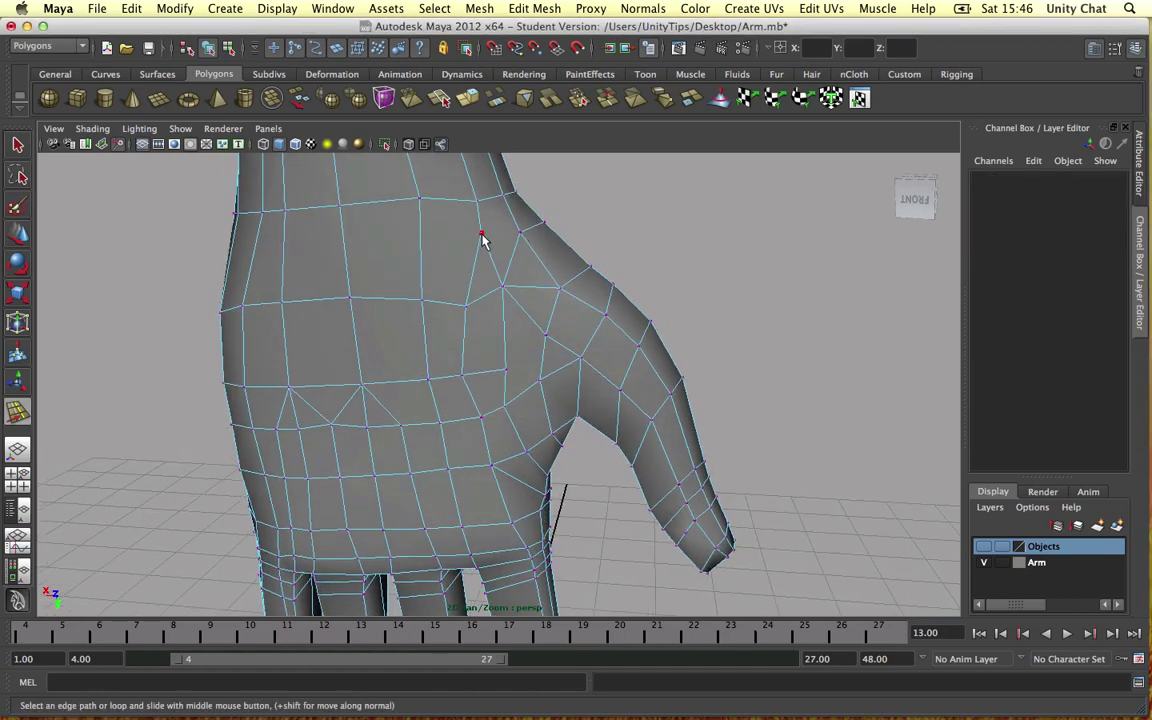
pyautogui.scroll(10, 485, 242)
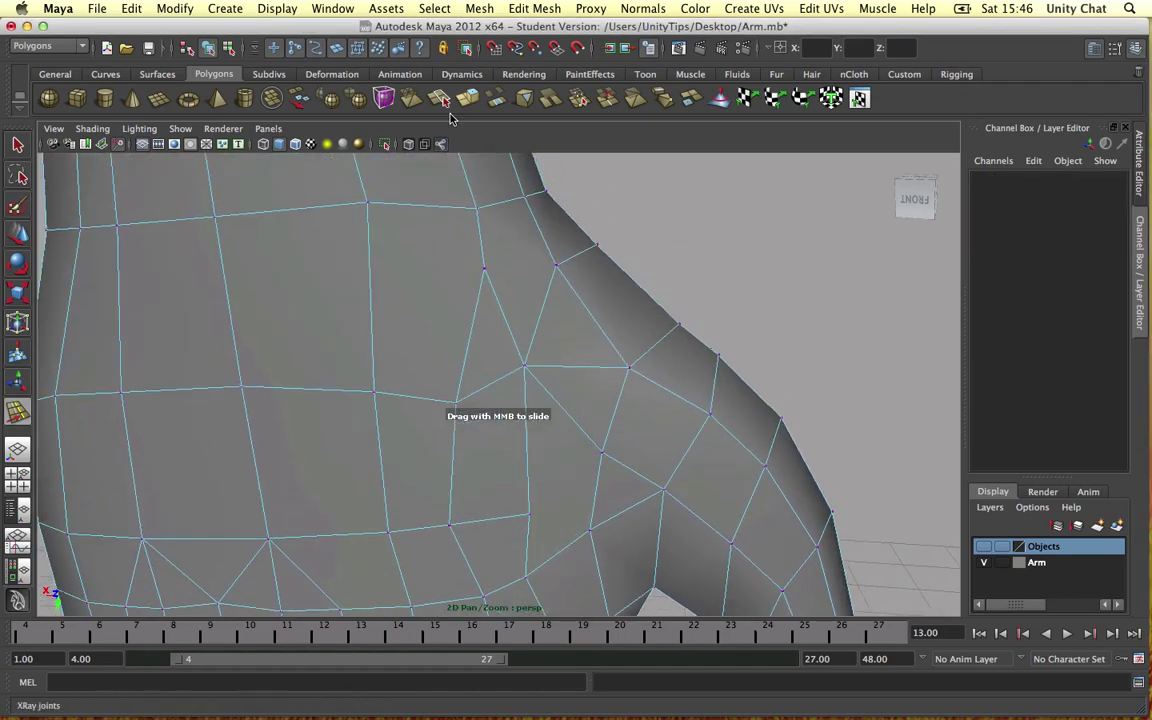
pyautogui.click(560, 268)
pyautogui.click(482, 269)
pyautogui.press('Return')
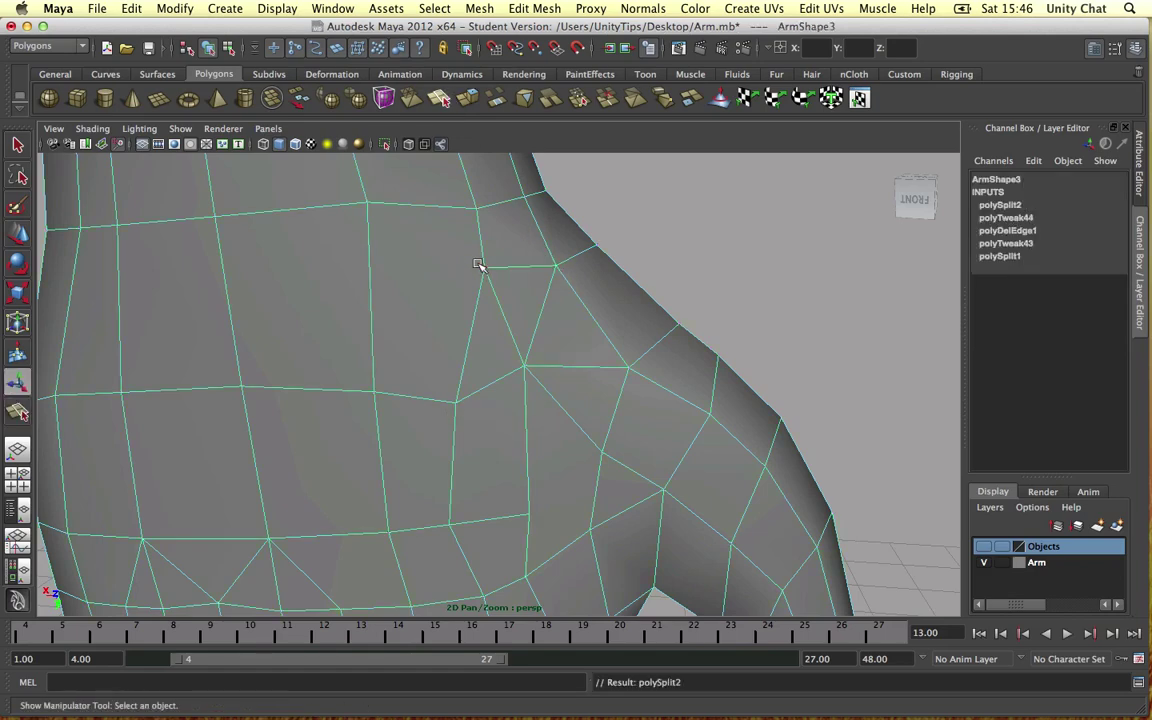
# Delete the diagonal edge running from the thumb end of the new palm-side split toward the fingers.
pyautogui.press('w')
pyautogui.press('F10')
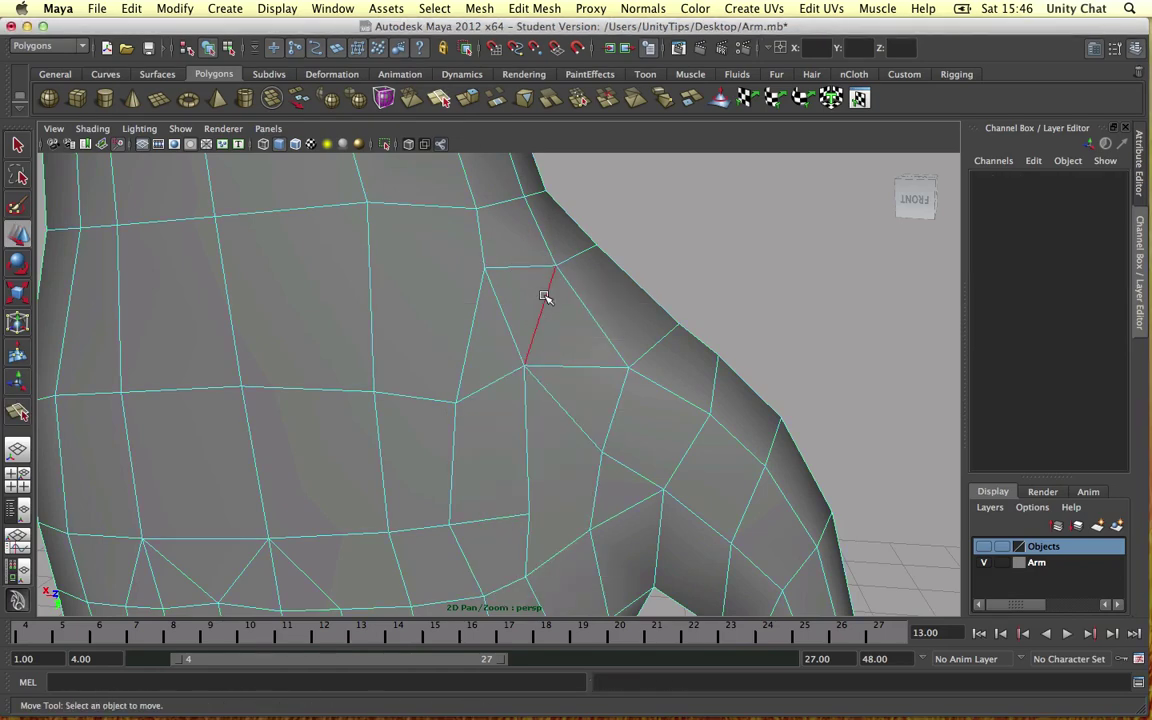
pyautogui.click(546, 300)
pyautogui.click(543, 8)
pyautogui.click(556, 467)
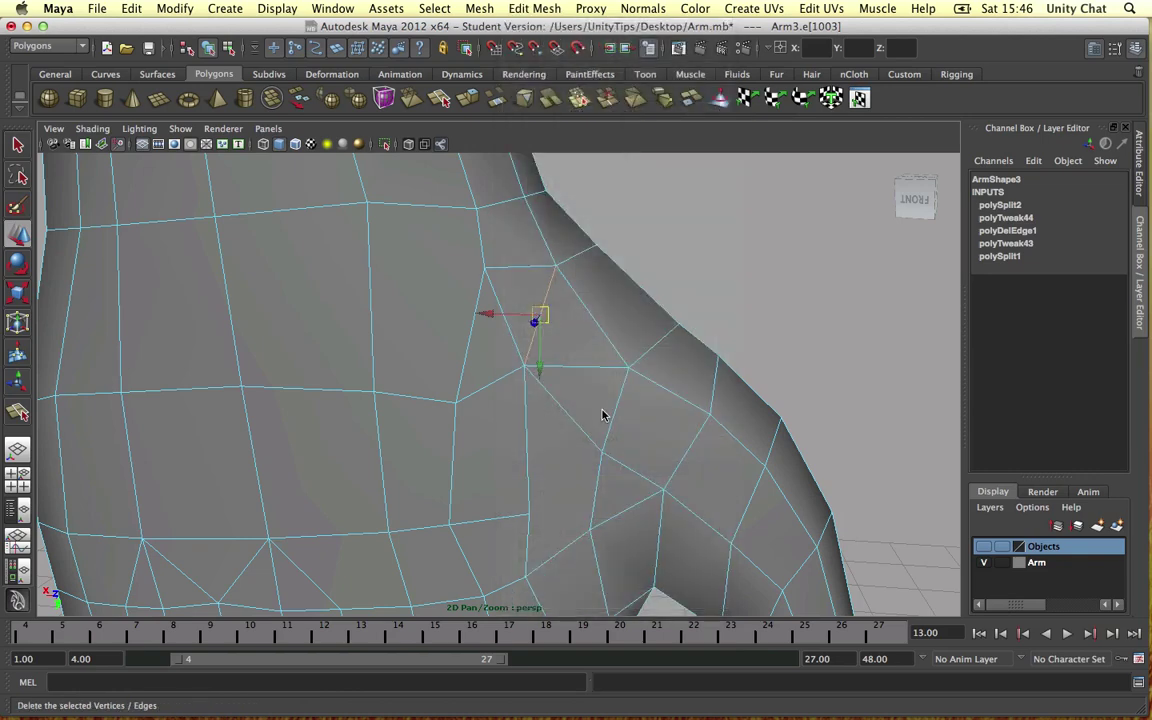
# On the back of the hand, split the polygon diagonally between the wrist-loop vertex and the nearest thumb-base vertex.
pyautogui.scroll(-4, 610, 375)
pyautogui.keyDown('alt'); pyautogui.moveTo(609, 355); pyautogui.dragTo(407, 340); pyautogui.keyUp('alt')
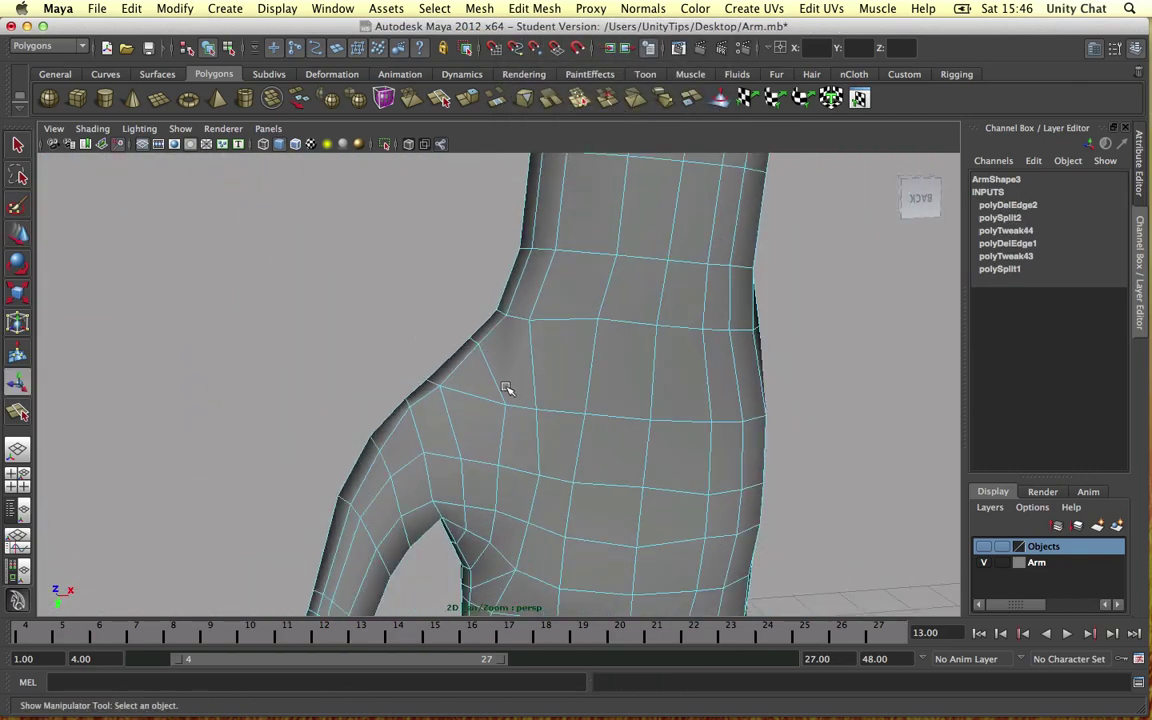
pyautogui.keyDown('alt'); pyautogui.moveTo(555, 350); pyautogui.dragTo(607, 348); pyautogui.keyUp('alt')
pyautogui.click(411, 97)
pyautogui.click(546, 372)
pyautogui.press('Return')
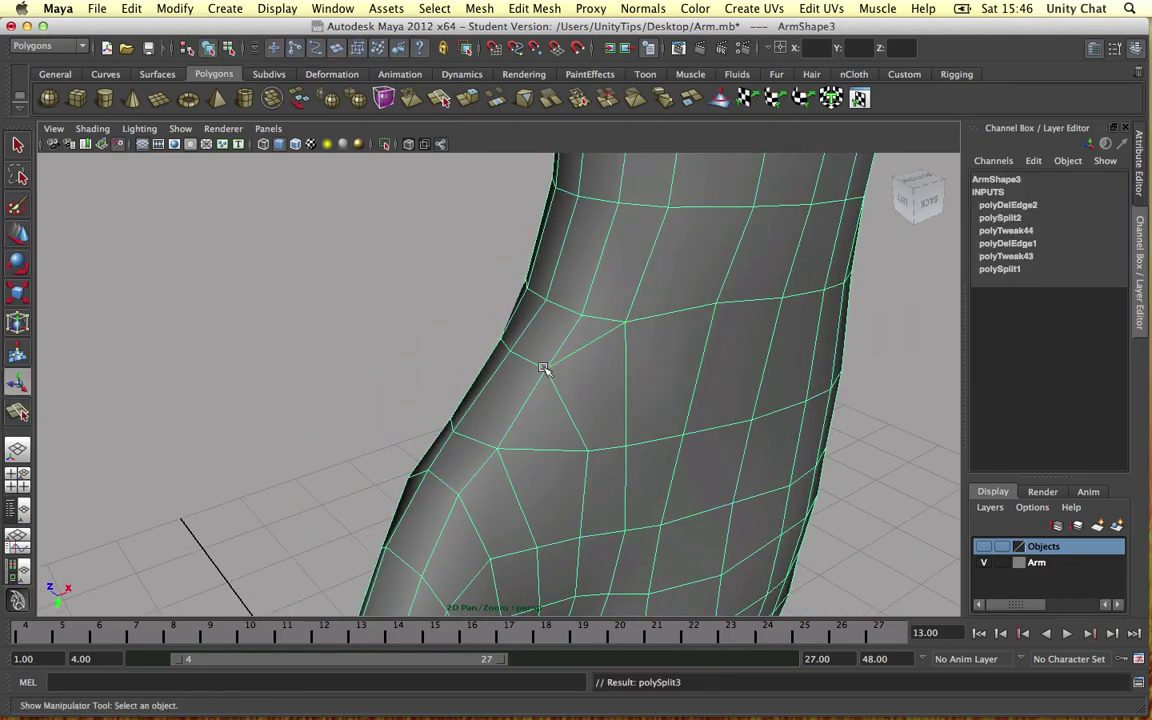
# Nudge the vertex at the thumb end of the new diagonal edge on the back of the hand.
pyautogui.scroll(-3, 552, 362)
pyautogui.keyDown('alt'); pyautogui.moveTo(558, 357); pyautogui.dragTo(523, 365); pyautogui.keyUp('alt')
pyautogui.press('w')
pyautogui.moveTo(522, 366); pyautogui.dragTo(448, 368, button='right')
pyautogui.click(506, 371)
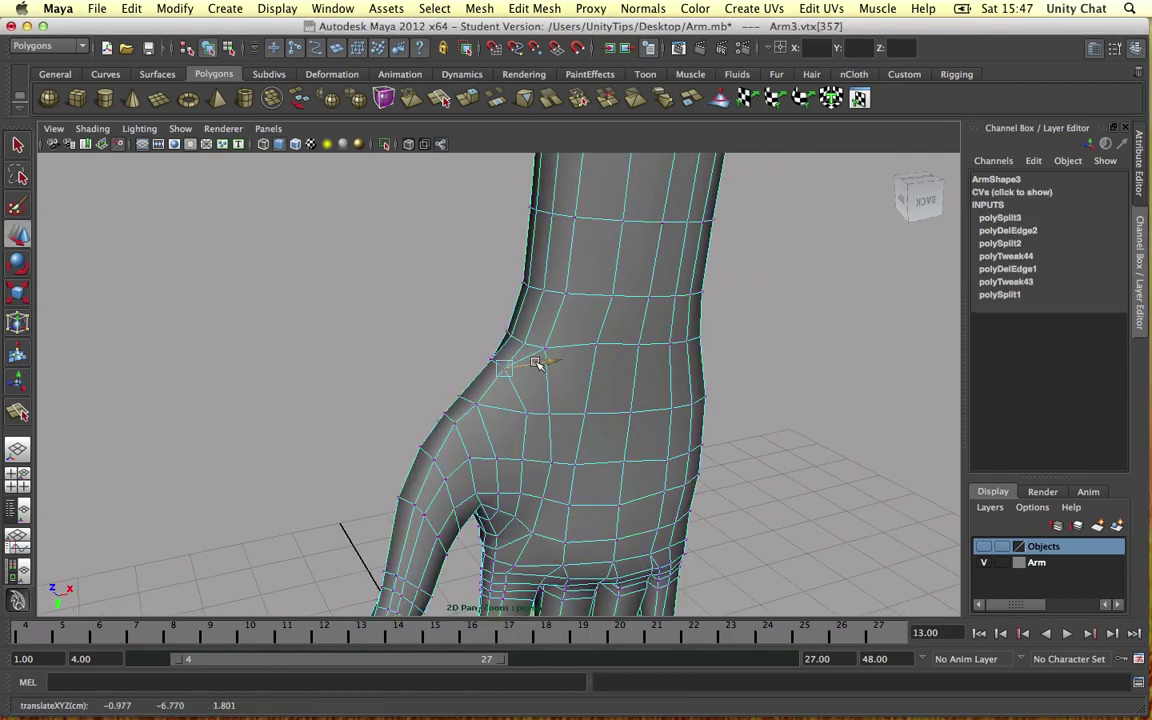
pyautogui.keyDown('alt'); pyautogui.moveTo(537, 365); pyautogui.dragTo(597, 368); pyautogui.keyUp('alt')
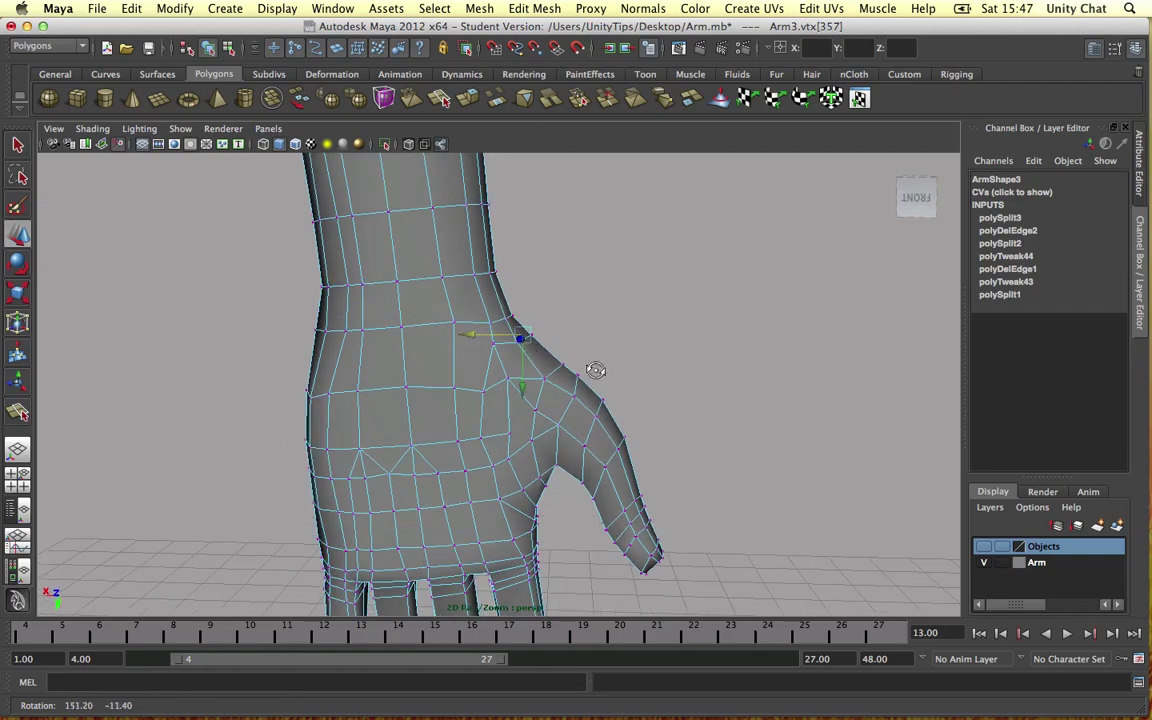
# On the palm side, move the two vertices of the short edge across the thumb base slightly toward the fingers.
pyautogui.click(514, 334)
pyautogui.click(514, 349)
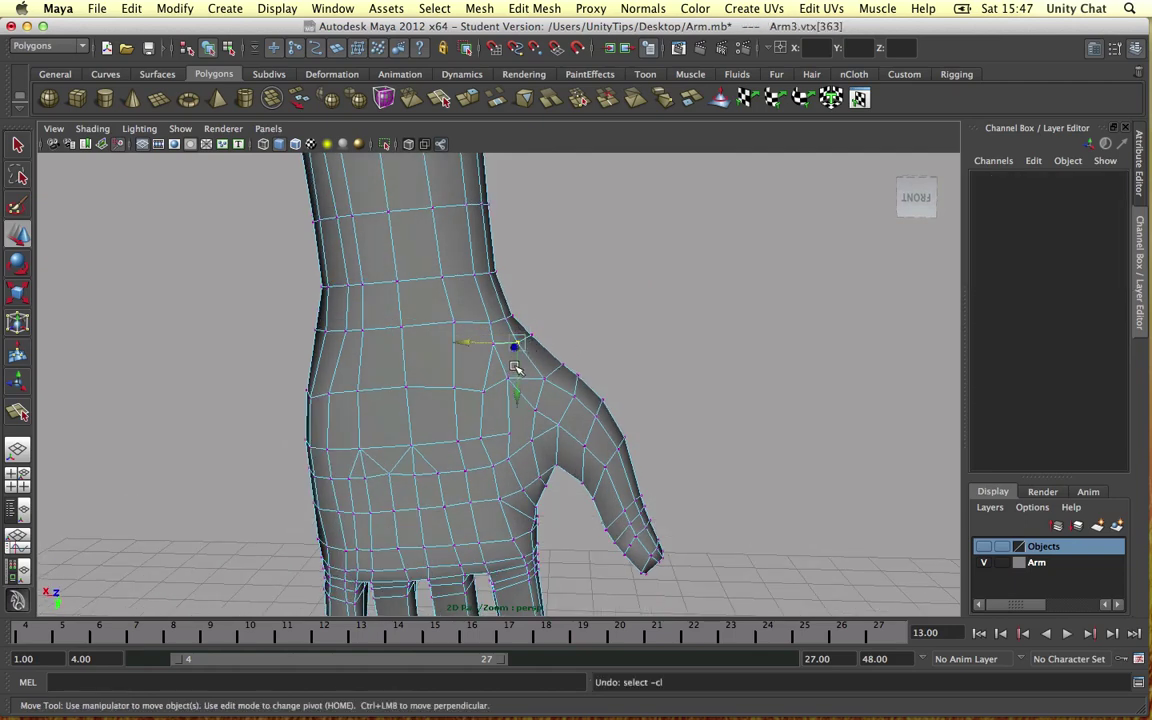
pyautogui.moveTo(512, 372); pyautogui.dragTo(516, 372)
pyautogui.click(558, 319)
pyautogui.click(494, 348)
pyautogui.moveTo(494, 373); pyautogui.dragTo(492, 377)
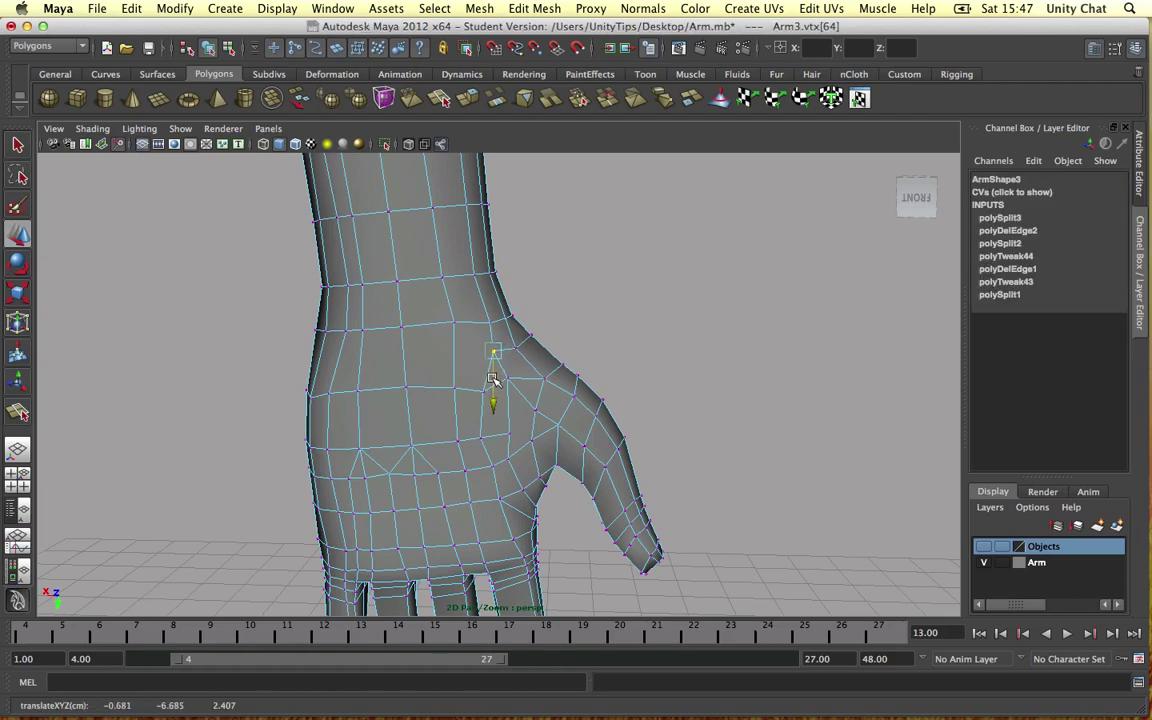
# Delete the diagonal edge between the wrist loop and the thumb base on the back of the hand.
pyautogui.keyDown('alt'); pyautogui.moveTo(399, 352); pyautogui.dragTo(522, 329); pyautogui.keyUp('alt')
pyautogui.moveTo(522, 328); pyautogui.dragTo(519, 291, button='right')
pyautogui.click(525, 331)
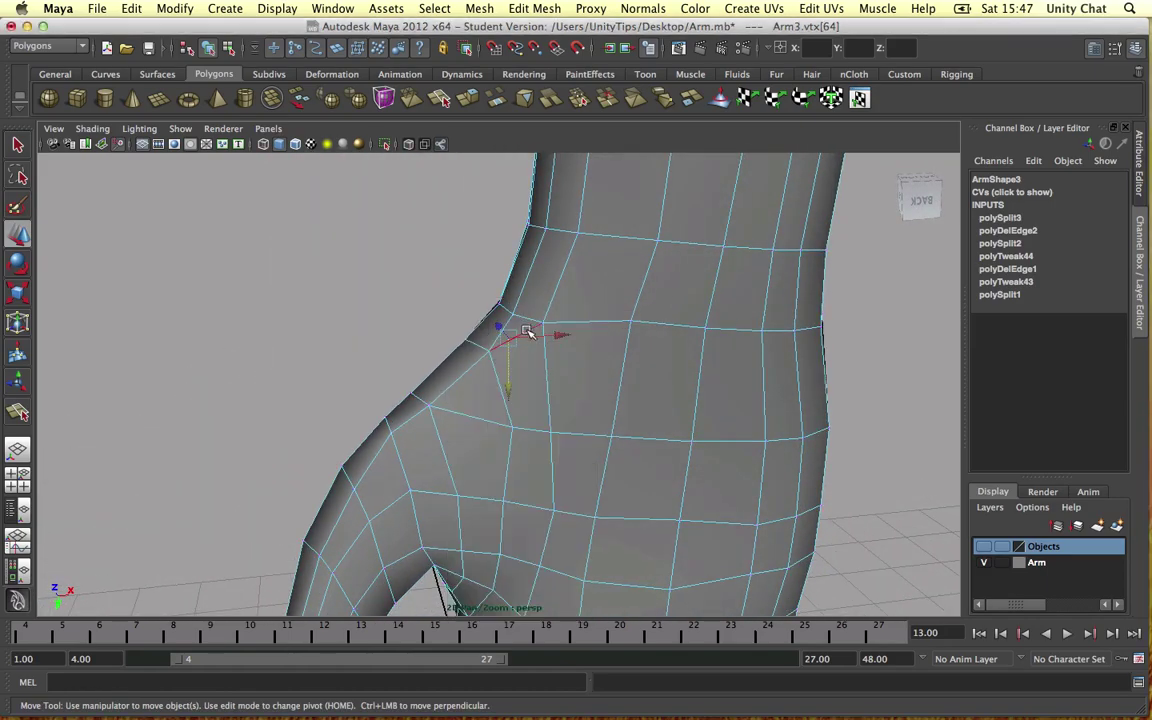
pyautogui.click(640, 9)
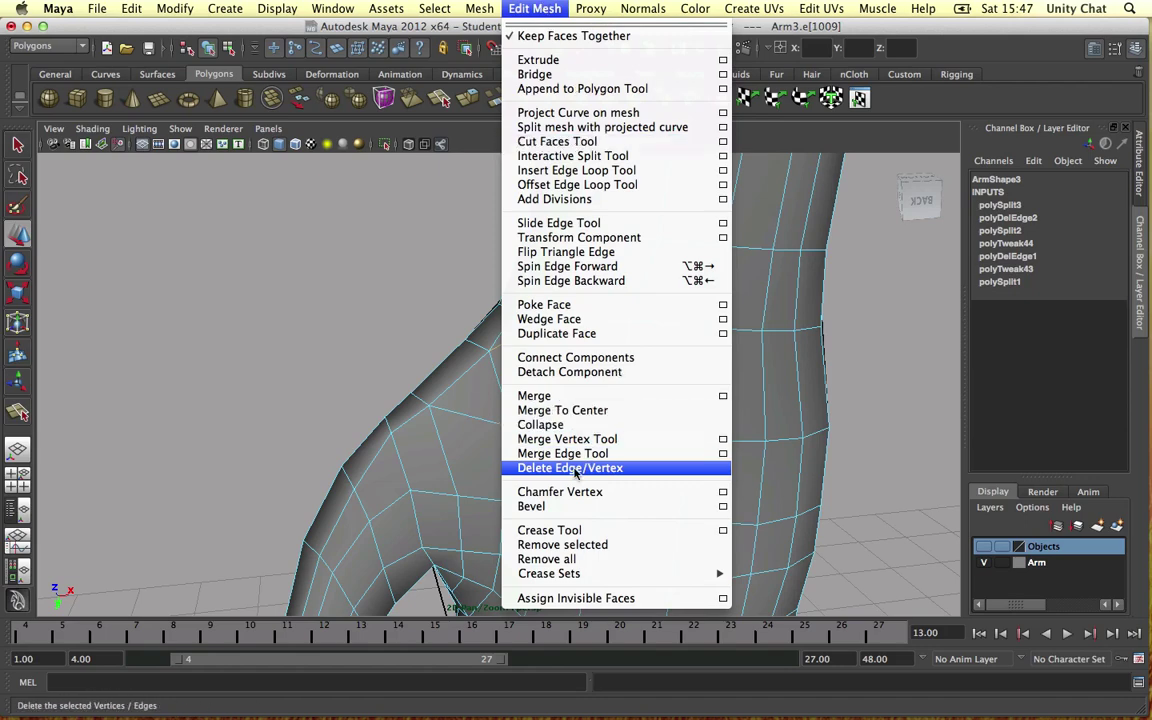
pyautogui.click(571, 465)
# Split a new edge row from the thumb-base vertex across the back of the hand and around the outer side to the matching palm-side vertex.
pyautogui.click(440, 99)
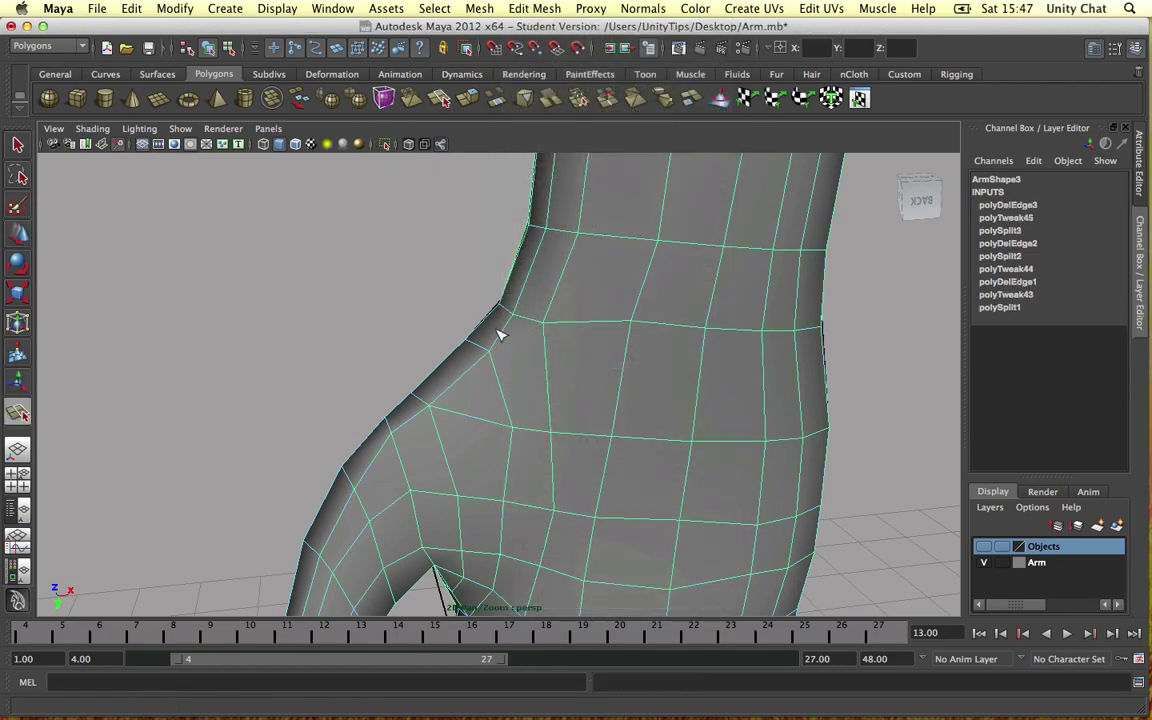
pyautogui.click(490, 351)
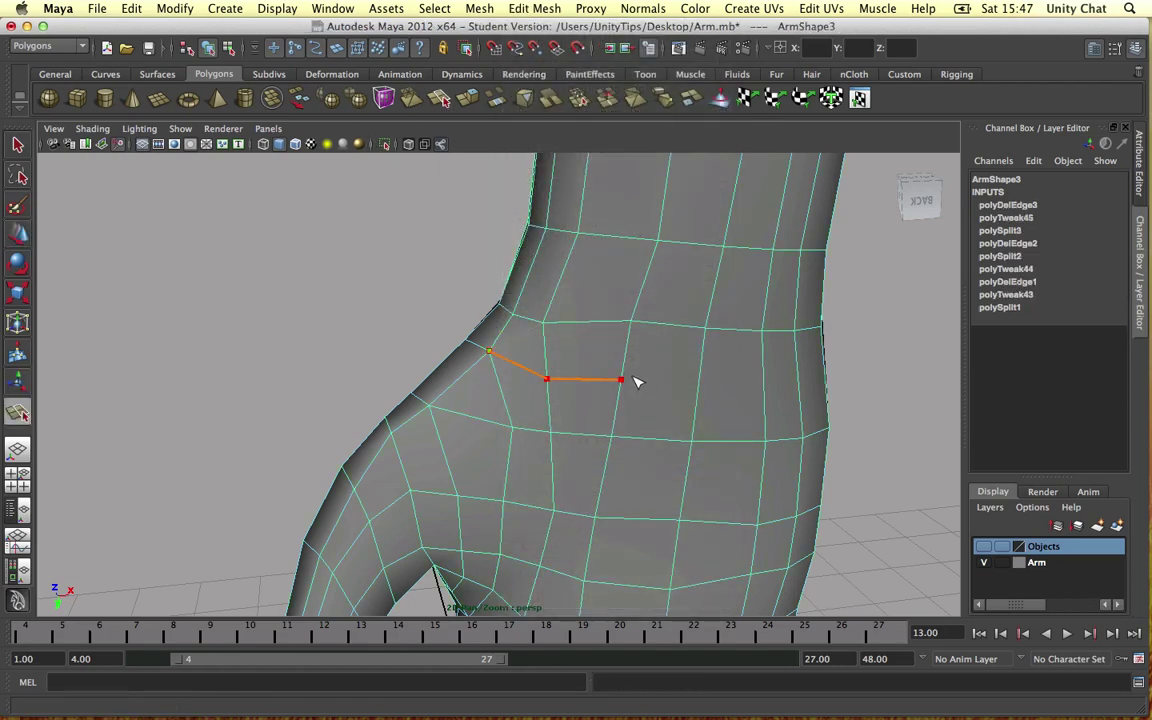
pyautogui.keyDown('alt'); pyautogui.moveTo(790, 393); pyautogui.dragTo(513, 416); pyautogui.keyUp('alt')
pyautogui.keyDown('alt'); pyautogui.moveTo(293, 466); pyautogui.dragTo(383, 445); pyautogui.keyUp('alt')
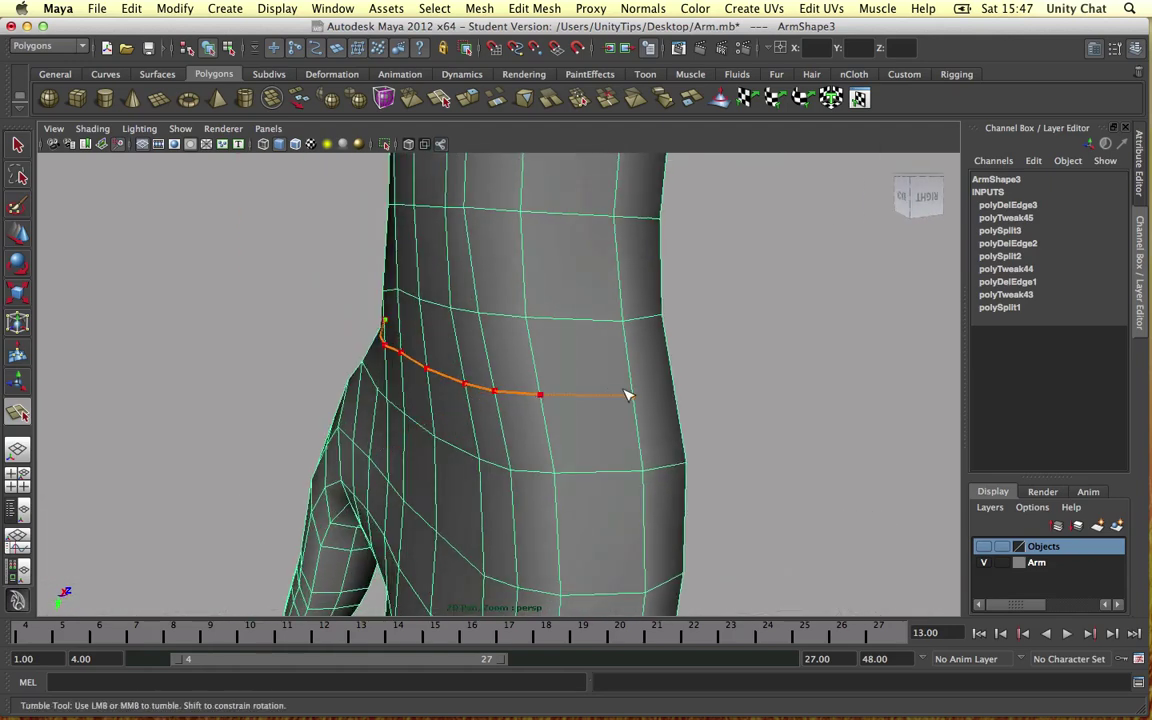
pyautogui.keyDown('alt'); pyautogui.moveTo(628, 395); pyautogui.dragTo(287, 418); pyautogui.keyUp('alt')
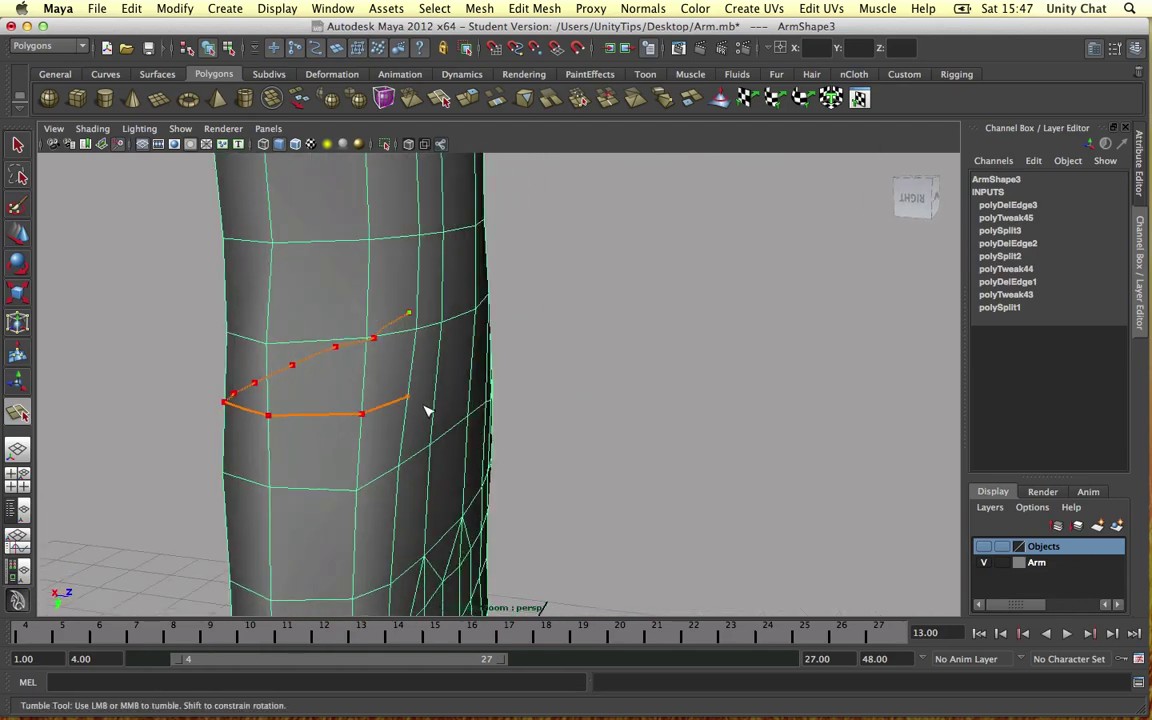
pyautogui.keyDown('alt'); pyautogui.moveTo(452, 408); pyautogui.dragTo(347, 404); pyautogui.keyUp('alt')
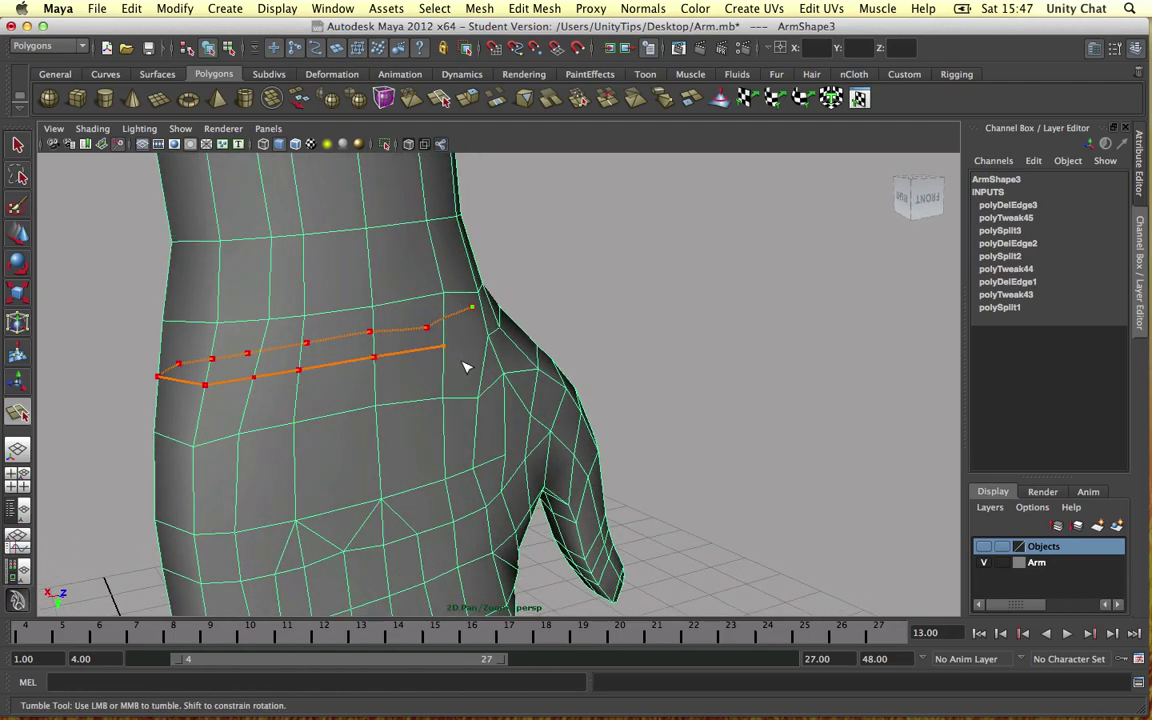
pyautogui.keyDown('alt'); pyautogui.moveTo(475, 367); pyautogui.dragTo(388, 357); pyautogui.keyUp('alt')
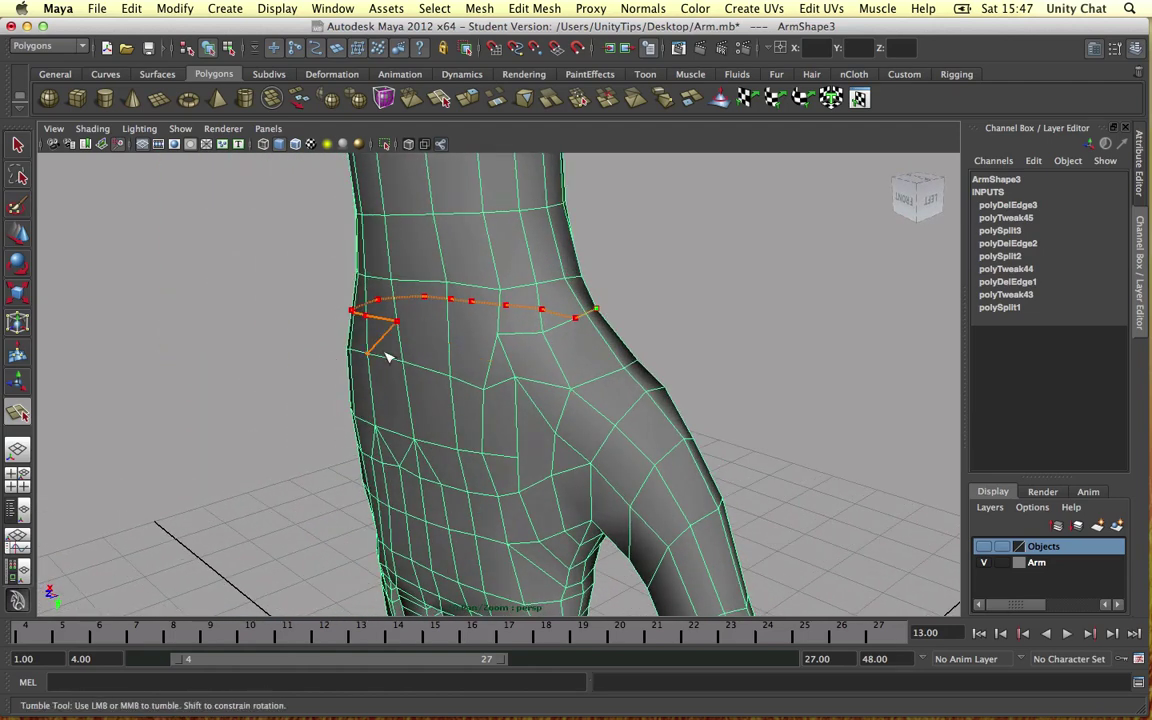
pyautogui.press('Return')
# Move the palm vertex beside the thumb-base edge fan toward the wrist, level with its thumb-side neighbour.
pyautogui.moveTo(490, 340); pyautogui.dragTo(489, 300, button='right')
pyautogui.click(492, 360)
pyautogui.keyDown('alt'); pyautogui.moveTo(519, 366); pyautogui.dragTo(481, 393); pyautogui.keyUp('alt')
pyautogui.press('w')
pyautogui.moveTo(470, 398); pyautogui.dragTo(417, 397, button='right')
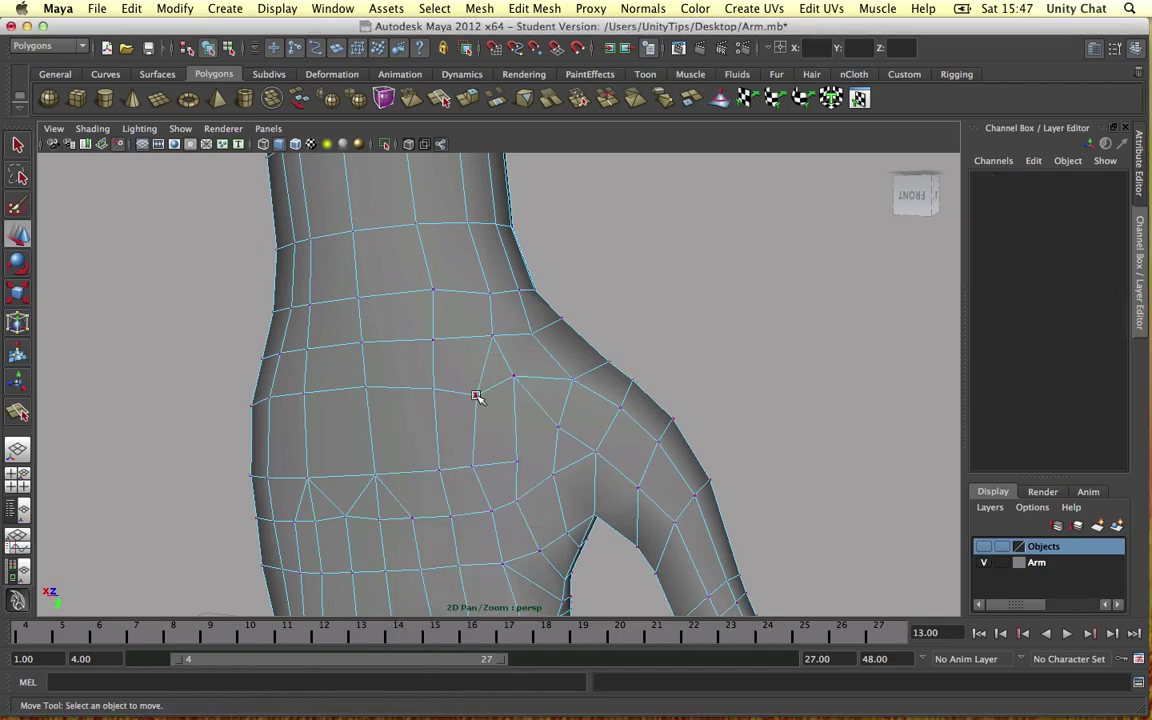
pyautogui.click(476, 397)
pyautogui.moveTo(473, 422)
pyautogui.mouseDown()
pyautogui.moveTo(476, 450)
pyautogui.moveTo(476, 432)
pyautogui.mouseUp()
# On the palm, split the polygon between the lower thumb-base vertex and the row vertex below the edge fan.
pyautogui.keyDown('alt'); pyautogui.moveTo(676, 343); pyautogui.dragTo(550, 430); pyautogui.keyUp('alt')
pyautogui.click(439, 98)
pyautogui.press('w')
# Delete the diagonal edge above the new palm split that runs from the edge fan to the lower thumb-base vertex.
pyautogui.keyDown('alt'); pyautogui.moveTo(553, 432); pyautogui.dragTo(609, 406); pyautogui.keyUp('alt')
pyautogui.moveTo(527, 380); pyautogui.dragTo(527, 345, button='right')
pyautogui.click(537, 394)
pyautogui.click(550, 393)
pyautogui.click(534, 8)
pyautogui.click(568, 468)
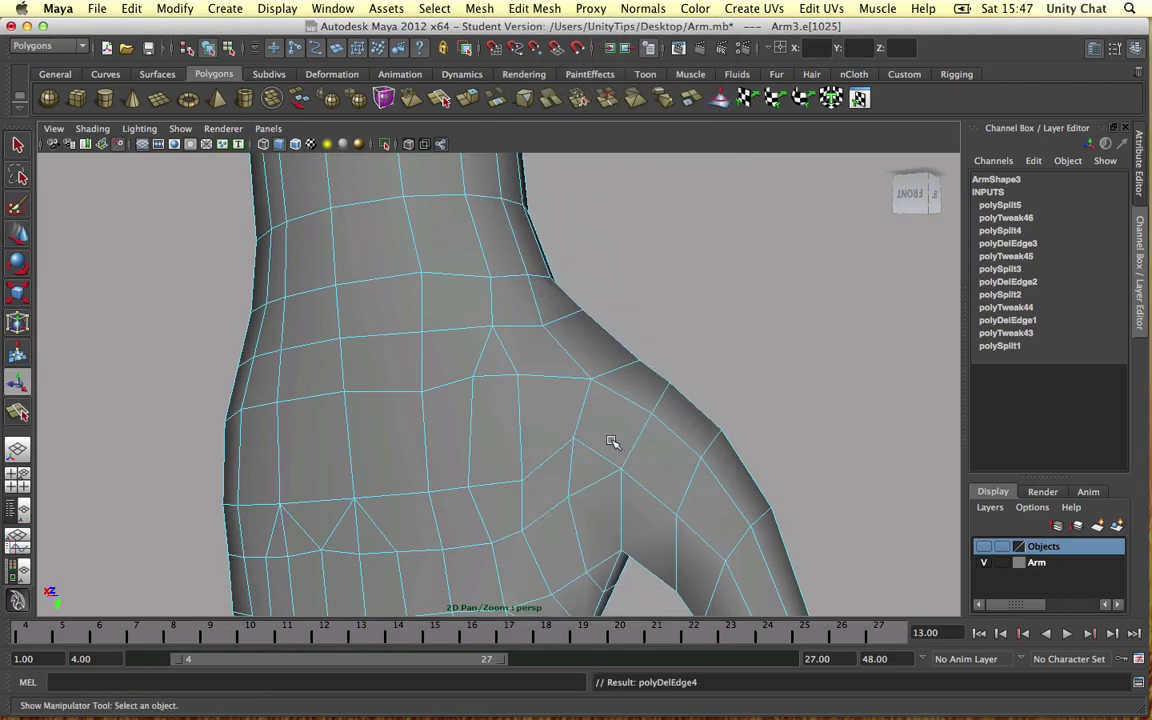
# Move the palm vertex at the inner end of the new split toward the wrist.
pyautogui.keyDown('alt'); pyautogui.moveTo(609, 442); pyautogui.dragTo(599, 386); pyautogui.keyUp('alt')
pyautogui.scroll(-5, 520, 385)
pyautogui.scroll(3, 545, 406)
pyautogui.keyDown('alt'); pyautogui.moveTo(545, 406); pyautogui.dragTo(612, 262, button='middle'); pyautogui.keyUp('alt')
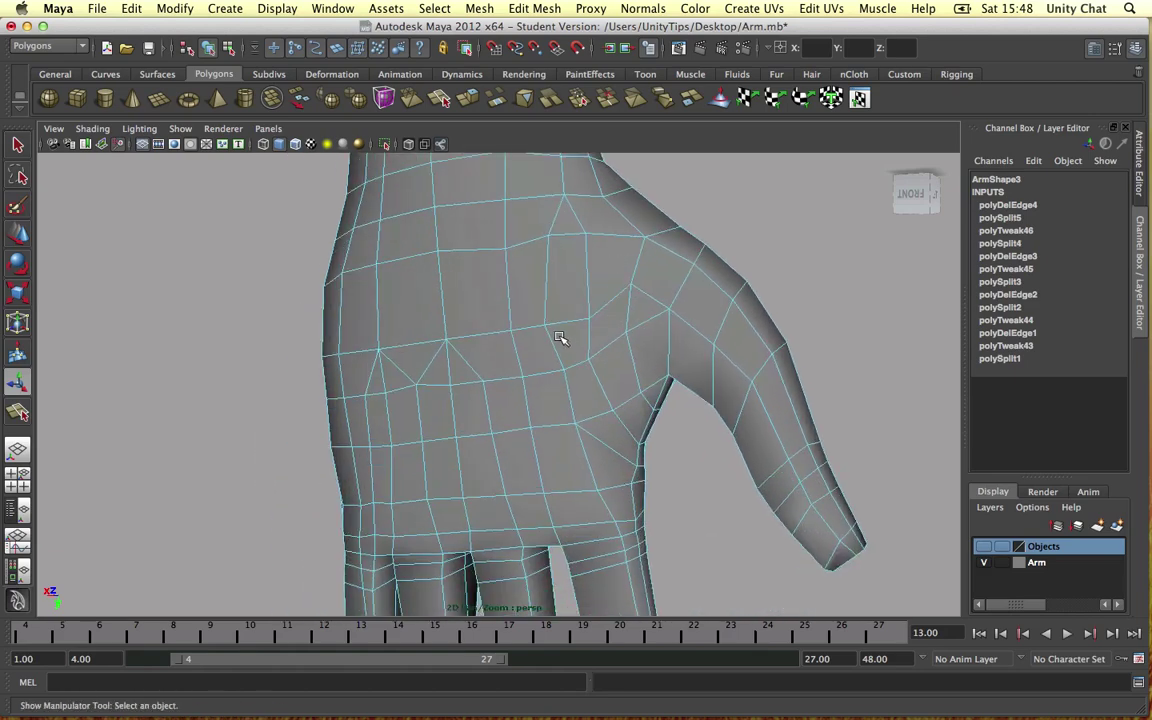
pyautogui.keyDown('alt'); pyautogui.moveTo(623, 346); pyautogui.dragTo(597, 303); pyautogui.keyUp('alt')
pyautogui.moveTo(597, 303); pyautogui.dragTo(560, 301, button='right')
pyautogui.click(587, 320)
pyautogui.press('w')
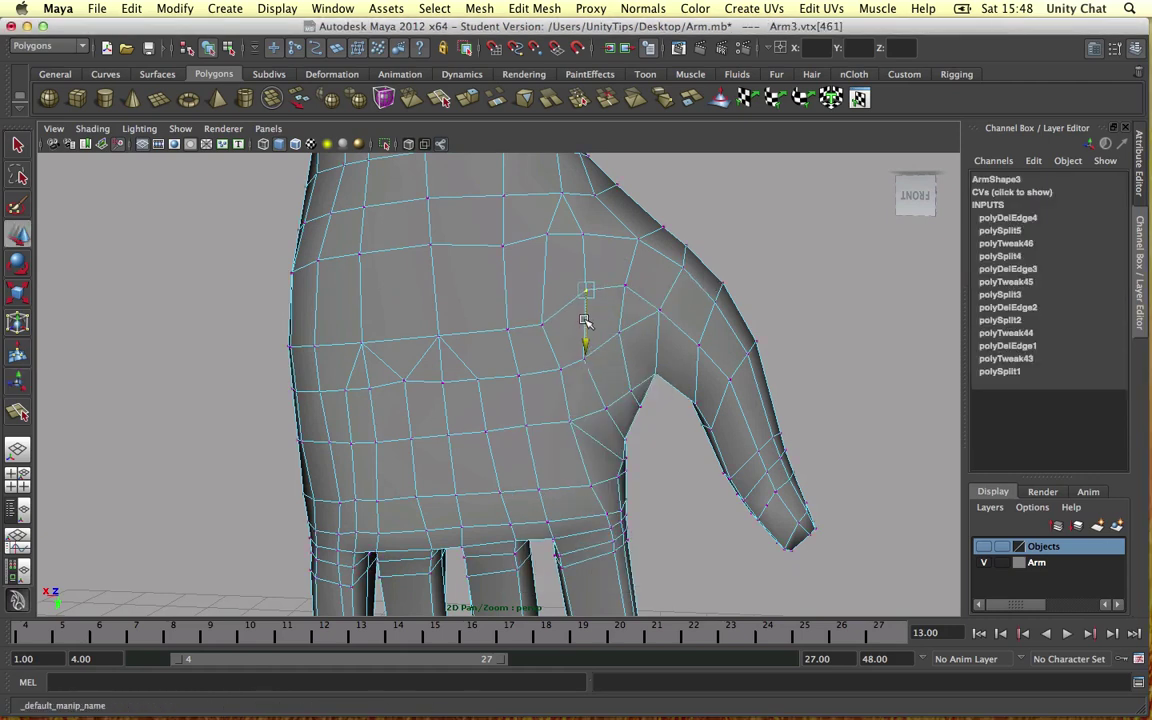
# Move the next three vertices of the palm row above the zigzag triangles toward the wrist.
pyautogui.click(540, 326)
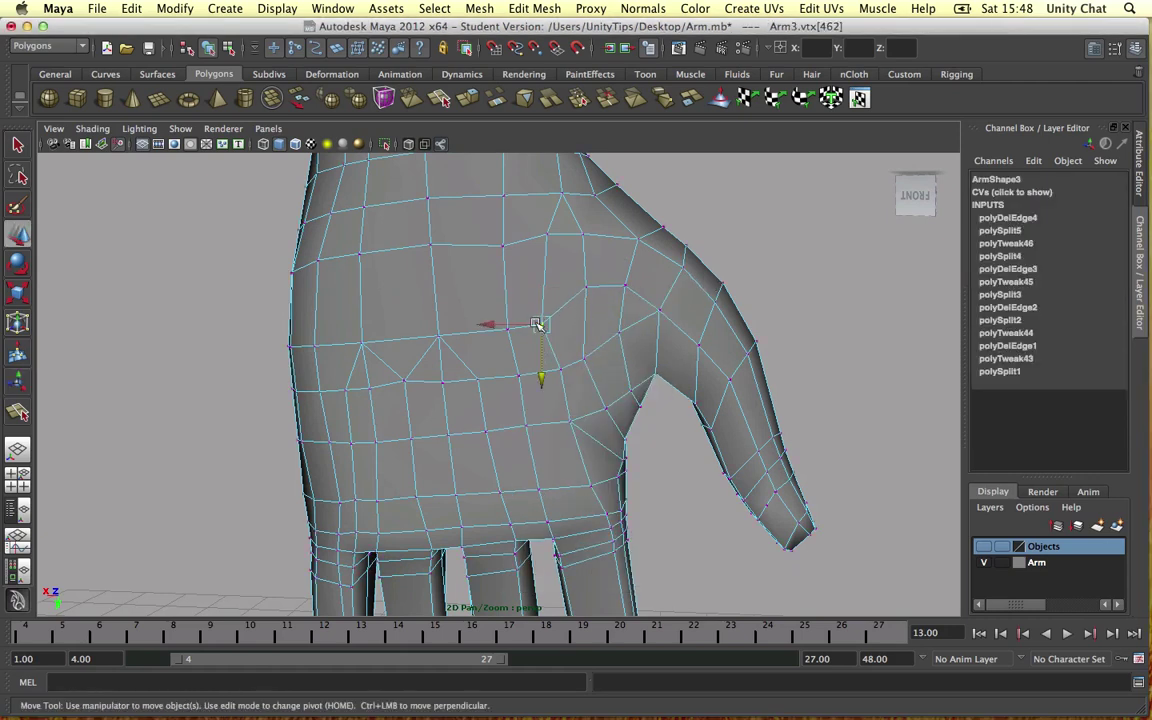
pyautogui.moveTo(541, 368); pyautogui.dragTo(540, 337)
pyautogui.click(508, 330)
pyautogui.moveTo(507, 380); pyautogui.dragTo(508, 350)
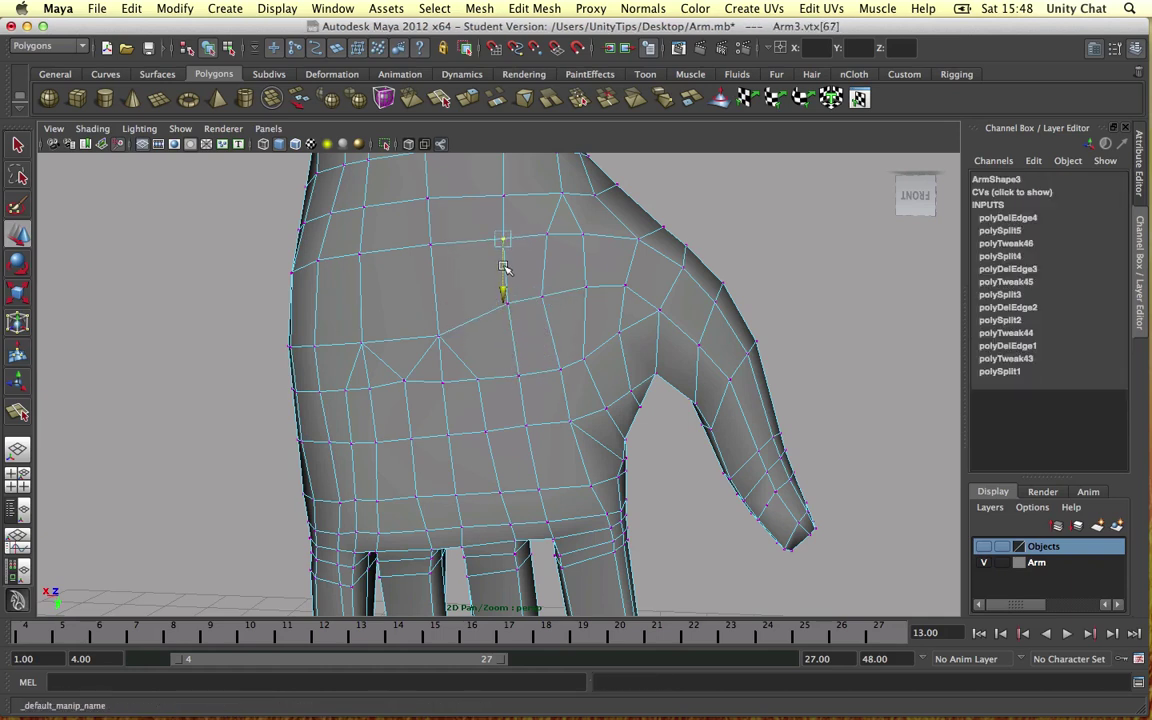
pyautogui.click(440, 336)
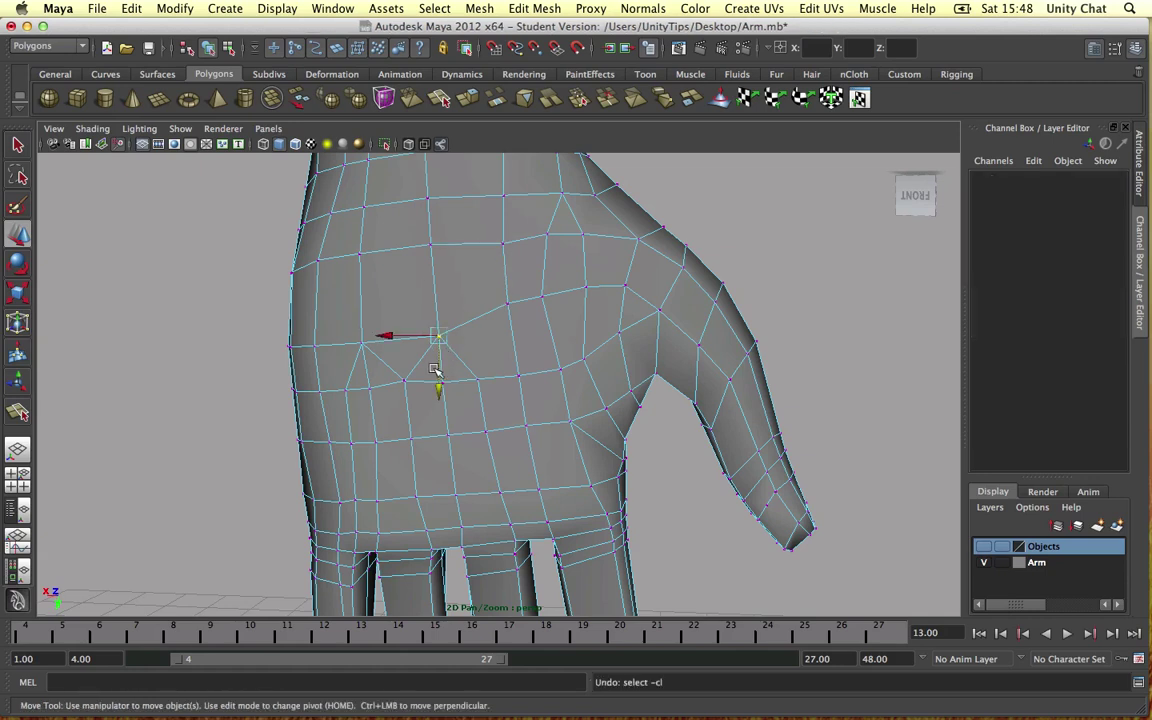
pyautogui.click(442, 374)
pyautogui.press('z')
pyautogui.moveTo(440, 380); pyautogui.dragTo(437, 360)
# Move the remaining vertices of that palm row, out to the little-finger side of the hand, toward the wrist.
pyautogui.click(360, 346)
pyautogui.moveTo(363, 376); pyautogui.dragTo(415, 375)
pyautogui.click(400, 374)
pyautogui.keyDown('shift'); pyautogui.click(365, 378); pyautogui.keyUp('shift')
pyautogui.keyDown('shift'); pyautogui.click(287, 380); pyautogui.keyUp('shift')
pyautogui.moveTo(346, 423); pyautogui.dragTo(483, 386)
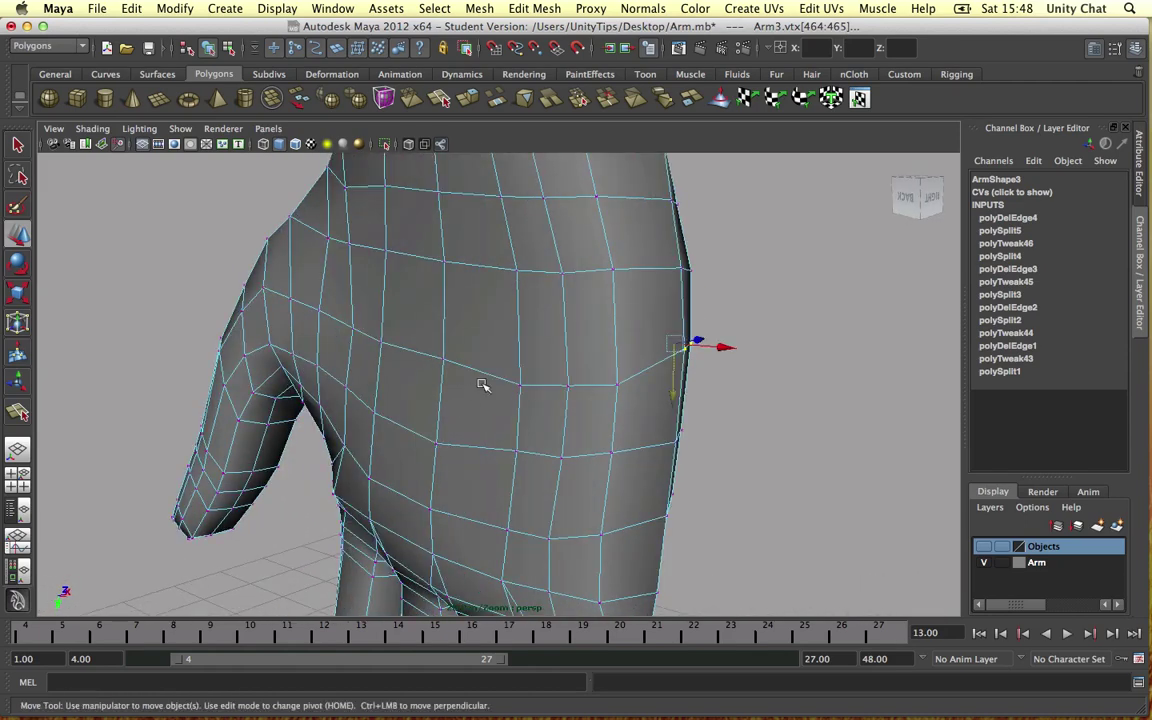
# Move the matching run of edges across the back of the hand toward the wrist.
pyautogui.click(614, 384)
pyautogui.moveTo(567, 376); pyautogui.dragTo(561, 333, button='right')
pyautogui.click(589, 386)
pyautogui.keyDown('shift'); pyautogui.doubleClick(359, 333); pyautogui.keyUp('shift')
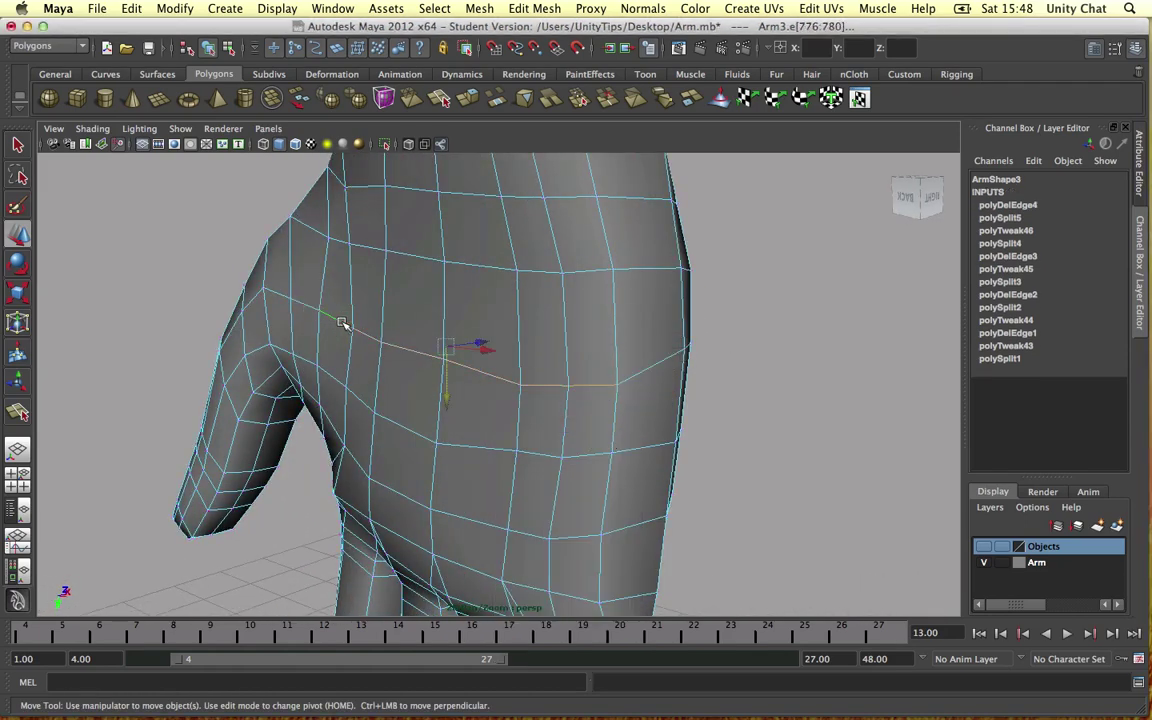
pyautogui.moveTo(445, 394); pyautogui.dragTo(442, 370)
# Adjust the back-of-hand vertices near the thumb base to even out the moved row.
pyautogui.keyDown('alt'); pyautogui.moveTo(394, 328); pyautogui.dragTo(438, 358); pyautogui.keyUp('alt')
pyautogui.moveTo(443, 302); pyautogui.dragTo(380, 303, button='right')
pyautogui.click(412, 289)
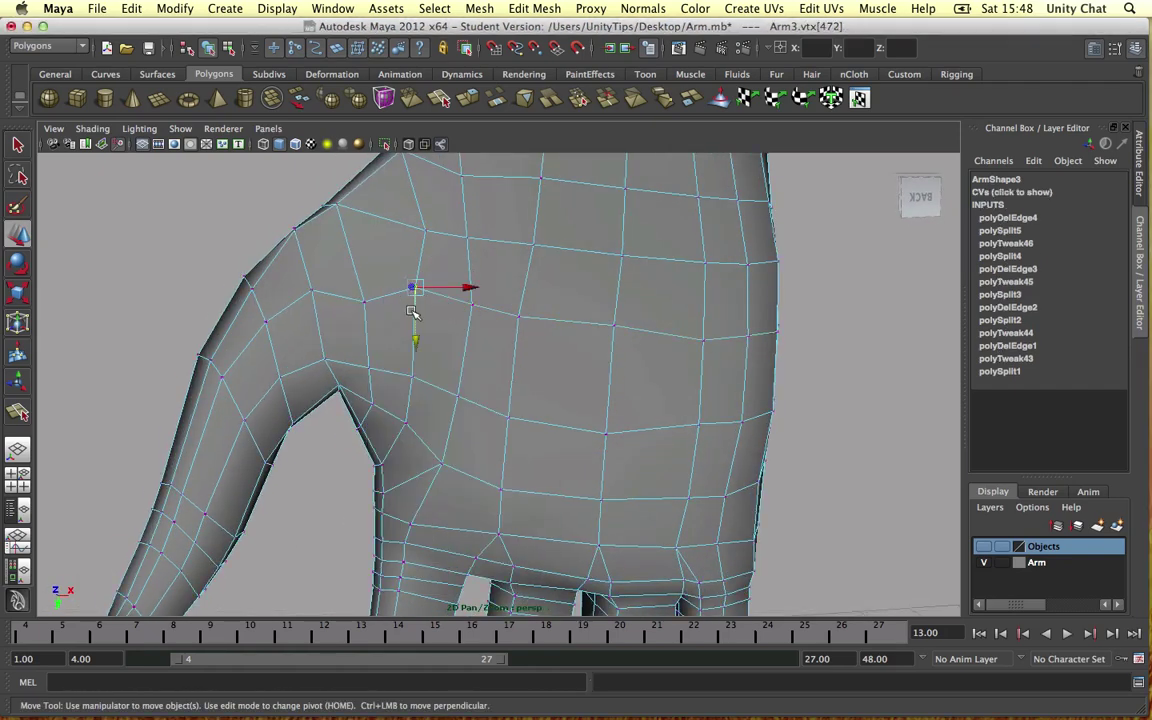
pyautogui.moveTo(418, 330); pyautogui.dragTo(367, 307)
pyautogui.click(366, 301)
pyautogui.keyDown('alt'); pyautogui.moveTo(661, 319); pyautogui.dragTo(428, 337); pyautogui.keyUp('alt')
pyautogui.click(604, 336)
pyautogui.click(604, 338)
# On the palm, split from the upper-row vertex beside the zigzag triangles to the two nearest lower-row vertices on either side.
pyautogui.scroll(-4, 368, 341)
pyautogui.keyDown('alt'); pyautogui.moveTo(428, 337); pyautogui.dragTo(386, 328, button='middle'); pyautogui.keyUp('alt')
pyautogui.scroll(5, 440, 328)
pyautogui.scroll(2, 450, 327)
pyautogui.keyDown('alt'); pyautogui.moveTo(466, 331); pyautogui.dragTo(561, 353, button='middle'); pyautogui.keyUp('alt')
pyautogui.keyDown('alt'); pyautogui.moveTo(561, 354); pyautogui.dragTo(490, 418, button='right'); pyautogui.keyUp('alt')
pyautogui.keyDown('alt'); pyautogui.moveTo(579, 332); pyautogui.dragTo(548, 371, button='middle'); pyautogui.keyUp('alt')
pyautogui.scroll(-3, 549, 371)
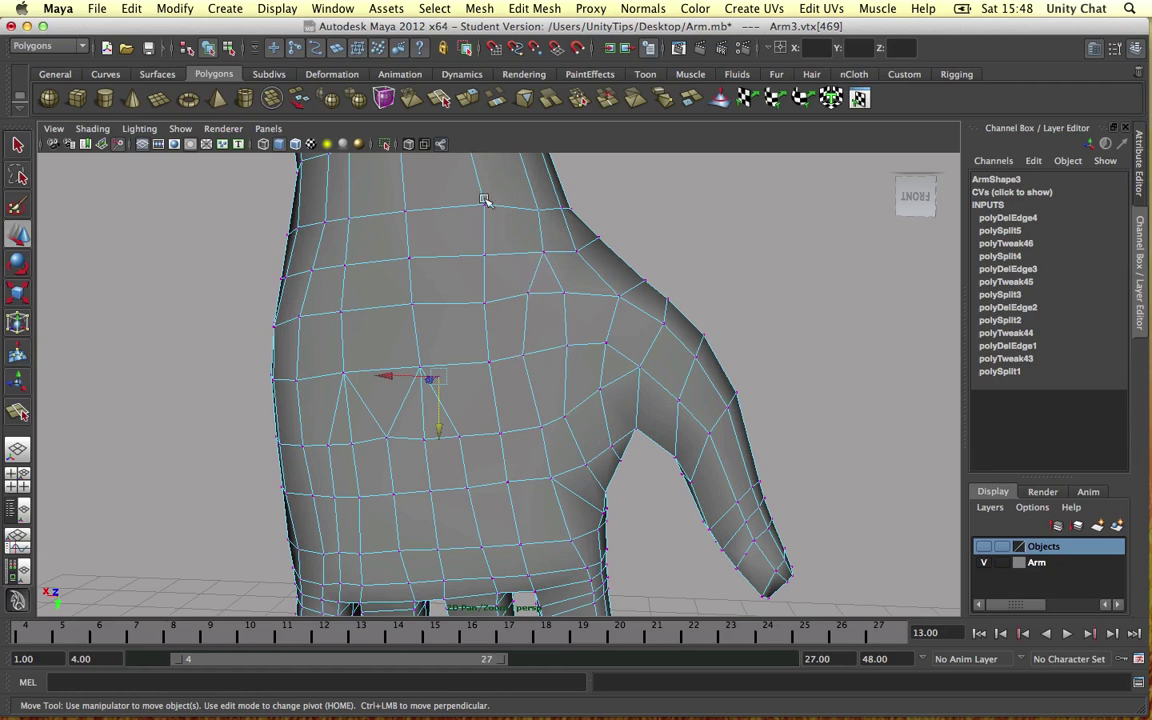
pyautogui.click(395, 97)
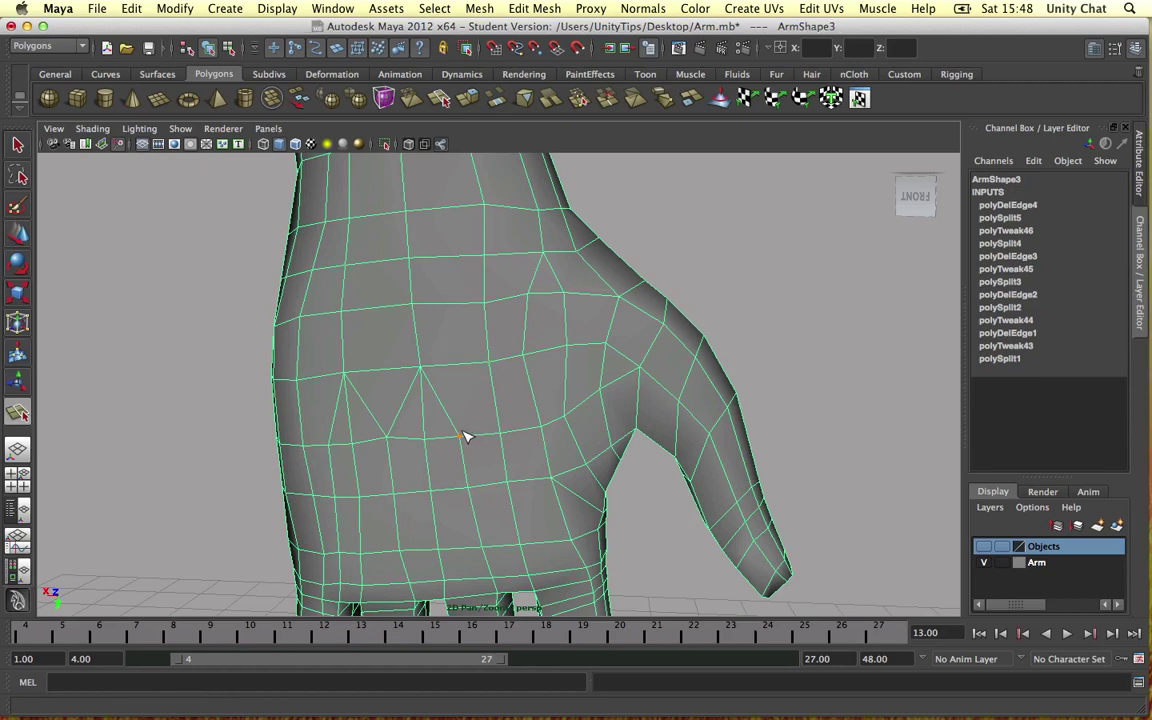
pyautogui.press('w')
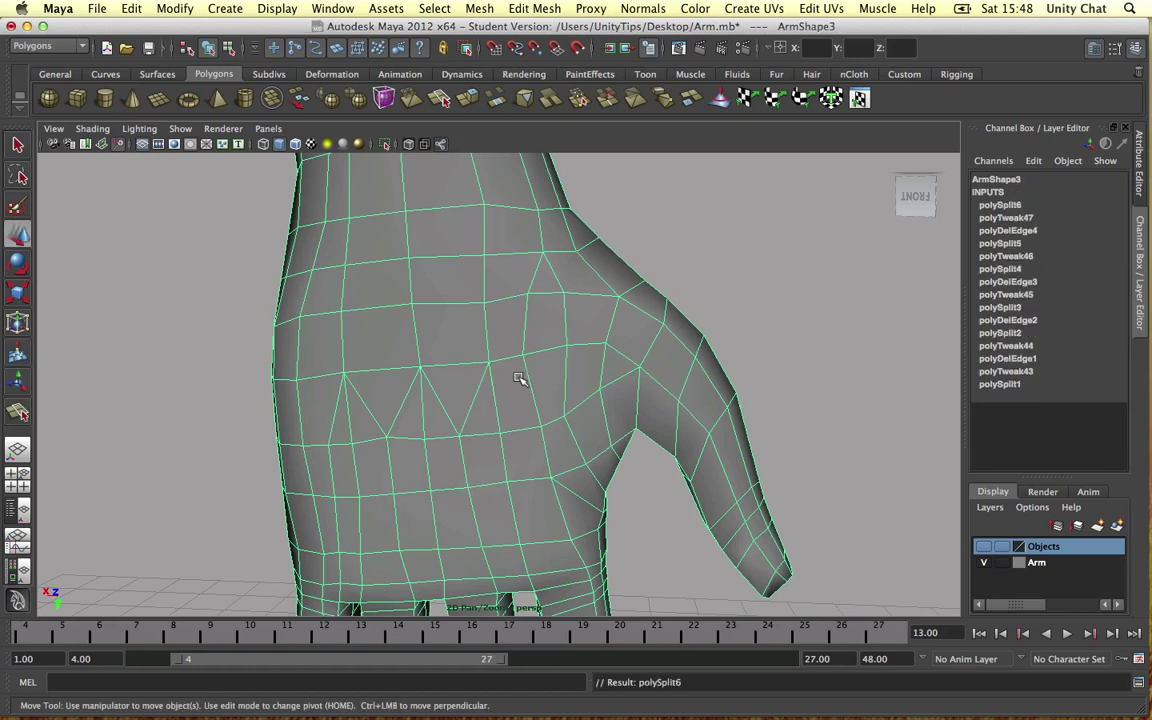
pyautogui.press('y')
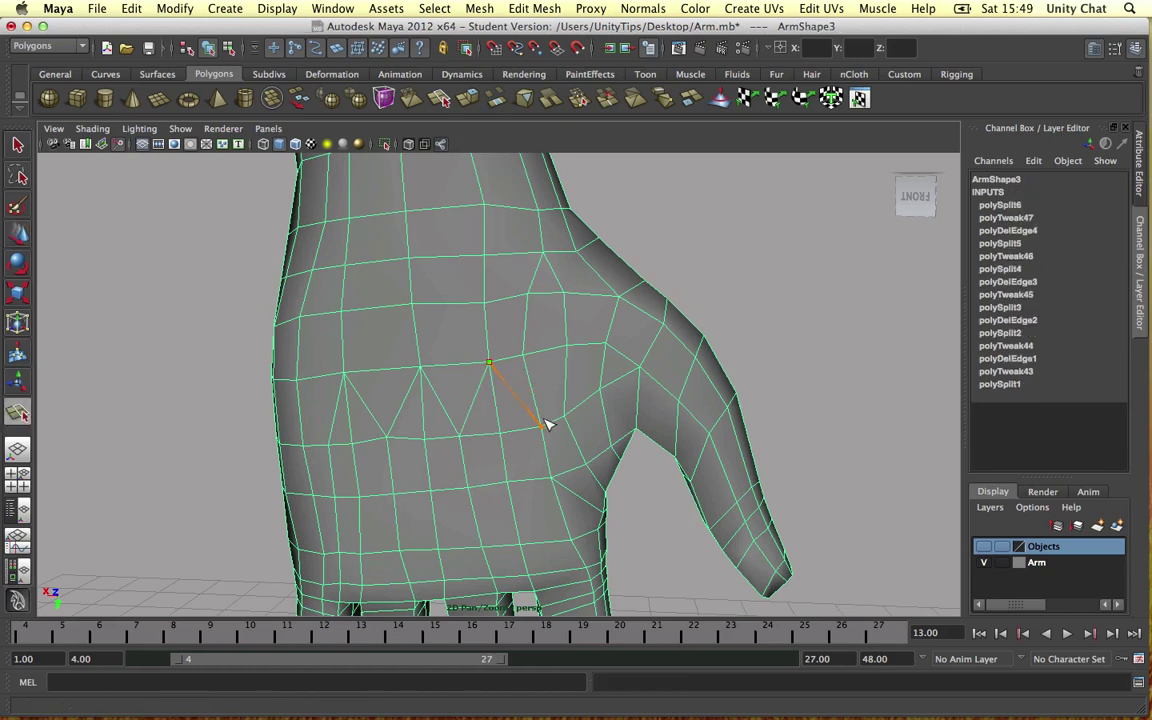
pyautogui.press('w')
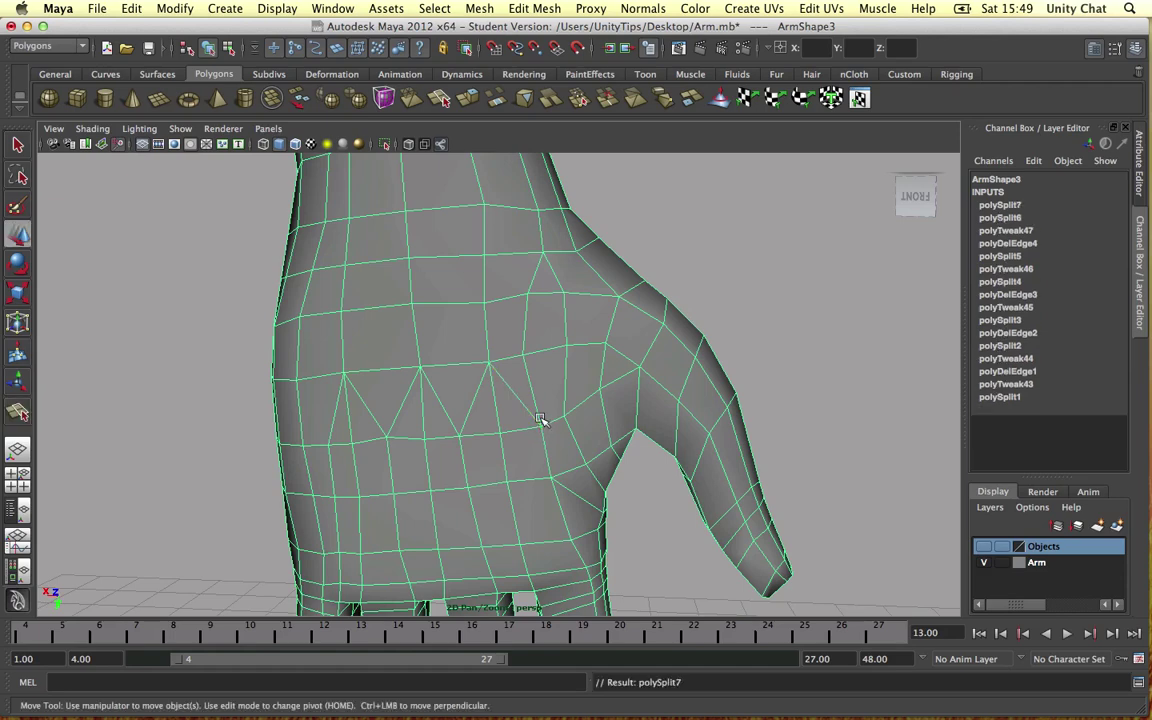
# Delete the run of edges from the wrist-side triangle tip down to the lower-row vertex at the new split.
pyautogui.moveTo(543, 386); pyautogui.dragTo(476, 386, button='right')
pyautogui.click(530, 389)
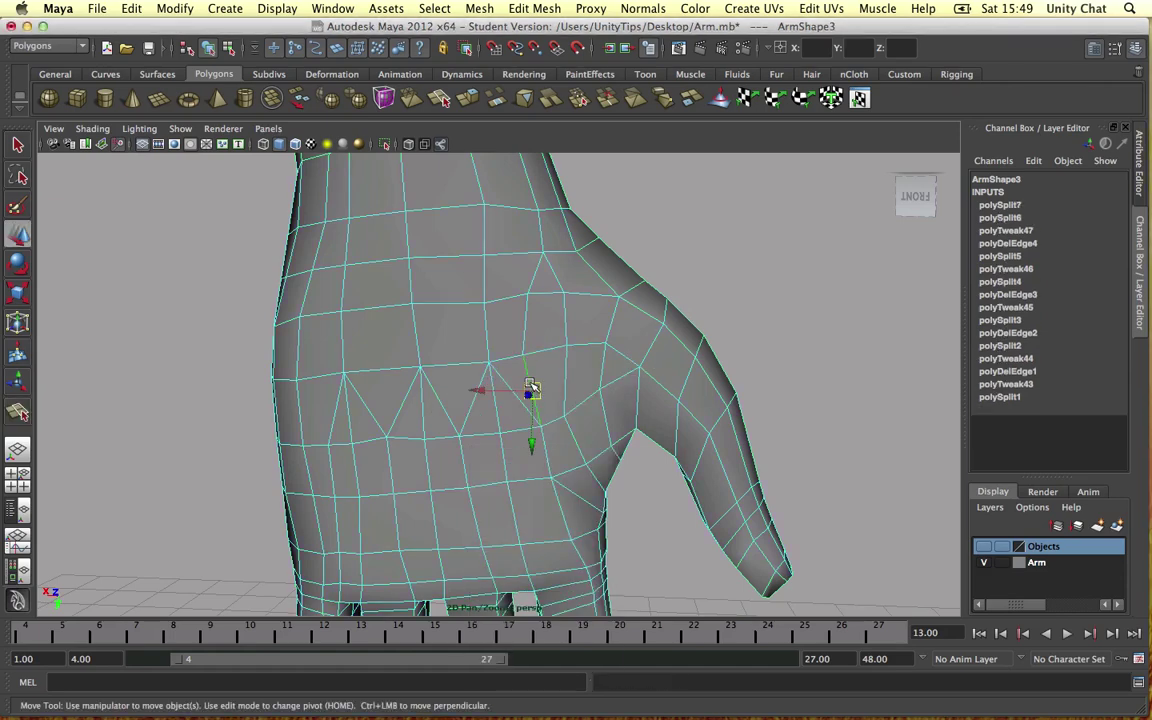
pyautogui.keyDown('shift'); pyautogui.click(527, 329); pyautogui.keyUp('shift')
pyautogui.keyDown('shift'); pyautogui.click(540, 266); pyautogui.keyUp('shift')
pyautogui.press('z')
pyautogui.click(553, 280)
pyautogui.click(535, 8)
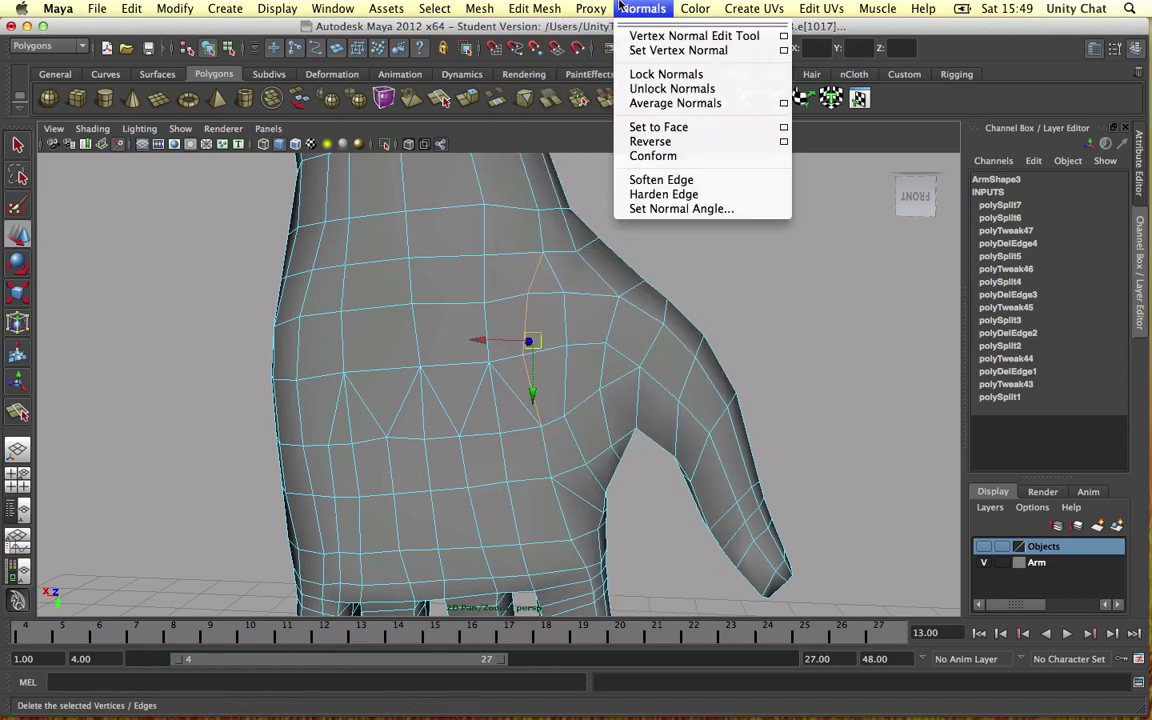
pyautogui.click(575, 472)
# Split the palm polygon from the lower end of the last diagonal to the upper-row vertex on its thumb side.
pyautogui.keyDown('alt'); pyautogui.moveTo(590, 414); pyautogui.dragTo(563, 399); pyautogui.keyUp('alt')
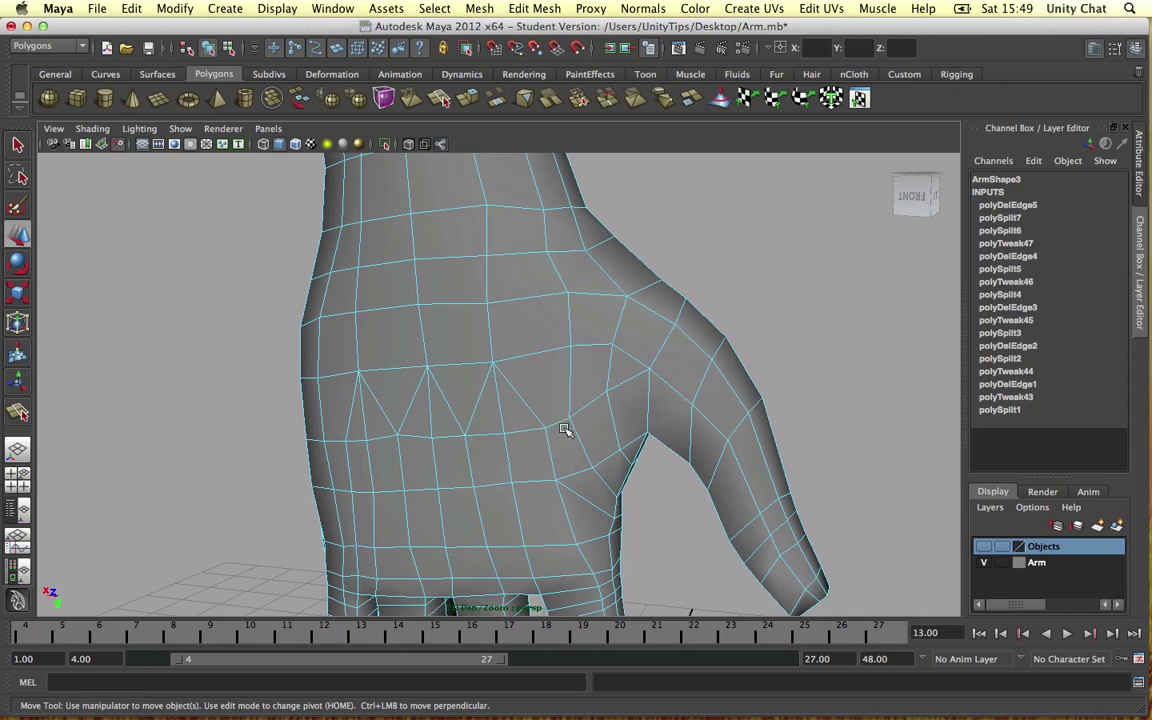
pyautogui.press('g')
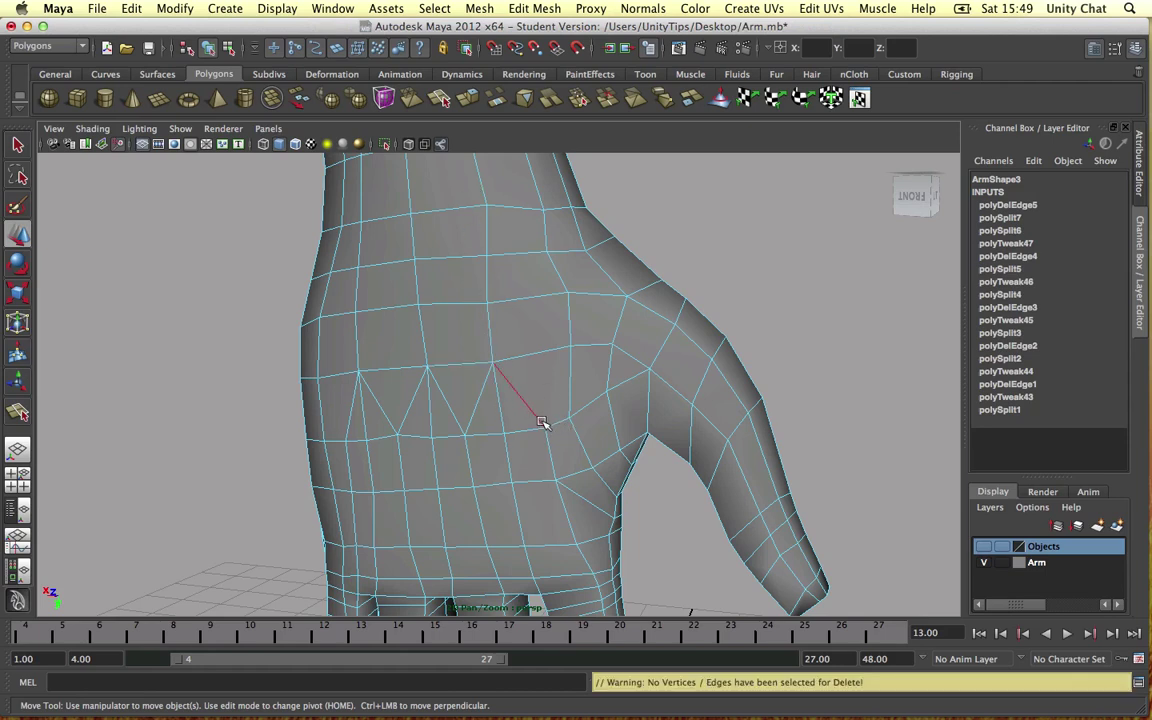
pyautogui.click(410, 97)
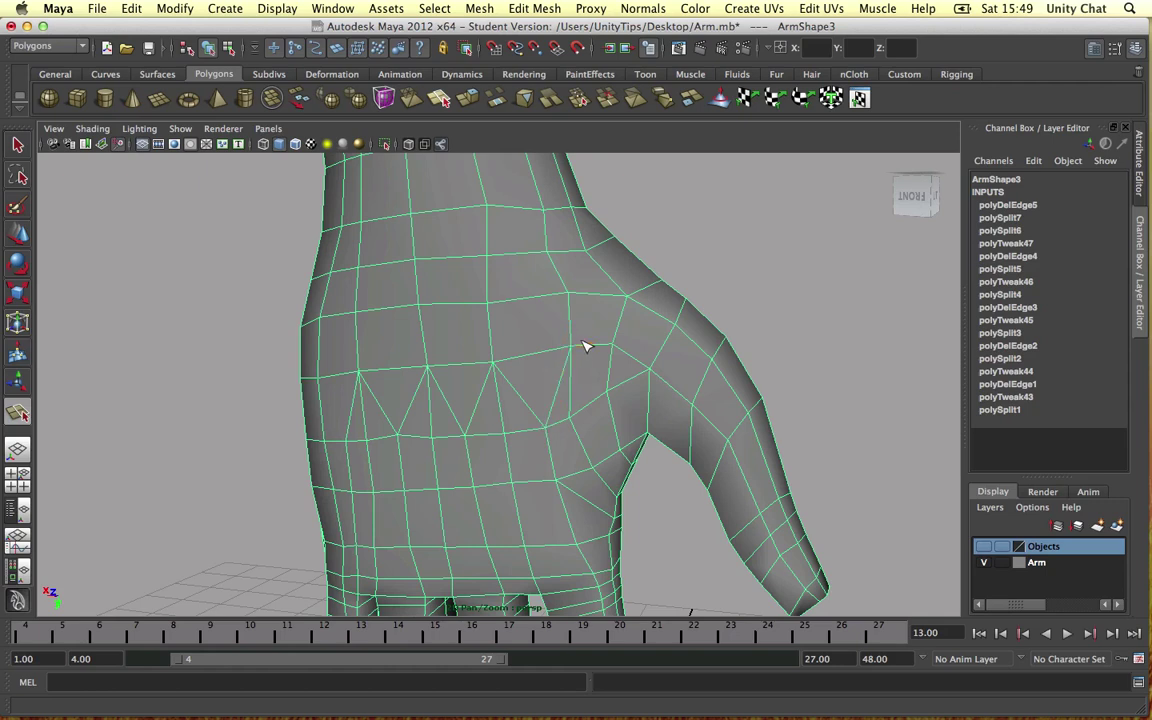
pyautogui.press('Return')
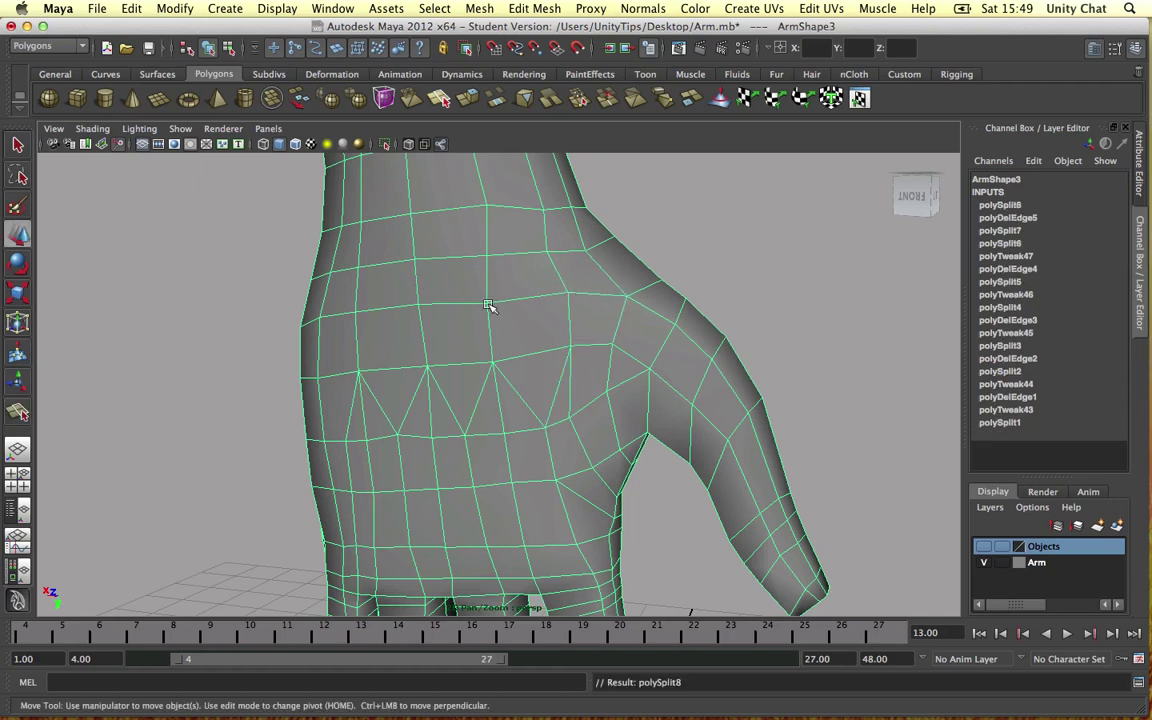
# Slide the upper thumb-base vertex along its edge toward the palm.
pyautogui.moveTo(600, 292); pyautogui.dragTo(552, 293, button='right')
pyautogui.keyDown('alt'); pyautogui.moveTo(560, 298); pyautogui.dragTo(514, 301); pyautogui.keyUp('alt')
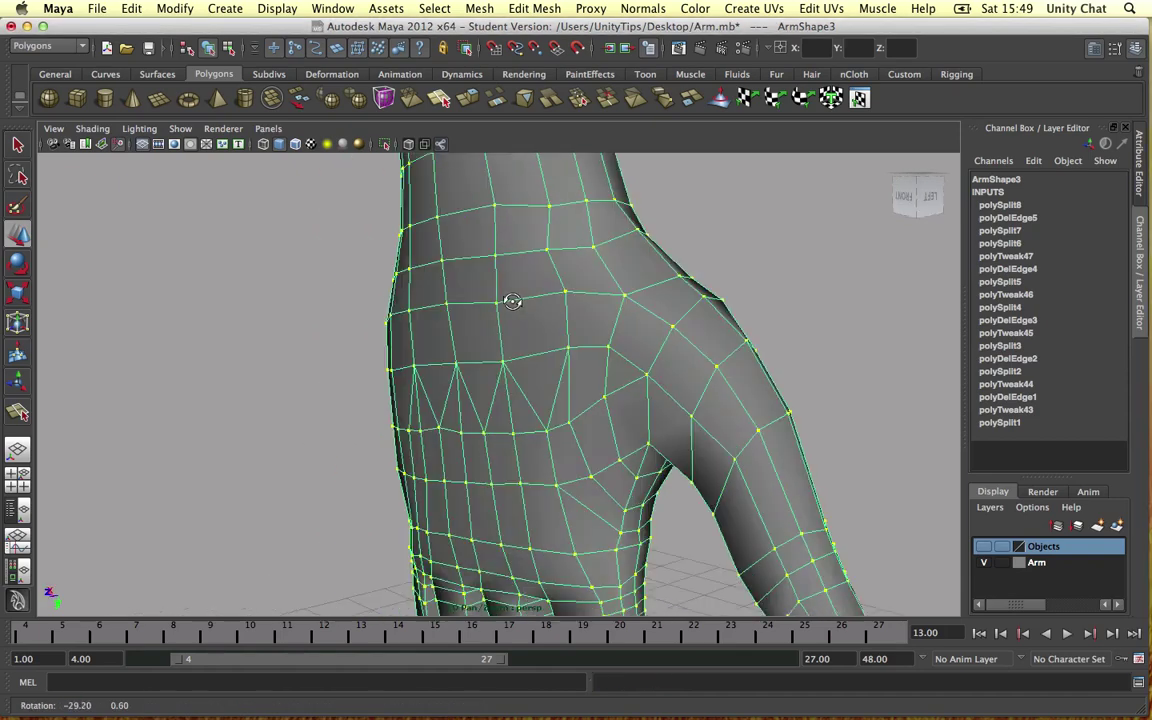
pyautogui.click(619, 310)
pyautogui.keyDown('alt'); pyautogui.moveTo(620, 310); pyautogui.dragTo(638, 301); pyautogui.keyUp('alt')
pyautogui.click(630, 300)
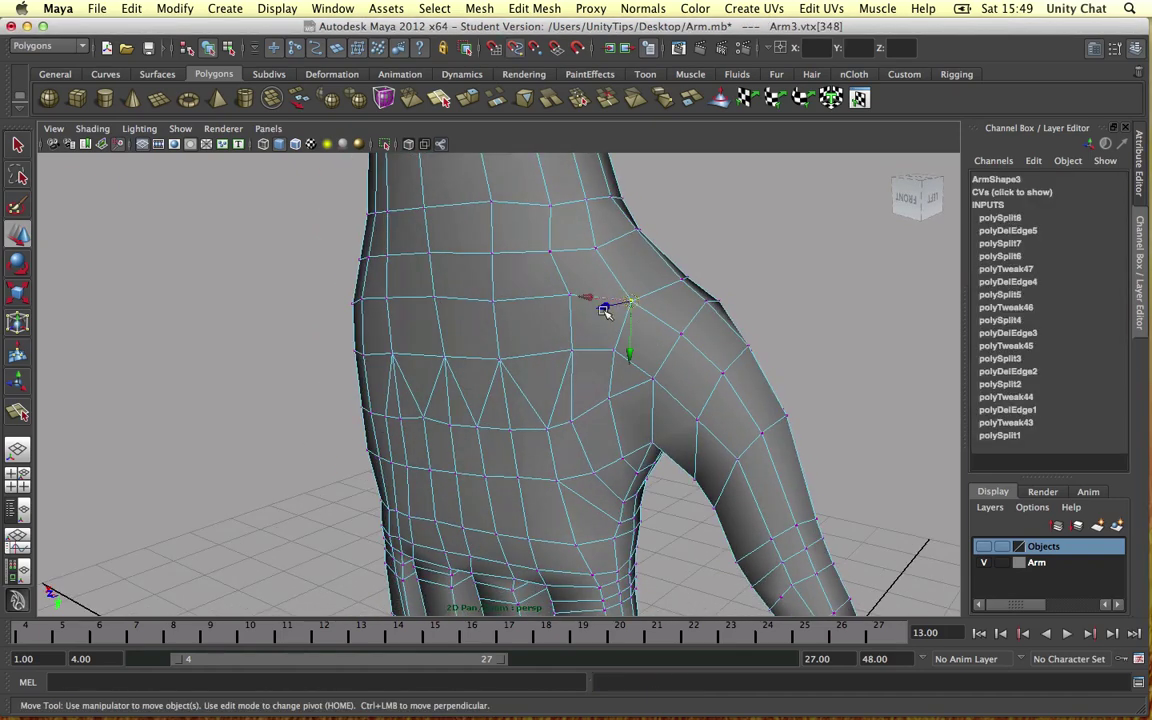
pyautogui.press('c')
pyautogui.moveTo(588, 297); pyautogui.dragTo(621, 298, button='middle')
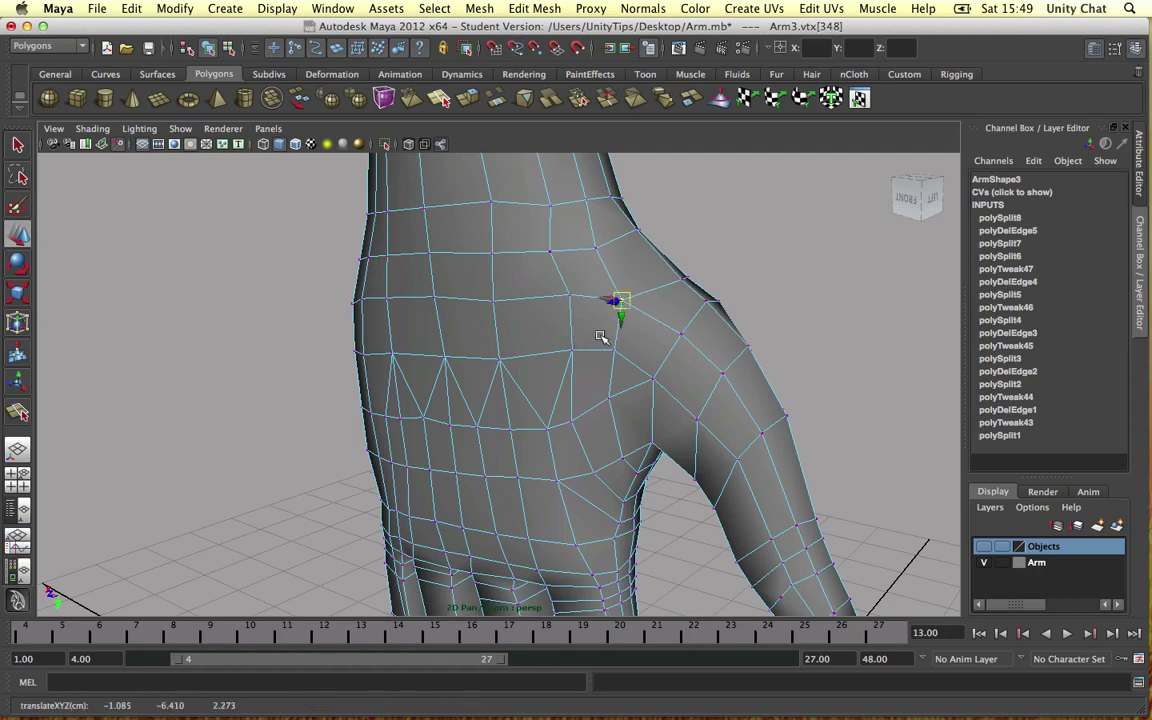
# Slide the two palm vertices inward of the thumb base along their edges toward the little-finger side.
pyautogui.keyDown('alt'); pyautogui.moveTo(617, 305); pyautogui.dragTo(571, 291); pyautogui.keyUp('alt')
pyautogui.click(568, 293)
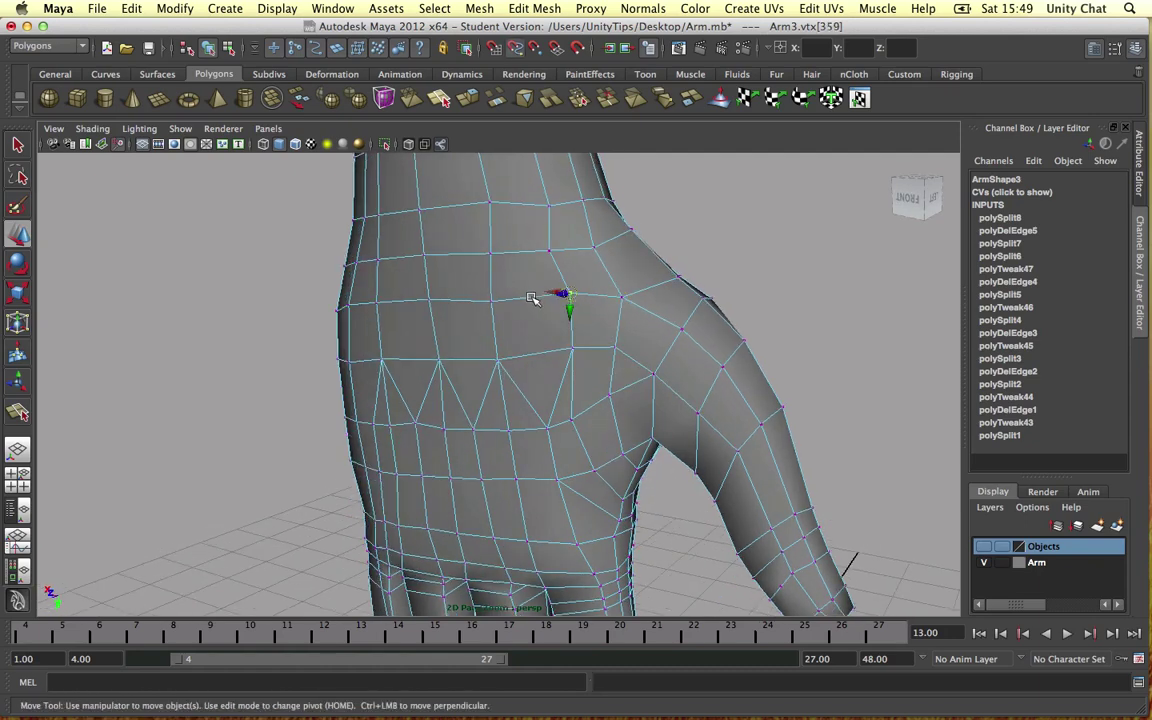
pyautogui.moveTo(570, 296); pyautogui.dragTo(563, 297, button='middle')
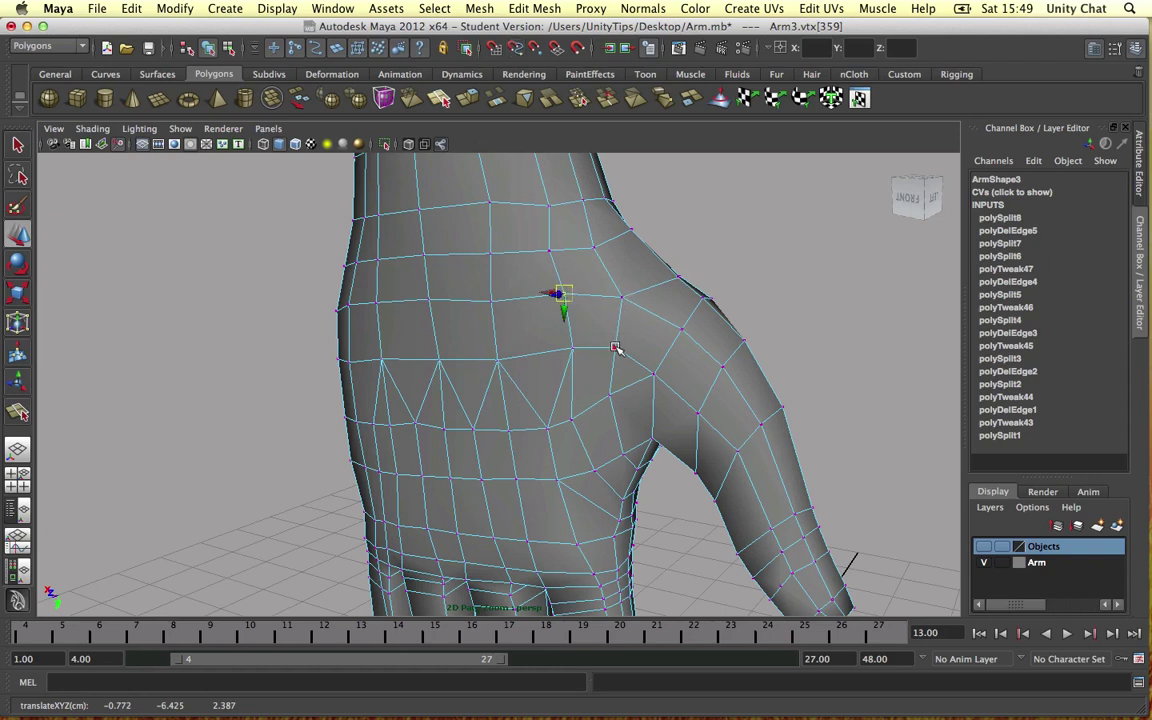
pyautogui.click(572, 348)
pyautogui.press('c')
pyautogui.moveTo(547, 356); pyautogui.dragTo(558, 349, button='middle')
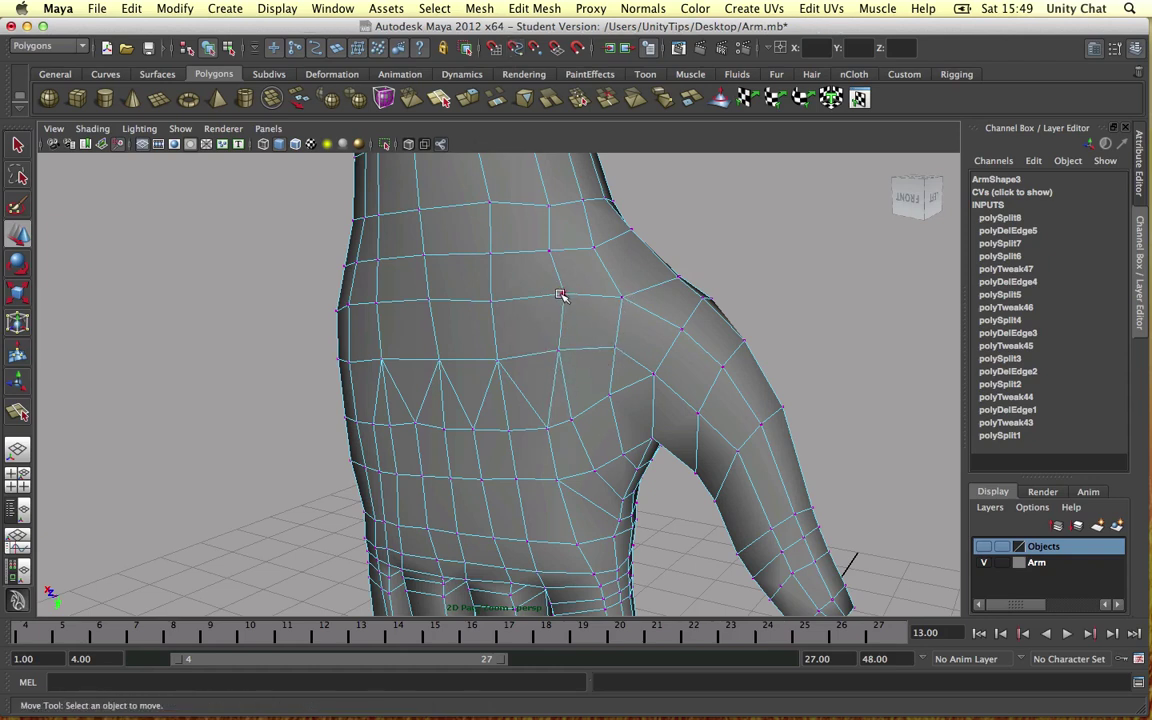
pyautogui.click(565, 296)
pyautogui.click(563, 295)
pyautogui.press('c')
pyautogui.moveTo(547, 296); pyautogui.dragTo(554, 294, button='middle')
pyautogui.click(548, 202)
pyautogui.press('c')
pyautogui.moveTo(530, 208)
pyautogui.mouseDown(button='middle')
pyautogui.moveTo(514, 206)
pyautogui.moveTo(550, 211)
pyautogui.mouseUp(button='middle')
pyautogui.press('z')
# Split the large polygon beside the thumb base from the upper-row triangle tip diagonally to the lower thumb-side vertex.
pyautogui.keyDown('alt'); pyautogui.moveTo(550, 210); pyautogui.dragTo(619, 285); pyautogui.keyUp('alt')
pyautogui.keyDown('alt'); pyautogui.moveTo(619, 285); pyautogui.dragTo(627, 255, button='middle'); pyautogui.keyUp('alt')
pyautogui.keyDown('alt'); pyautogui.moveTo(627, 255); pyautogui.dragTo(625, 333, button='right'); pyautogui.keyUp('alt')
pyautogui.keyDown('alt'); pyautogui.moveTo(625, 333); pyautogui.dragTo(600, 332); pyautogui.keyUp('alt')
pyautogui.scroll(4, 630, 316)
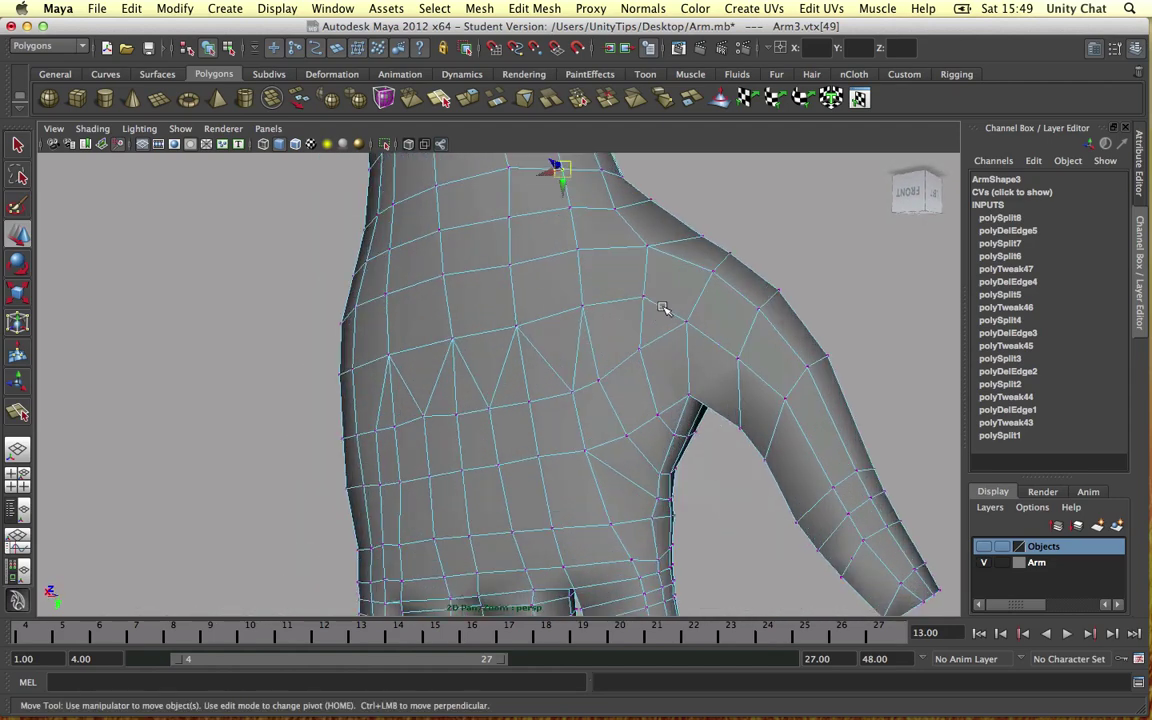
pyautogui.click(411, 97)
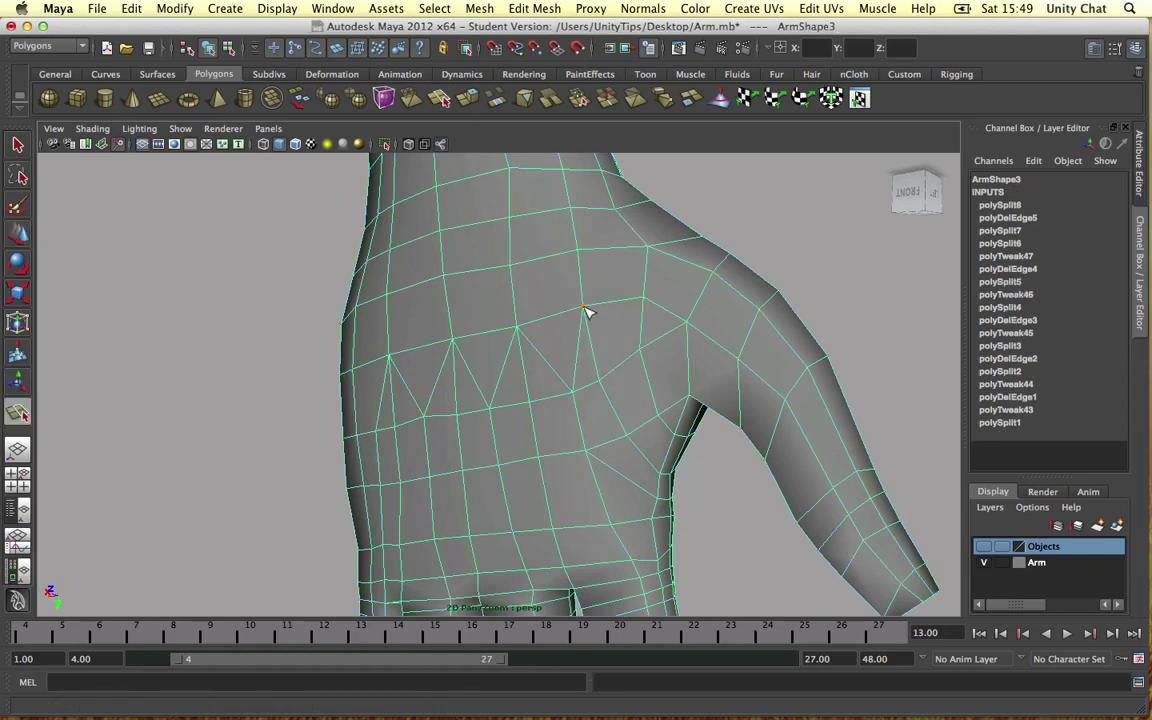
pyautogui.press('w')
# Delete the short edge at the thumb base that meets the thumb-side end of the new diagonal.
pyautogui.moveTo(642, 313); pyautogui.dragTo(634, 283, button='right')
pyautogui.click(645, 323)
pyautogui.click(534, 8)
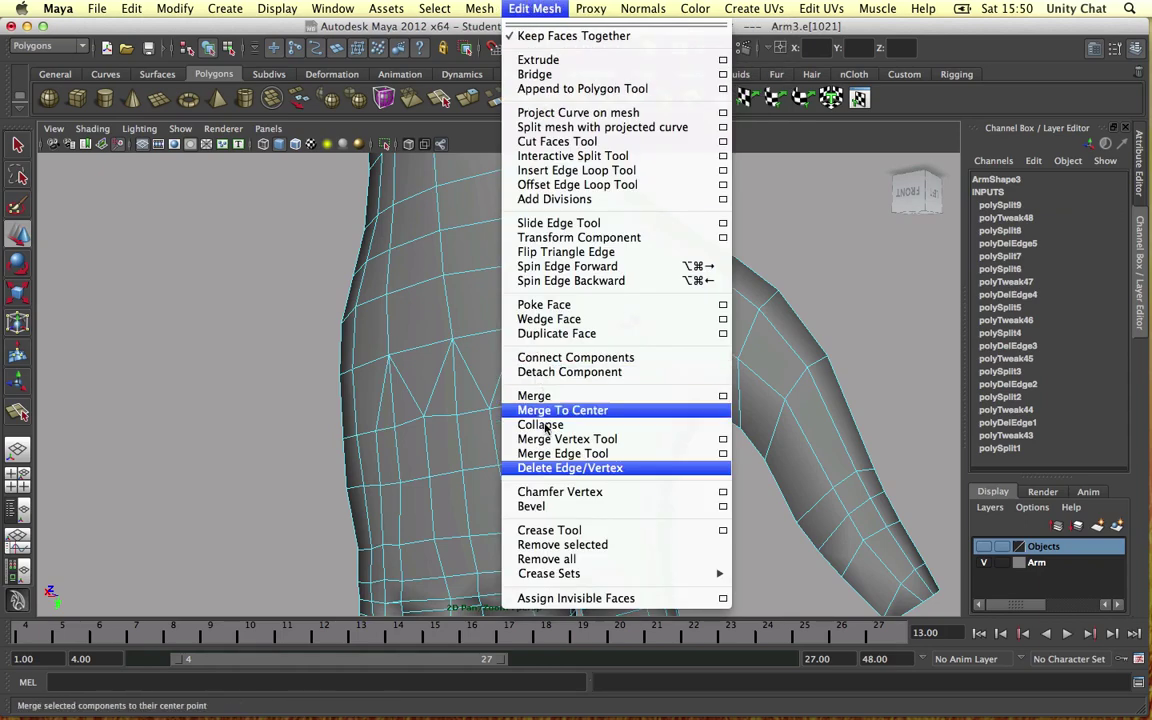
pyautogui.click(585, 468)
# Move the vertex above the thumb web slightly toward the fingers.
pyautogui.scroll(-5, 630, 419)
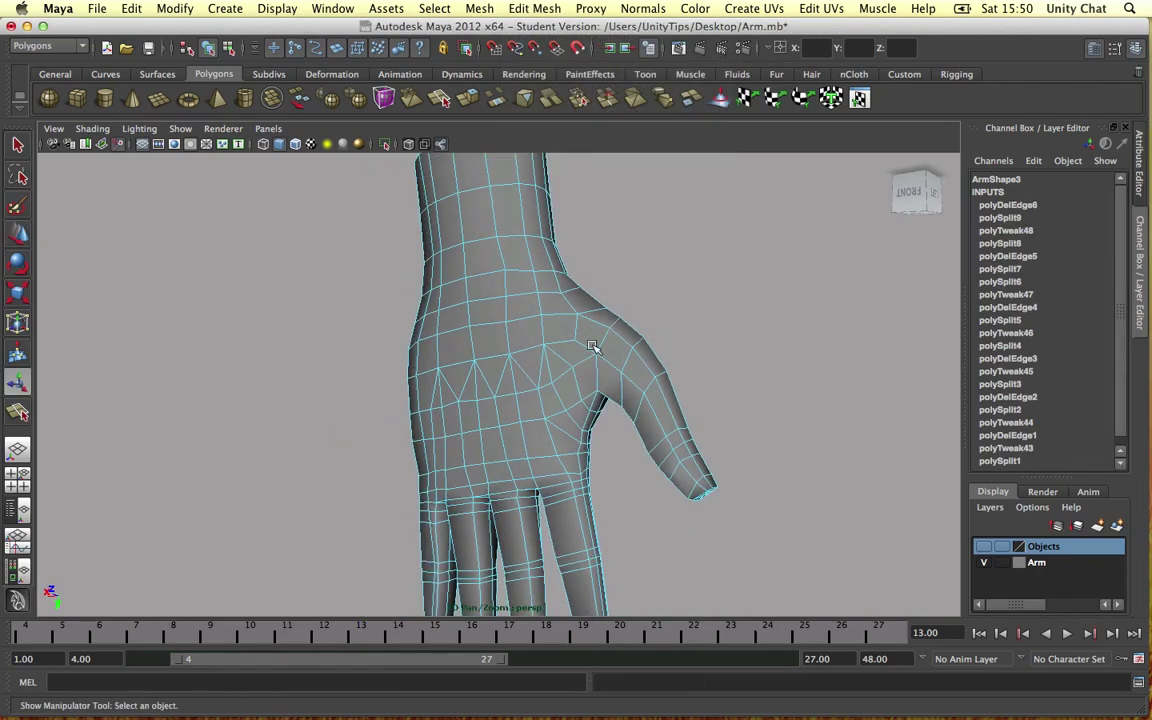
pyautogui.scroll(2, 588, 370)
pyautogui.press('w')
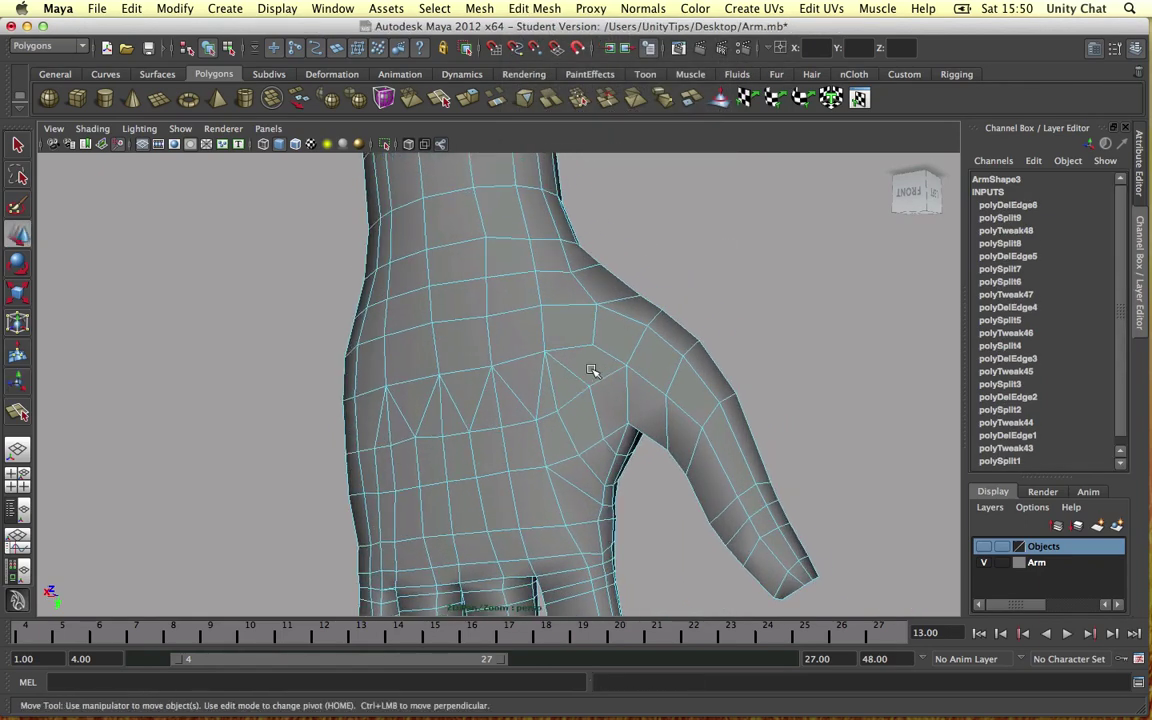
pyautogui.moveTo(592, 370); pyautogui.dragTo(525, 372, button='right')
pyautogui.click(625, 371)
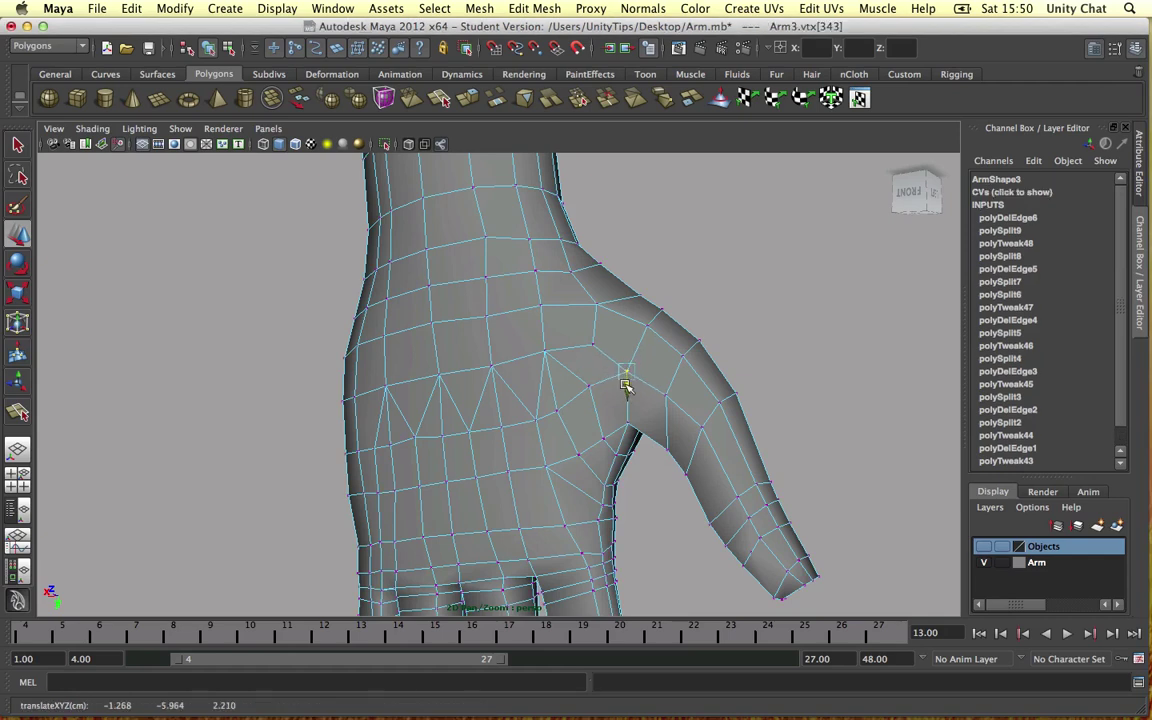
pyautogui.moveTo(625, 386); pyautogui.dragTo(626, 391)
# Move the thumb-base vertex above the new diagonal down and inward toward the palm.
pyautogui.click(646, 328)
pyautogui.click(587, 346)
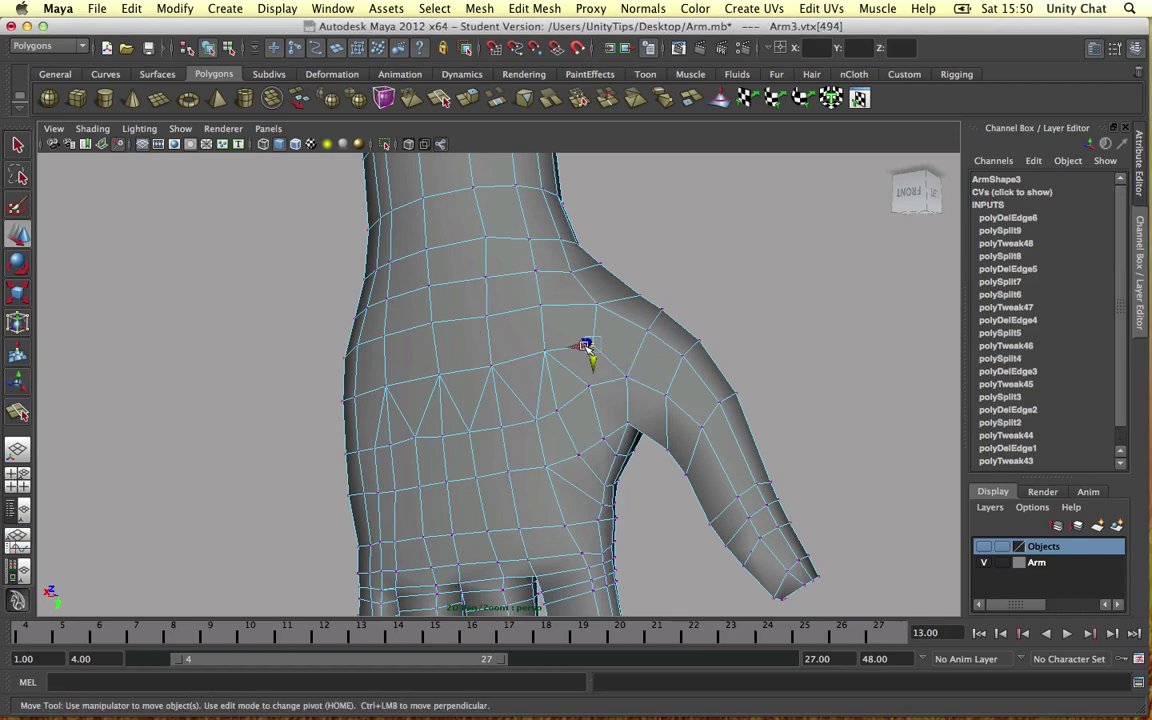
pyautogui.moveTo(592, 364); pyautogui.dragTo(577, 366)
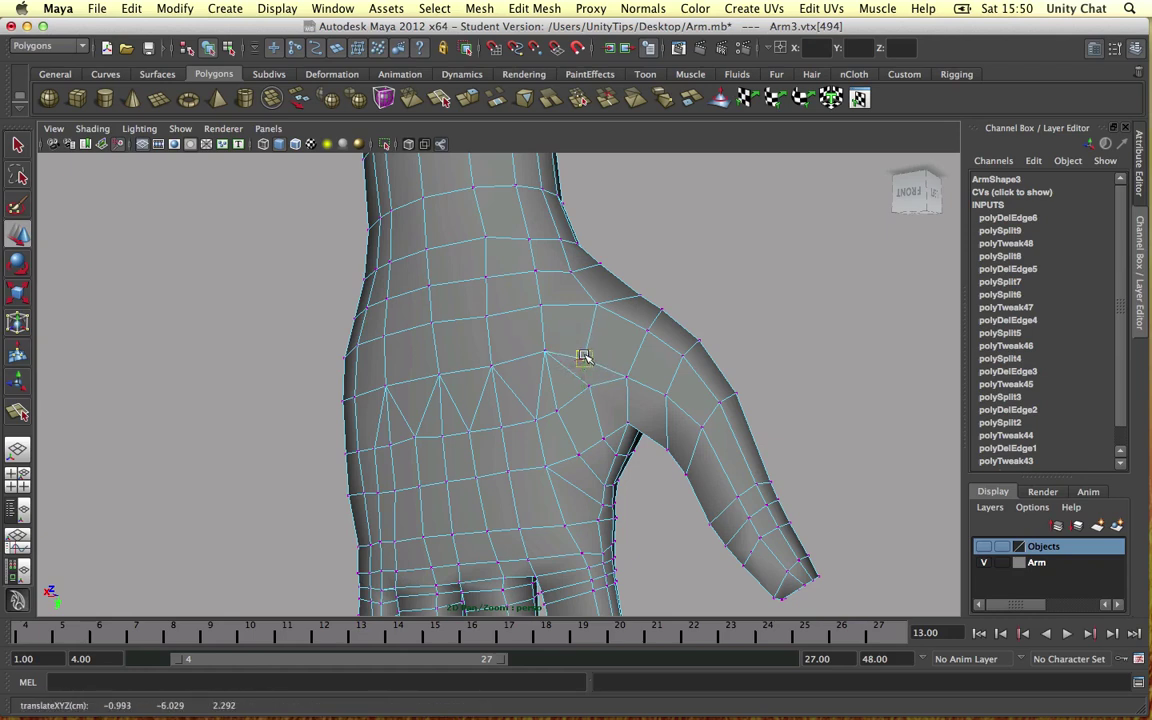
# Move the vertex at the thumb-side end of the new diagonal inward and toward the fingers.
pyautogui.click(718, 340)
pyautogui.click(584, 393)
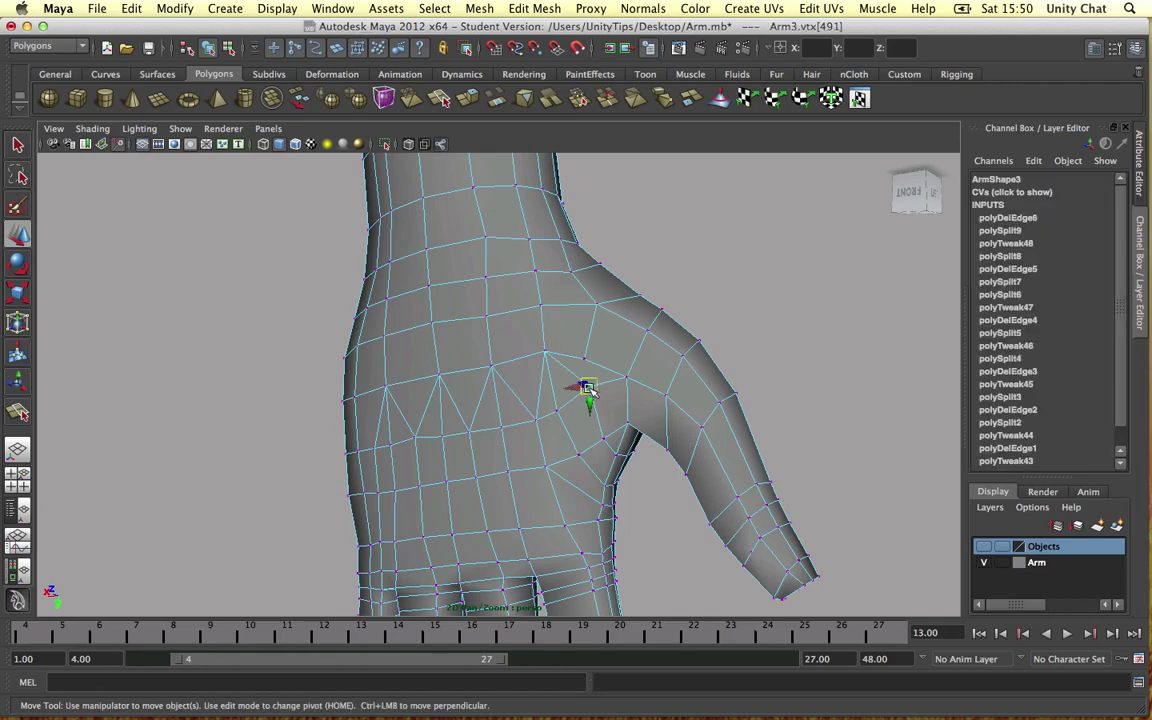
pyautogui.moveTo(586, 398); pyautogui.dragTo(581, 398)
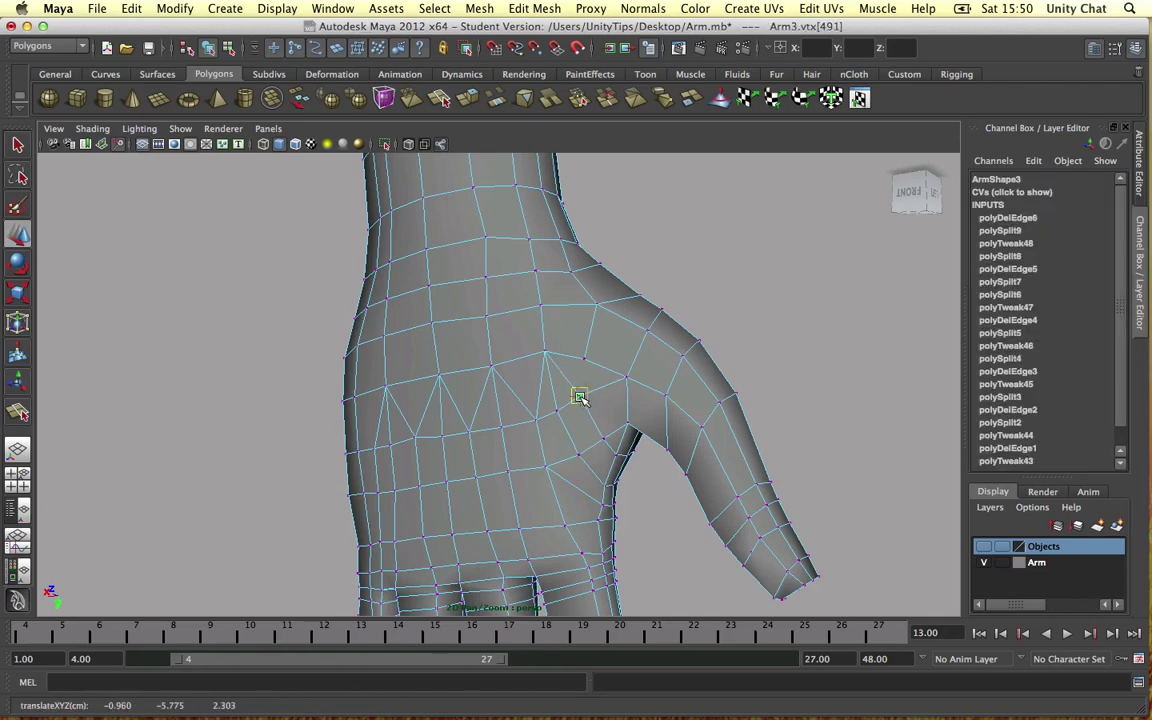
pyautogui.scroll(3, 723, 309)
pyautogui.click(723, 309)
pyautogui.keyDown('alt'); pyautogui.moveTo(648, 374); pyautogui.dragTo(672, 337); pyautogui.keyUp('alt')
pyautogui.scroll(-4, 612, 396)
pyautogui.keyDown('alt'); pyautogui.moveTo(584, 398); pyautogui.dragTo(641, 396); pyautogui.keyUp('alt')
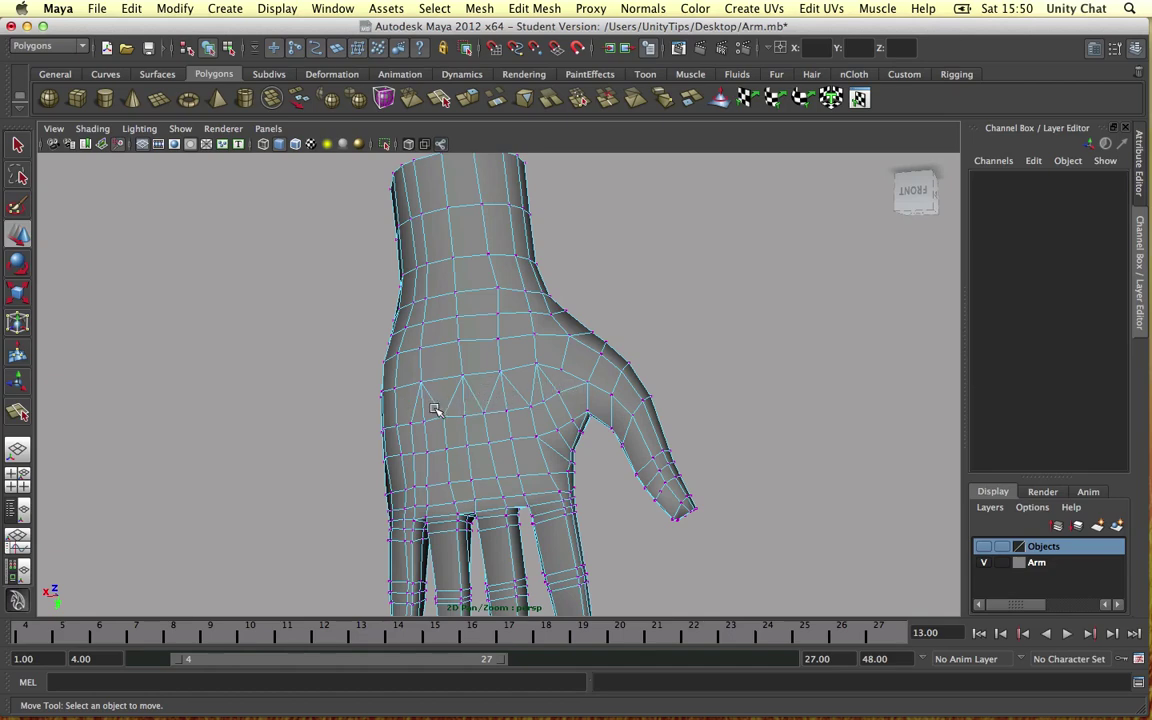
pyautogui.keyDown('alt'); pyautogui.moveTo(498, 360); pyautogui.dragTo(545, 350, button='middle'); pyautogui.keyUp('alt')
pyautogui.scroll(3, 549, 358)
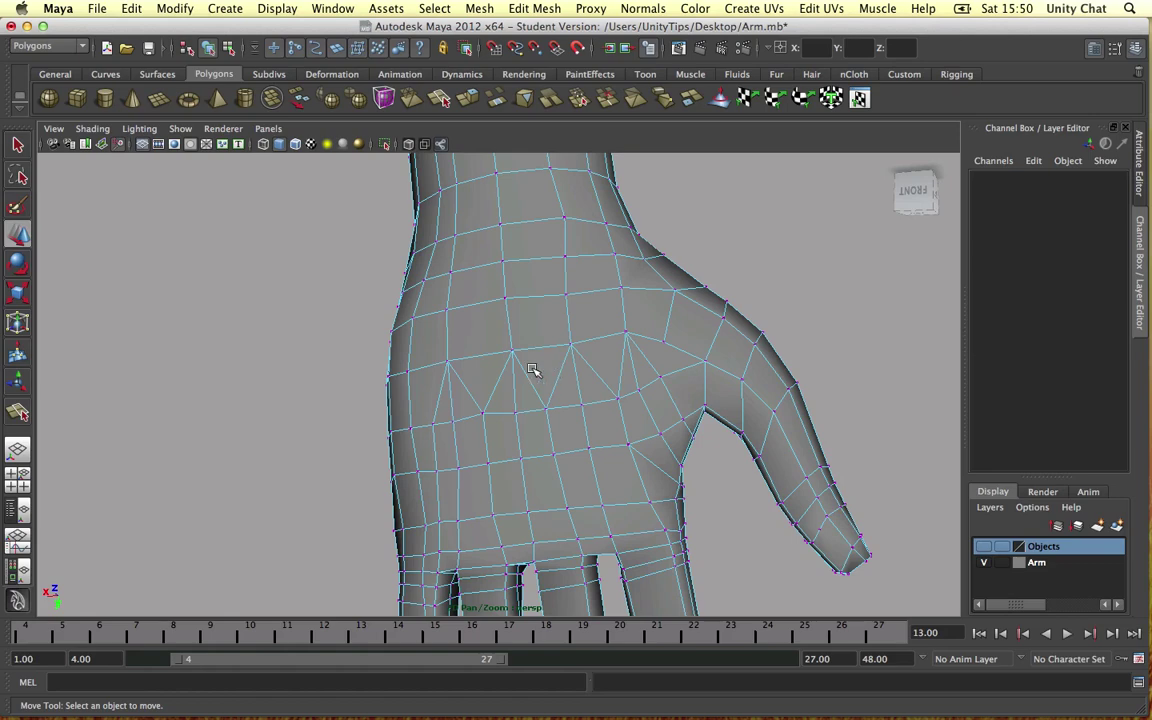
# Move the row of edges crossing the zigzag-edged side of the hand, just above the fingers, slightly toward the wrist.
pyautogui.scroll(-3, 491, 383)
pyautogui.scroll(2, 451, 387)
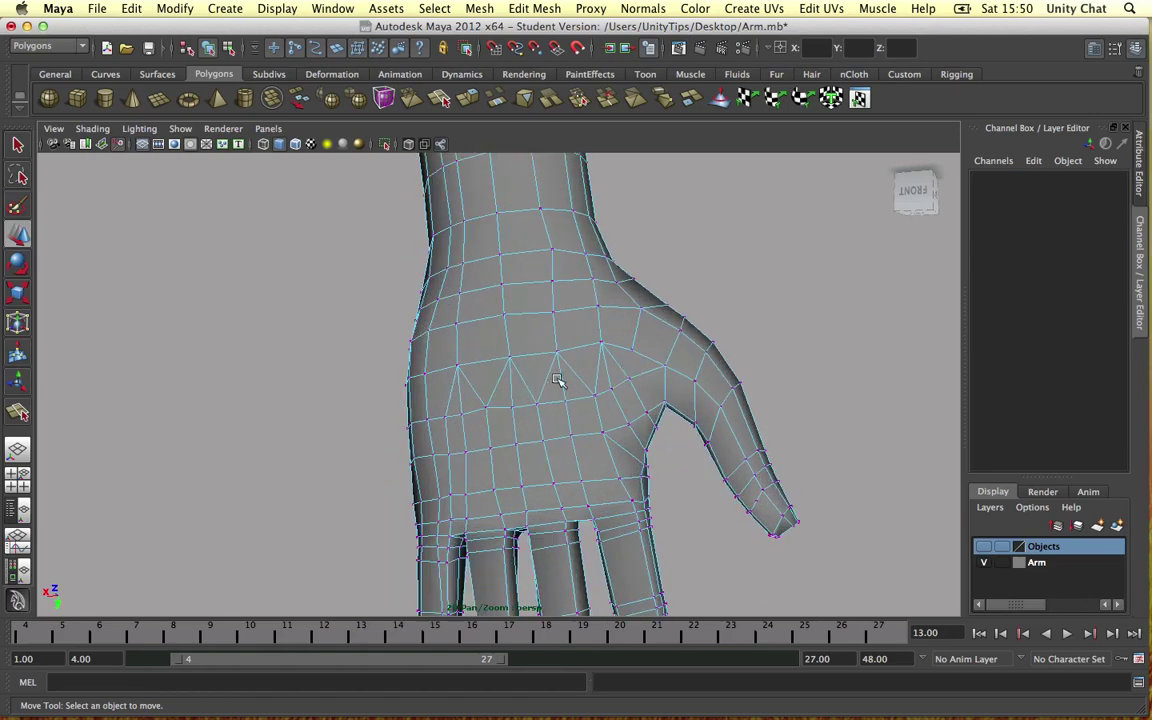
pyautogui.scroll(-3, 557, 380)
pyautogui.keyDown('alt'); pyautogui.moveTo(635, 363); pyautogui.dragTo(643, 326); pyautogui.keyUp('alt')
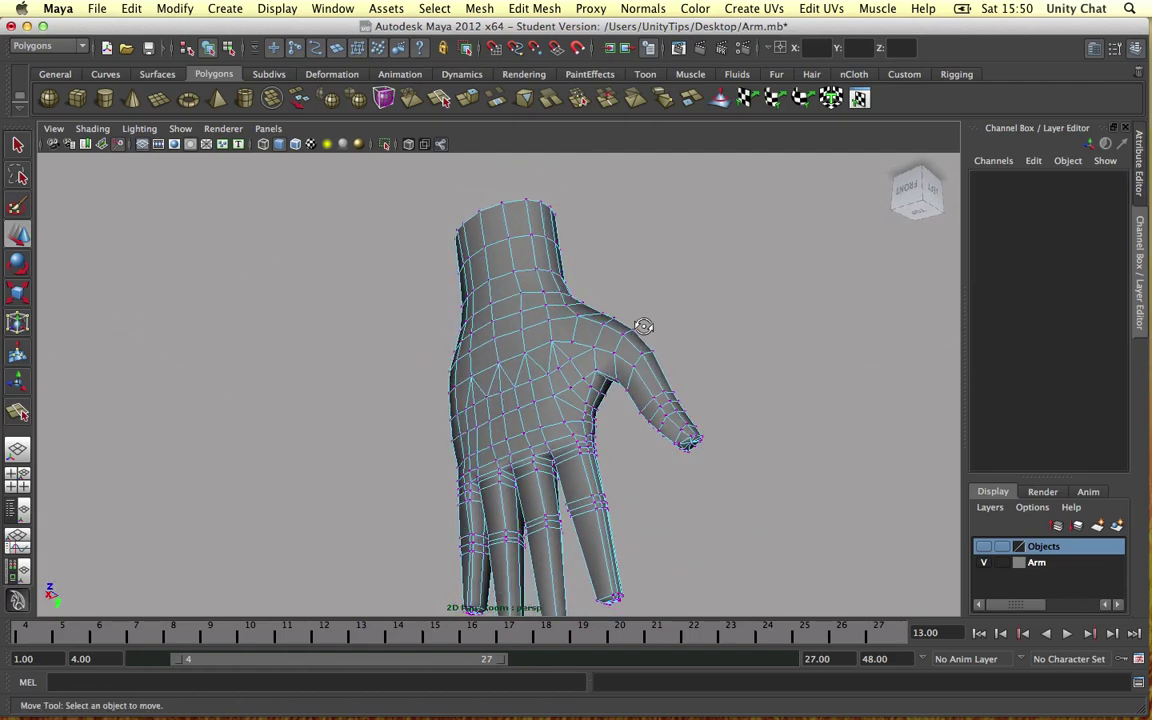
pyautogui.scroll(5, 549, 384)
pyautogui.rightClick(530, 404)
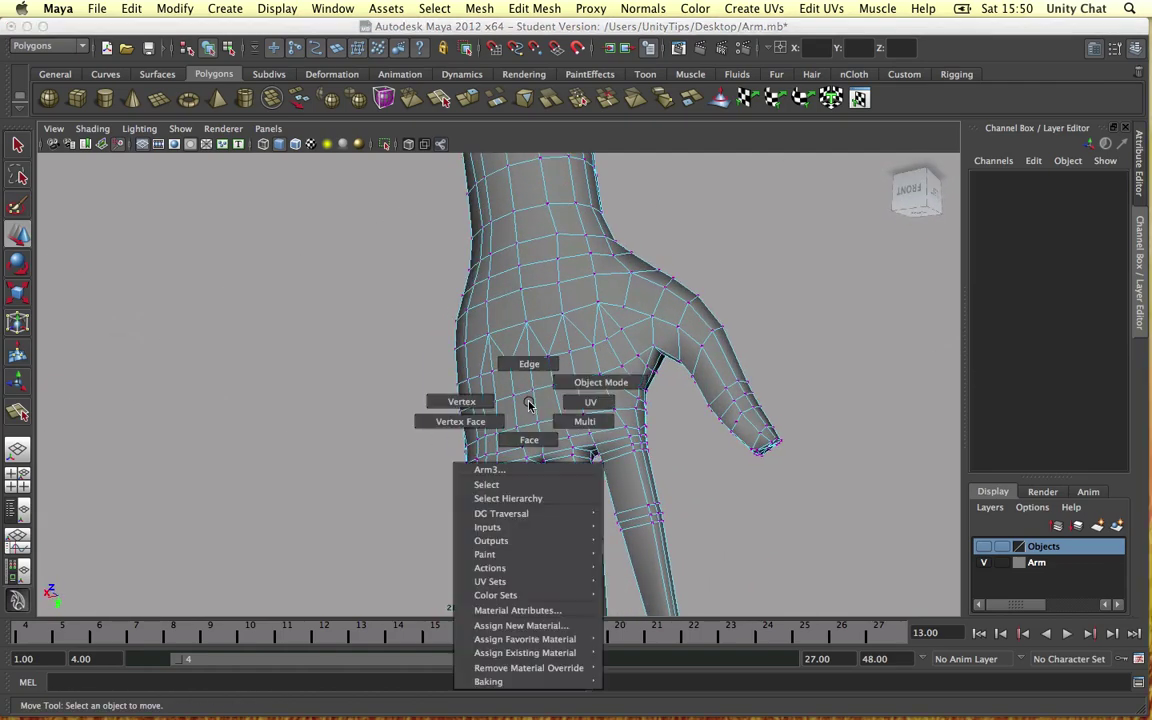
pyautogui.click(527, 363)
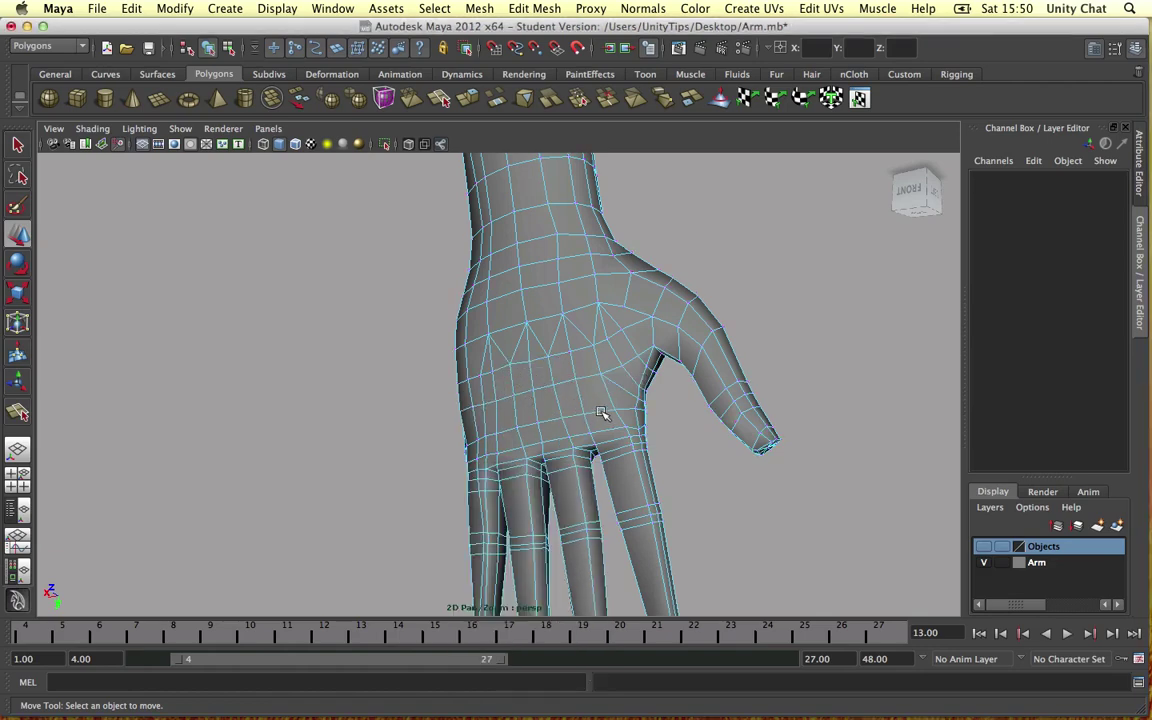
pyautogui.click(592, 415)
pyautogui.keyDown('alt'); pyautogui.moveTo(544, 423); pyautogui.dragTo(581, 411); pyautogui.keyUp('alt')
pyautogui.click(622, 419)
pyautogui.click(603, 414)
pyautogui.click(515, 422)
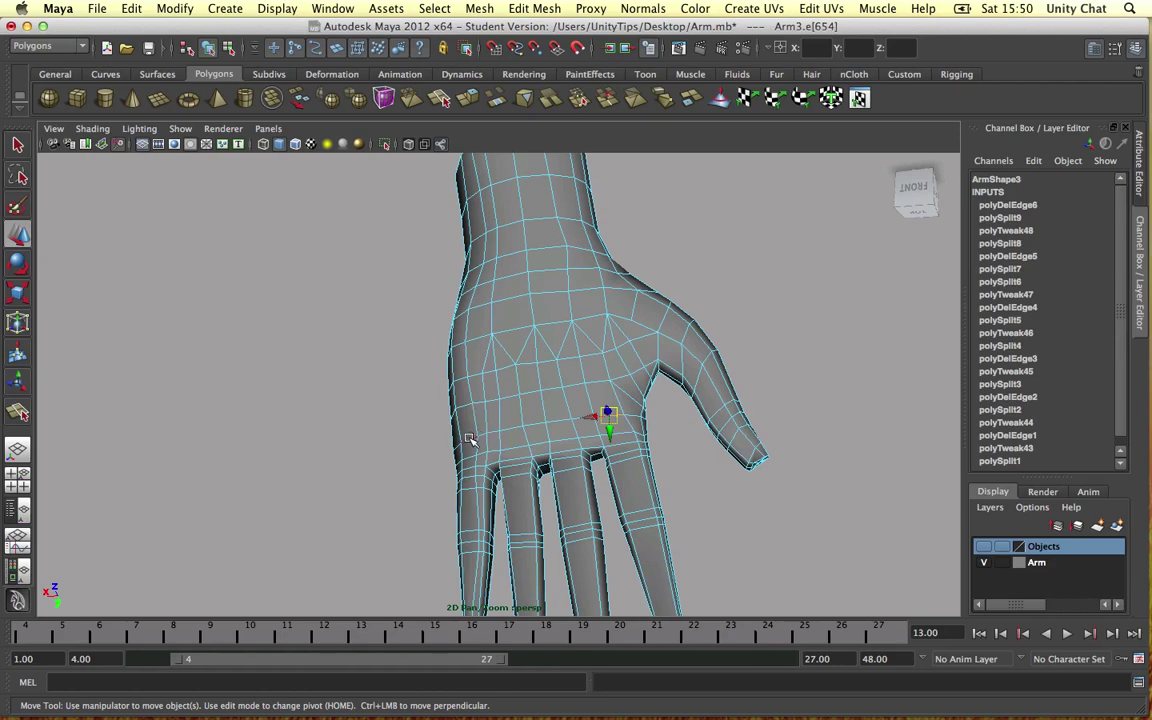
pyautogui.press('Left')
pyautogui.moveTo(537, 443); pyautogui.dragTo(537, 439)
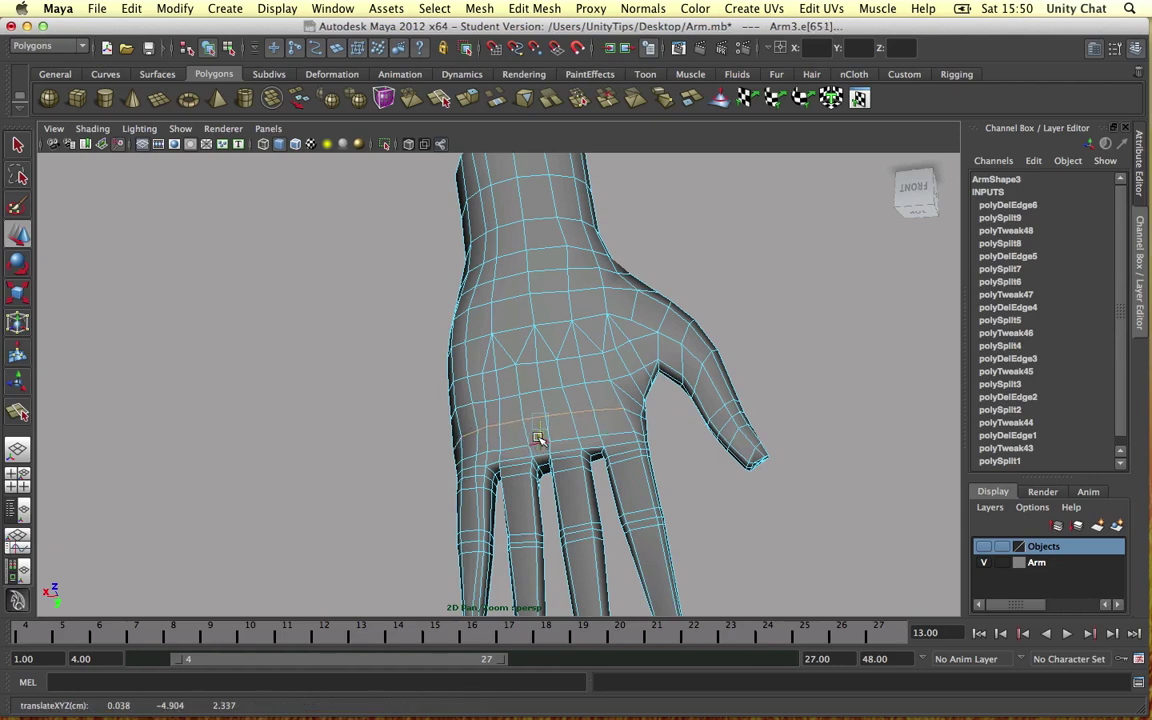
# Nudge the vertex beside the little-finger base, on the outer edge of the hand, slightly toward the wrist.
pyautogui.keyDown('alt'); pyautogui.moveTo(538, 438); pyautogui.dragTo(440, 447); pyautogui.keyUp('alt')
pyautogui.keyDown('alt'); pyautogui.moveTo(440, 447); pyautogui.dragTo(408, 428, button='right'); pyautogui.keyUp('alt')
pyautogui.click(499, 470)
pyautogui.click(497, 470)
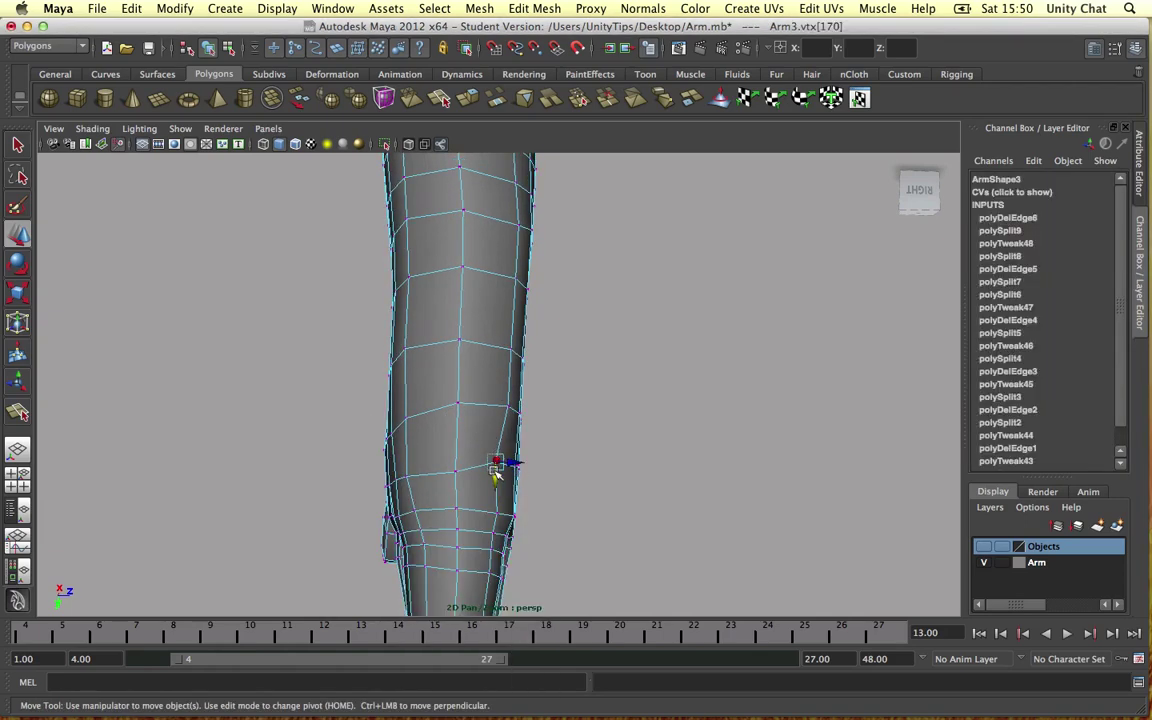
# Adjust the row of edges across the middle of the hand's opposite side along the hand's length.
pyautogui.keyDown('alt'); pyautogui.moveTo(502, 472); pyautogui.dragTo(556, 448); pyautogui.keyUp('alt')
pyautogui.scroll(-3, 581, 470)
pyautogui.scroll(-5, 532, 424)
pyautogui.keyDown('alt'); pyautogui.moveTo(532, 424); pyautogui.dragTo(518, 466, button='middle'); pyautogui.keyUp('alt')
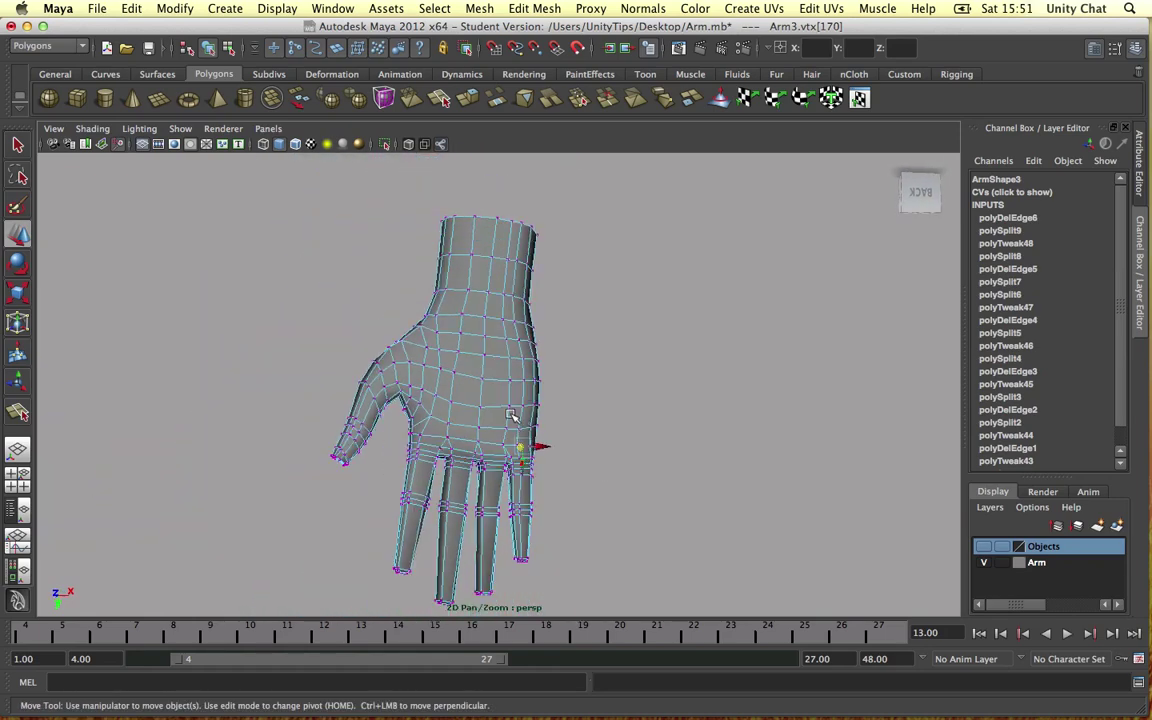
pyautogui.scroll(2, 499, 391)
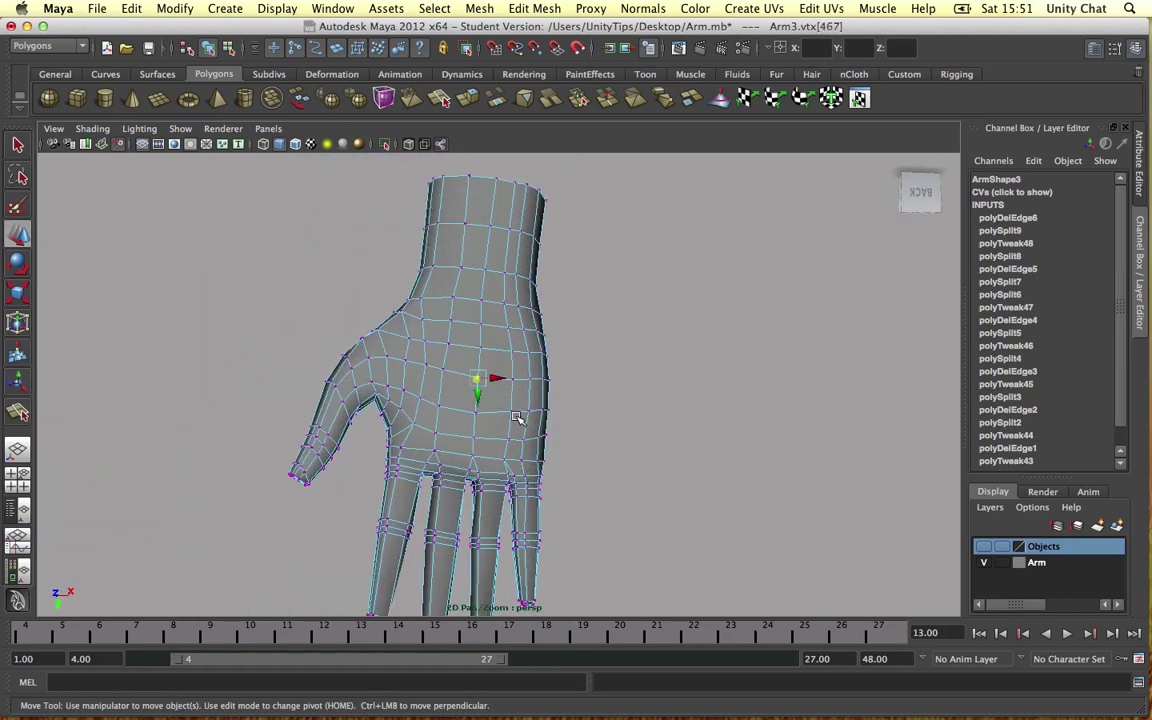
pyautogui.moveTo(516, 416); pyautogui.dragTo(509, 382, button='right')
pyautogui.click(497, 413)
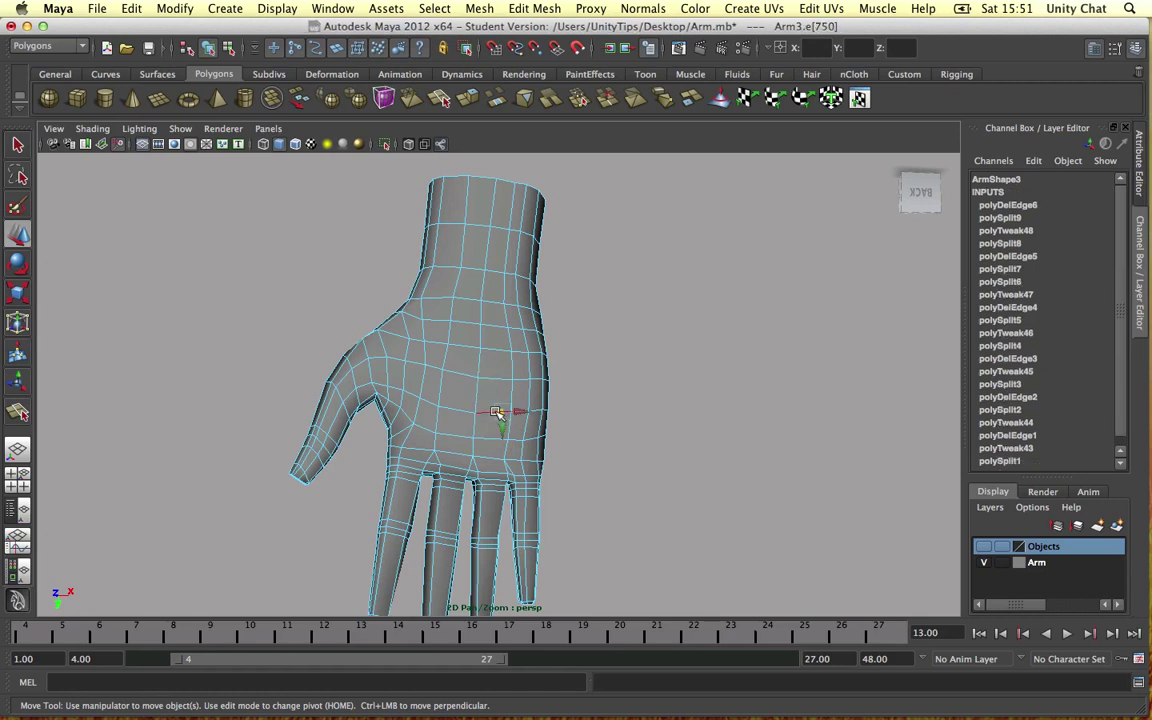
pyautogui.keyDown('shift'); pyautogui.click(426, 402); pyautogui.keyUp('shift')
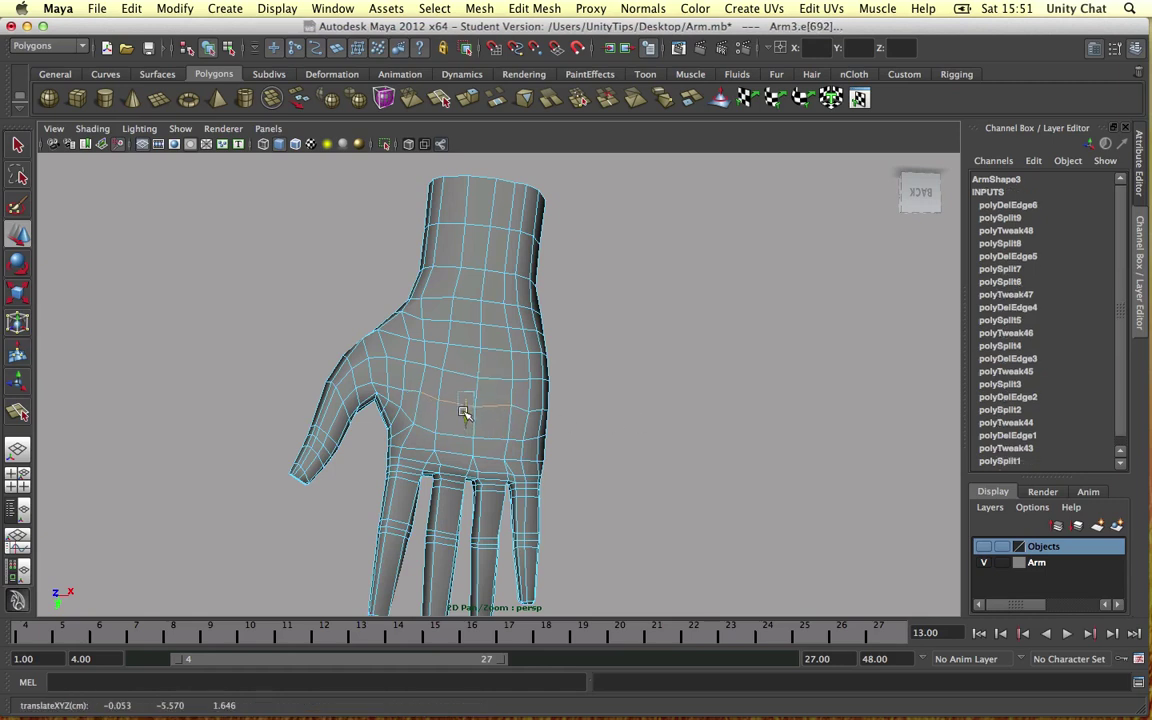
pyautogui.press('r')
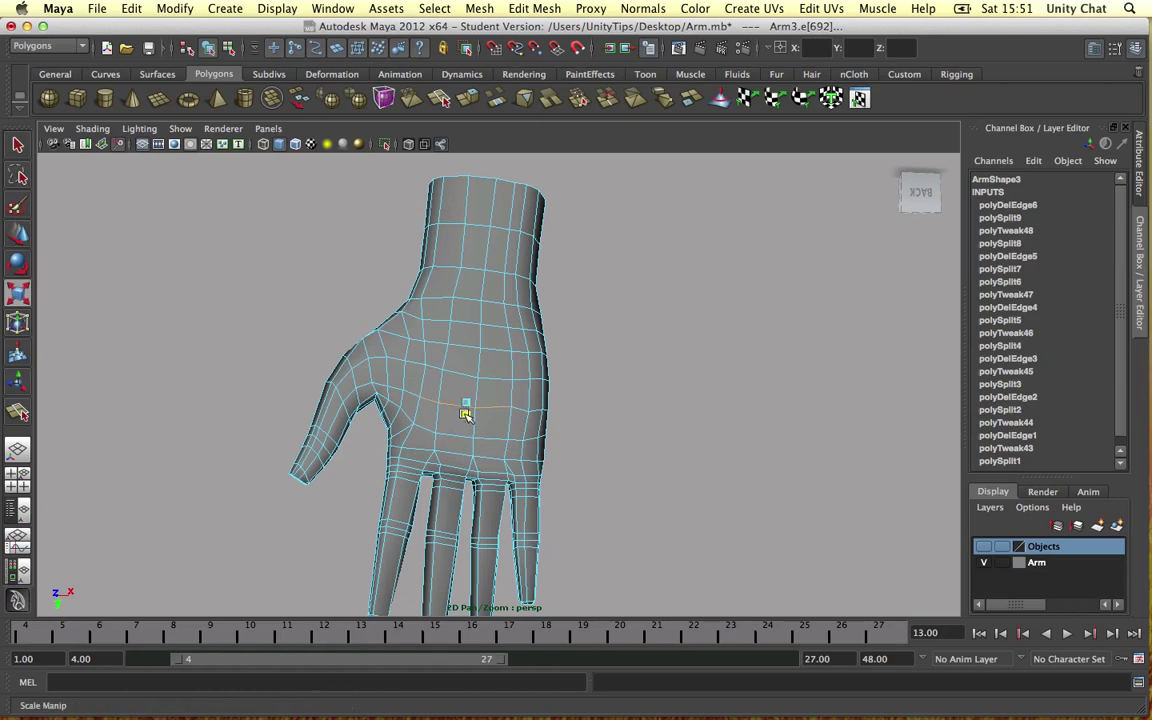
pyautogui.press('w')
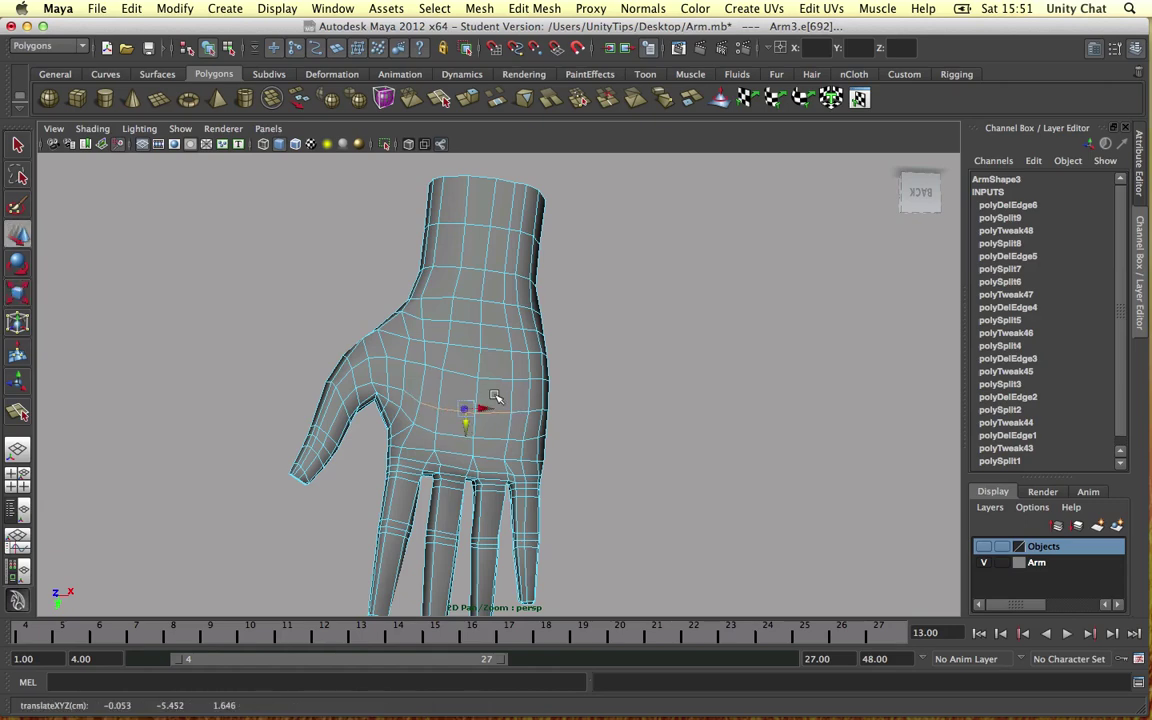
# Slide the two edge loops between the thumb base and the adjusted row slightly toward the fingers with the Slide Edge tool.
pyautogui.scroll(3, 487, 377)
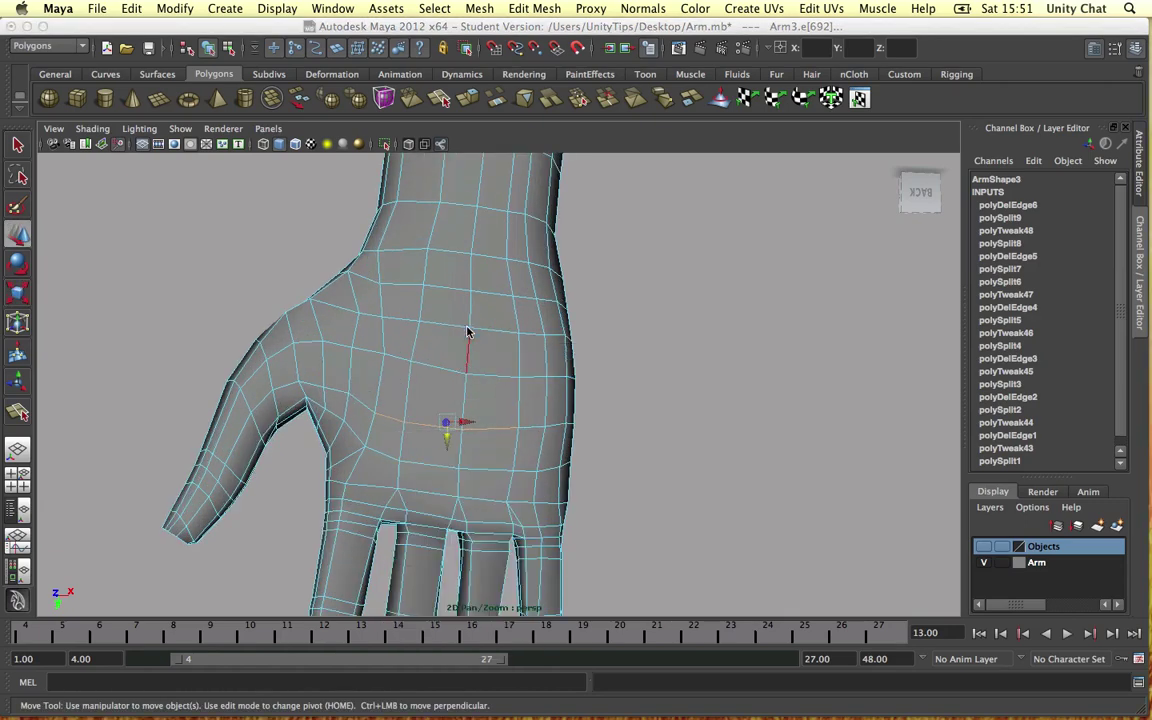
pyautogui.doubleClick(437, 372)
pyautogui.keyDown('shift'); pyautogui.rightClick(436, 370); pyautogui.keyUp('shift')
pyautogui.keyDown('shift'); pyautogui.moveTo(436, 397); pyautogui.dragTo(440, 478, button='right'); pyautogui.keyUp('shift')
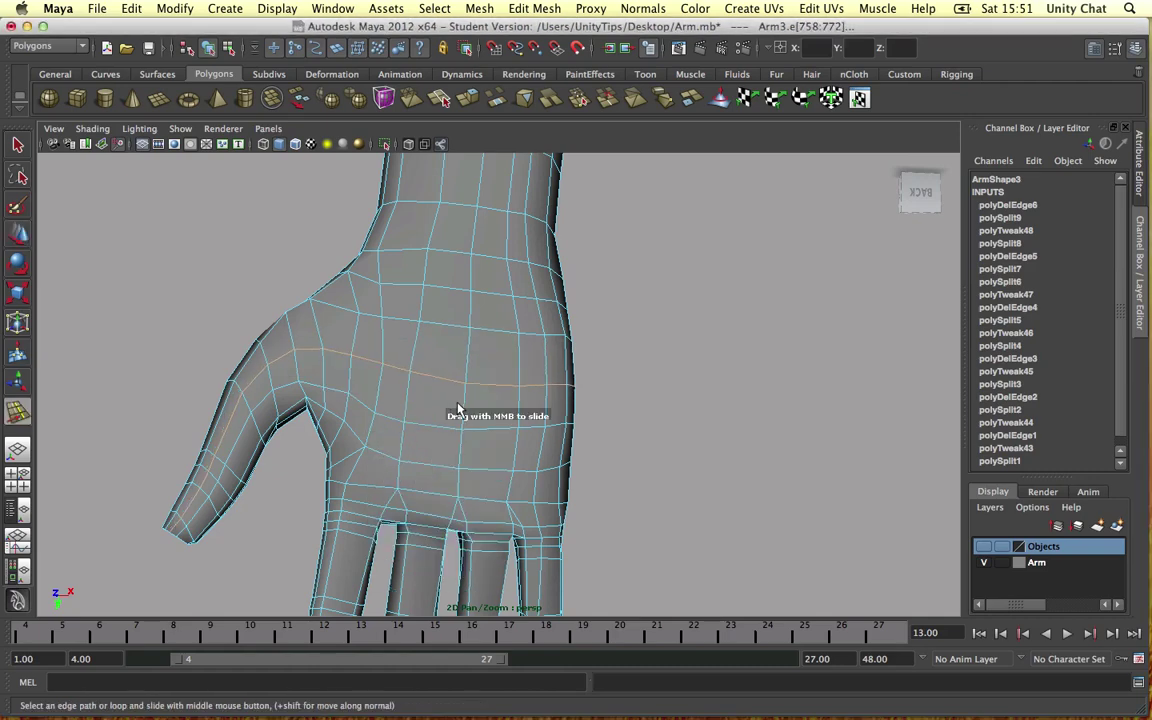
pyautogui.moveTo(456, 409); pyautogui.dragTo(453, 412, button='middle')
pyautogui.doubleClick(445, 325)
pyautogui.moveTo(438, 341); pyautogui.dragTo(447, 351, button='middle')
# Move the inner vertex of the thumb base slightly outward toward the thumb.
pyautogui.moveTo(359, 312); pyautogui.dragTo(292, 312, button='right')
pyautogui.click(359, 317)
pyautogui.press('w')
pyautogui.moveTo(360, 318); pyautogui.dragTo(356, 316)
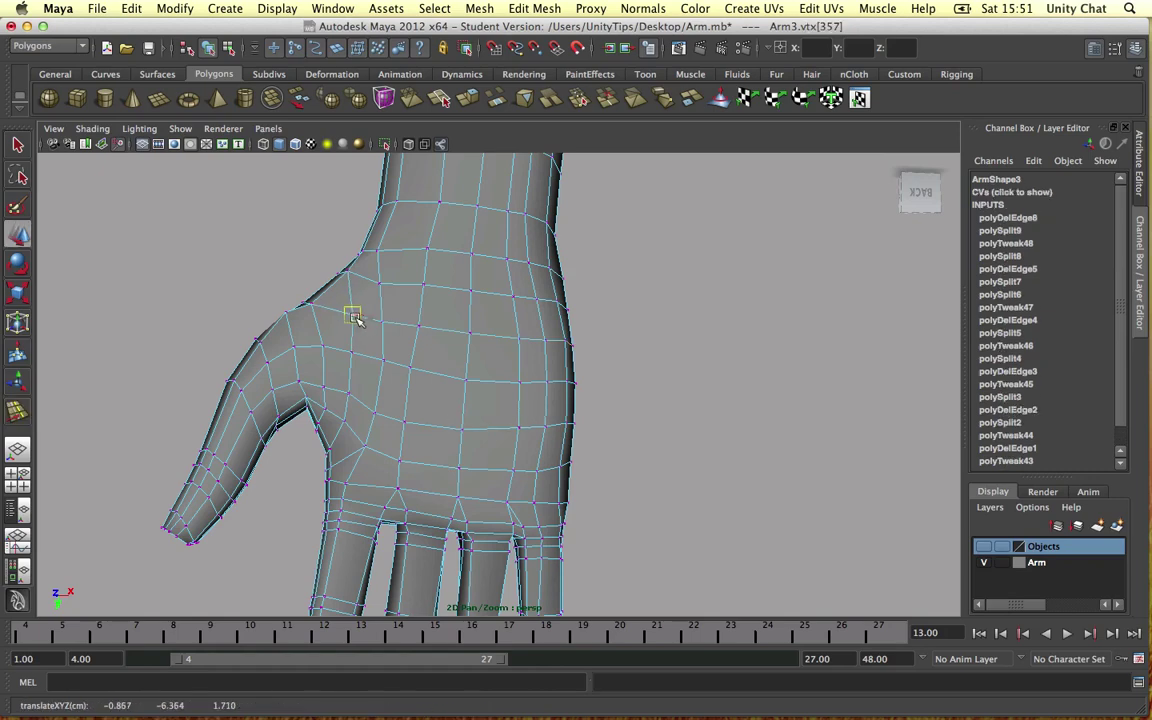
# Shift the wrist vertex above the thumb base slightly inward, away from the thumb-side outline.
pyautogui.click(345, 275)
pyautogui.keyDown('alt'); pyautogui.moveTo(380, 296); pyautogui.dragTo(432, 375, button='middle'); pyautogui.keyUp('alt')
pyautogui.click(424, 369)
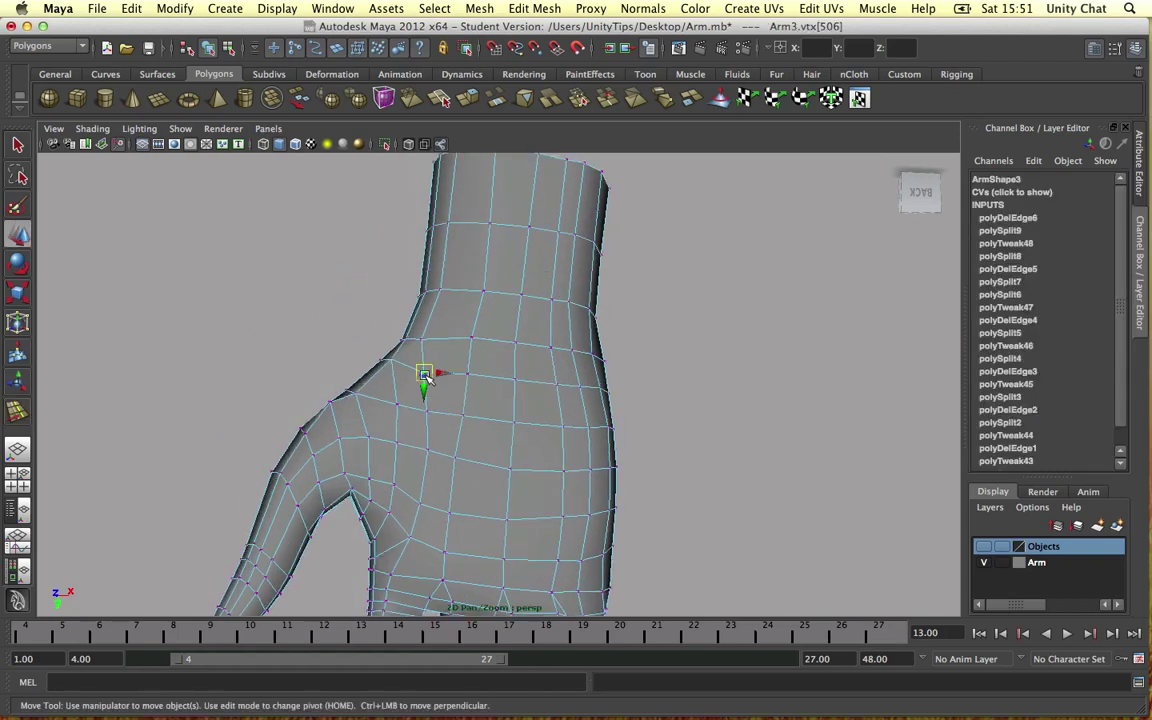
pyautogui.click(419, 342)
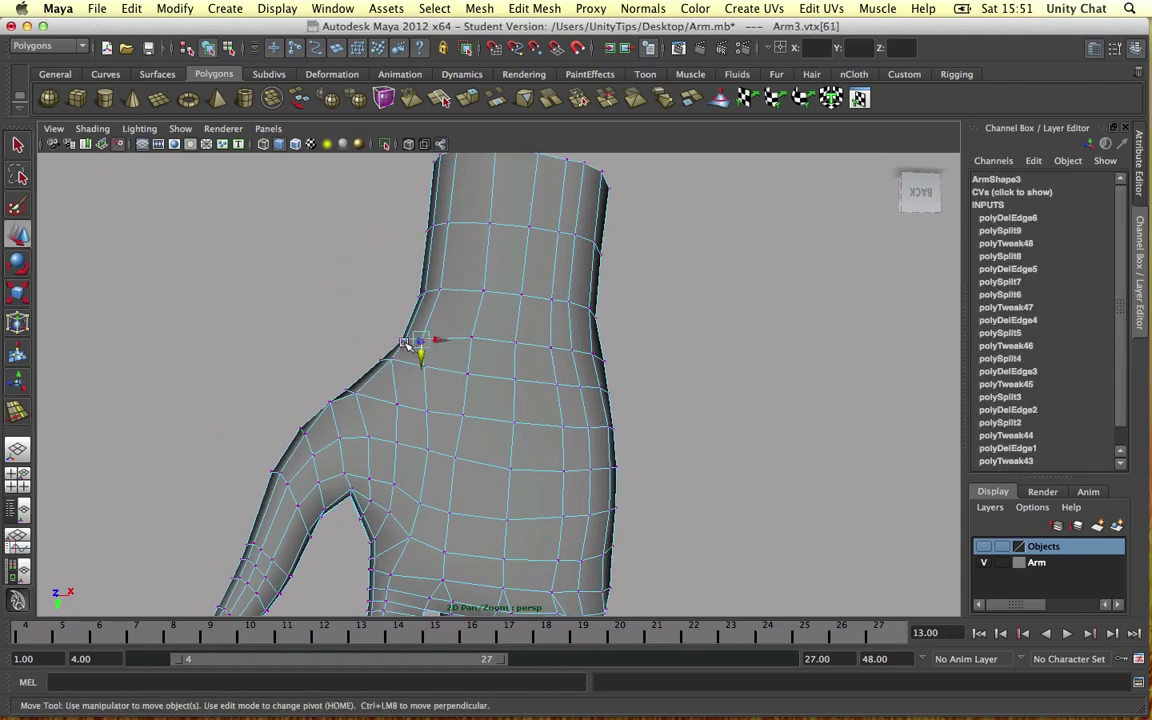
pyautogui.moveTo(441, 339); pyautogui.dragTo(446, 340)
pyautogui.click(413, 383)
# Inspect the thumb base and the hand's shading from both sides, finishing in object mode.
pyautogui.keyDown('alt'); pyautogui.moveTo(413, 383); pyautogui.dragTo(661, 440); pyautogui.keyUp('alt')
pyautogui.keyDown('alt'); pyautogui.moveTo(740, 442); pyautogui.dragTo(532, 455); pyautogui.keyUp('alt')
pyautogui.keyDown('alt'); pyautogui.moveTo(532, 455); pyautogui.dragTo(530, 371, button='middle'); pyautogui.keyUp('alt')
pyautogui.scroll(2, 530, 371)
pyautogui.keyDown('alt'); pyautogui.moveTo(531, 372); pyautogui.dragTo(506, 321); pyautogui.keyUp('alt')
pyautogui.click(414, 352)
pyautogui.rightClick(488, 291)
pyautogui.click(515, 289)
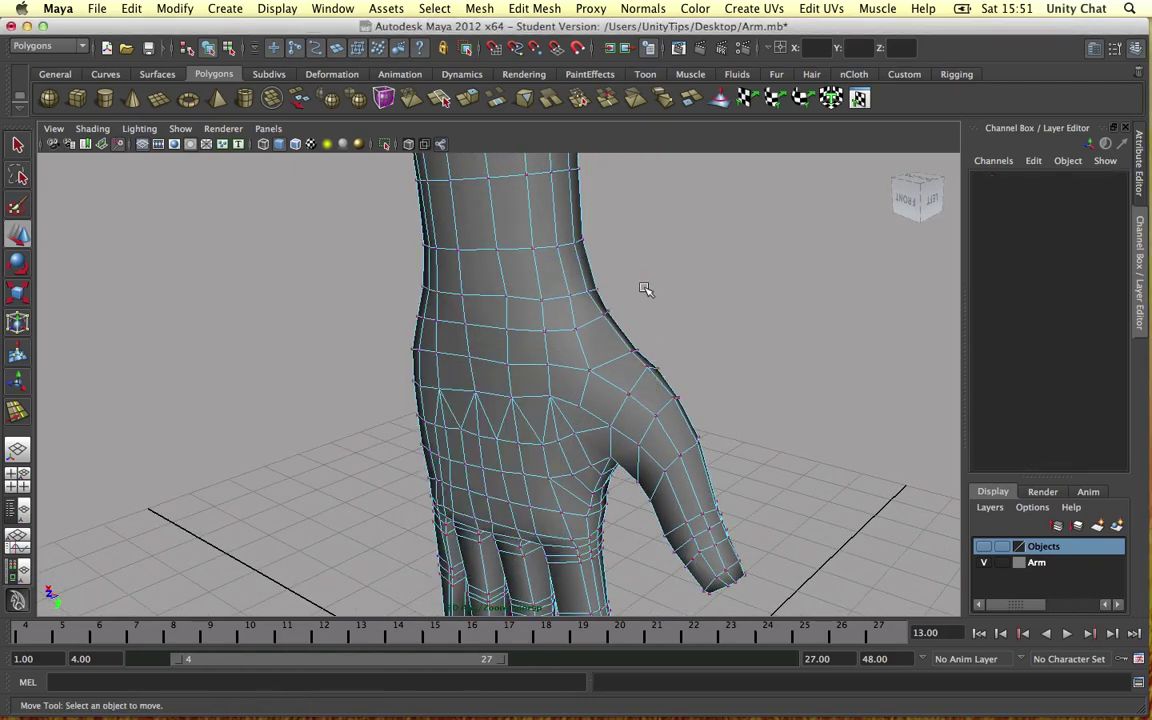
pyautogui.keyDown('alt'); pyautogui.moveTo(633, 313); pyautogui.dragTo(553, 296); pyautogui.keyUp('alt')
pyautogui.rightClick(545, 288)
pyautogui.click(614, 267)
pyautogui.keyDown('alt'); pyautogui.moveTo(707, 290); pyautogui.dragTo(385, 283); pyautogui.keyUp('alt')
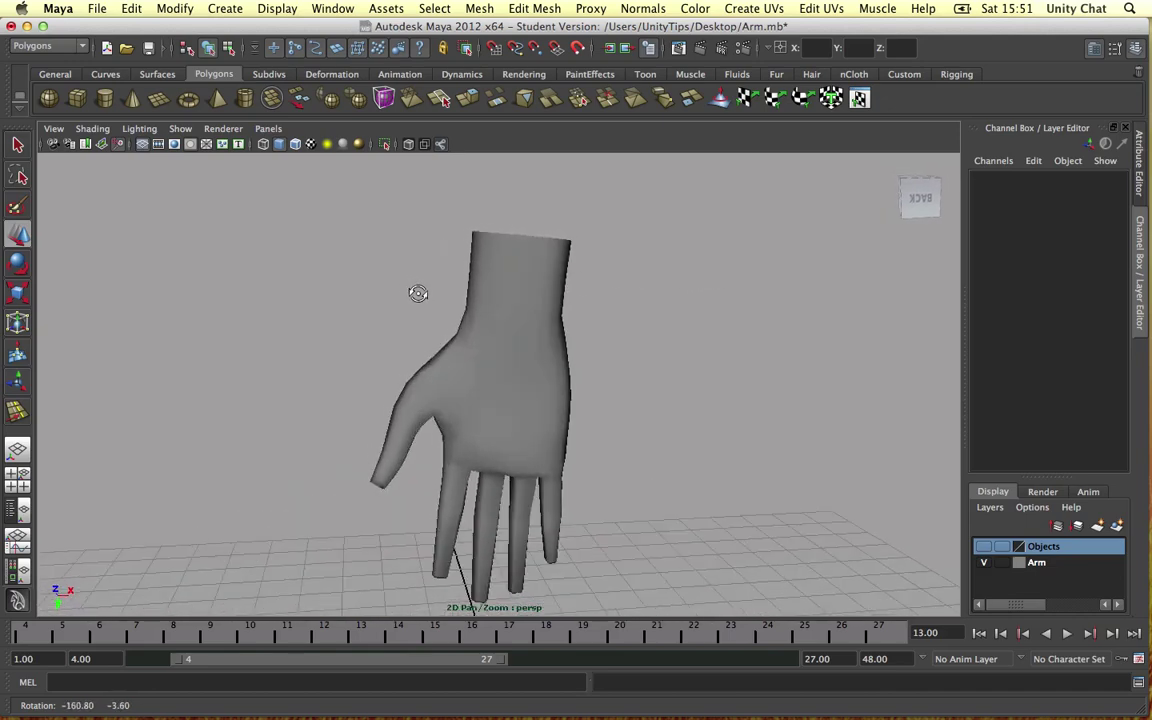
# Soften all edges of the hand mesh, then return to object mode and deselect it.
pyautogui.click(501, 307)
pyautogui.press('f')
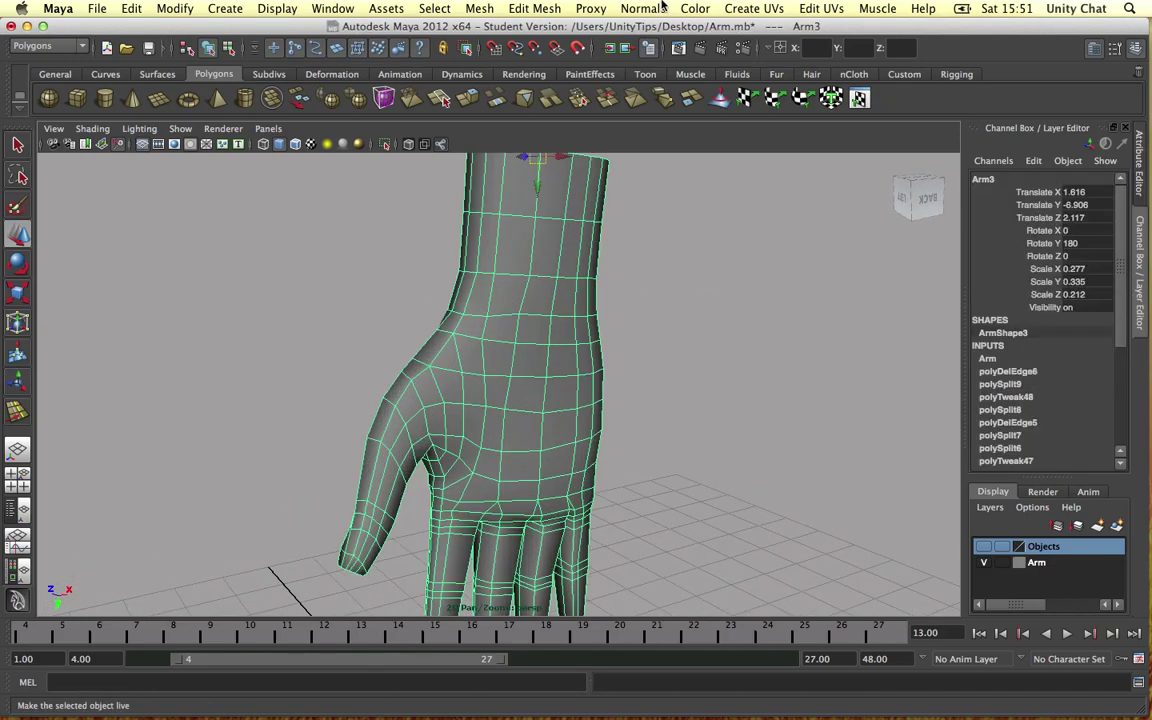
pyautogui.click(643, 8)
pyautogui.click(660, 179)
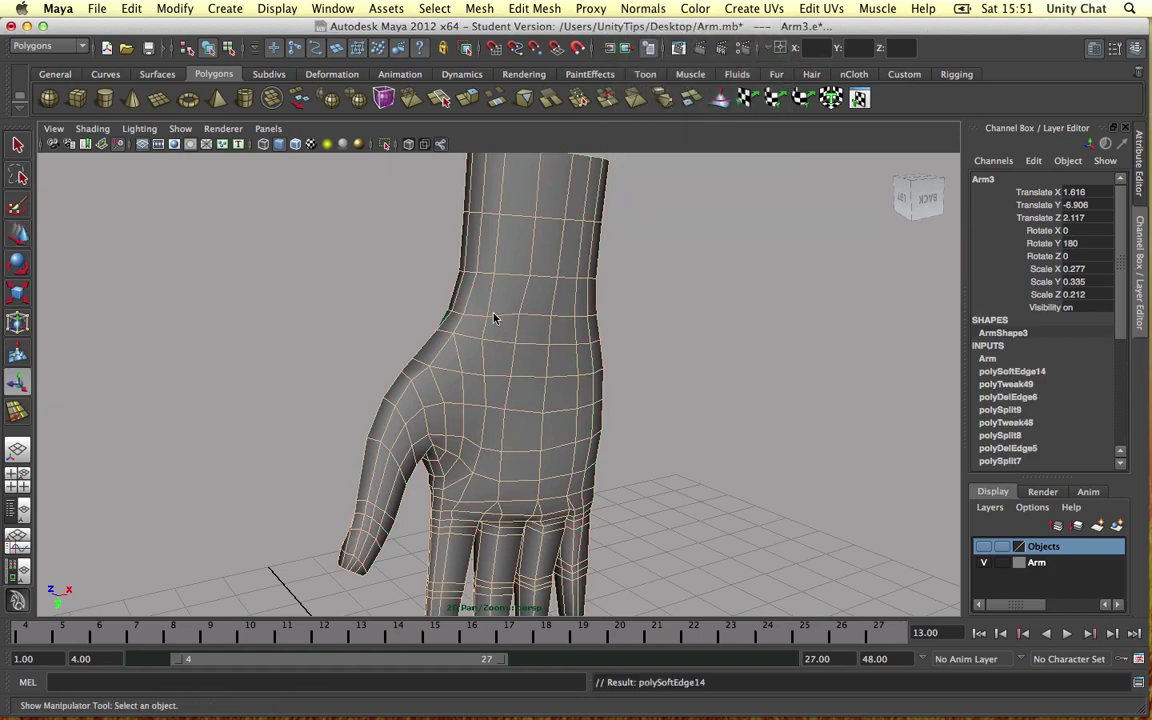
pyautogui.moveTo(595, 306); pyautogui.dragTo(595, 304, button='right')
pyautogui.click(738, 343)
# Split the quad at the wrist end of the thumb base with a diagonal edge between its opposite vertices.
pyautogui.scroll(-5, 720, 340)
pyautogui.keyDown('alt'); pyautogui.moveTo(706, 336); pyautogui.dragTo(552, 357); pyautogui.keyUp('alt')
pyautogui.click(552, 357)
pyautogui.keyDown('alt'); pyautogui.moveTo(352, 375); pyautogui.dragTo(451, 377); pyautogui.keyUp('alt')
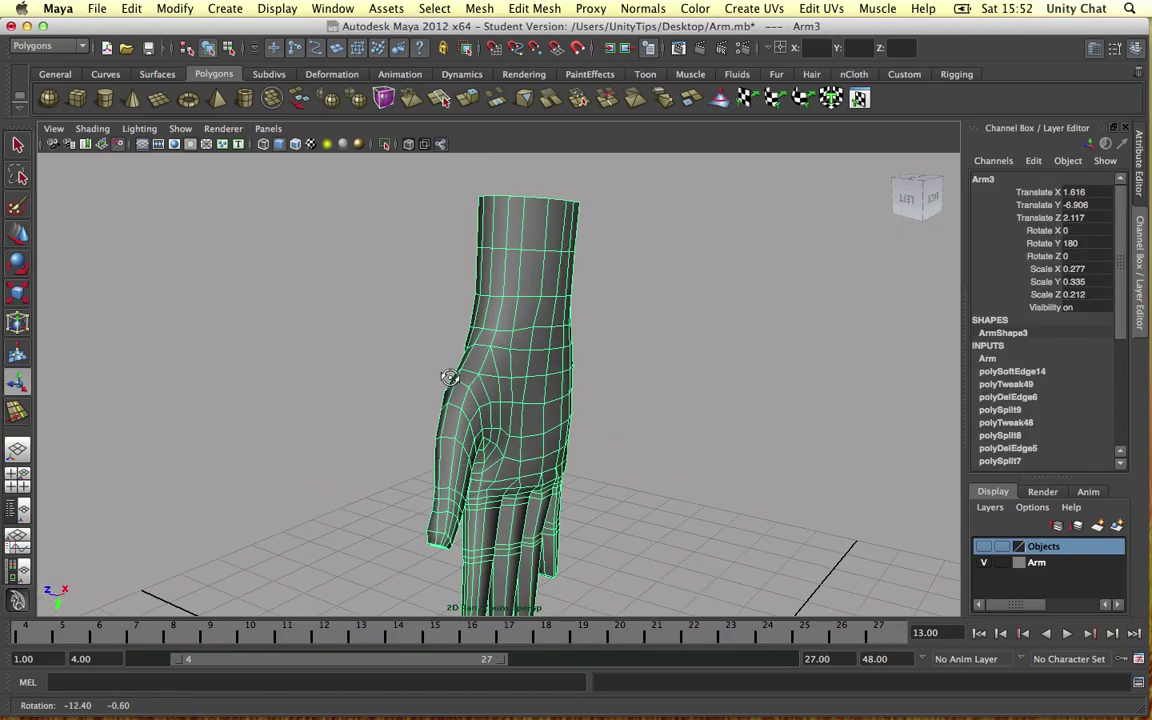
pyautogui.scroll(6, 497, 360)
pyautogui.keyDown('alt'); pyautogui.moveTo(489, 345); pyautogui.dragTo(496, 296, button='middle'); pyautogui.keyUp('alt')
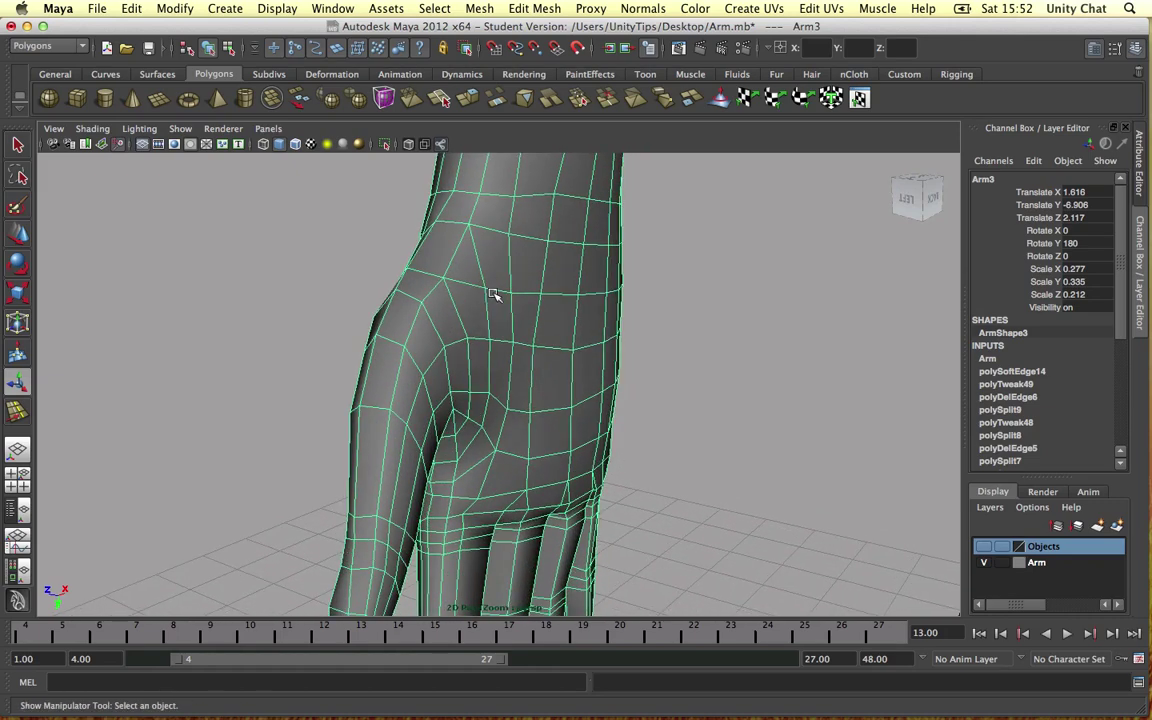
pyautogui.keyDown('alt'); pyautogui.moveTo(496, 296); pyautogui.dragTo(448, 309); pyautogui.keyUp('alt')
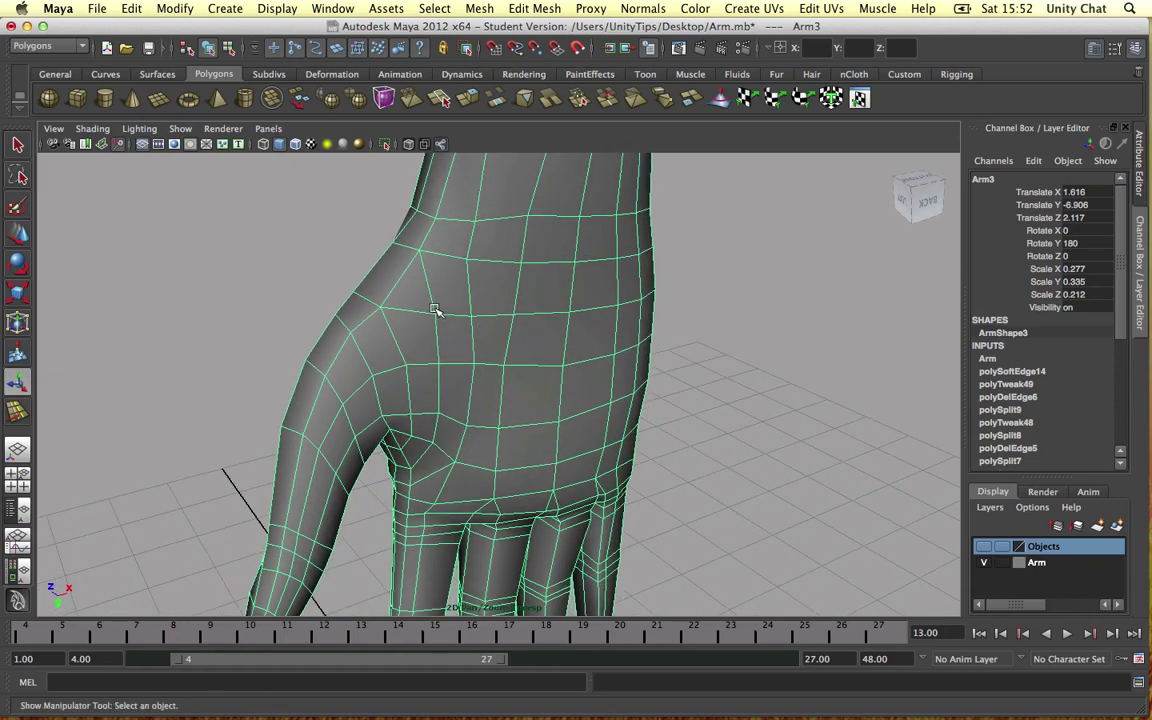
pyautogui.press('y')
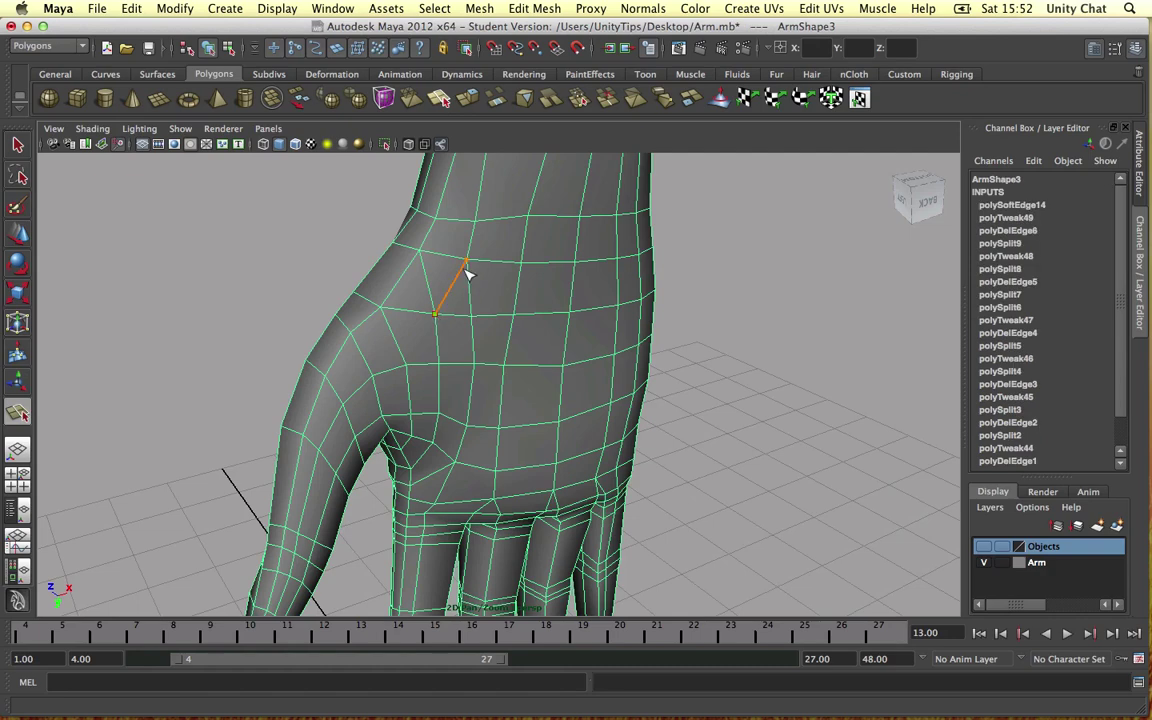
pyautogui.press('t')
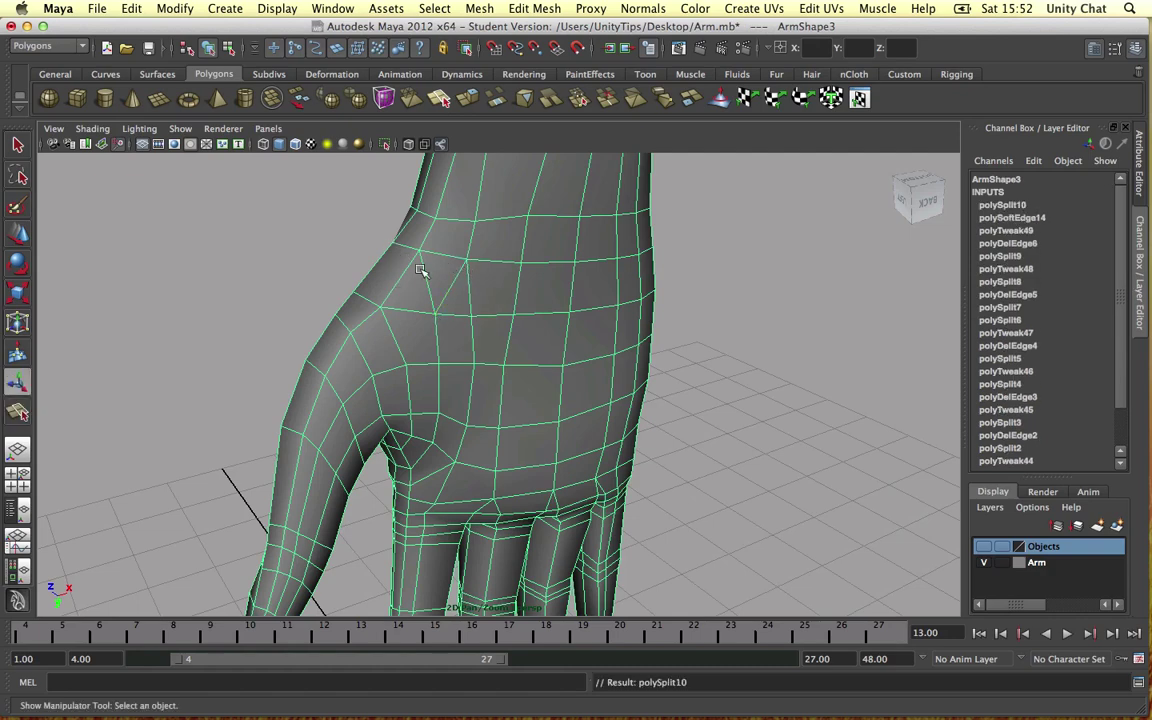
# Delete the existing lengthwise edge on the thumb side of the new diagonal.
pyautogui.moveTo(421, 271); pyautogui.dragTo(420, 232, button='right')
pyautogui.click(425, 276)
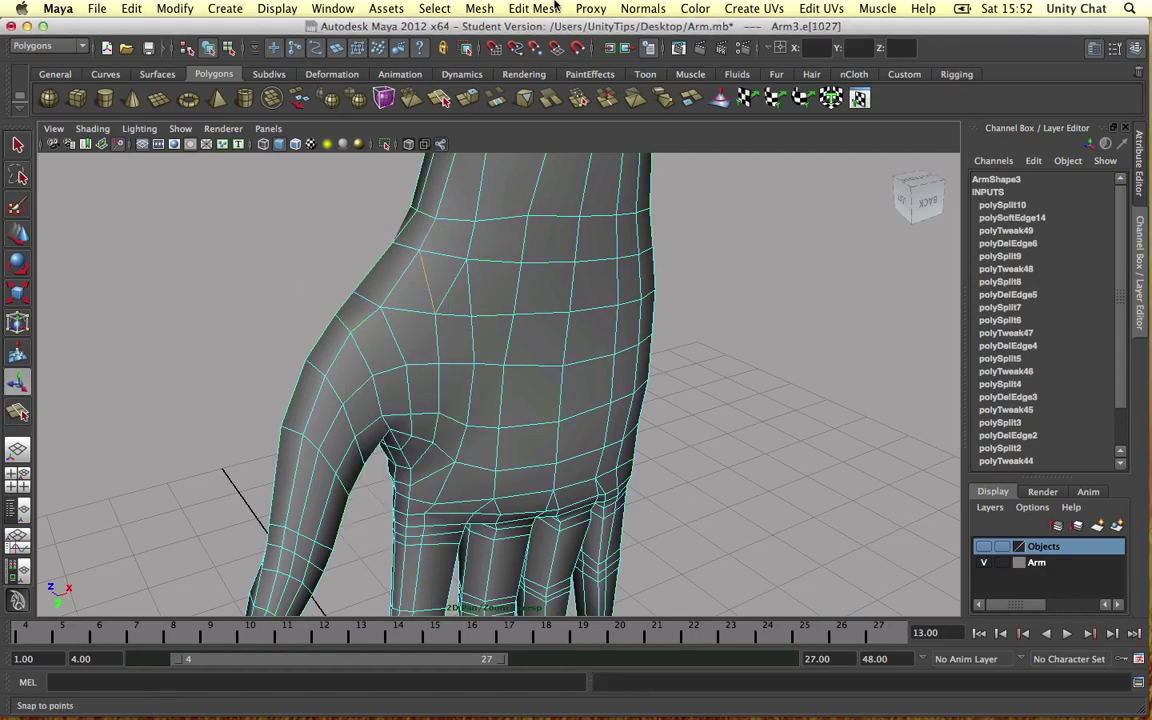
pyautogui.click(560, 7)
pyautogui.click(578, 465)
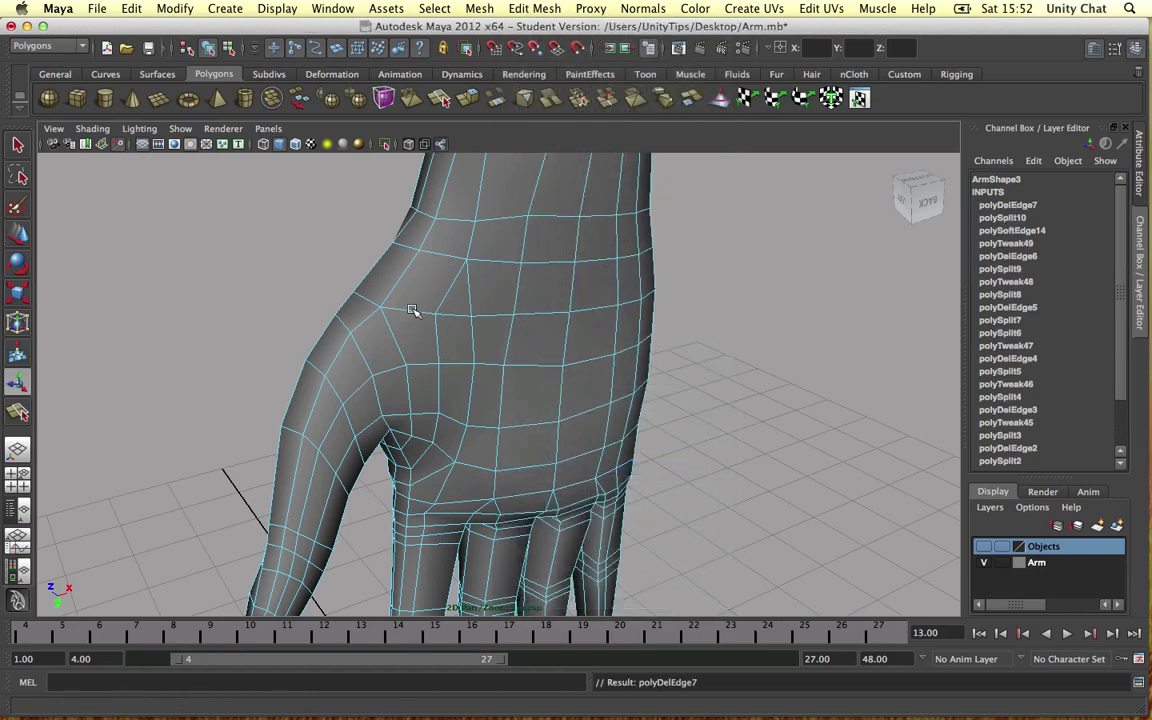
# Check the thumb base's edge flow and undo the last edge deletion.
pyautogui.moveTo(415, 310)
pyautogui.keyDown('alt'); pyautogui.mouseDown()
pyautogui.moveTo(448, 283)
pyautogui.moveTo(462, 342)
pyautogui.moveTo(670, 316)
pyautogui.moveTo(620, 321)
pyautogui.moveTo(644, 274)
pyautogui.moveTo(580, 247)
pyautogui.moveTo(465, 309)
pyautogui.moveTo(411, 309)
pyautogui.moveTo(420, 301)
pyautogui.mouseUp(); pyautogui.keyUp('alt')
pyautogui.scroll(-3, 437, 288)
pyautogui.keyDown('alt'); pyautogui.moveTo(381, 272); pyautogui.dragTo(444, 309, button='right'); pyautogui.keyUp('alt')
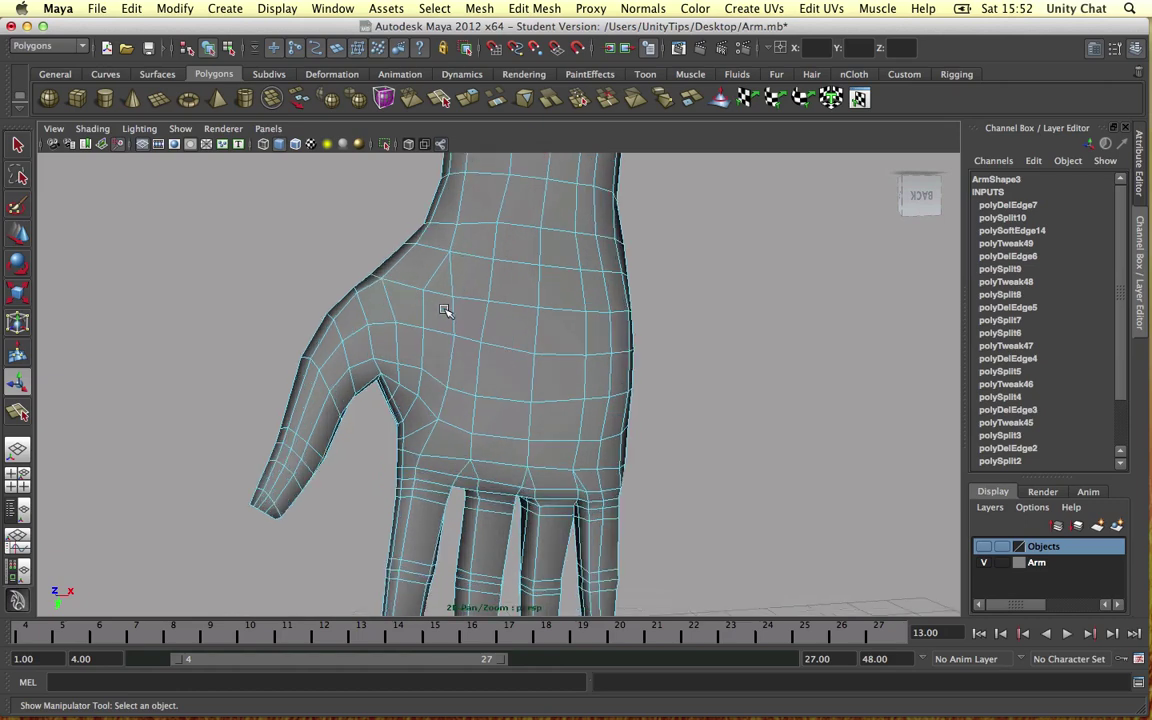
pyautogui.press('z')
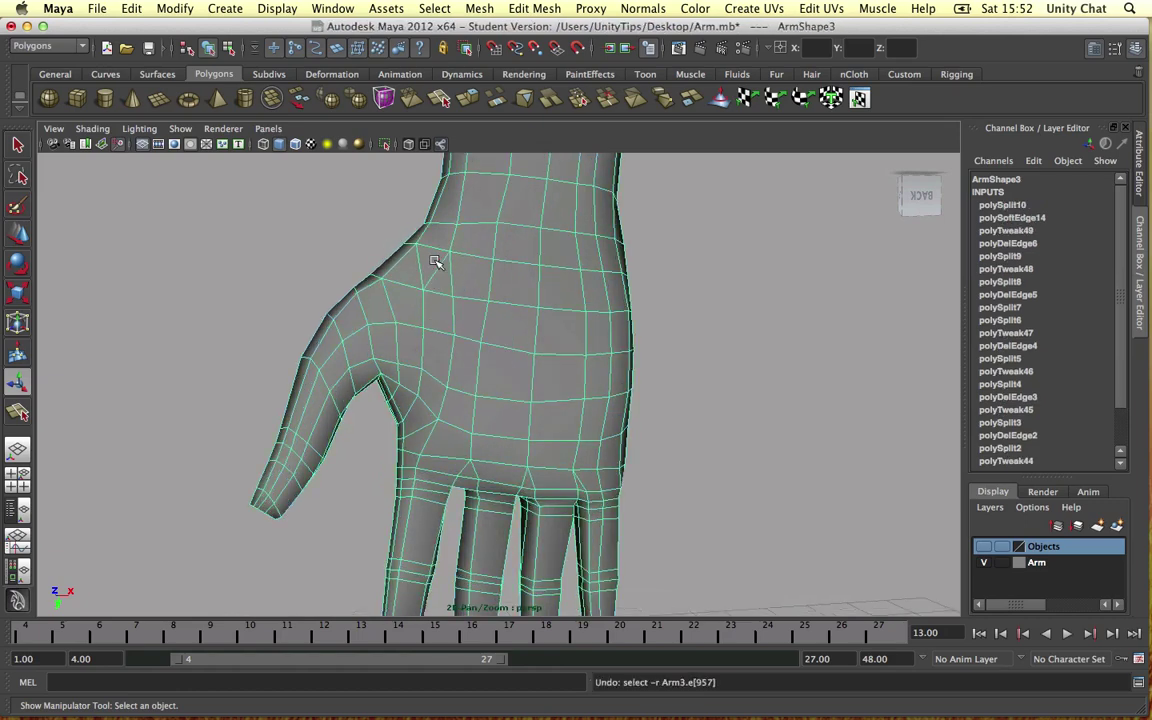
# Delete the newly added diagonal edge at the wrist end of the thumb base.
pyautogui.moveTo(435, 261); pyautogui.dragTo(433, 228, button='right')
pyautogui.click(436, 258)
pyautogui.click(535, 8)
pyautogui.click(562, 467)
# Return to object mode, check the hand's surface around the thumb, and save the scene.
pyautogui.rightClick(446, 264)
pyautogui.moveTo(480, 250); pyautogui.dragTo(484, 247, button='right')
pyautogui.click(316, 262)
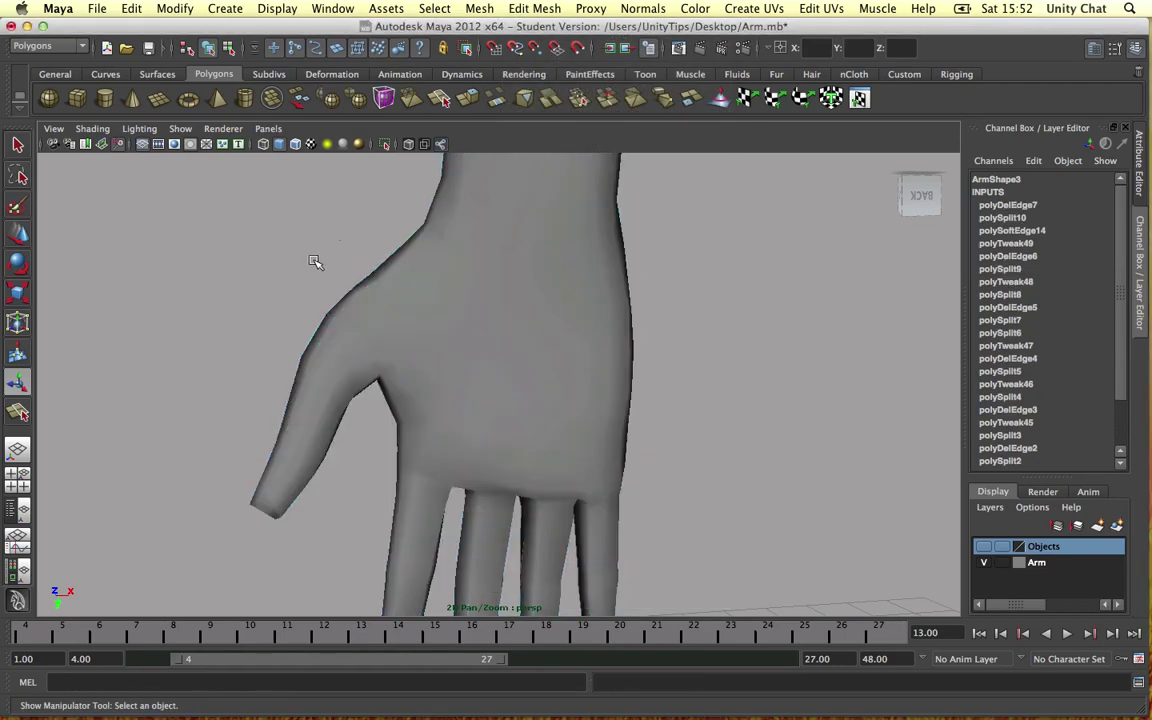
pyautogui.keyDown('alt'); pyautogui.moveTo(316, 262); pyautogui.dragTo(458, 293); pyautogui.keyUp('alt')
pyautogui.click(458, 293)
pyautogui.keyDown('alt'); pyautogui.moveTo(301, 298); pyautogui.dragTo(337, 289); pyautogui.keyUp('alt')
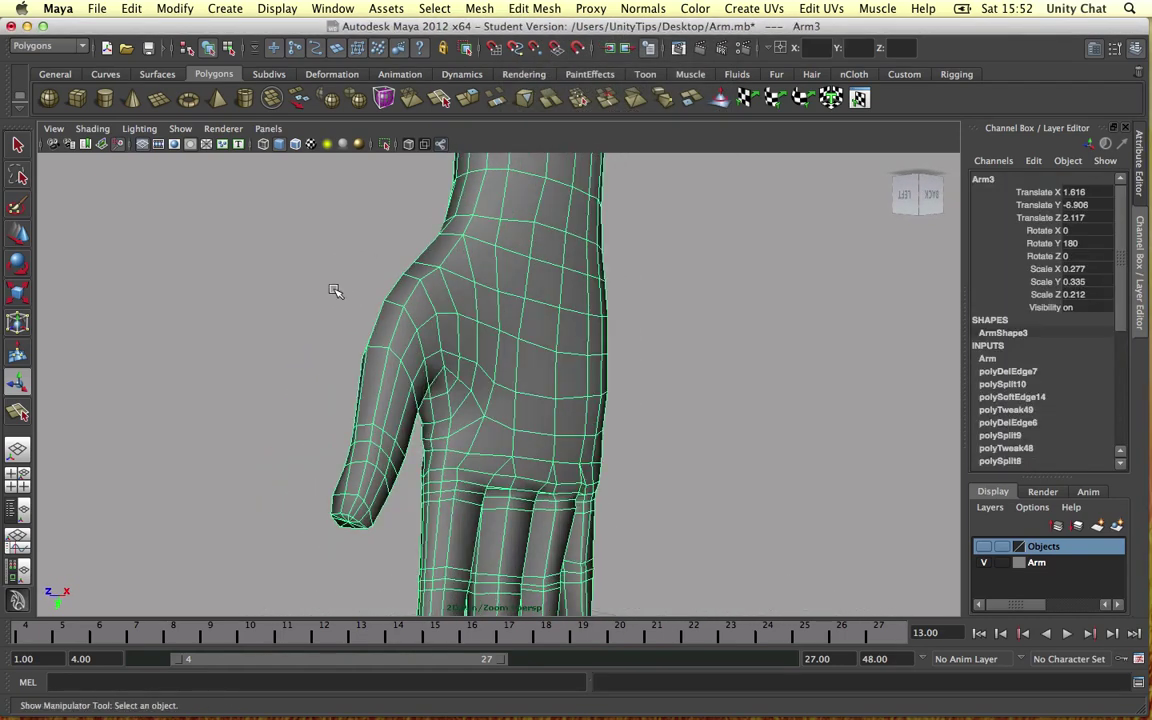
pyautogui.press('super+s')
pyautogui.press('Return')
# Move the vertex at the wrist end of the thumb base toward the fingers and slightly toward the thumb.
pyautogui.keyDown('alt'); pyautogui.moveTo(517, 347); pyautogui.dragTo(585, 368); pyautogui.keyUp('alt')
pyautogui.scroll(4, 514, 373)
pyautogui.moveTo(491, 328); pyautogui.dragTo(445, 327, button='right')
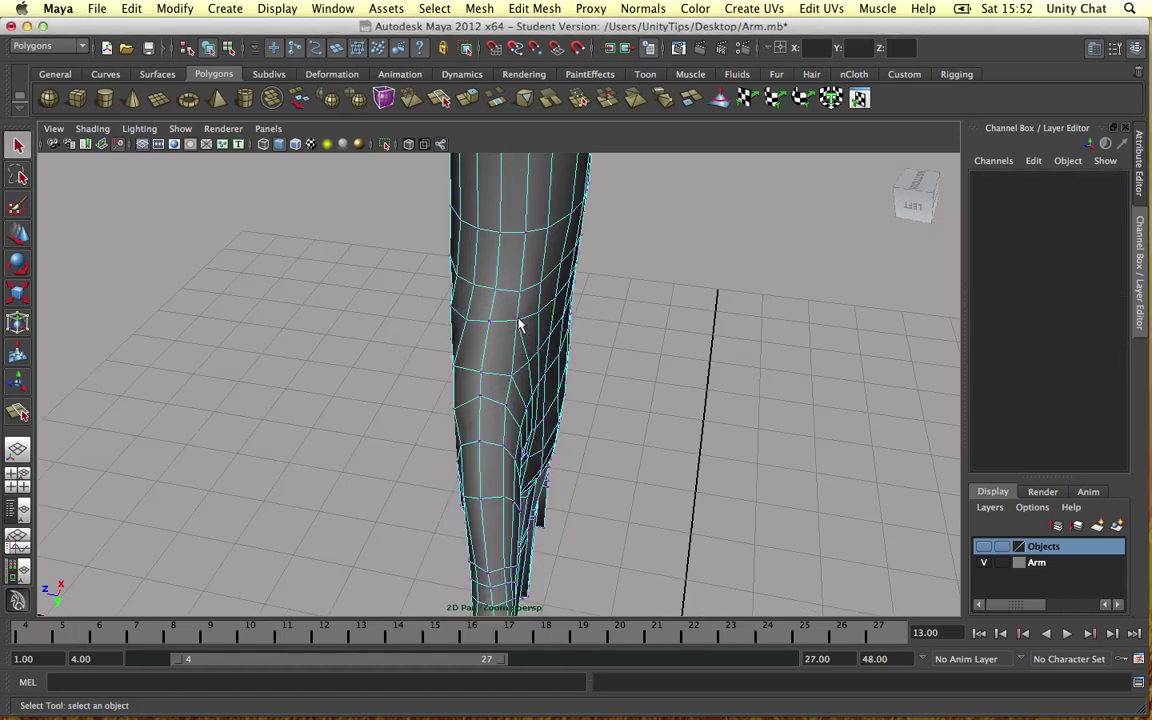
pyautogui.click(518, 321)
pyautogui.keyDown('alt'); pyautogui.moveTo(518, 321); pyautogui.dragTo(478, 319); pyautogui.keyUp('alt')
pyautogui.scroll(4, 478, 319)
pyautogui.press('w')
pyautogui.moveTo(447, 212); pyautogui.dragTo(432, 247)
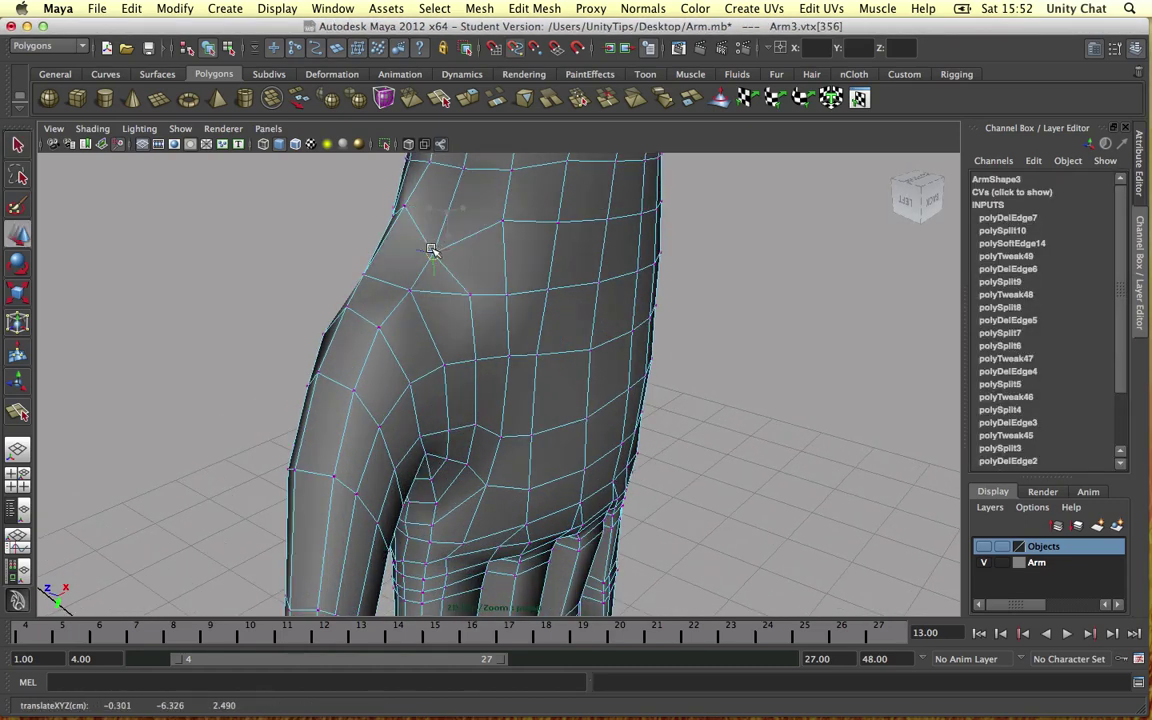
# Undo the last move of the vertex at the wrist end of the thumb base.
pyautogui.press('z')
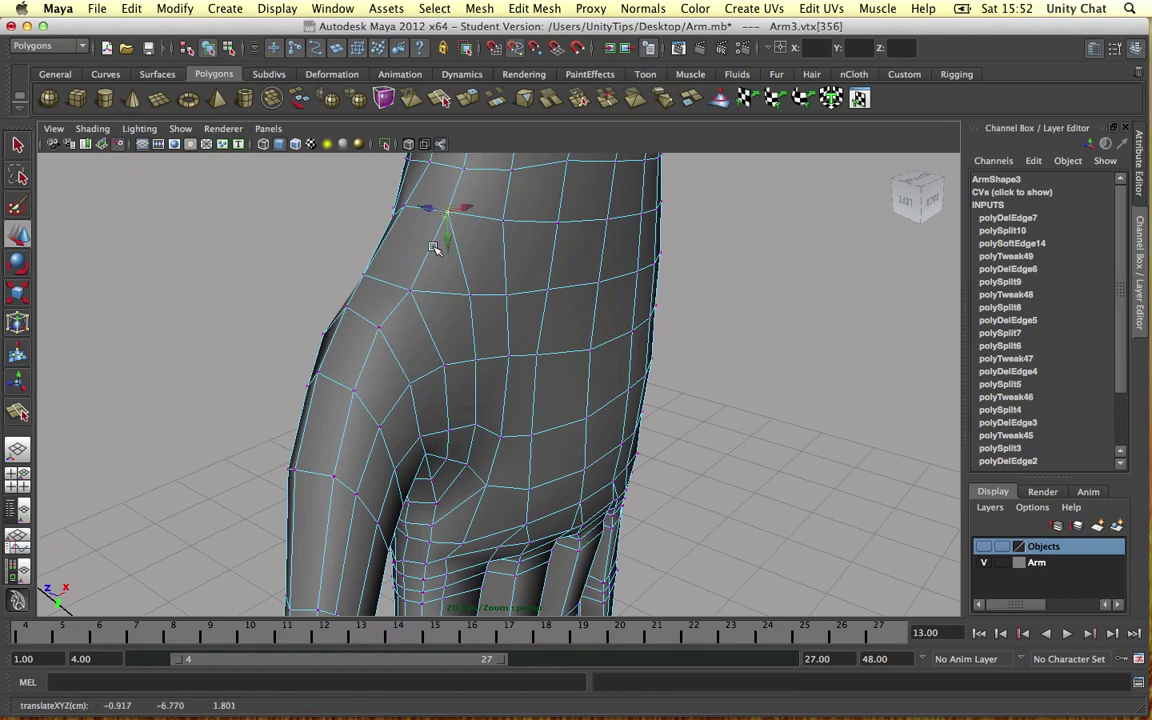
pyautogui.keyDown('alt'); pyautogui.moveTo(409, 254); pyautogui.dragTo(566, 228); pyautogui.keyUp('alt')
pyautogui.click(522, 219)
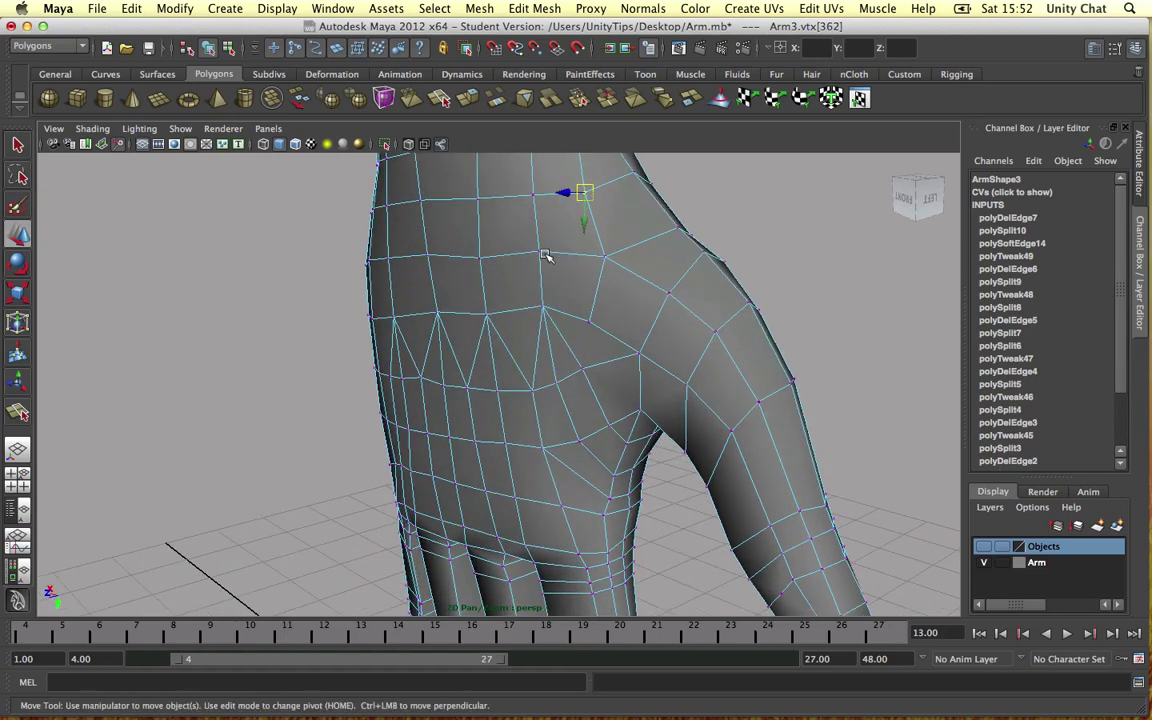
# Nudge the column of vertices beside the thumb base toward the fingers to even out the edge flow above the triangle row.
pyautogui.click(530, 196)
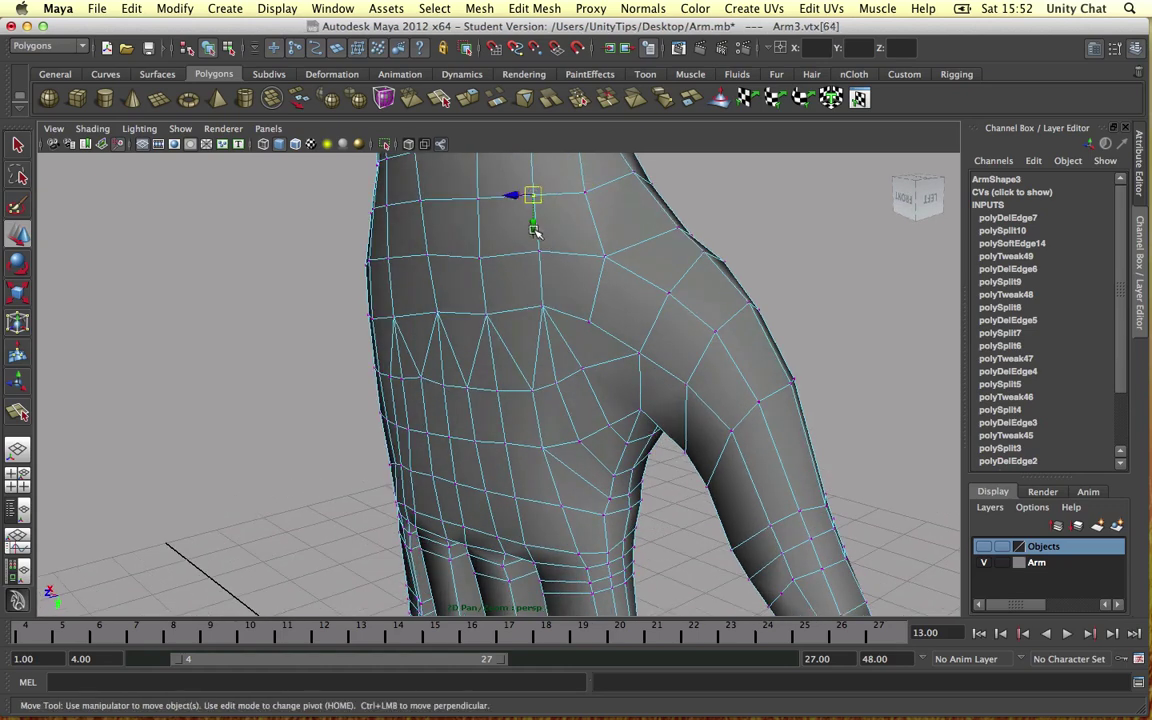
pyautogui.moveTo(527, 197); pyautogui.dragTo(560, 221)
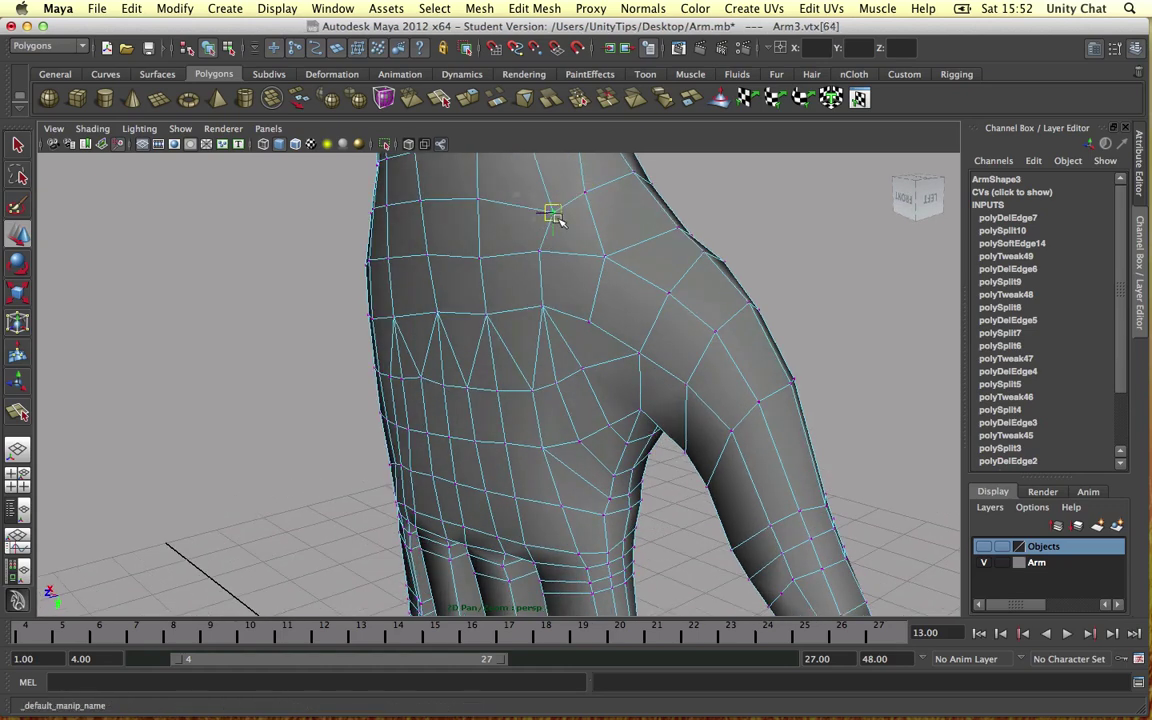
pyautogui.click(530, 262)
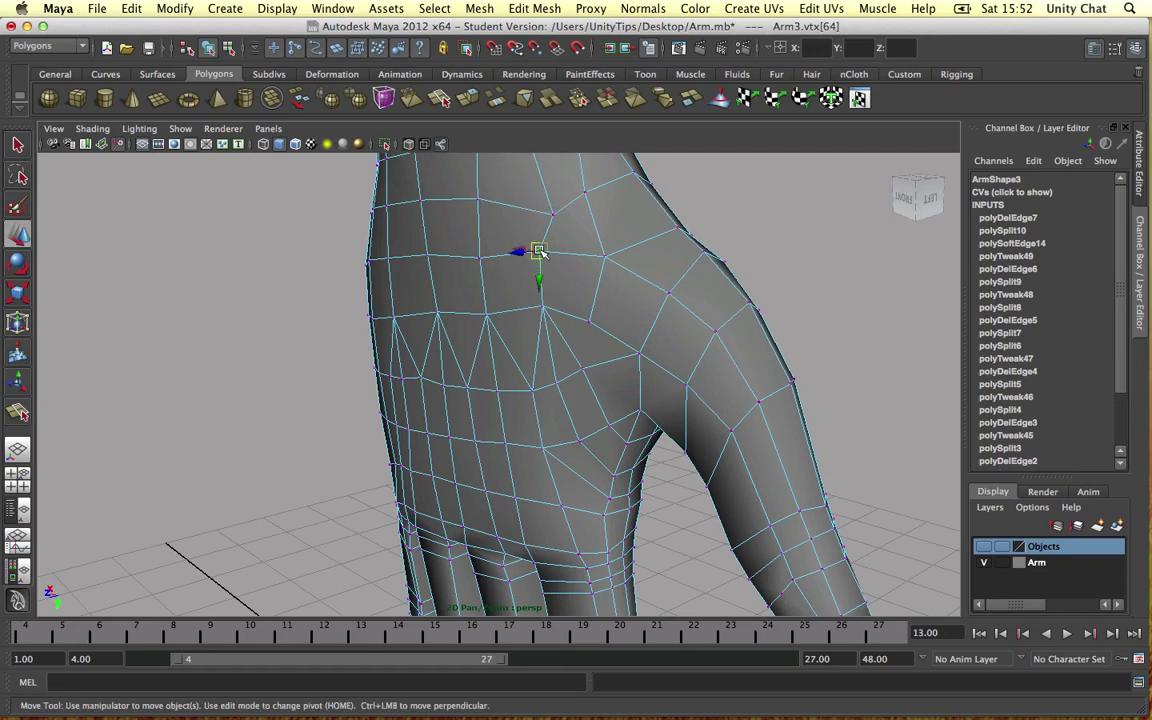
pyautogui.click(542, 306)
pyautogui.moveTo(541, 308); pyautogui.dragTo(535, 323)
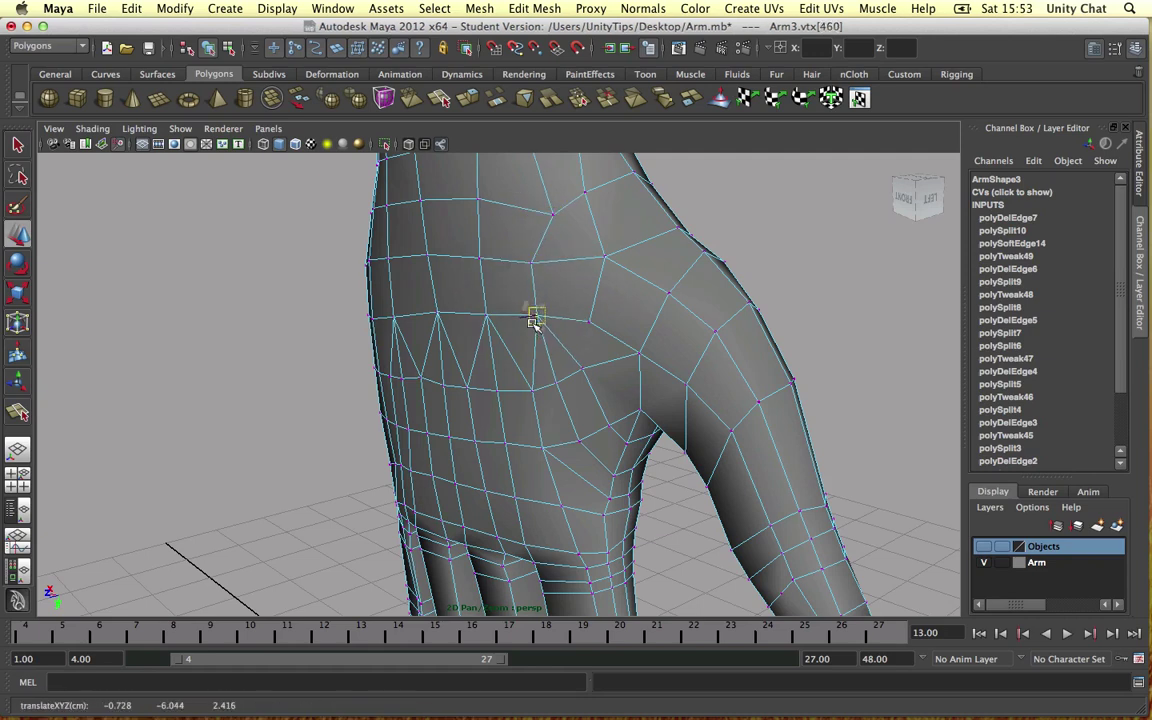
pyautogui.click(584, 372)
pyautogui.click(579, 372)
pyautogui.moveTo(578, 373); pyautogui.dragTo(415, 278)
pyautogui.keyDown('shift'); pyautogui.click(425, 311); pyautogui.keyUp('shift')
# Return to object mode, check the whole hand's surface, and save the scene.
pyautogui.moveTo(406, 273); pyautogui.dragTo(568, 190, button='right')
pyautogui.keyDown('alt'); pyautogui.moveTo(707, 255); pyautogui.dragTo(504, 258); pyautogui.keyUp('alt')
pyautogui.scroll(-5, 594, 252)
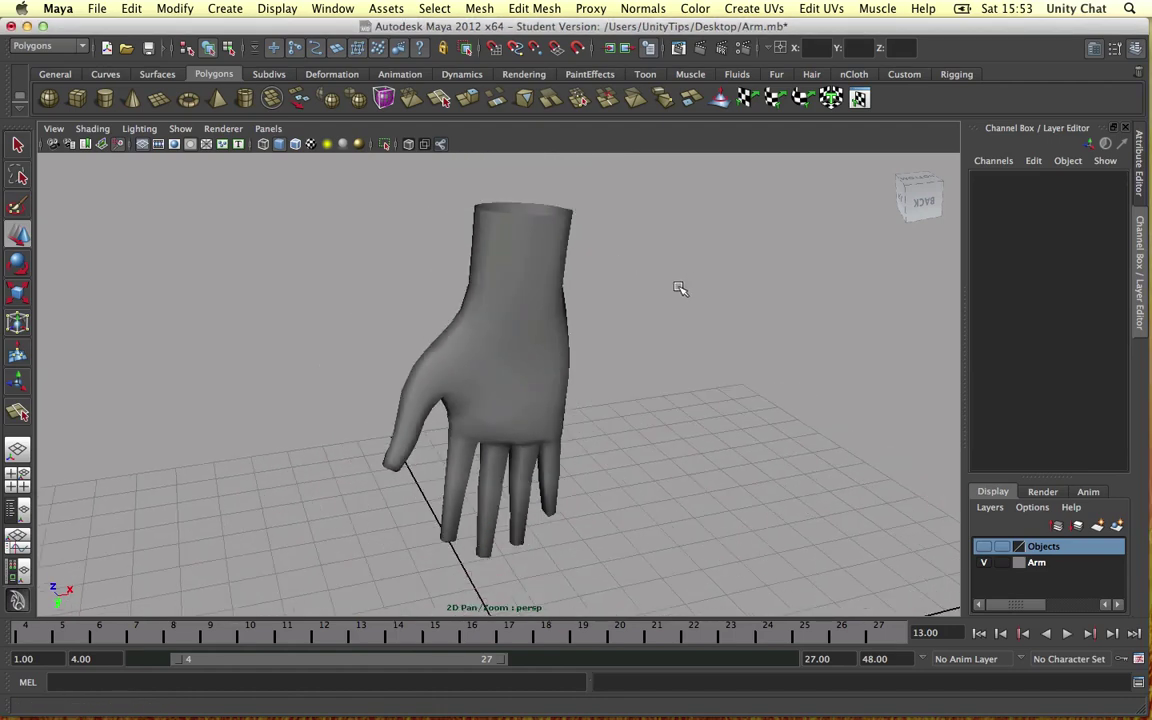
pyautogui.press('q')
pyautogui.press('super+s')
pyautogui.click(533, 404)
# Select the edge loop at the base of the middle finger and adjust its position with the Slide Edge tool.
pyautogui.keyDown('alt'); pyautogui.moveTo(533, 404); pyautogui.dragTo(618, 282); pyautogui.keyUp('alt')
pyautogui.click(543, 289)
pyautogui.scroll(3, 540, 324)
pyautogui.scroll(-2, 570, 275)
pyautogui.scroll(2, 565, 322)
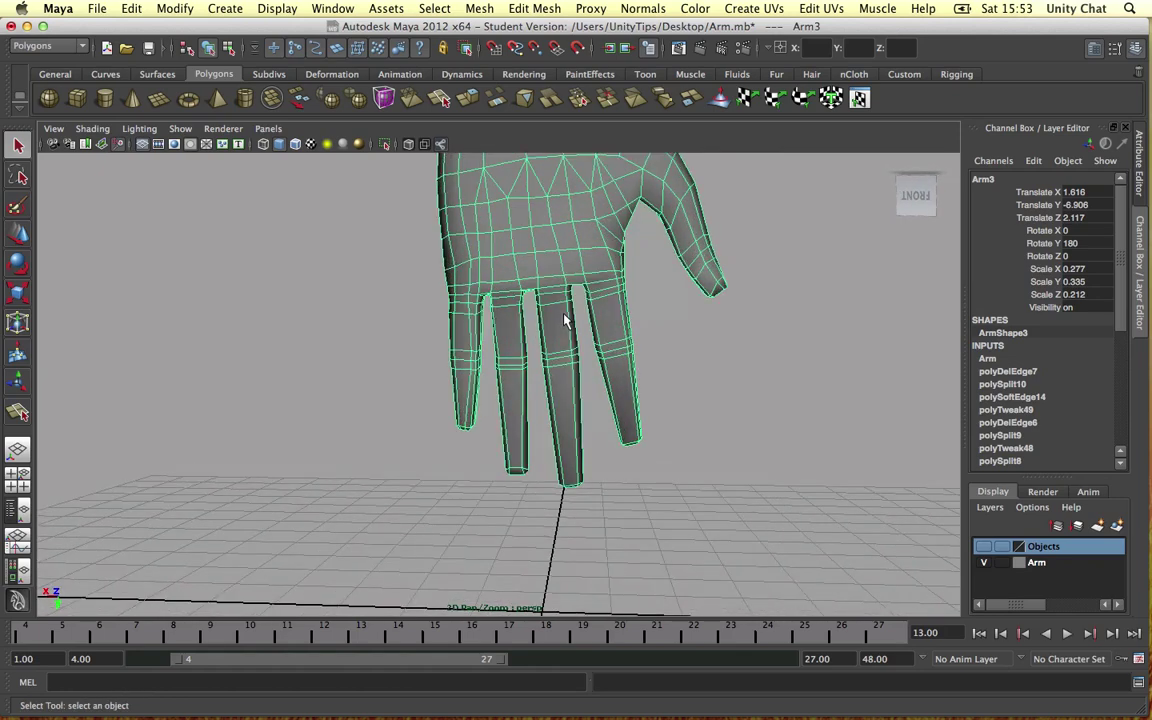
pyautogui.rightClick(541, 289)
pyautogui.moveTo(550, 271); pyautogui.dragTo(548, 268, button='right')
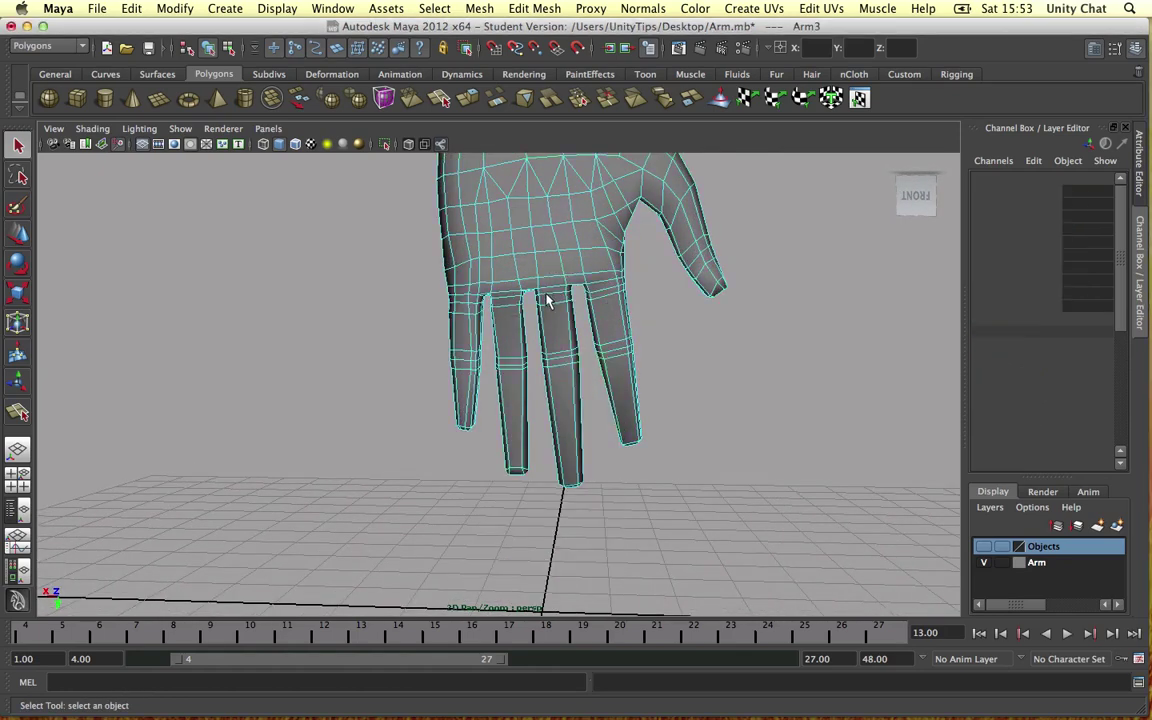
pyautogui.click(548, 297)
pyautogui.click(549, 295)
pyautogui.scroll(3, 540, 294)
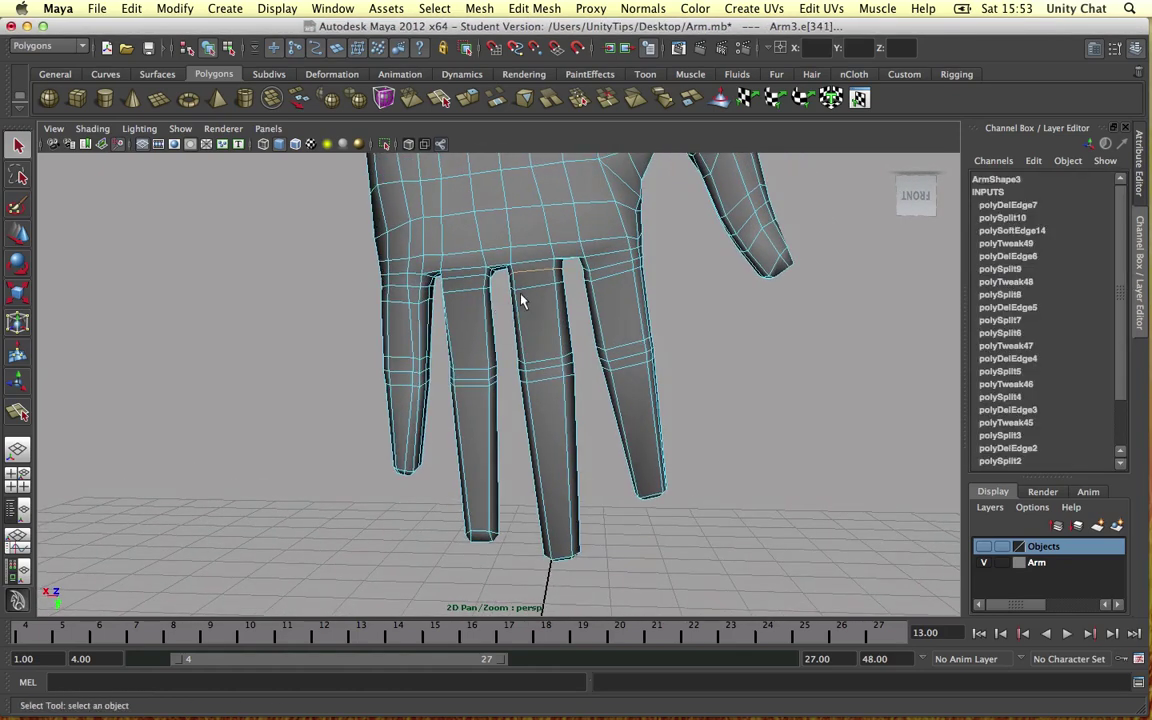
pyautogui.keyDown('shift'); pyautogui.moveTo(538, 275); pyautogui.dragTo(530, 375, button='right'); pyautogui.keyUp('shift')
pyautogui.keyDown('alt'); pyautogui.moveTo(533, 268); pyautogui.dragTo(538, 271, button='middle'); pyautogui.keyUp('alt')
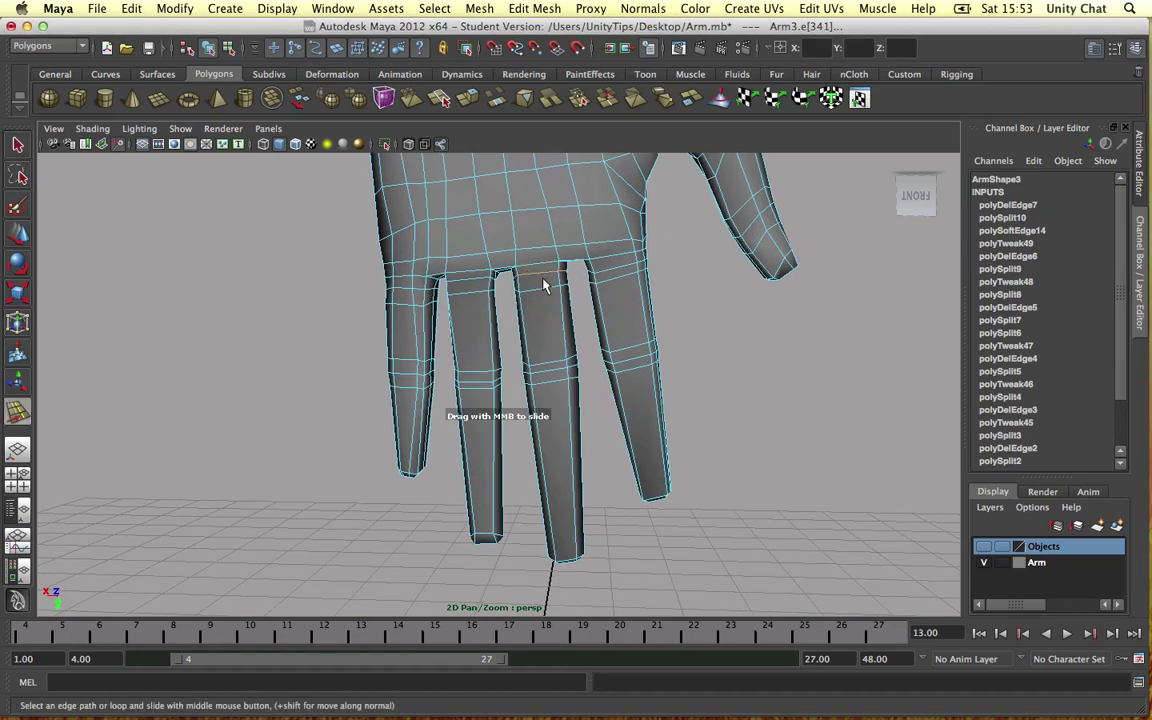
# Slide the ring finger's knuckle edge loop nearest the fingertip to adjust the spacing of the knuckle loops.
pyautogui.click(476, 285)
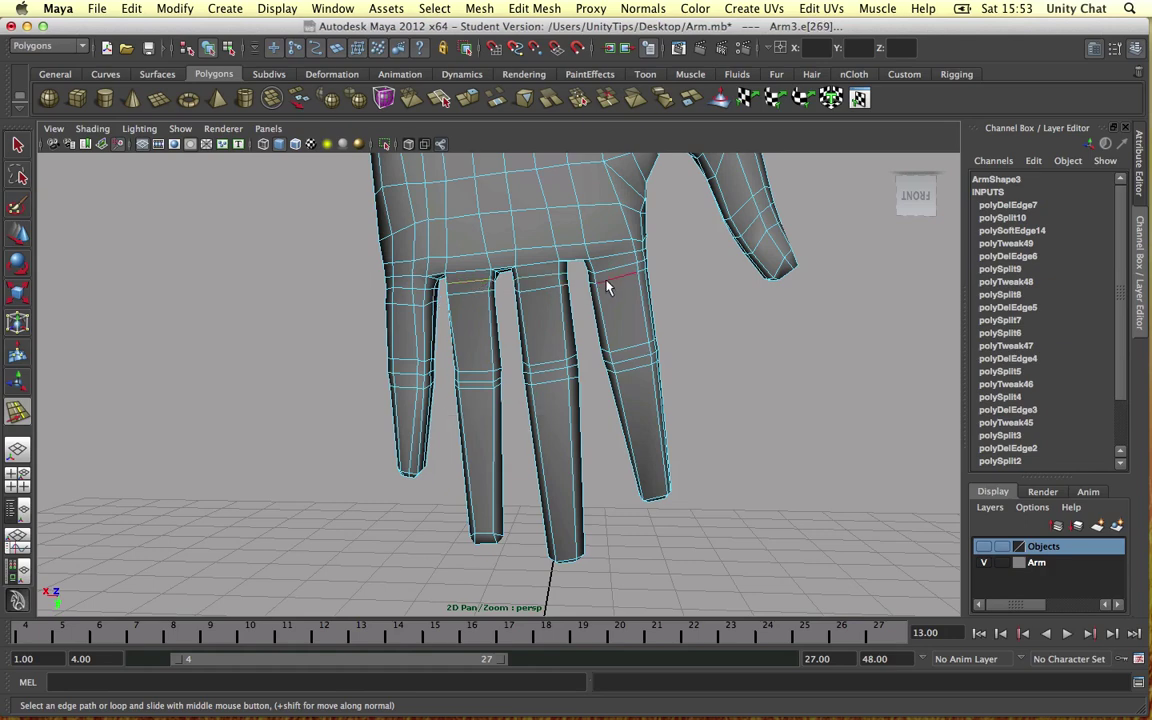
pyautogui.keyDown('alt'); pyautogui.moveTo(600, 290); pyautogui.dragTo(477, 333); pyautogui.keyUp('alt')
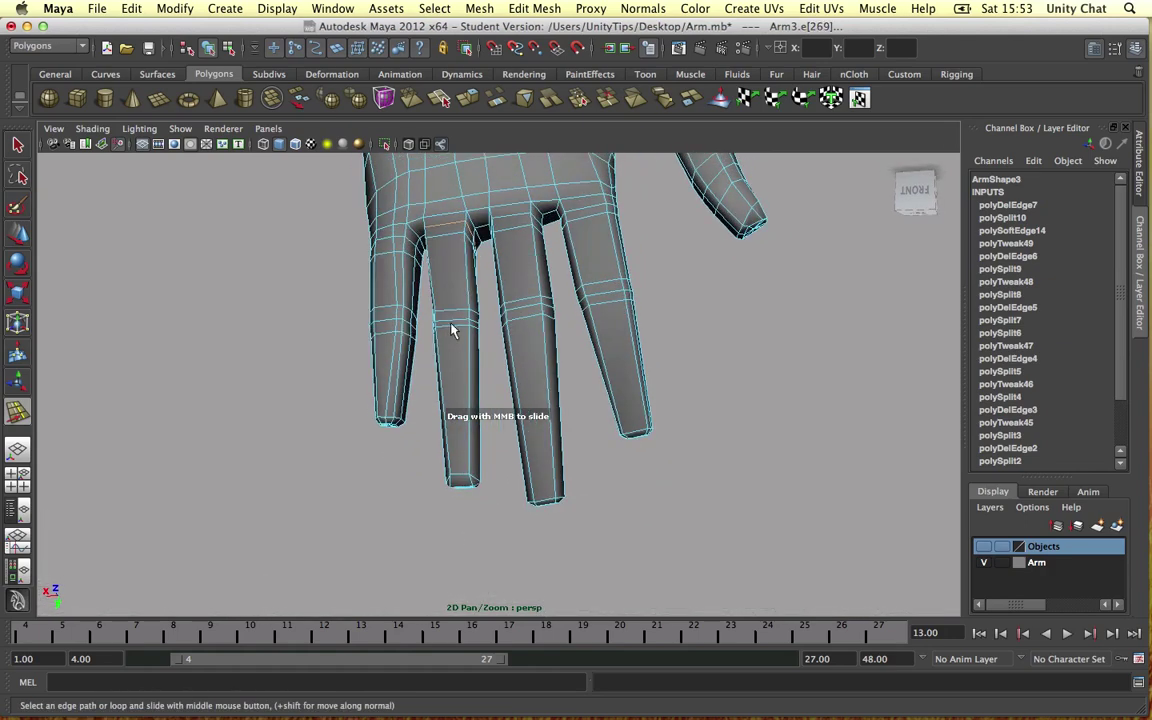
pyautogui.click(450, 334)
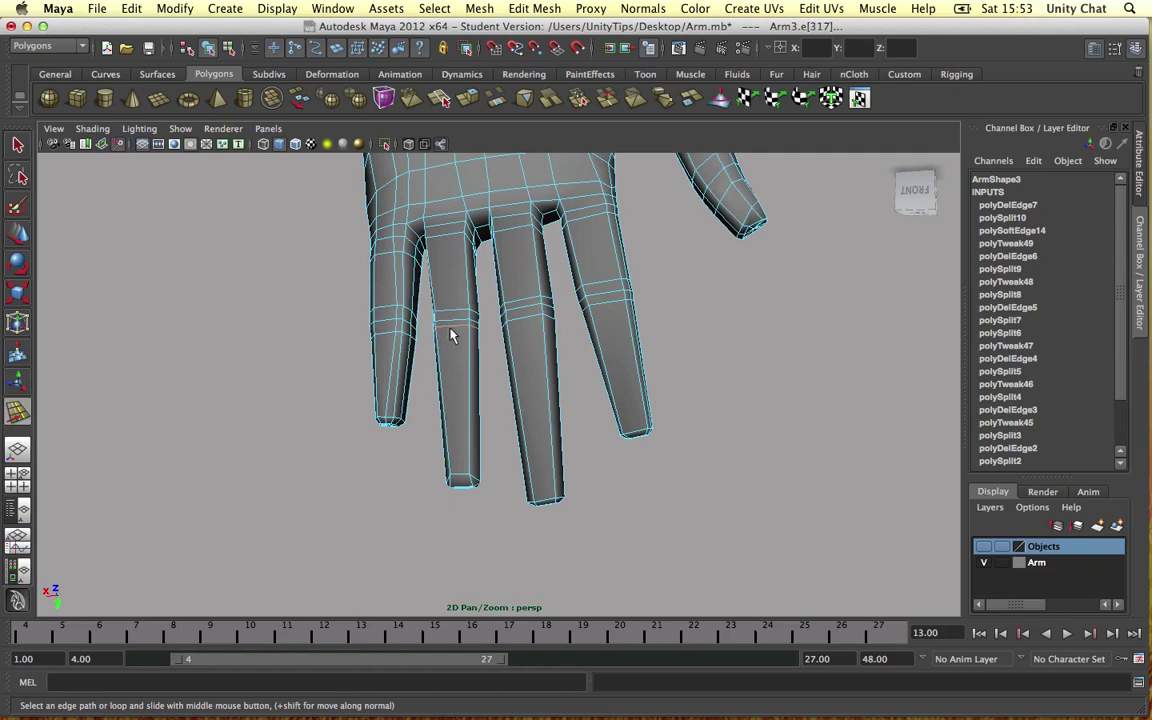
pyautogui.scroll(5, 455, 336)
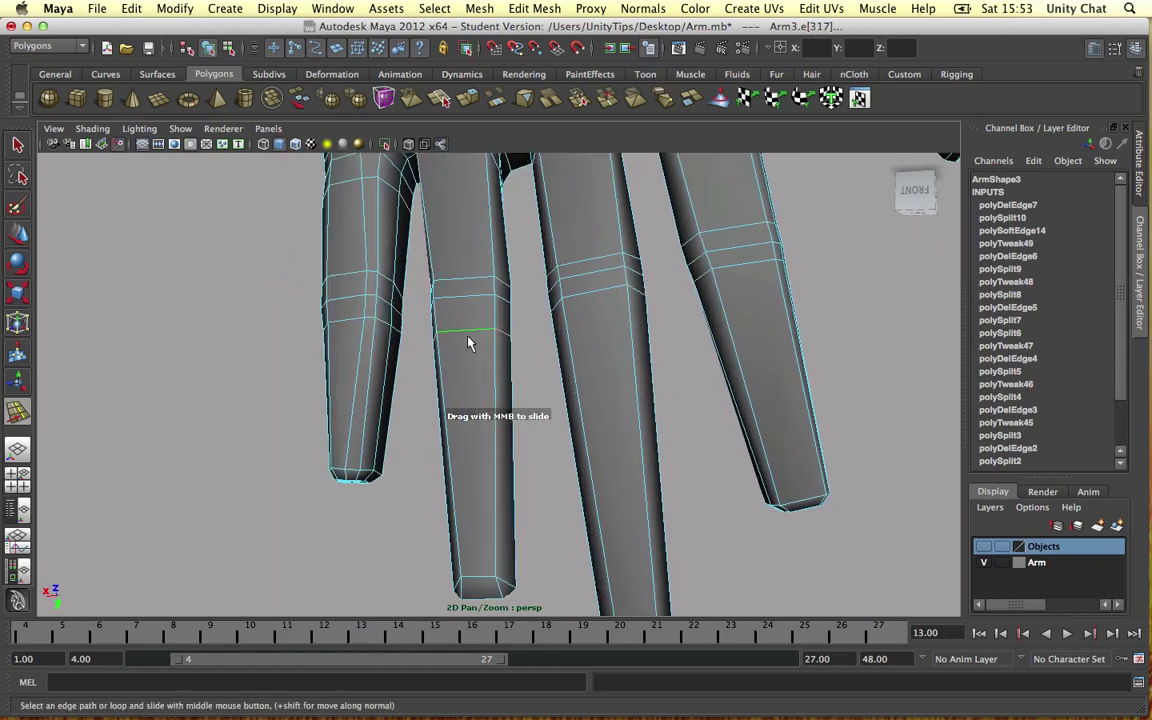
pyautogui.moveTo(465, 343); pyautogui.dragTo(450, 343, button='middle')
pyautogui.scroll(-5, 607, 353)
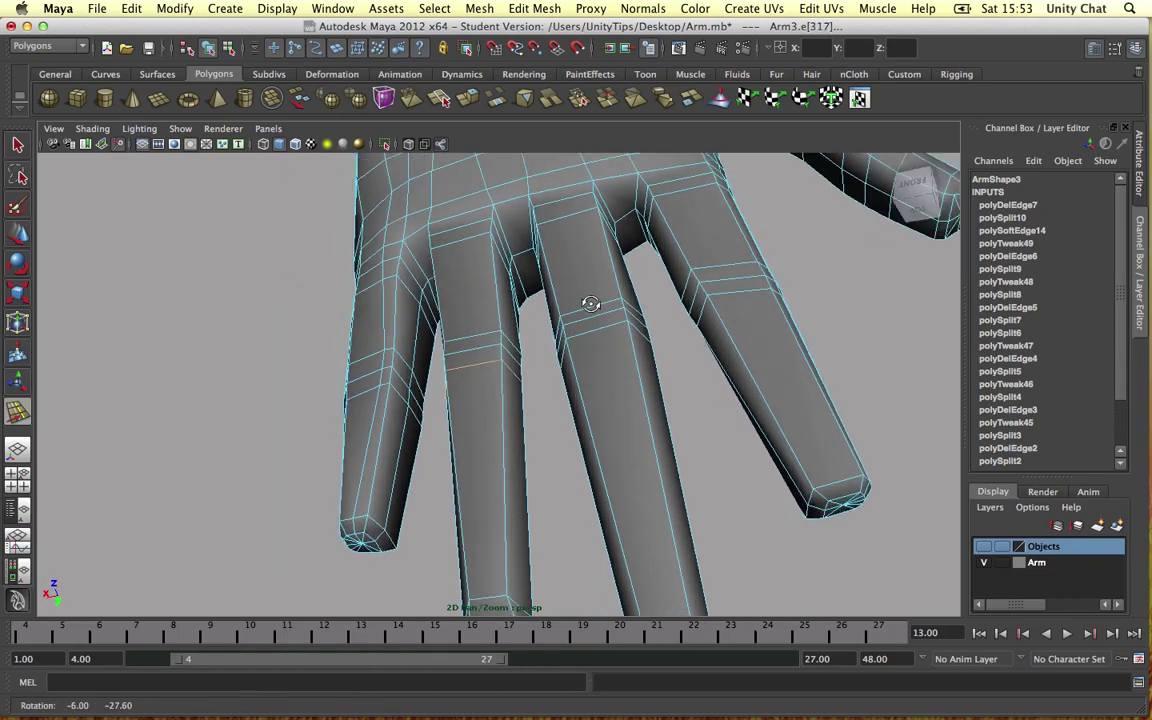
# Pull the centre vertices of the ring, middle and index fingertips outward to round the tips.
pyautogui.keyDown('alt'); pyautogui.moveTo(584, 298); pyautogui.dragTo(575, 190); pyautogui.keyUp('alt')
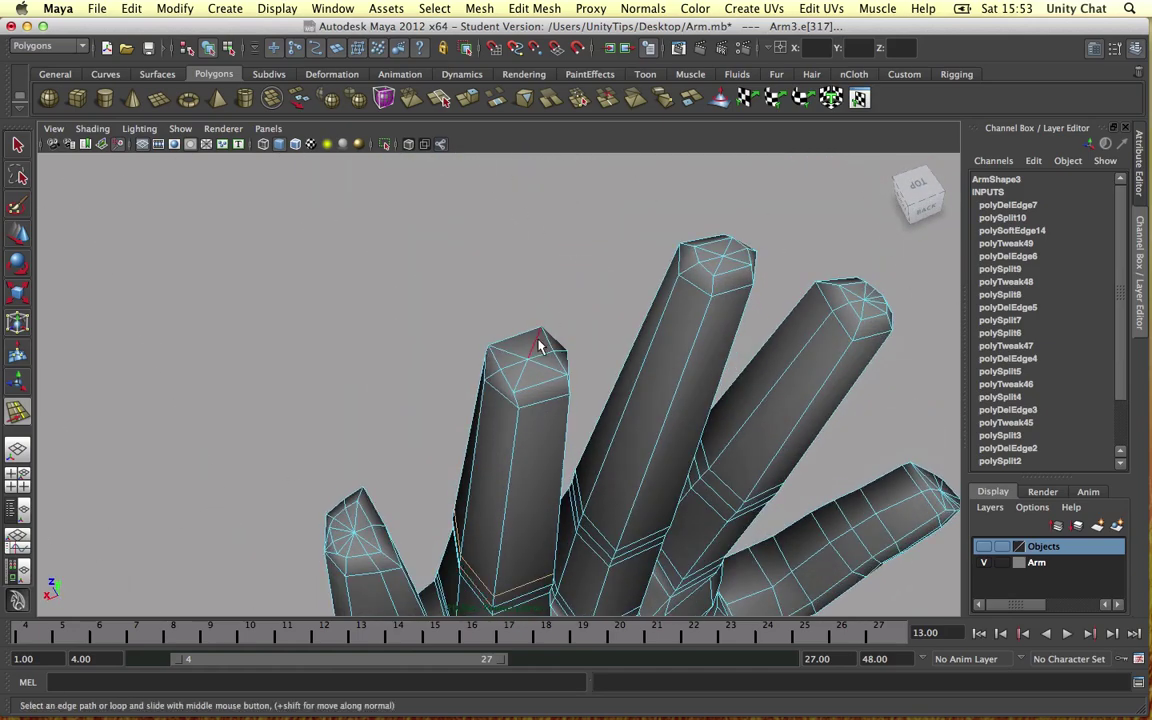
pyautogui.press('w')
pyautogui.click(512, 360)
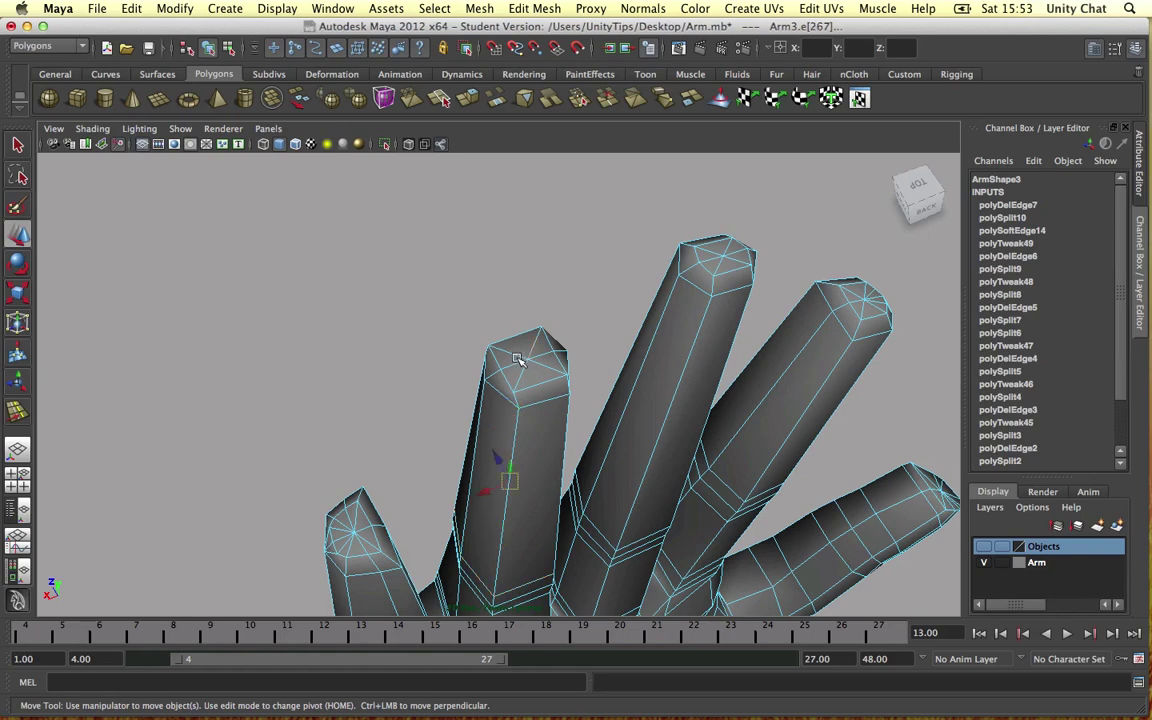
pyautogui.moveTo(535, 370); pyautogui.dragTo(468, 364, button='right')
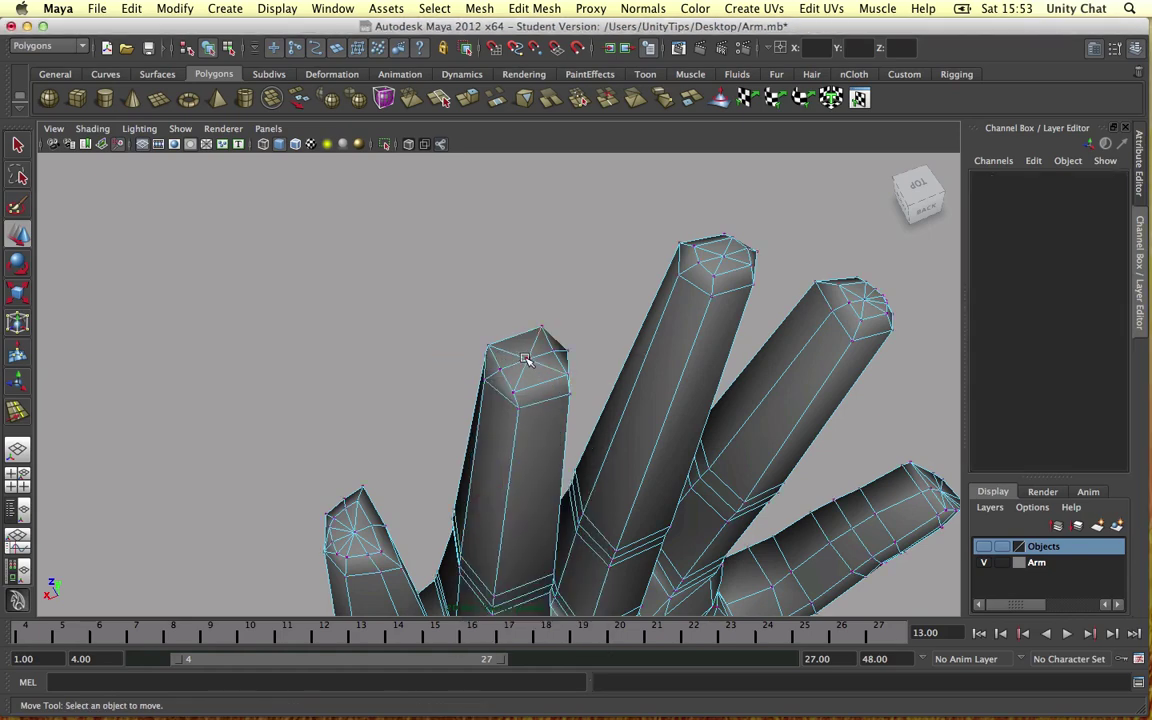
pyautogui.keyDown('alt'); pyautogui.moveTo(527, 360); pyautogui.dragTo(610, 370); pyautogui.keyUp('alt')
pyautogui.click(627, 252)
pyautogui.keyDown('alt'); pyautogui.moveTo(636, 226); pyautogui.dragTo(613, 228); pyautogui.keyUp('alt')
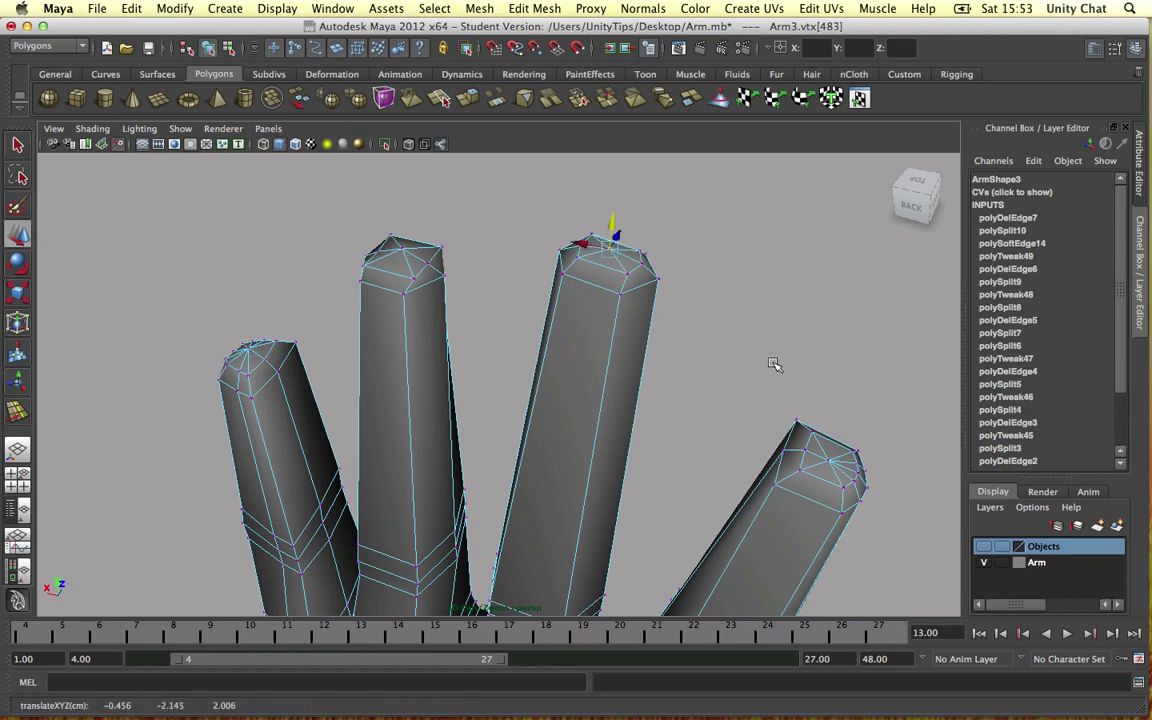
pyautogui.keyDown('alt'); pyautogui.moveTo(780, 363); pyautogui.dragTo(704, 371, button='middle'); pyautogui.keyUp('alt')
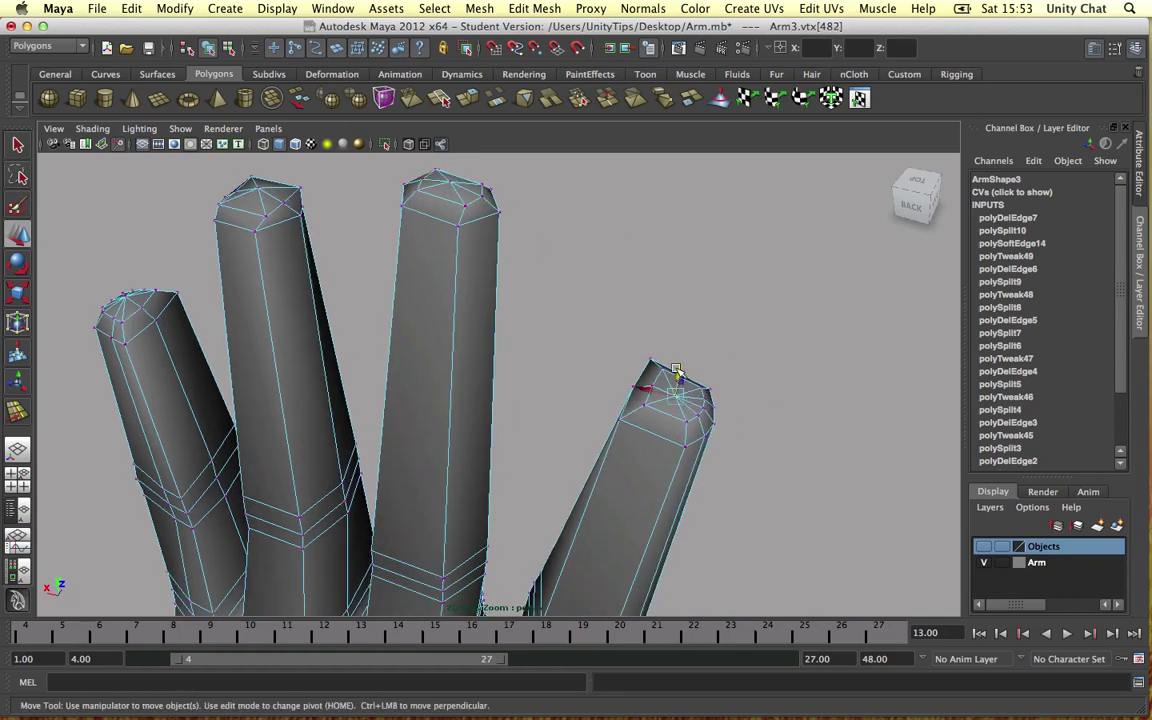
pyautogui.keyDown('alt'); pyautogui.moveTo(676, 370); pyautogui.dragTo(511, 233); pyautogui.keyUp('alt')
# Leave vertex editing, check the rounded fingertips, and save the scene.
pyautogui.moveTo(499, 287); pyautogui.dragTo(565, 264, button='right')
pyautogui.keyDown('alt'); pyautogui.moveTo(643, 278); pyautogui.dragTo(491, 294); pyautogui.keyUp('alt')
pyautogui.scroll(-3, 491, 294)
pyautogui.press('q')
pyautogui.press('super+s')
pyautogui.click(535, 401)
# Scale the two opposite vertices on the thumb tip's upper rim closer together.
pyautogui.keyDown('alt'); pyautogui.moveTo(468, 402); pyautogui.dragTo(504, 316, button='middle'); pyautogui.keyUp('alt')
pyautogui.click(434, 477)
pyautogui.scroll(6, 430, 404)
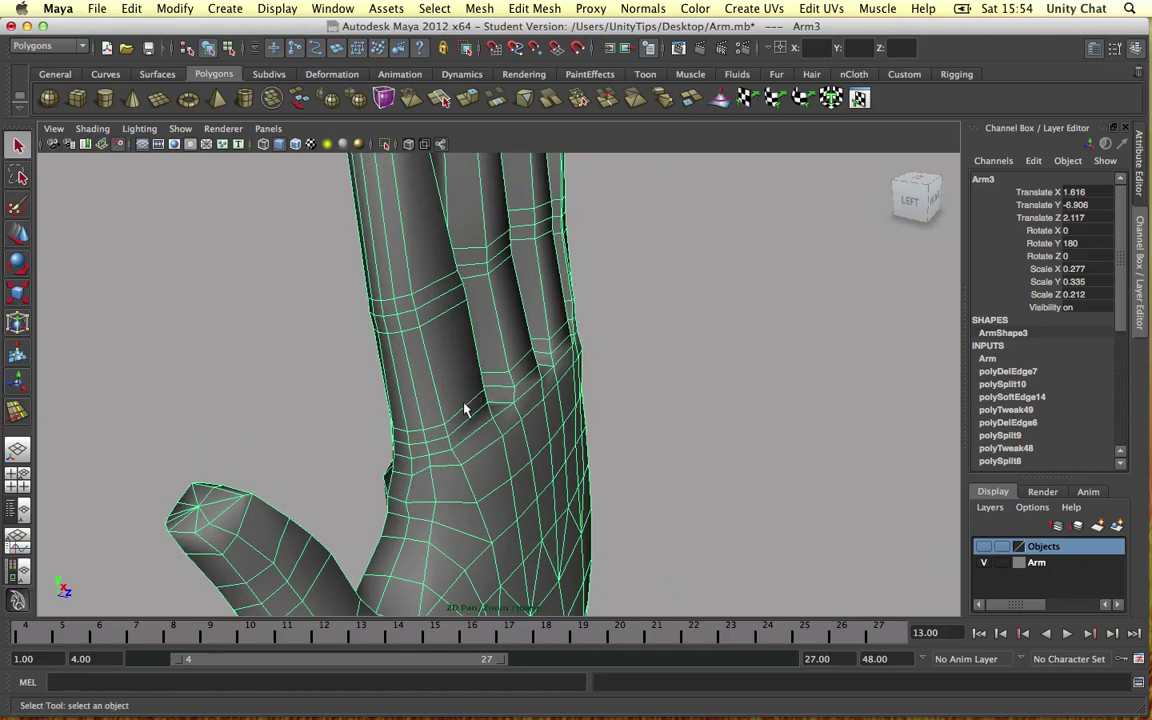
pyautogui.keyDown('alt'); pyautogui.moveTo(434, 383); pyautogui.dragTo(522, 501); pyautogui.keyUp('alt')
pyautogui.moveTo(524, 427); pyautogui.dragTo(480, 485, button='right')
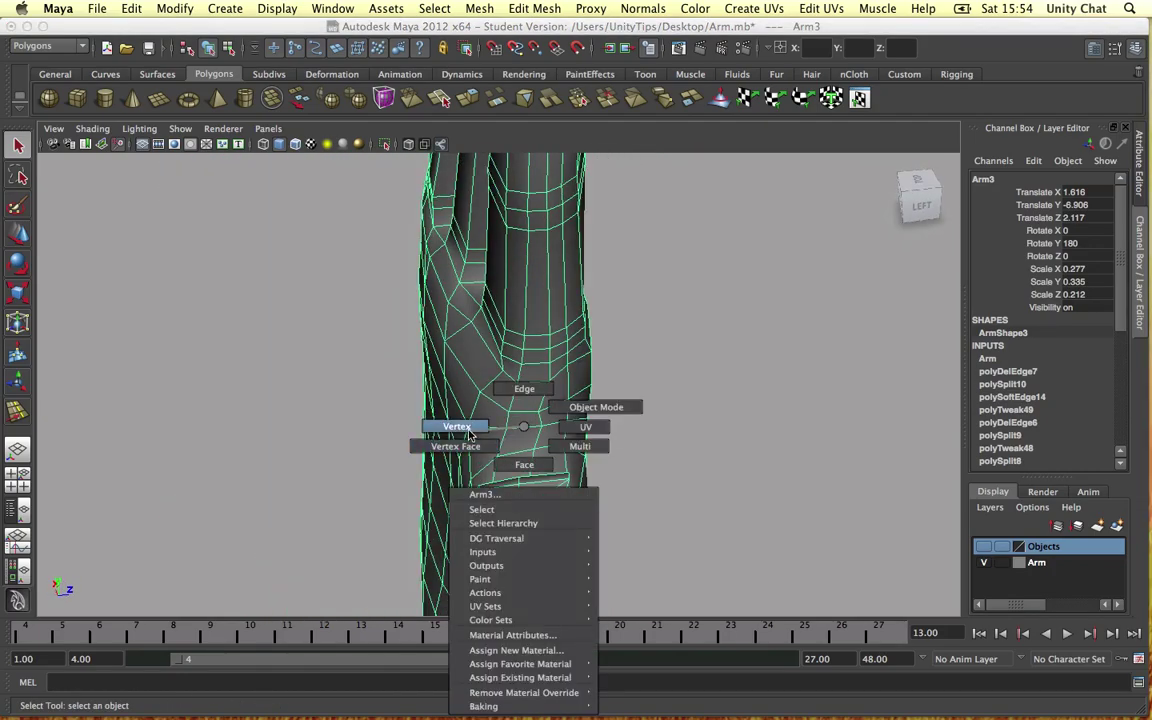
pyautogui.moveTo(469, 433); pyautogui.dragTo(465, 431, button='right')
pyautogui.keyDown('alt'); pyautogui.moveTo(520, 430); pyautogui.dragTo(476, 489); pyautogui.keyUp('alt')
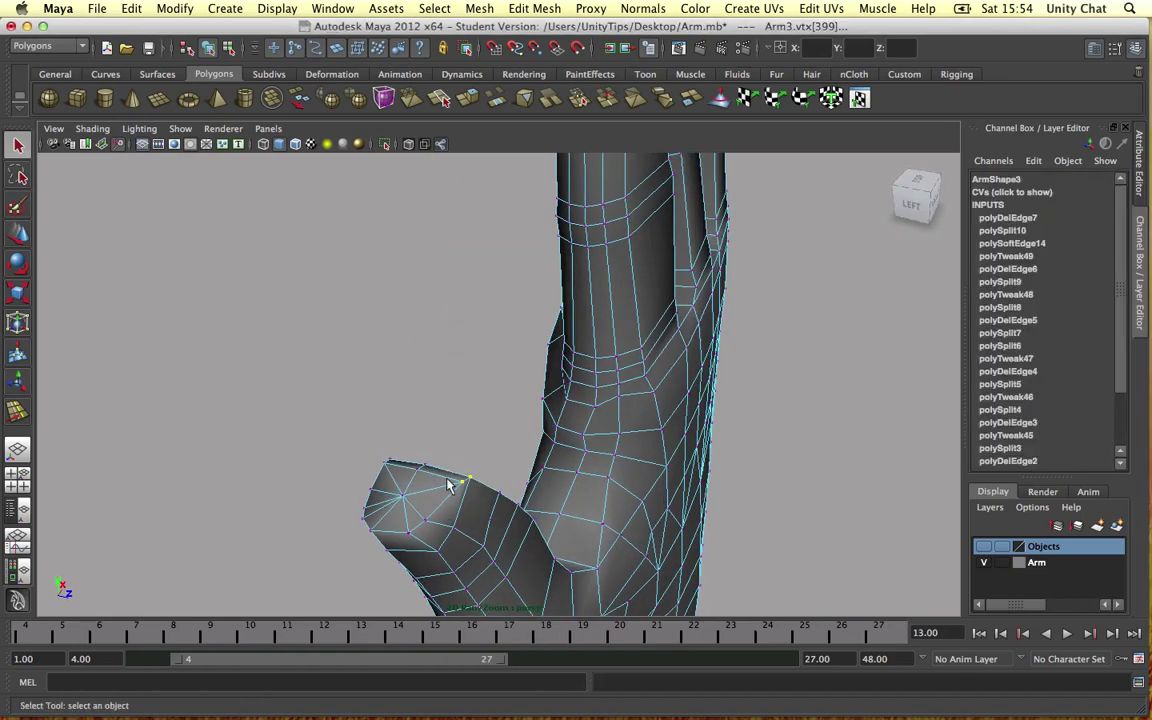
pyautogui.keyDown('shift'); pyautogui.click(386, 461); pyautogui.keyUp('shift')
pyautogui.press('r')
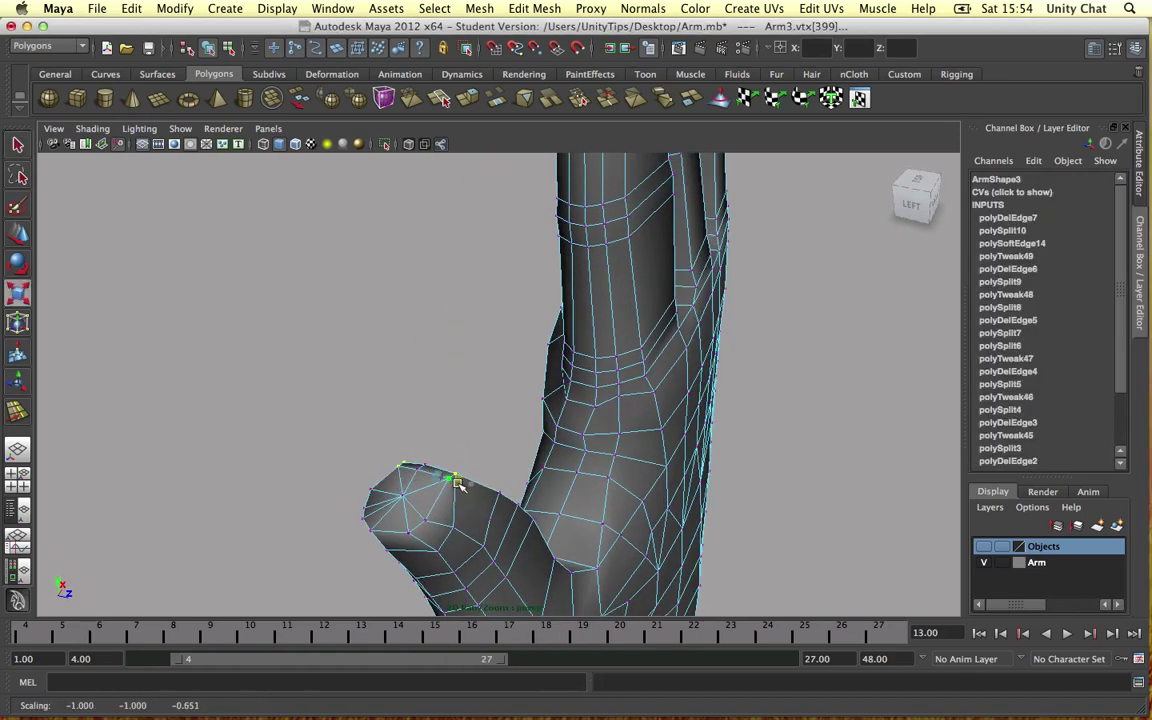
pyautogui.keyDown('alt'); pyautogui.moveTo(438, 419); pyautogui.dragTo(466, 411); pyautogui.keyUp('alt')
# Reposition the thumb tip's rim vertices and pull its centre vertex outward to round the tip.
pyautogui.press('w')
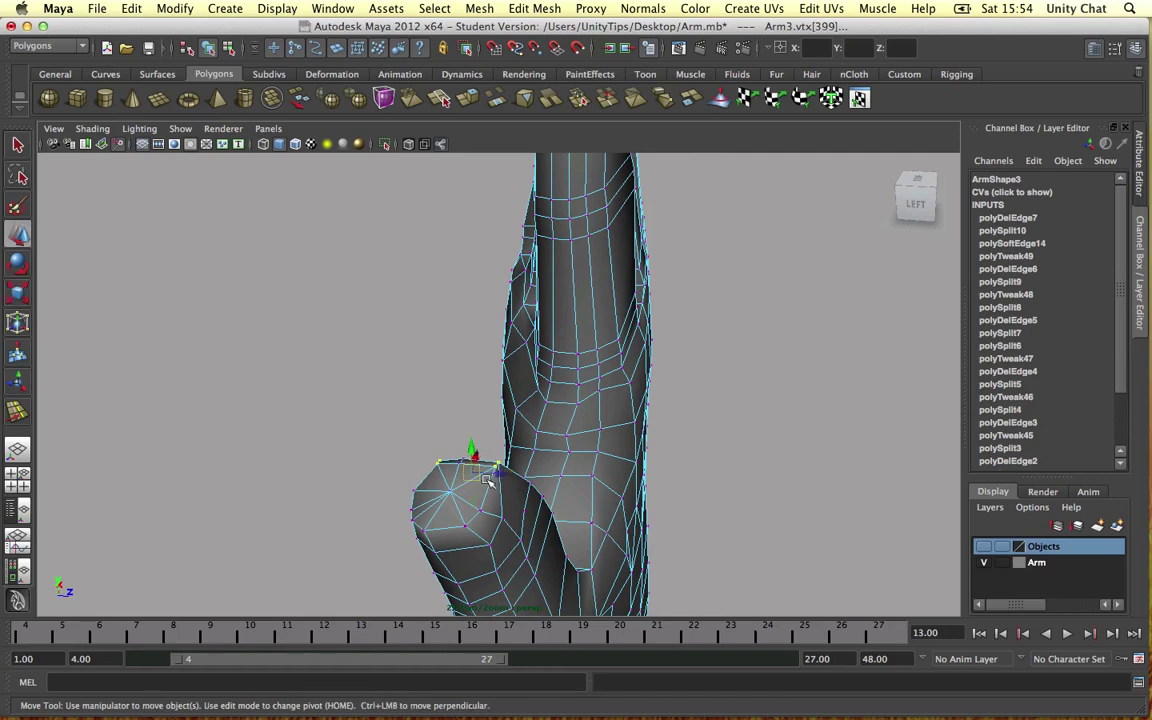
pyautogui.keyDown('alt'); pyautogui.moveTo(499, 476); pyautogui.dragTo(463, 463); pyautogui.keyUp('alt')
pyautogui.click(470, 466)
pyautogui.press('super+z')
pyautogui.click(450, 416)
pyautogui.keyDown('alt'); pyautogui.moveTo(450, 416); pyautogui.dragTo(489, 505); pyautogui.keyUp('alt')
pyautogui.click(497, 508)
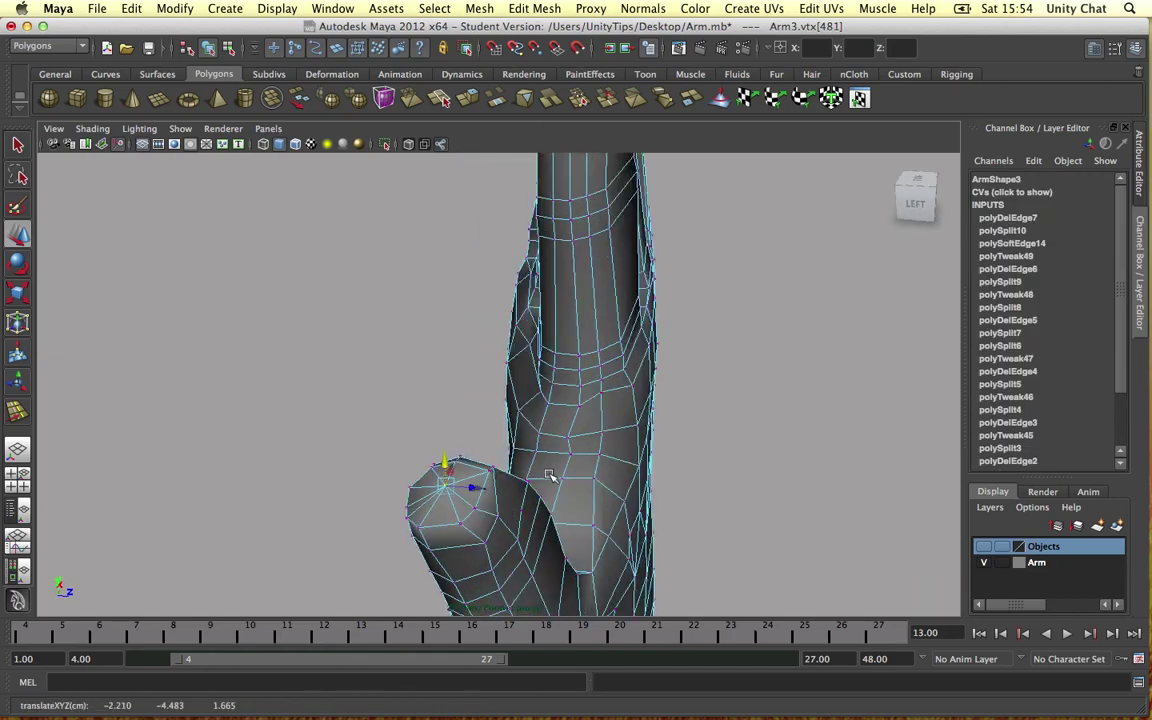
# Return to object mode, inspect the thumb and hand from several sides, and save the scene.
pyautogui.moveTo(488, 426); pyautogui.dragTo(493, 480, button='right')
pyautogui.moveTo(540, 417); pyautogui.dragTo(545, 412, button='right')
pyautogui.click(486, 391)
pyautogui.keyDown('alt'); pyautogui.moveTo(464, 393); pyautogui.dragTo(399, 378); pyautogui.keyUp('alt')
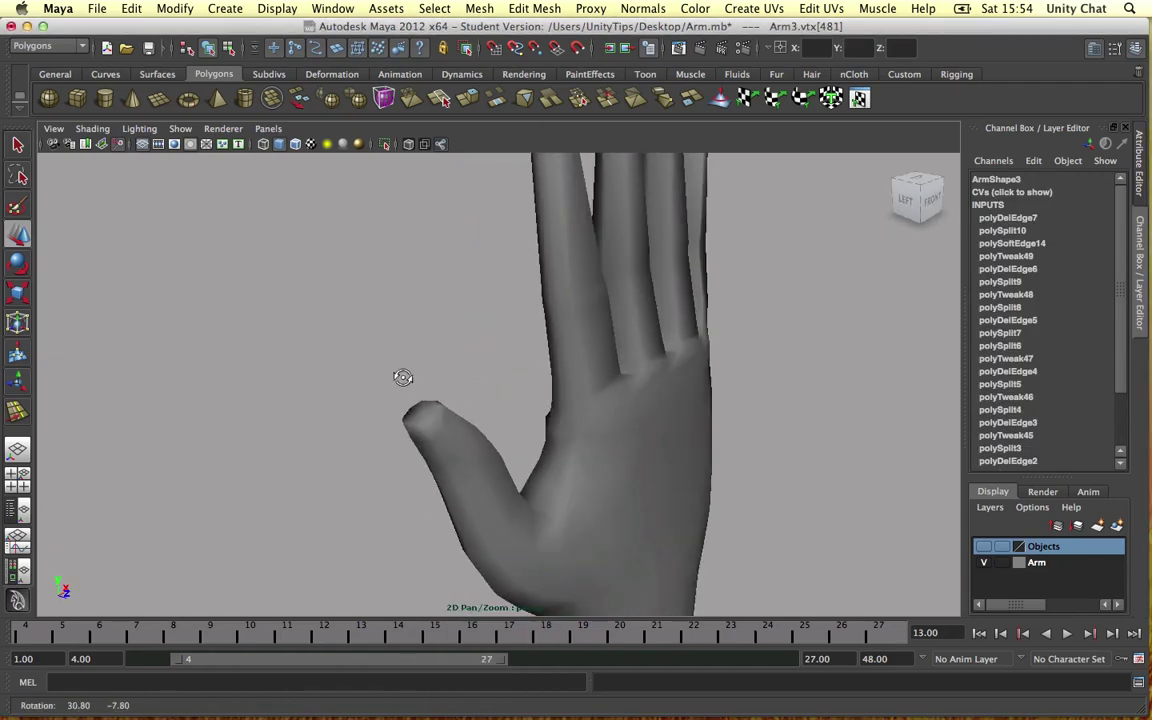
pyautogui.scroll(-5, 483, 378)
pyautogui.keyDown('alt'); pyautogui.moveTo(483, 367); pyautogui.dragTo(355, 400); pyautogui.keyUp('alt')
pyautogui.scroll(5, 496, 404)
pyautogui.press('q')
pyautogui.press('super+s')
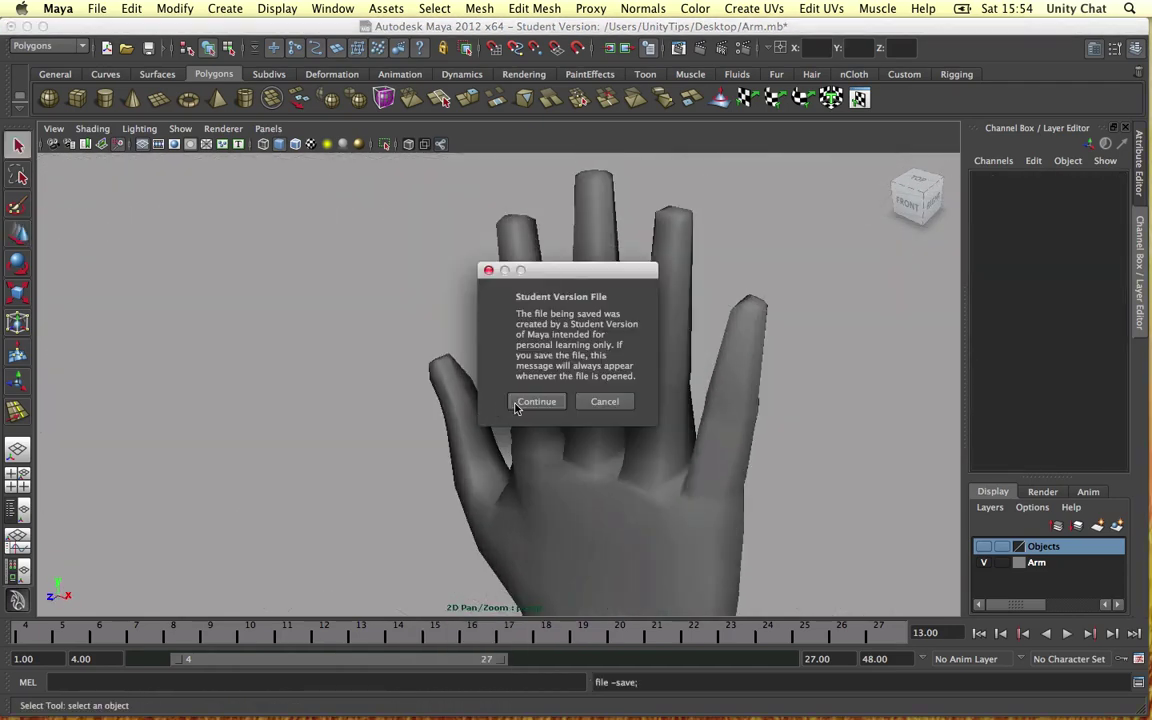
pyautogui.click(525, 403)
# Undo the last three actions to get back to vertex editing, and save the scene again.
pyautogui.keyDown('alt'); pyautogui.moveTo(451, 423); pyautogui.dragTo(473, 400); pyautogui.keyUp('alt')
pyautogui.press('super+z')
pyautogui.press('super+z')
pyautogui.press('super+z')
pyautogui.click(490, 370)
pyautogui.press('super+s')
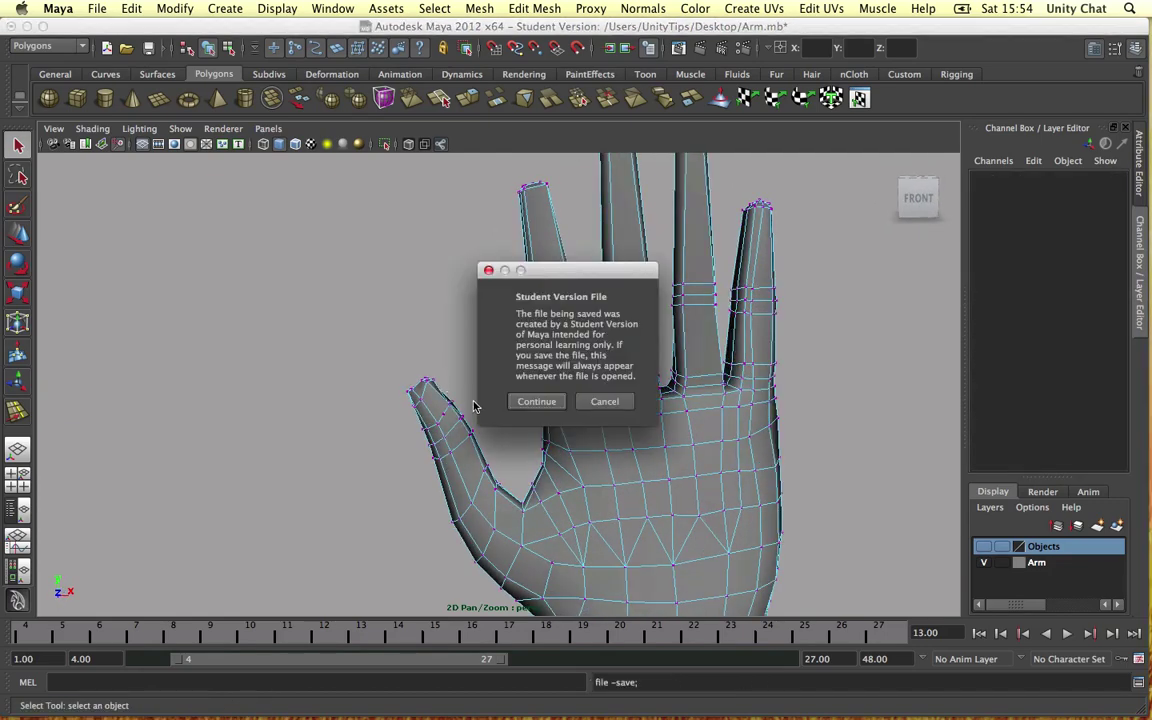
pyautogui.click(536, 402)
# Move two vertices near the thumb tip, on the side facing the index finger, outward to smooth the thumb's contour.
pyautogui.scroll(3, 498, 401)
pyautogui.scroll(5, 465, 386)
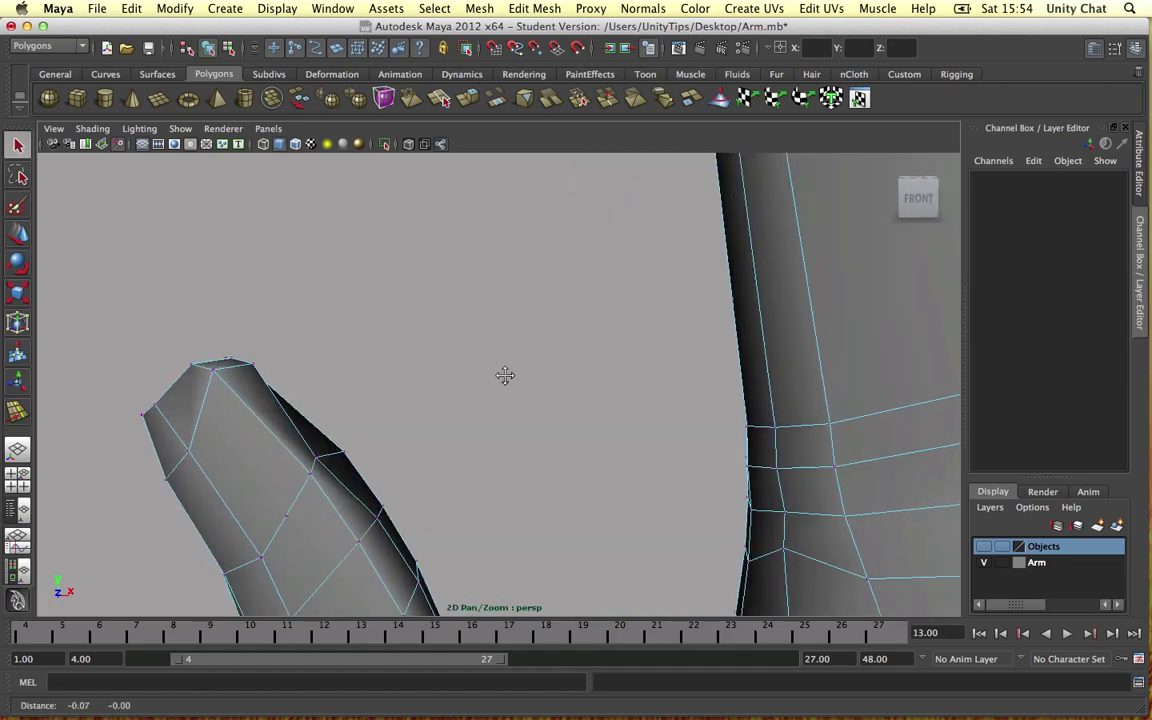
pyautogui.click(322, 360)
pyautogui.press('w')
pyautogui.moveTo(322, 360); pyautogui.dragTo(398, 403)
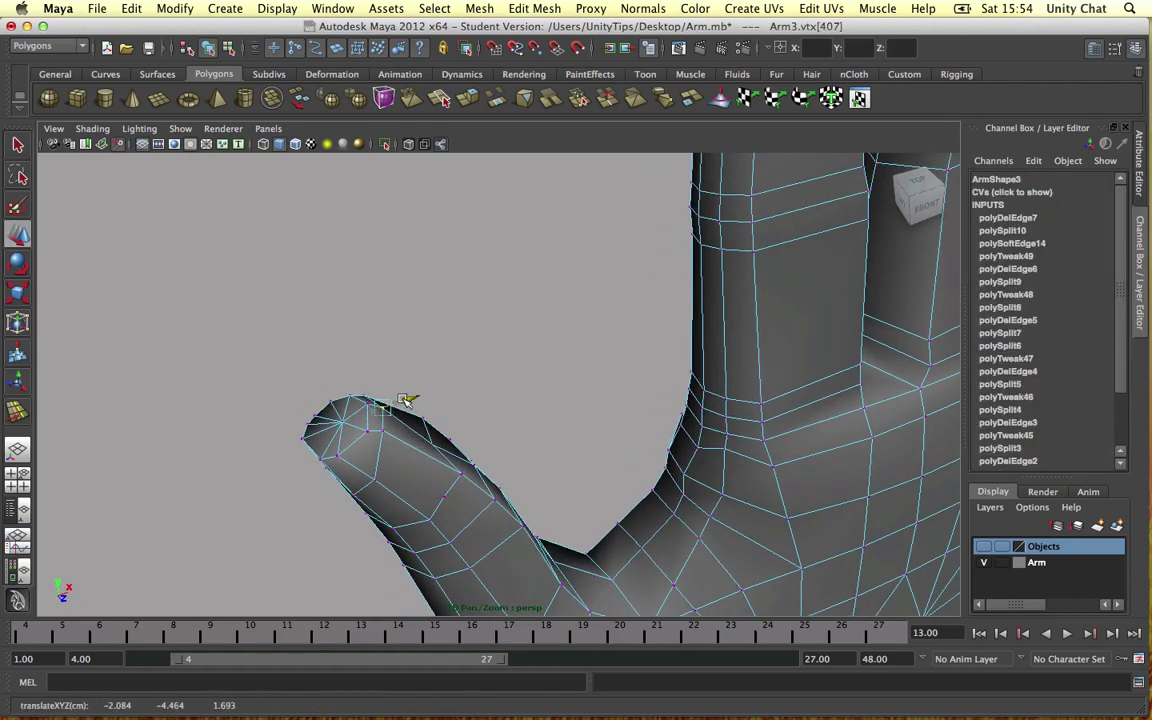
pyautogui.moveTo(444, 442); pyautogui.dragTo(459, 430)
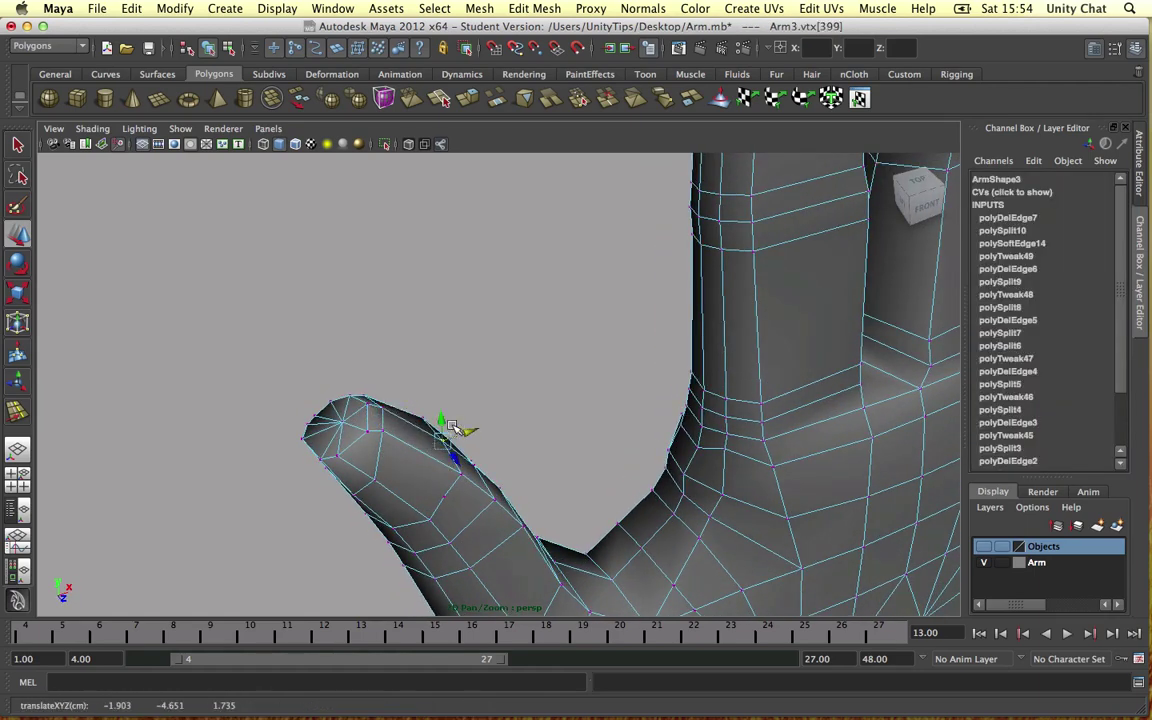
# Switch the hand to object mode, save the scene, and review the reshaped thumb within the whole hand.
pyautogui.moveTo(440, 420); pyautogui.dragTo(486, 408, button='right')
pyautogui.press('super+s')
pyautogui.click(532, 403)
pyautogui.scroll(-10, 532, 412)
pyautogui.keyDown('alt'); pyautogui.moveTo(543, 404); pyautogui.dragTo(460, 392); pyautogui.keyUp('alt')
pyautogui.scroll(-5, 406, 402)
pyautogui.scroll(8, 500, 415)
# Switch the hand back to vertex editing around the web between thumb and index finger.
pyautogui.click(596, 449)
pyautogui.scroll(5, 596, 449)
pyautogui.keyDown('alt'); pyautogui.moveTo(572, 458); pyautogui.dragTo(577, 396, button='middle'); pyautogui.keyUp('alt')
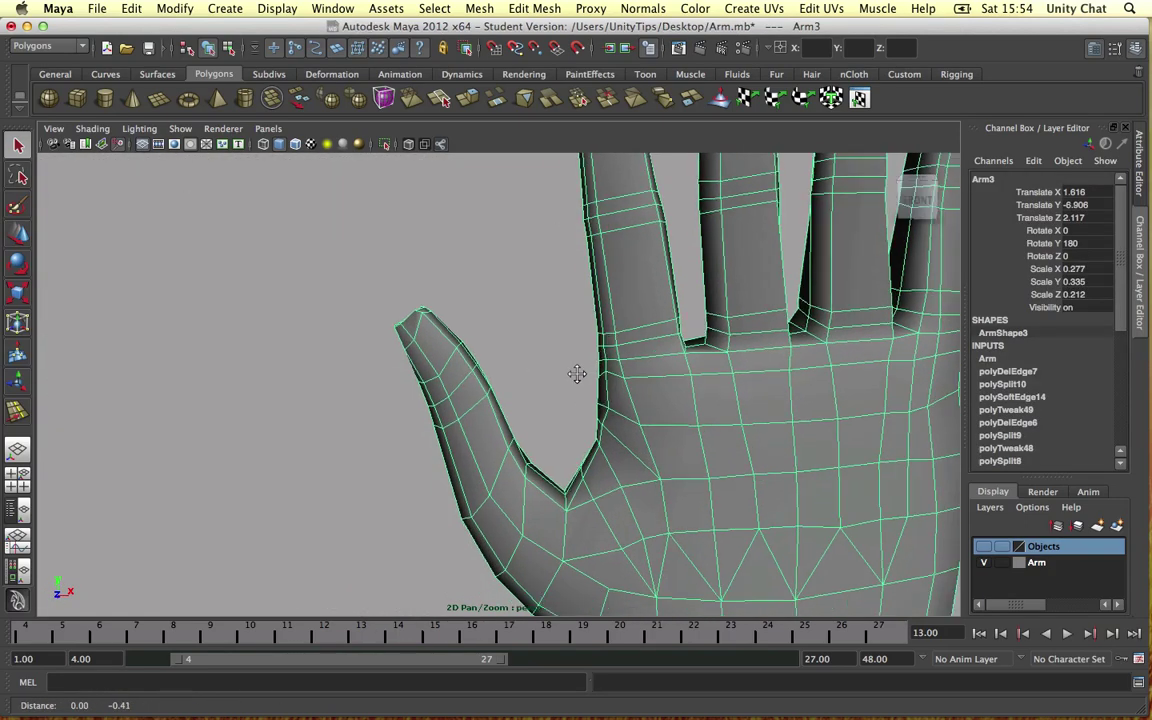
pyautogui.moveTo(581, 426); pyautogui.dragTo(531, 433, button='right')
pyautogui.keyDown('alt'); pyautogui.moveTo(531, 433); pyautogui.dragTo(540, 339, button='middle'); pyautogui.keyUp('alt')
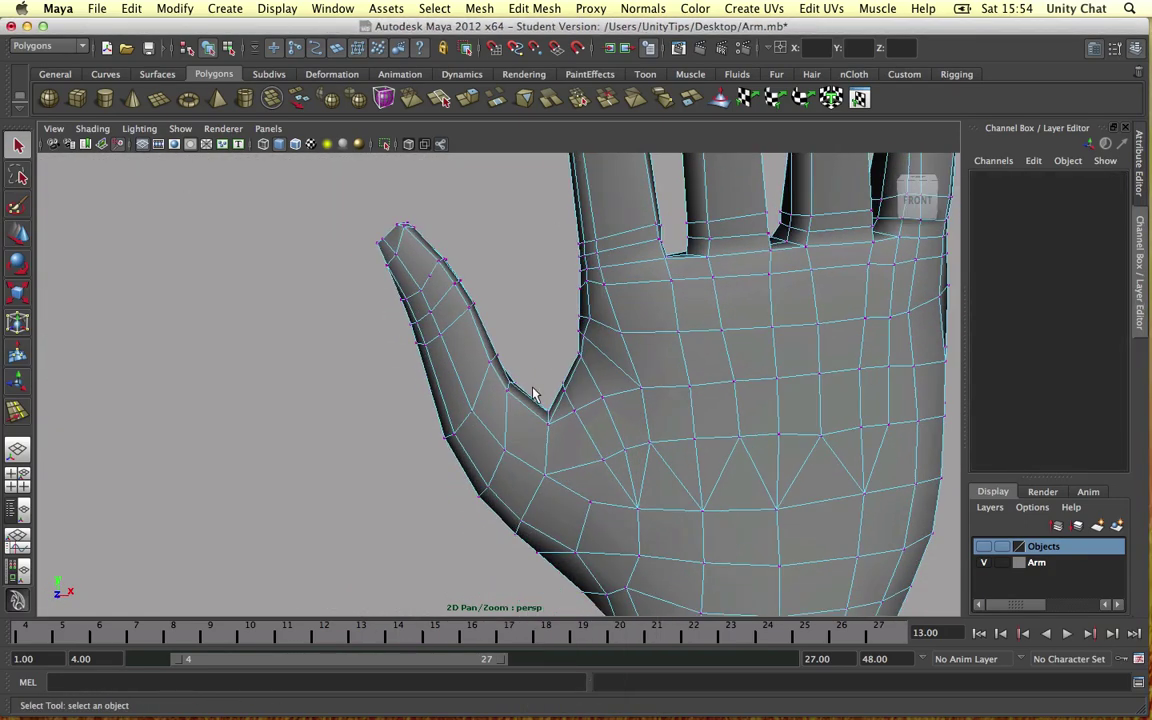
# Try to move the vertex at the lowest point of the thumb web, and undo the attempt.
pyautogui.click(553, 409)
pyautogui.press('w')
pyautogui.moveTo(553, 383); pyautogui.dragTo(574, 396)
pyautogui.press('z')
pyautogui.press('z')
# Raise the vertices at the lowest point of the thumb web to round off the sharp valley.
pyautogui.click(509, 352)
pyautogui.click(554, 374)
pyautogui.click(547, 389)
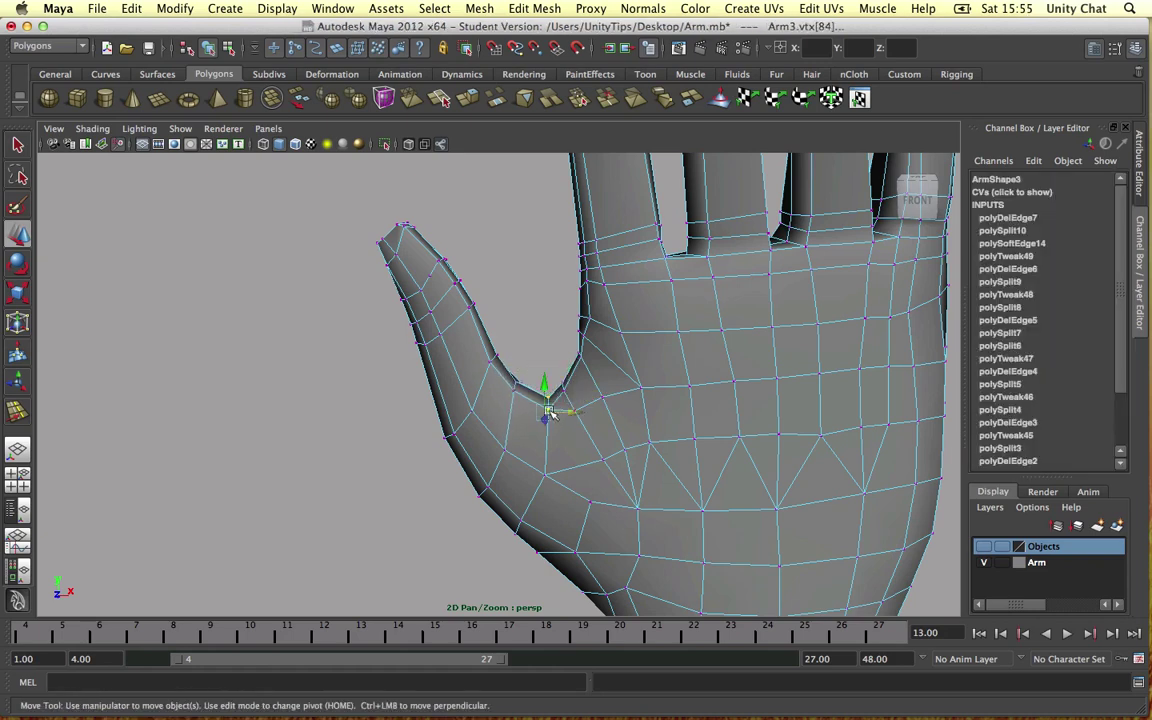
pyautogui.click(522, 329)
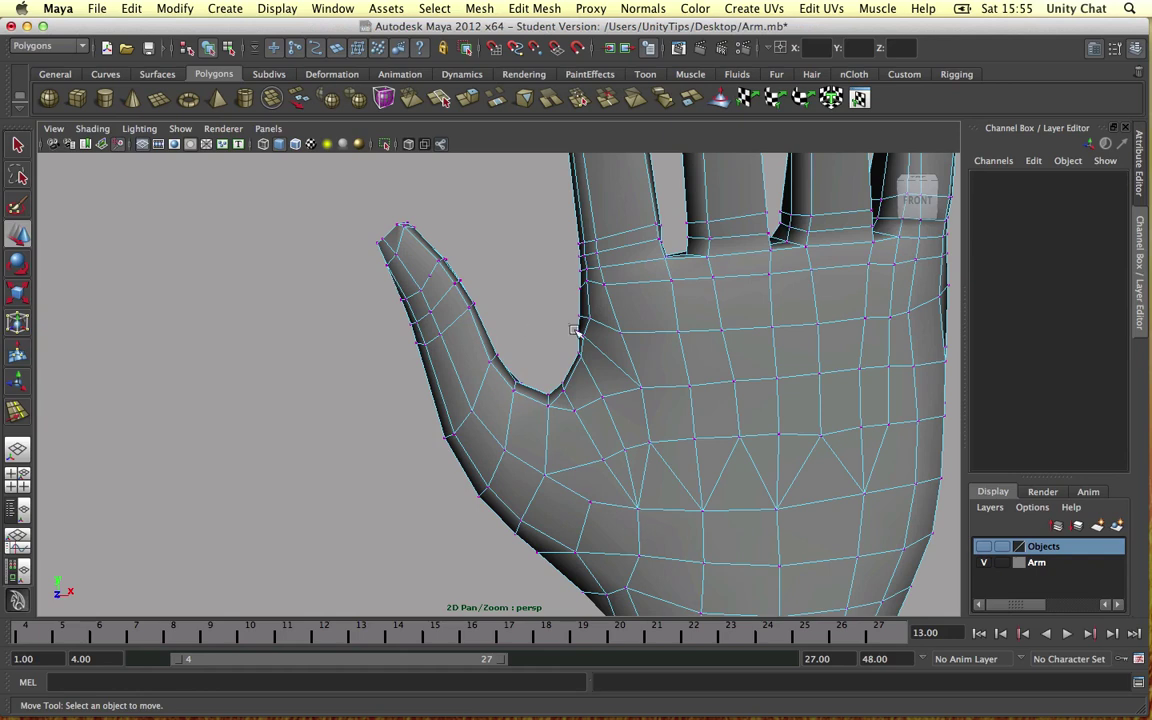
# Move the vertices where the thumb web meets the index finger's base to continue the rounded curve.
pyautogui.moveTo(582, 337)
pyautogui.mouseDown()
pyautogui.moveTo(587, 347)
pyautogui.moveTo(581, 314)
pyautogui.mouseUp()
pyautogui.click(560, 348)
pyautogui.moveTo(590, 365); pyautogui.dragTo(574, 320)
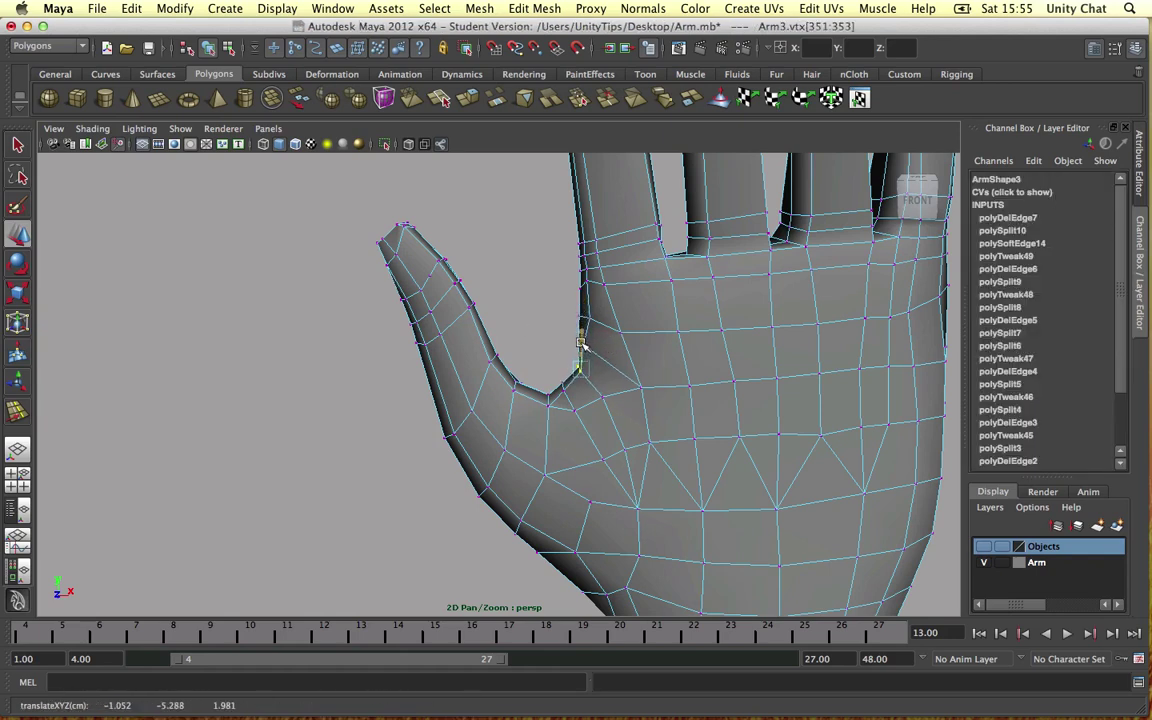
pyautogui.click(583, 345)
pyautogui.moveTo(599, 346); pyautogui.dragTo(508, 272)
pyautogui.click(572, 332)
pyautogui.click(547, 383)
# Switch to edge editing and shift the lengthwise edges along the centre of the thumb web sideways.
pyautogui.click(492, 272)
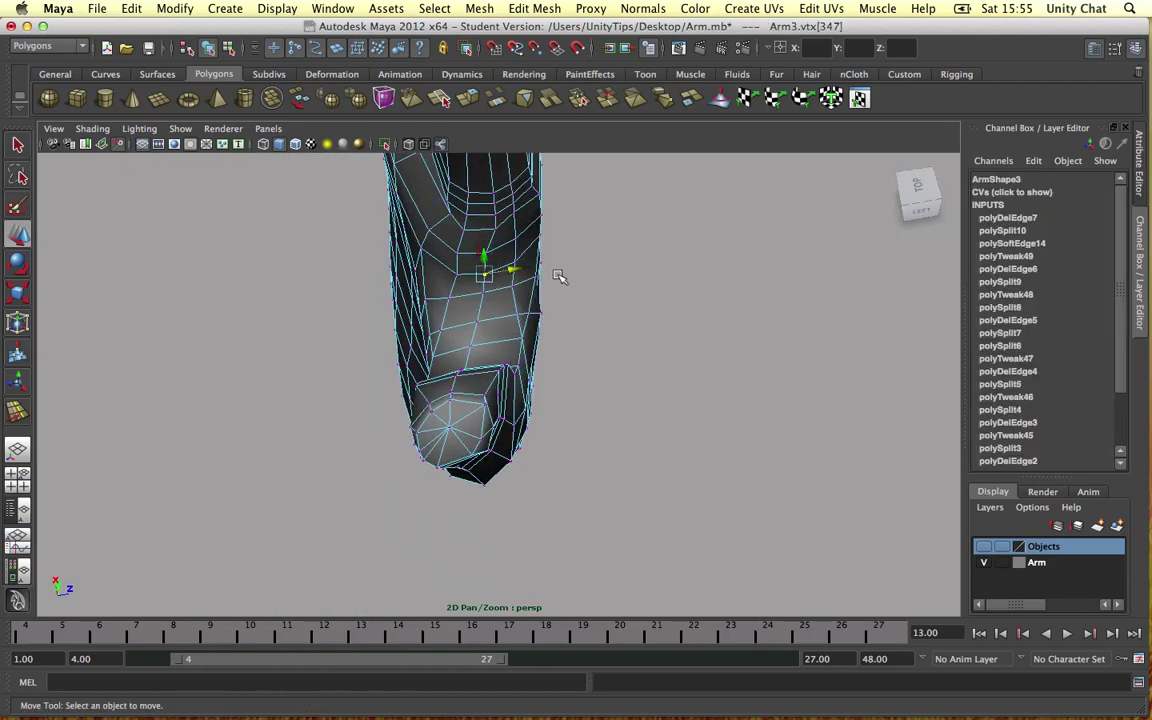
pyautogui.click(491, 256)
pyautogui.press('F10')
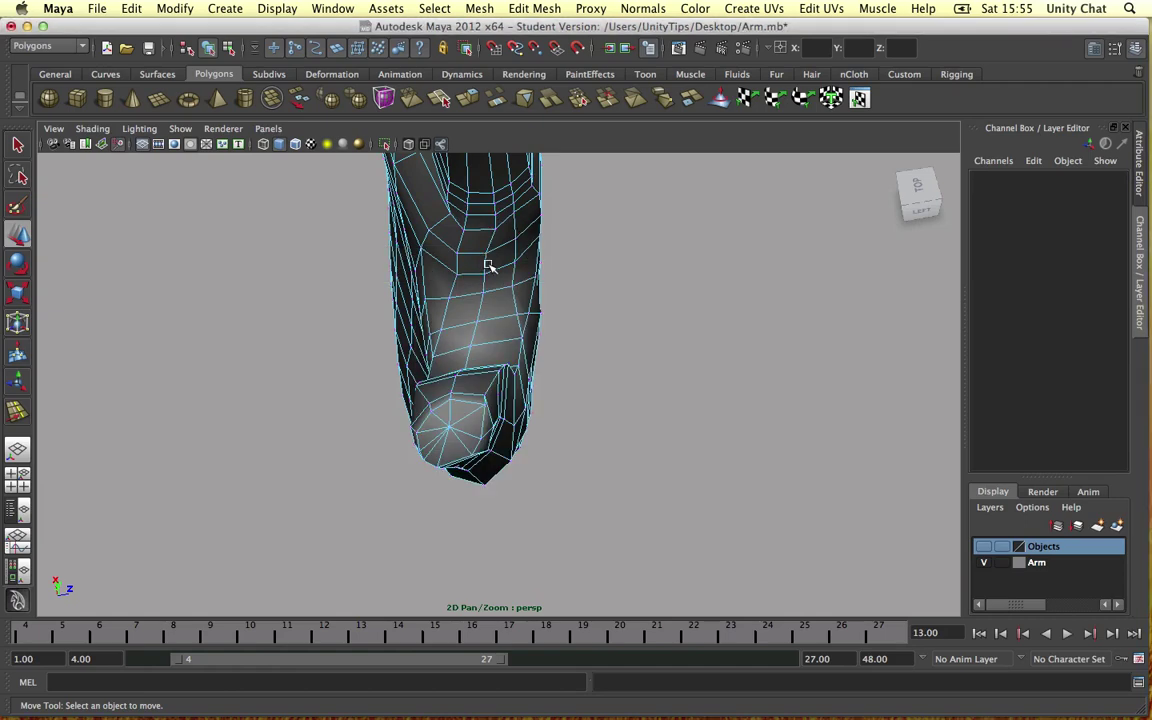
pyautogui.click(487, 263)
pyautogui.click(578, 326)
pyautogui.keyDown('alt'); pyautogui.moveTo(578, 326); pyautogui.dragTo(482, 412); pyautogui.keyUp('alt')
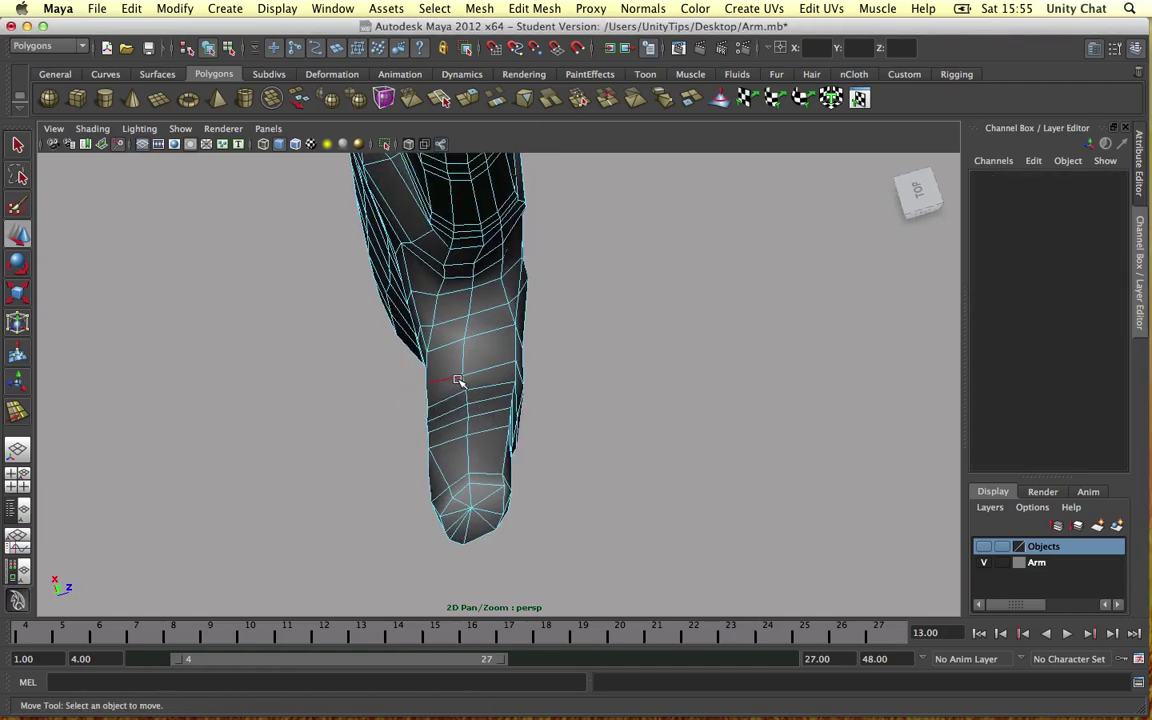
pyautogui.click(465, 385)
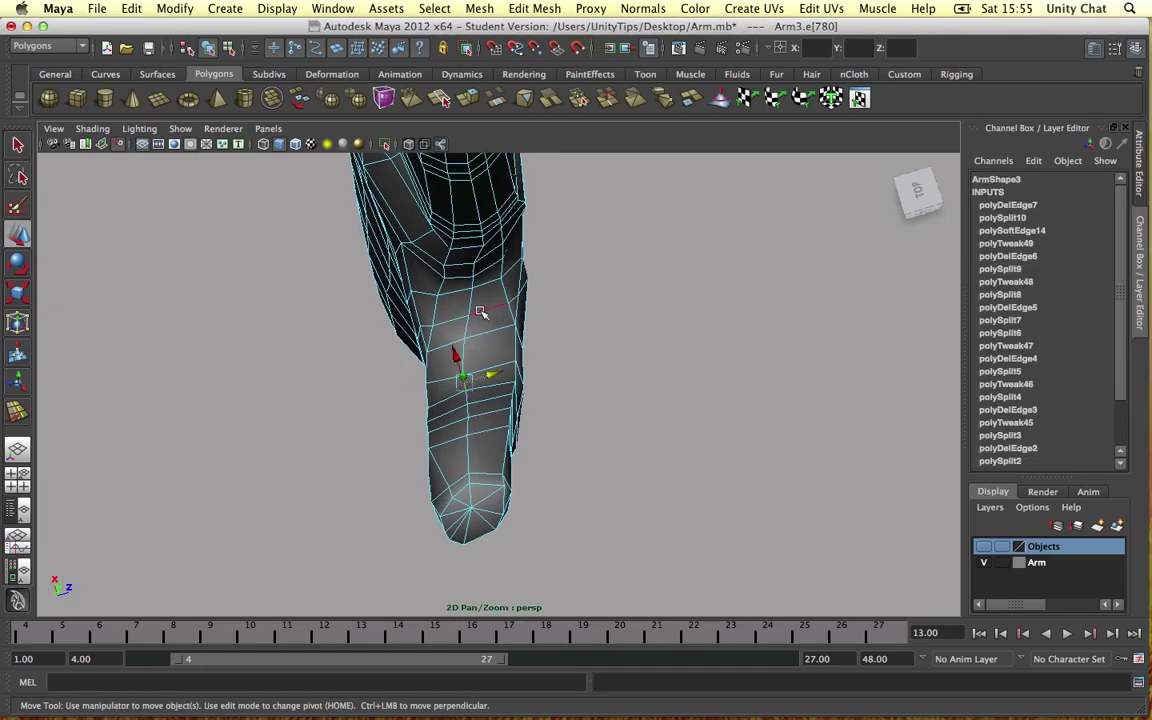
pyautogui.click(472, 298)
pyautogui.moveTo(497, 331); pyautogui.dragTo(499, 337)
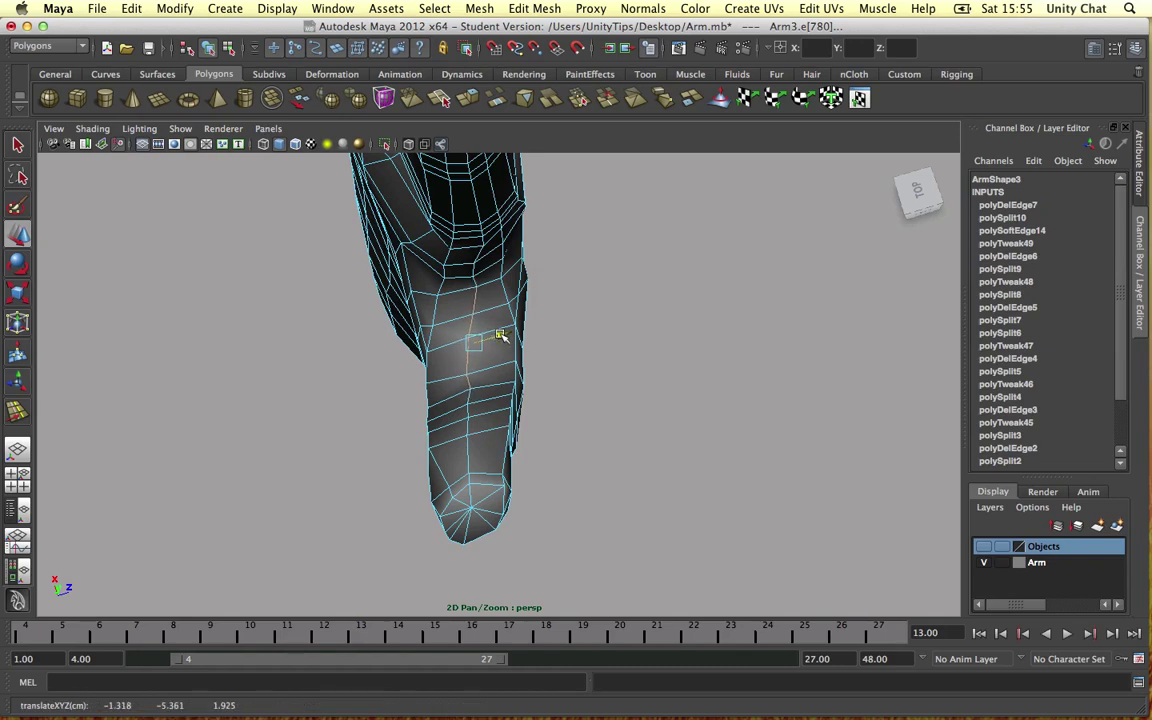
# Scale the selected centre edges of the thumb web across its width to straighten their line.
pyautogui.press('r')
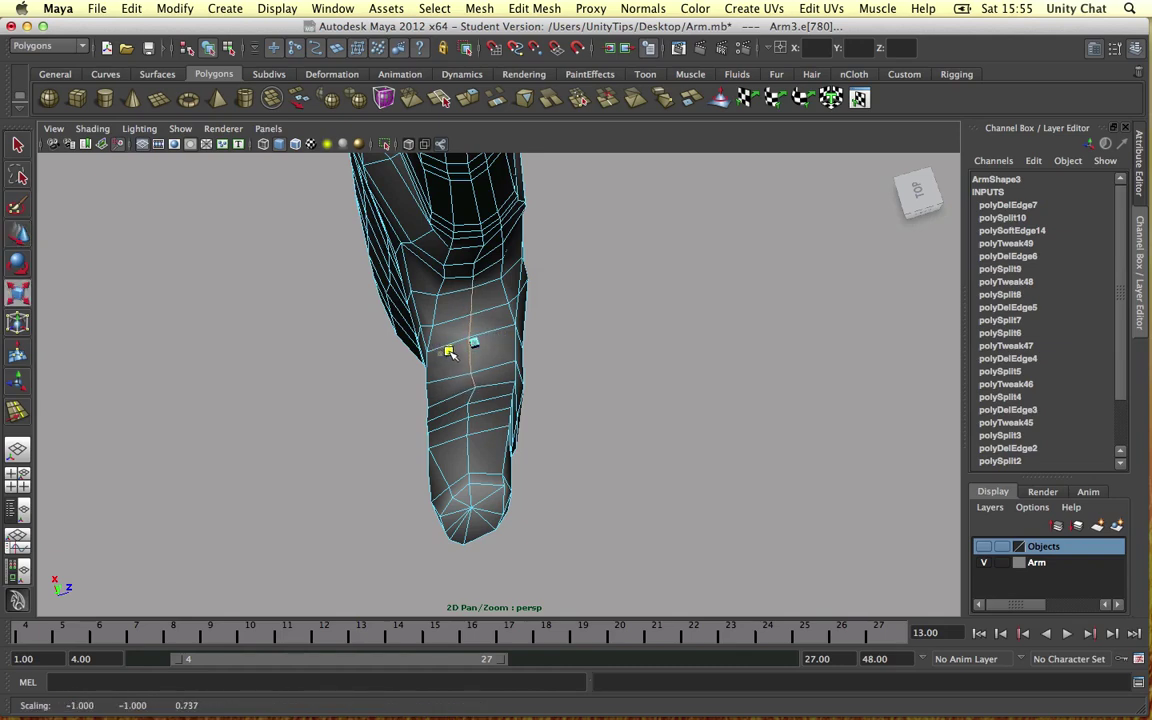
pyautogui.moveTo(449, 352); pyautogui.dragTo(481, 345)
pyautogui.press('a')
pyautogui.press('f')
pyautogui.keyDown('alt'); pyautogui.moveTo(612, 530); pyautogui.dragTo(567, 501); pyautogui.keyUp('alt')
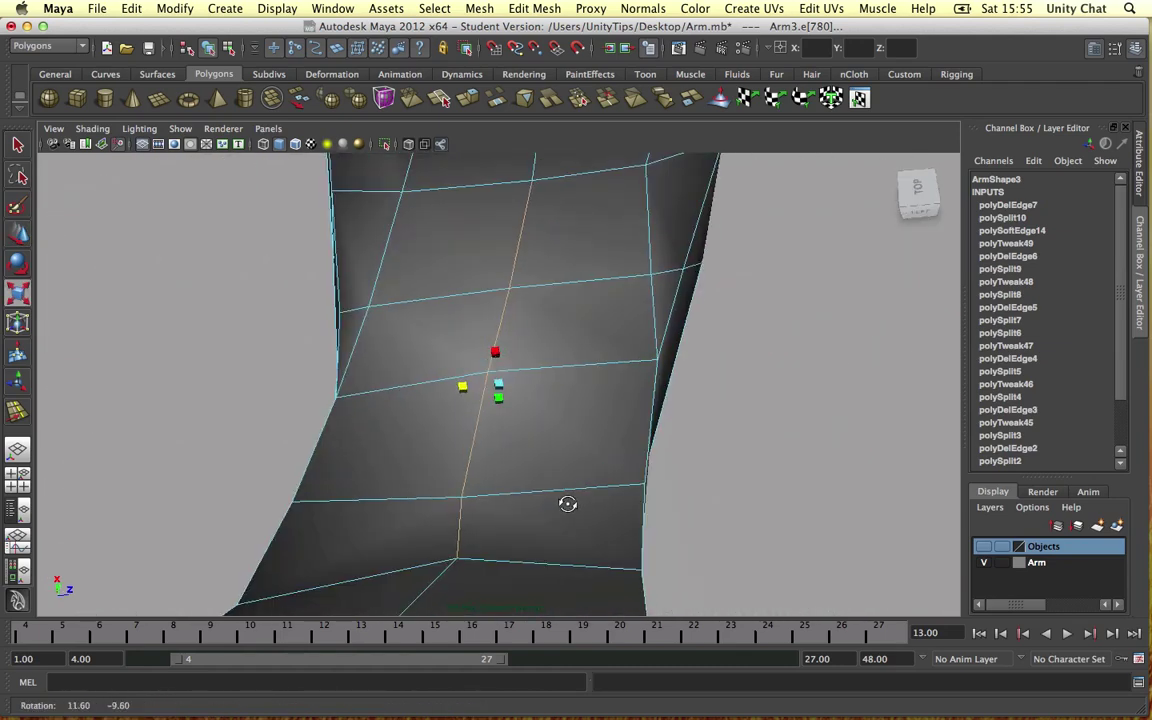
pyautogui.scroll(-6, 567, 501)
pyautogui.click(605, 452)
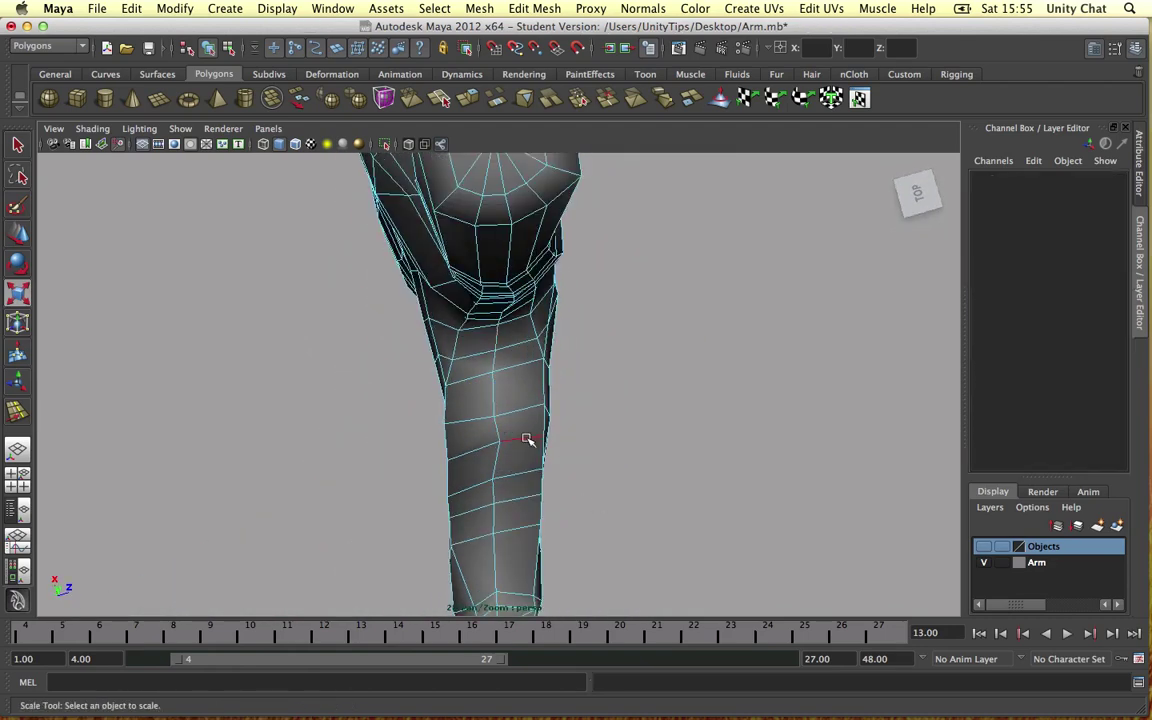
# Return to vertex editing and move the vertex that sticks out of the thumb web's centre line.
pyautogui.moveTo(529, 443); pyautogui.dragTo(492, 437, button='right')
pyautogui.click(500, 442)
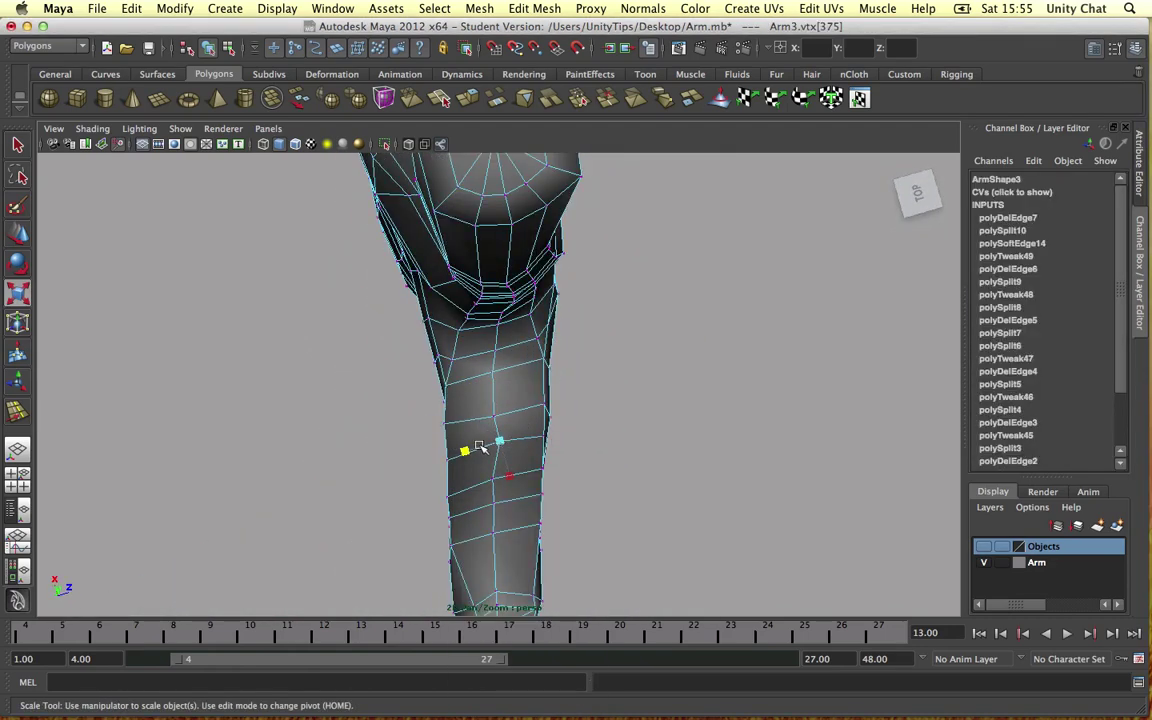
pyautogui.press('w')
pyautogui.moveTo(501, 439); pyautogui.dragTo(450, 338)
pyautogui.scroll(-3, 480, 378)
pyautogui.keyDown('alt'); pyautogui.moveTo(540, 334); pyautogui.dragTo(558, 288); pyautogui.keyUp('alt')
# Adjust vertices below the index finger's base on the palm side and on the back of the hand.
pyautogui.click(552, 268)
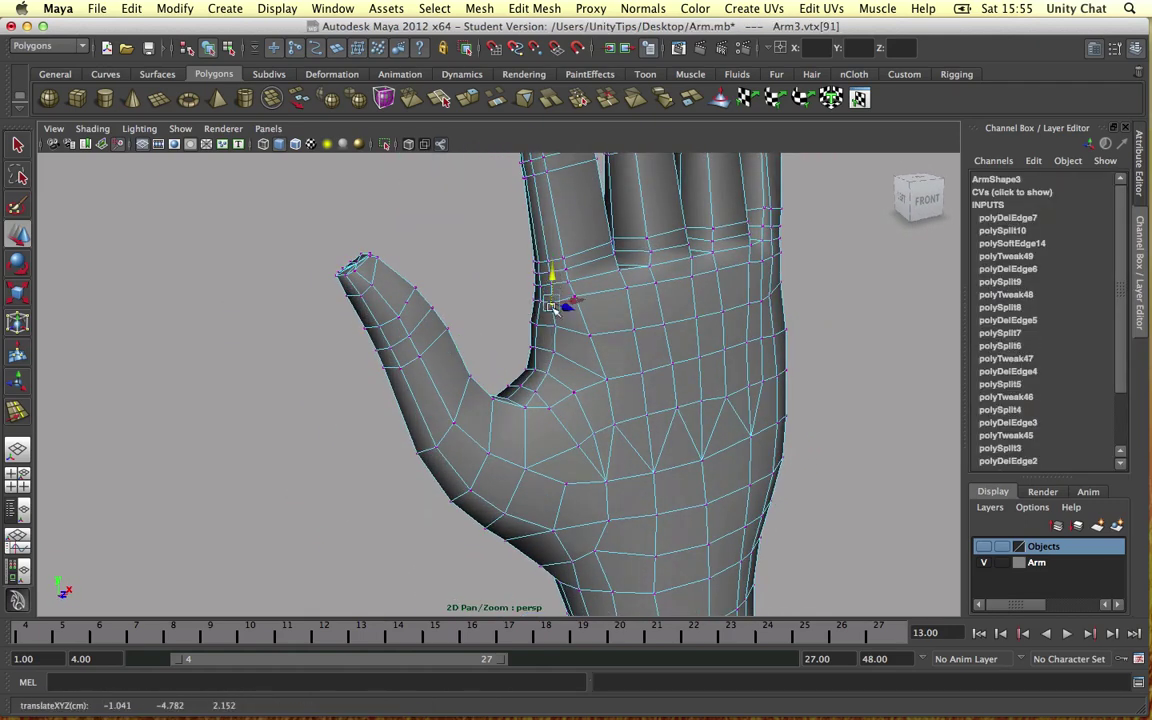
pyautogui.keyDown('alt'); pyautogui.moveTo(551, 279); pyautogui.dragTo(337, 312); pyautogui.keyUp('alt')
pyautogui.click(256, 345)
pyautogui.keyDown('alt'); pyautogui.moveTo(252, 346); pyautogui.dragTo(434, 321); pyautogui.keyUp('alt')
pyautogui.scroll(-3, 499, 362)
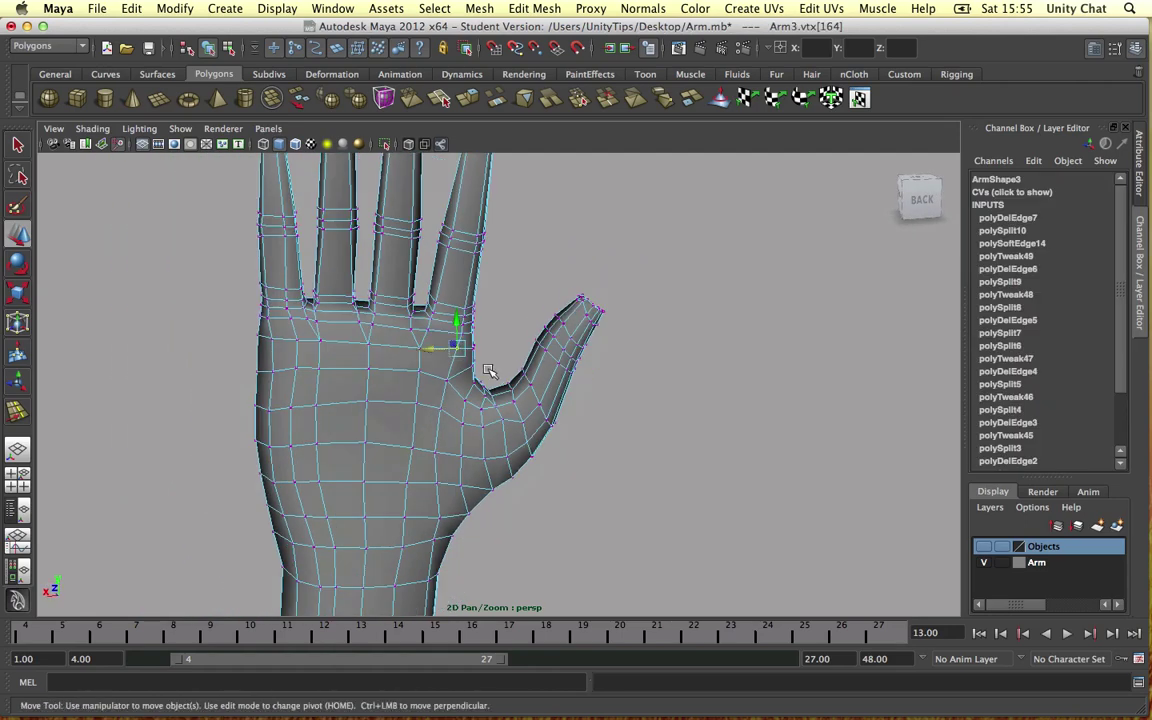
pyautogui.keyDown('alt'); pyautogui.moveTo(476, 375); pyautogui.dragTo(445, 373); pyautogui.keyUp('alt')
# Leave vertex editing, save the scene, and view the whole hand from farther away.
pyautogui.click(617, 414)
pyautogui.press('q')
pyautogui.press('super+s')
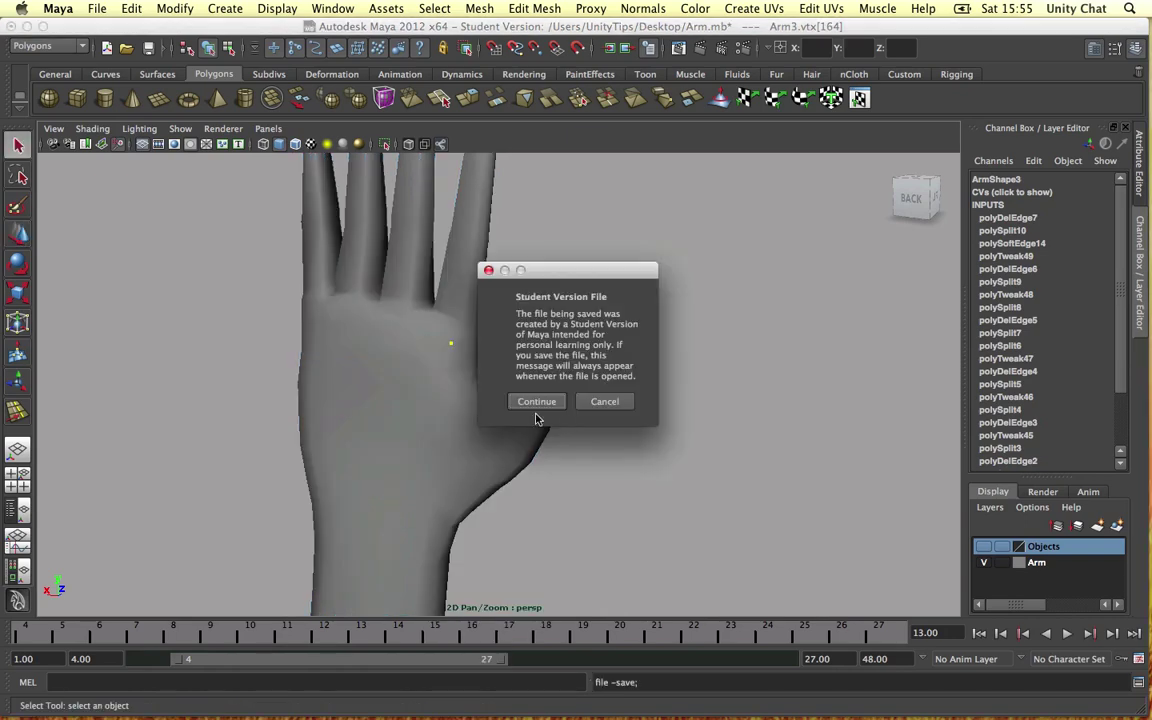
pyautogui.click(536, 403)
pyautogui.scroll(-6, 604, 414)
pyautogui.keyDown('alt'); pyautogui.moveTo(604, 414); pyautogui.dragTo(576, 401); pyautogui.keyUp('alt')
pyautogui.click(551, 405)
# Select the whole hand and move it upward toward the grid.
pyautogui.click(489, 397)
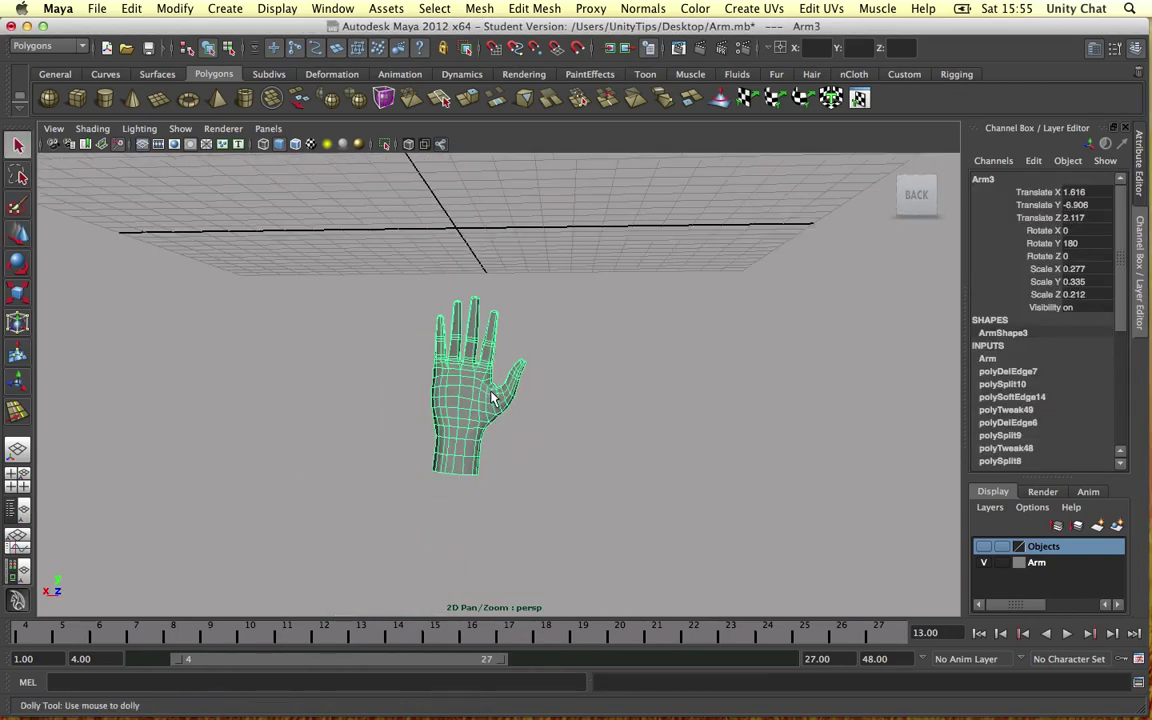
pyautogui.keyDown('alt'); pyautogui.moveTo(489, 397); pyautogui.dragTo(506, 411); pyautogui.keyUp('alt')
pyautogui.press('w')
pyautogui.moveTo(473, 368); pyautogui.dragTo(489, 254)
pyautogui.keyDown('alt'); pyautogui.moveTo(550, 274); pyautogui.dragTo(420, 232); pyautogui.keyUp('alt')
pyautogui.moveTo(499, 262); pyautogui.dragTo(497, 196)
pyautogui.keyDown('alt'); pyautogui.moveTo(497, 196); pyautogui.dragTo(516, 289); pyautogui.keyUp('alt')
# Shift the hand sideways to position it near the grid's centre.
pyautogui.moveTo(533, 245); pyautogui.dragTo(491, 243)
pyautogui.scroll(-5, 530, 255)
pyautogui.keyDown('alt'); pyautogui.moveTo(590, 272); pyautogui.dragTo(514, 279); pyautogui.keyUp('alt')
pyautogui.click(524, 244)
pyautogui.scroll(4, 540, 262)
pyautogui.keyDown('alt'); pyautogui.moveTo(513, 280); pyautogui.dragTo(527, 406, button='middle'); pyautogui.keyUp('alt')
# Save the scene with the repositioned hand and review it from the front.
pyautogui.press('super+s')
pyautogui.click(532, 403)
pyautogui.moveTo(540, 337)
pyautogui.keyDown('alt'); pyautogui.mouseDown()
pyautogui.moveTo(513, 346)
pyautogui.moveTo(530, 355)
pyautogui.mouseUp(); pyautogui.keyUp('alt')
pyautogui.keyDown('alt'); pyautogui.moveTo(566, 338); pyautogui.dragTo(579, 404, button='middle'); pyautogui.keyUp('alt')
pyautogui.scroll(5, 571, 388)
pyautogui.keyDown('alt'); pyautogui.moveTo(508, 375); pyautogui.dragTo(548, 370); pyautogui.keyUp('alt')
pyautogui.scroll(-2, 548, 370)
pyautogui.click(548, 368)
# Preview the hand with its skin texture and return to untextured shading.
pyautogui.click(309, 145)
pyautogui.click(493, 294)
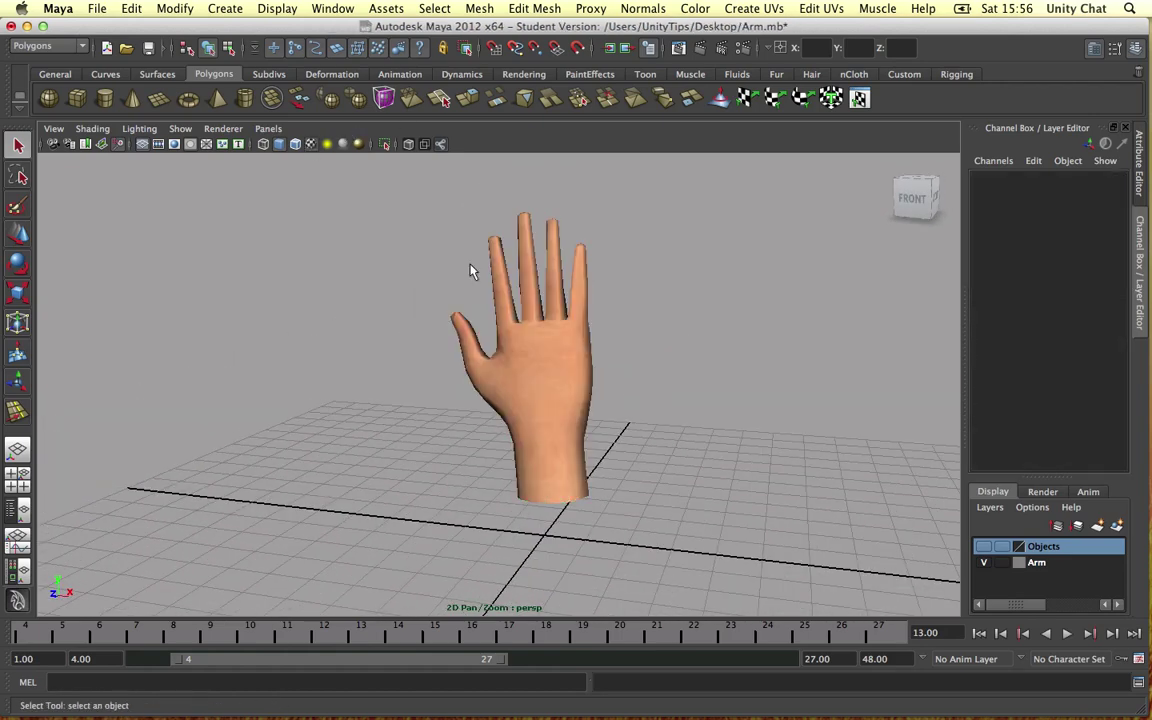
pyautogui.moveTo(493, 294)
pyautogui.keyDown('alt'); pyautogui.mouseDown()
pyautogui.moveTo(514, 300)
pyautogui.moveTo(502, 304)
pyautogui.mouseUp(); pyautogui.keyUp('alt')
pyautogui.click(317, 145)
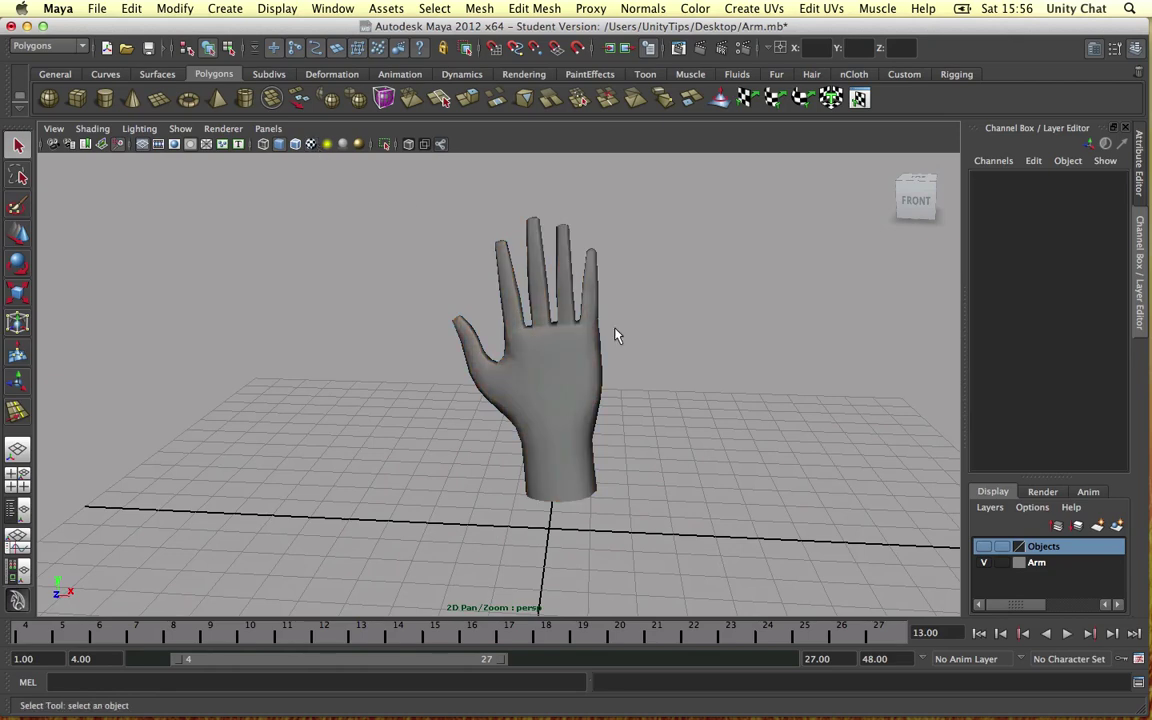
# Make the Objects layer visible and turn on textured shading for the scene.
pyautogui.keyDown('alt'); pyautogui.moveTo(634, 349); pyautogui.dragTo(634, 322); pyautogui.keyUp('alt')
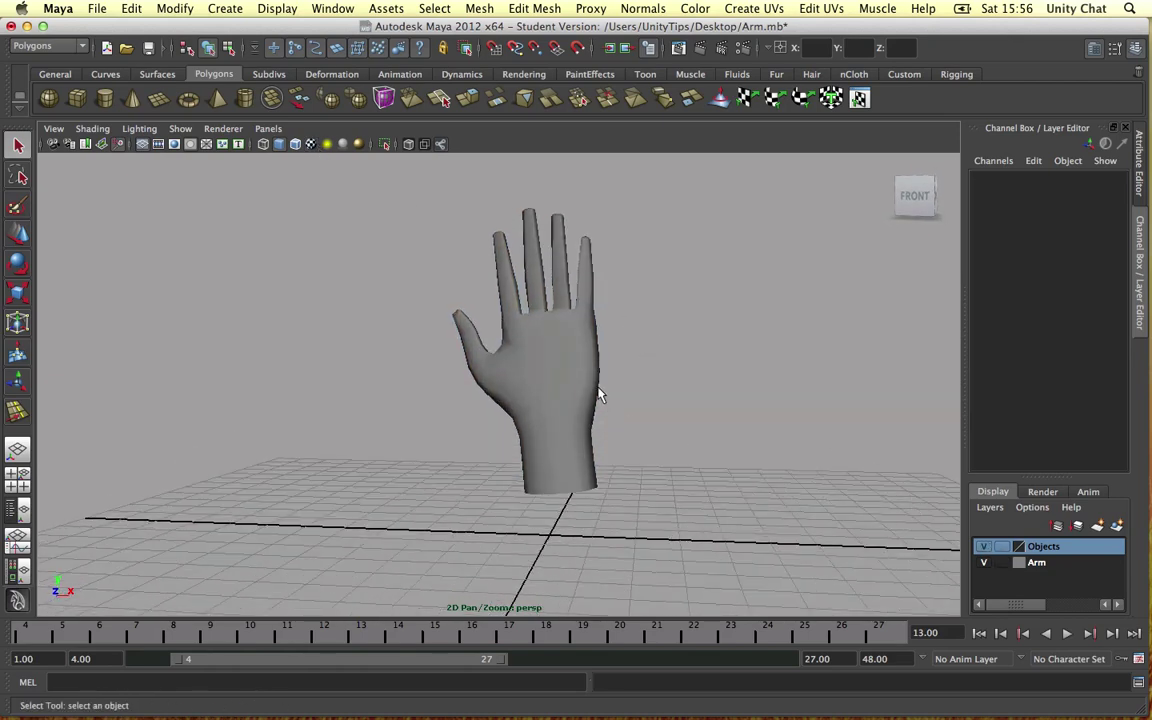
pyautogui.scroll(-8, 610, 393)
pyautogui.keyDown('alt'); pyautogui.moveTo(620, 398); pyautogui.dragTo(624, 465); pyautogui.keyUp('alt')
pyautogui.keyDown('alt'); pyautogui.moveTo(657, 377); pyautogui.dragTo(501, 290); pyautogui.keyUp('alt')
pyautogui.click(518, 376)
pyautogui.press('w')
pyautogui.keyDown('alt'); pyautogui.moveTo(515, 305); pyautogui.dragTo(583, 332); pyautogui.keyUp('alt')
pyautogui.click(540, 279)
pyautogui.keyDown('alt'); pyautogui.moveTo(540, 279); pyautogui.dragTo(540, 374, button='middle'); pyautogui.keyUp('alt')
pyautogui.click(310, 144)
# Find the gloved arm beside the weapon, bring it into close view, and select it.
pyautogui.keyDown('alt'); pyautogui.moveTo(486, 279); pyautogui.dragTo(436, 275, button='right'); pyautogui.keyUp('alt')
pyautogui.keyDown('alt'); pyautogui.moveTo(446, 272); pyautogui.dragTo(405, 270); pyautogui.keyUp('alt')
pyautogui.keyDown('alt'); pyautogui.moveTo(405, 280); pyautogui.dragTo(555, 347, button='right'); pyautogui.keyUp('alt')
pyautogui.keyDown('alt'); pyautogui.moveTo(555, 347); pyautogui.dragTo(375, 316, button='middle'); pyautogui.keyUp('alt')
pyautogui.keyDown('alt'); pyautogui.moveTo(527, 352); pyautogui.dragTo(546, 436); pyautogui.keyUp('alt')
pyautogui.click(582, 323)
pyautogui.press('f')
pyautogui.keyDown('alt'); pyautogui.moveTo(546, 436); pyautogui.dragTo(529, 316, button='middle'); pyautogui.keyUp('alt')
pyautogui.keyDown('alt'); pyautogui.moveTo(529, 316); pyautogui.dragTo(519, 406, button='right'); pyautogui.keyUp('alt')
pyautogui.keyDown('alt'); pyautogui.moveTo(519, 406); pyautogui.dragTo(532, 440); pyautogui.keyUp('alt')
pyautogui.keyDown('alt'); pyautogui.moveTo(532, 440); pyautogui.dragTo(500, 443, button='right'); pyautogui.keyUp('alt')
pyautogui.keyDown('alt'); pyautogui.moveTo(500, 443); pyautogui.dragTo(443, 385); pyautogui.keyUp('alt')
pyautogui.click(509, 468)
pyautogui.click(506, 497)
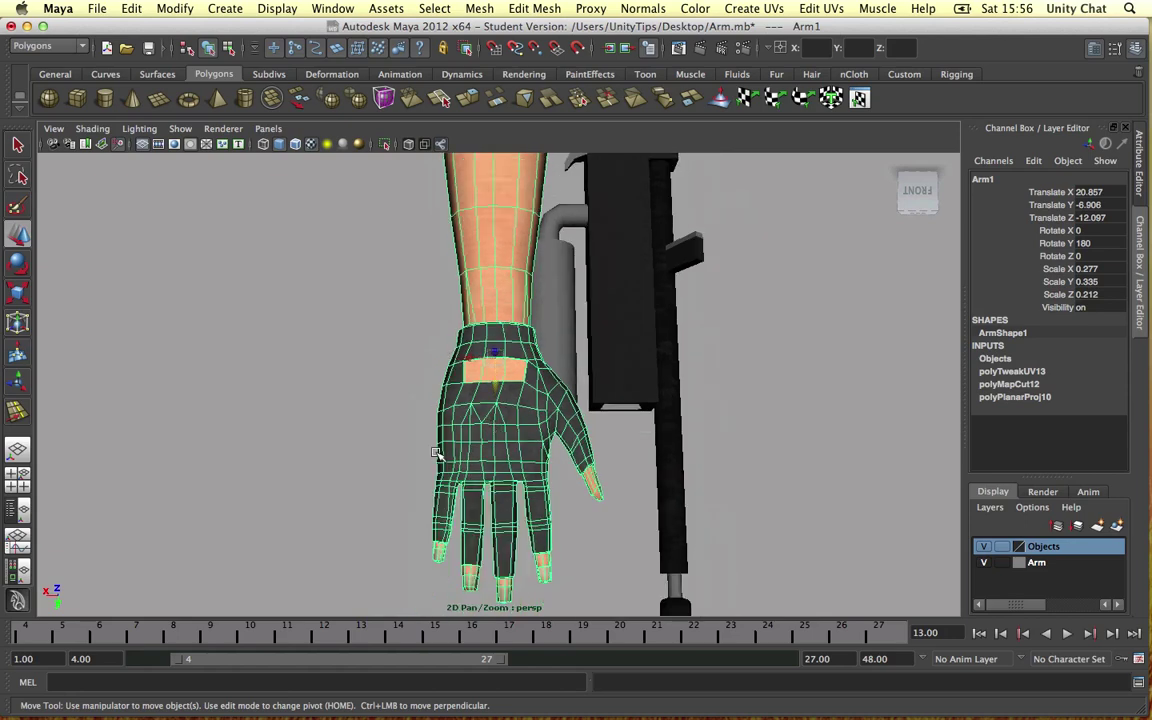
# Examine the gloved arm's wireframe and texture at the wrist, glove opening, and fingers.
pyautogui.keyDown('alt'); pyautogui.moveTo(475, 504); pyautogui.dragTo(469, 466, button='middle'); pyautogui.keyUp('alt')
pyautogui.scroll(5, 474, 464)
pyautogui.scroll(-5, 484, 461)
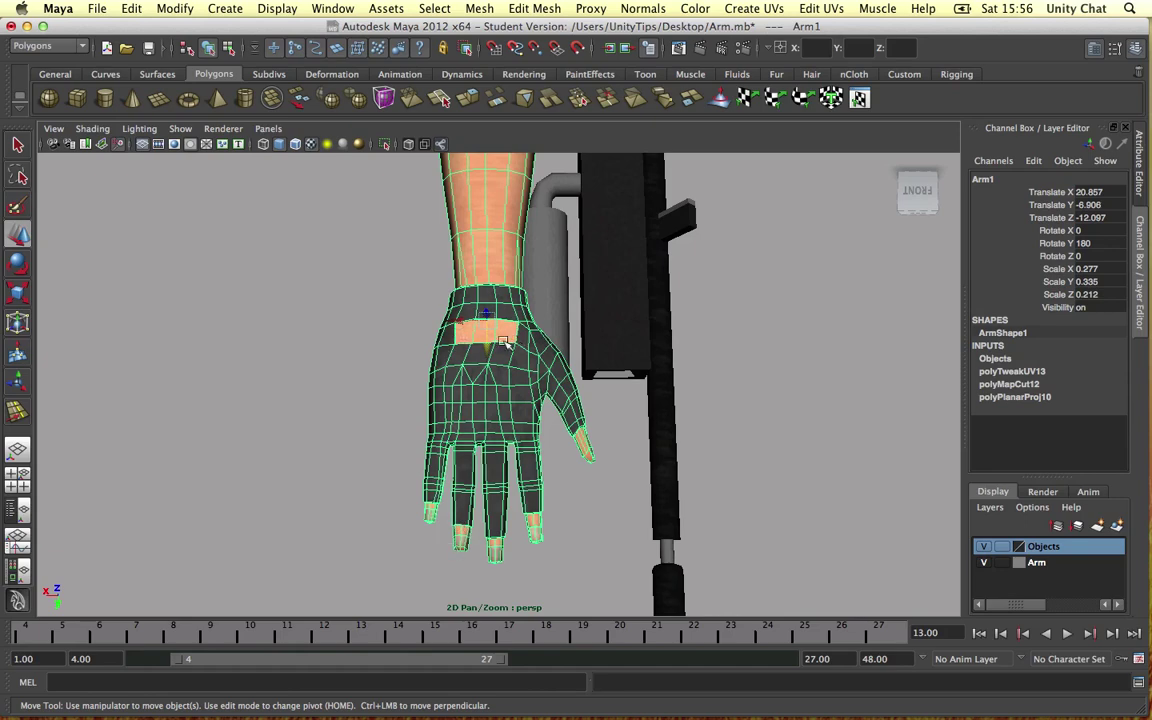
pyautogui.keyDown('alt'); pyautogui.moveTo(437, 321); pyautogui.dragTo(437, 349, button='right'); pyautogui.keyUp('alt')
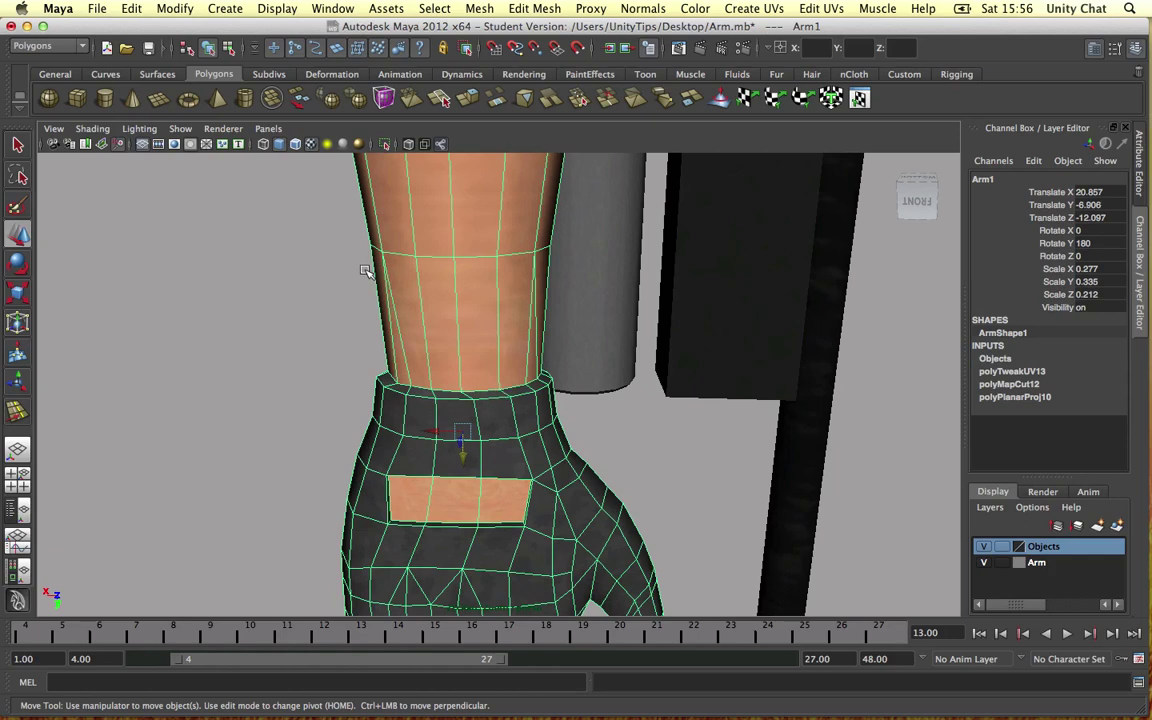
pyautogui.scroll(-5, 465, 370)
pyautogui.keyDown('alt'); pyautogui.moveTo(465, 370); pyautogui.dragTo(458, 355); pyautogui.keyUp('alt')
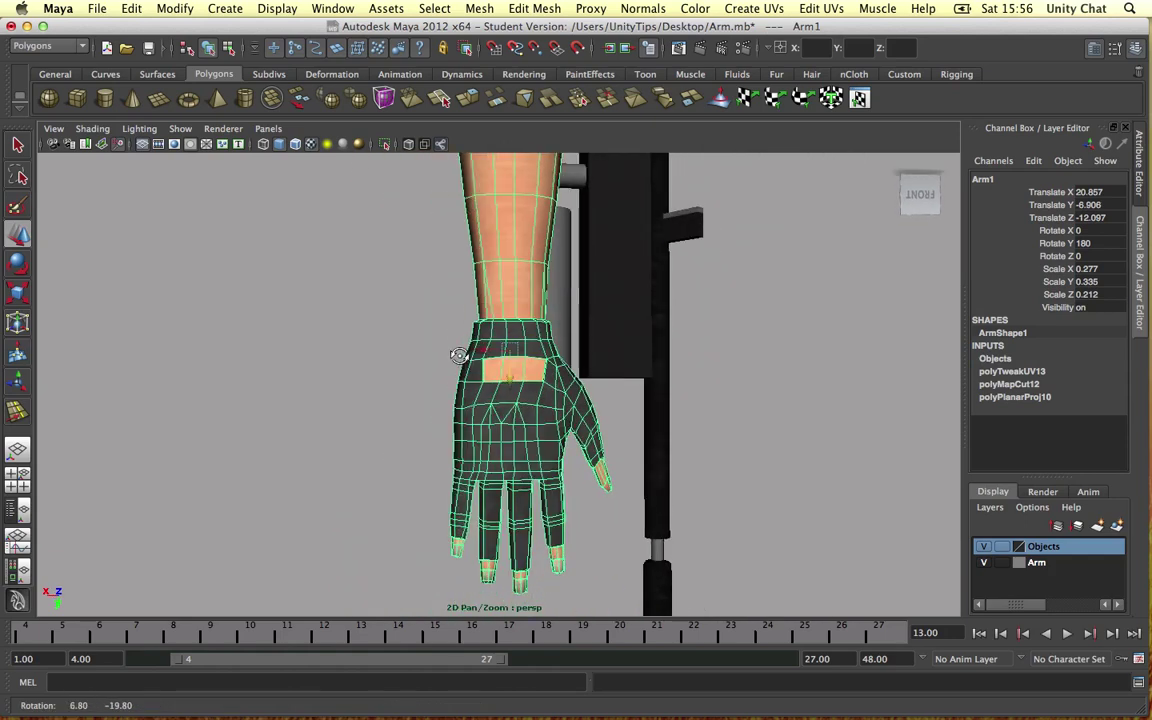
pyautogui.scroll(-8, 468, 355)
pyautogui.scroll(-3, 469, 354)
pyautogui.scroll(10, 469, 354)
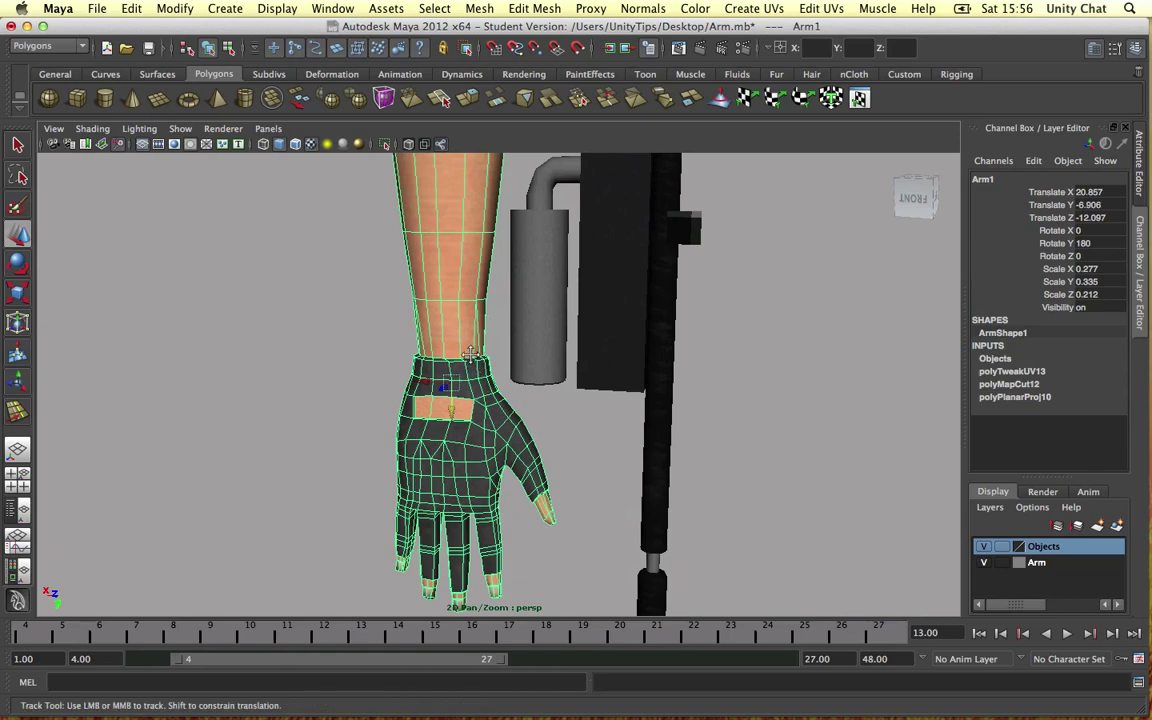
pyautogui.scroll(-8, 440, 328)
pyautogui.scroll(-1, 440, 328)
# Inspect the gloved arm and weapon from the opposite side and compare them with the other arms.
pyautogui.click(404, 328)
pyautogui.click(474, 303)
pyautogui.keyDown('alt'); pyautogui.moveTo(399, 360); pyautogui.dragTo(656, 330); pyautogui.keyUp('alt')
pyautogui.click(653, 340)
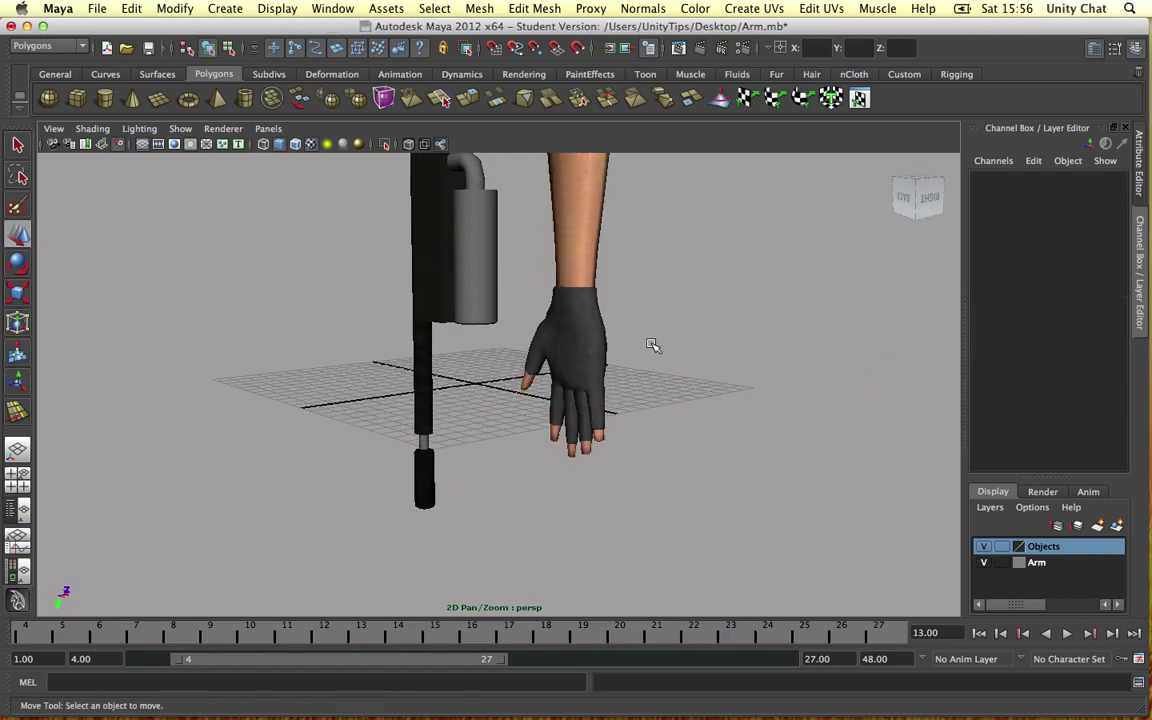
pyautogui.click(599, 364)
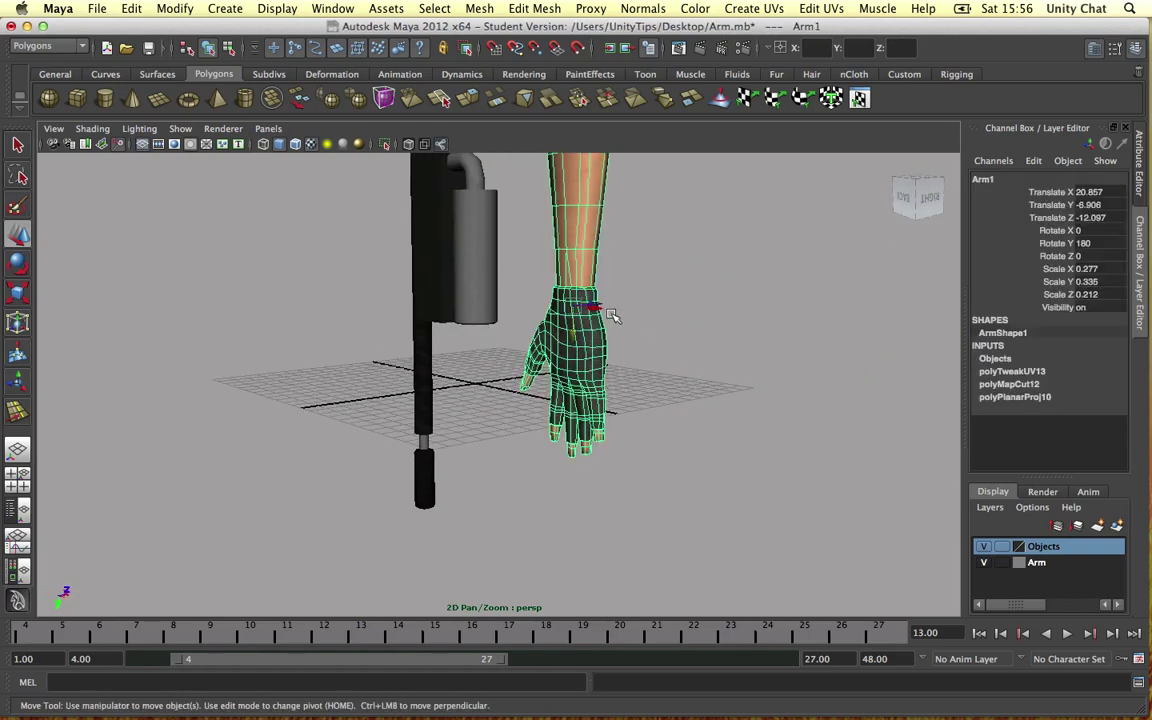
pyautogui.keyDown('alt'); pyautogui.moveTo(684, 357); pyautogui.dragTo(491, 294); pyautogui.keyUp('alt')
pyautogui.click(438, 285)
pyautogui.click(483, 344)
# Save the scene and look over all the arms, the weapon, and the separate hand together.
pyautogui.press('super+s')
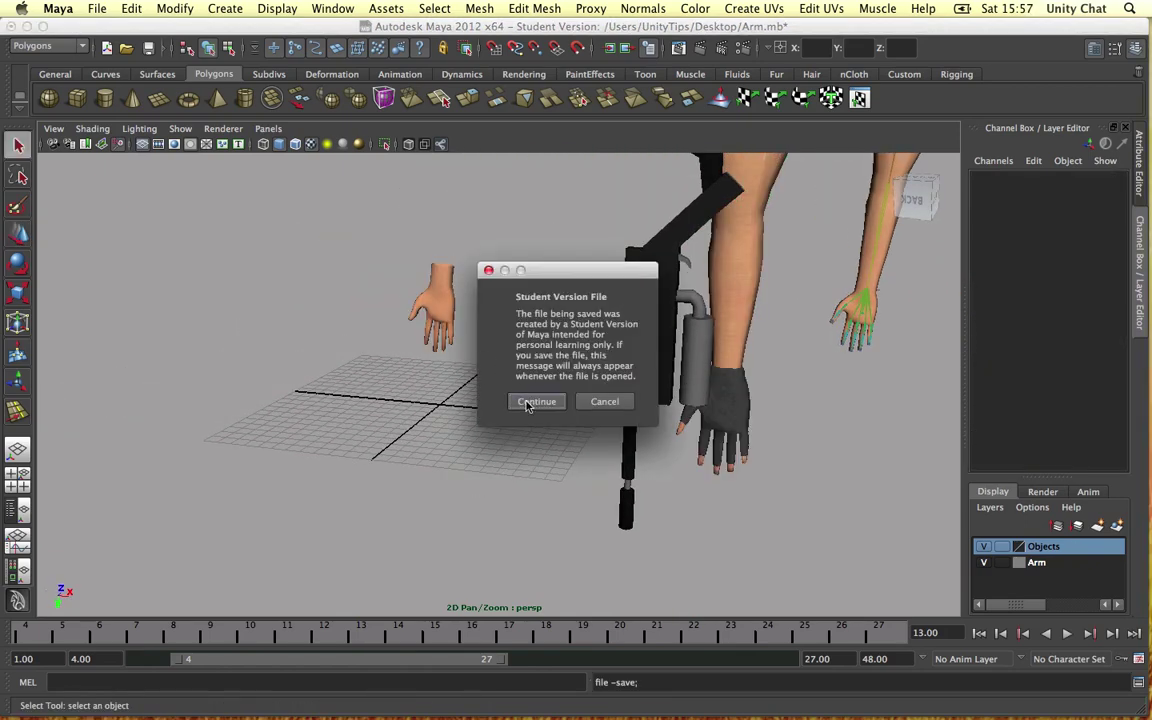
pyautogui.click(527, 405)
pyautogui.keyDown('alt'); pyautogui.moveTo(460, 365); pyautogui.dragTo(494, 360); pyautogui.keyUp('alt')
pyautogui.scroll(-4, 475, 357)
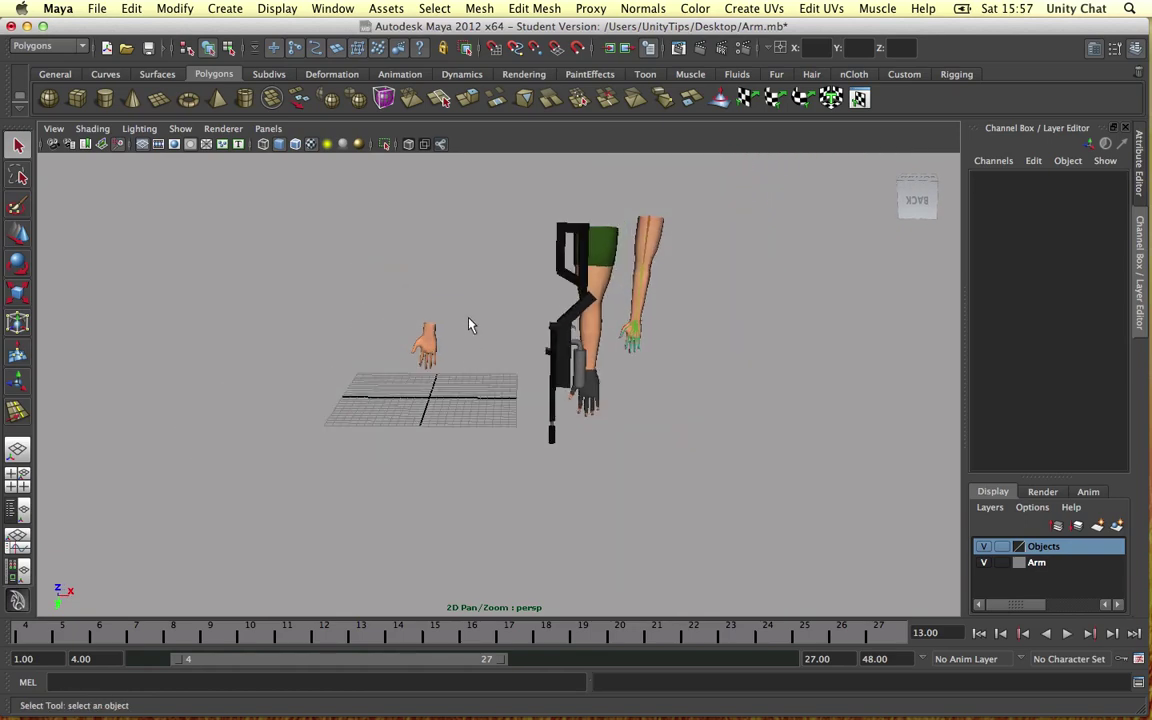
pyautogui.scroll(4, 473, 320)
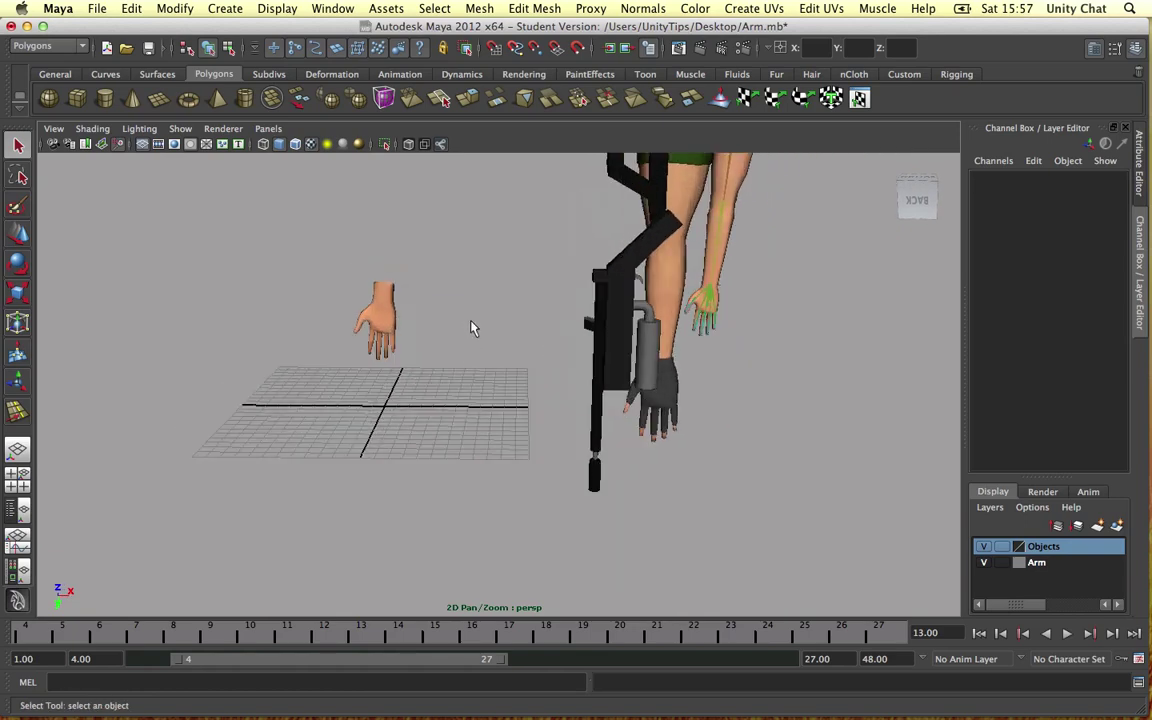
pyautogui.keyDown('alt'); pyautogui.moveTo(460, 330); pyautogui.dragTo(375, 346); pyautogui.keyUp('alt')
# Select the separate bare hand, frame it in view, and switch it to vertex editing.
pyautogui.click(281, 317)
pyautogui.press('f')
pyautogui.keyDown('alt'); pyautogui.moveTo(447, 324); pyautogui.dragTo(527, 404); pyautogui.keyUp('alt')
pyautogui.rightClick(510, 389)
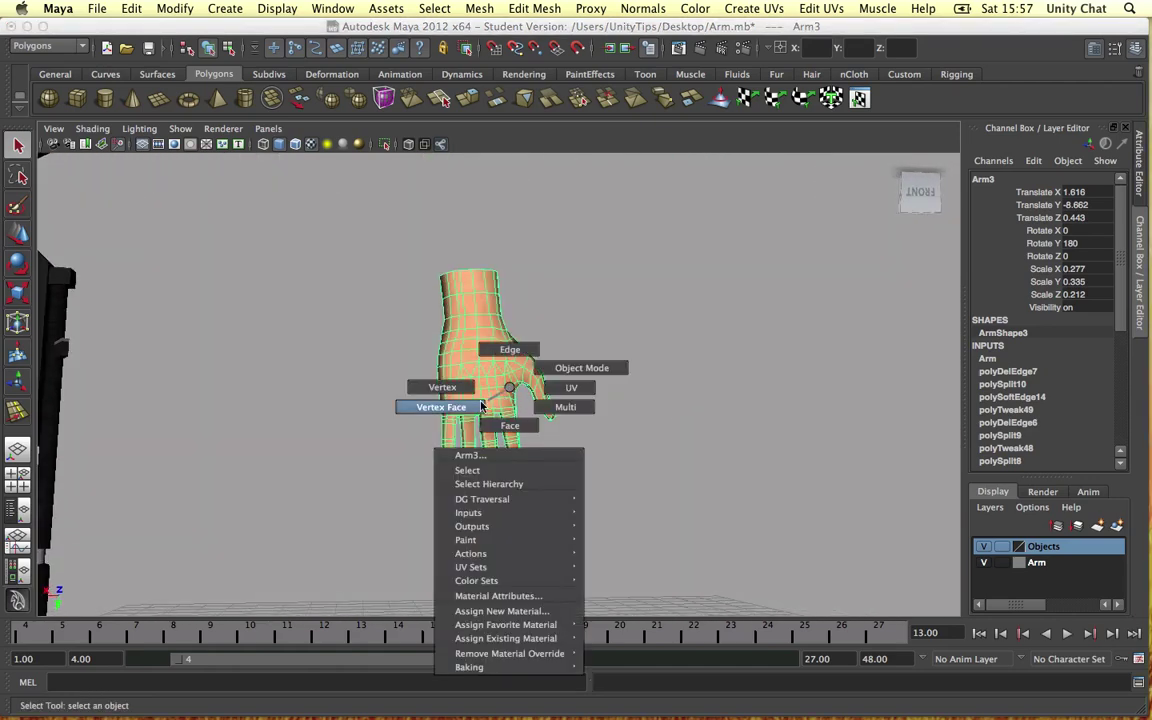
pyautogui.moveTo(458, 392); pyautogui.dragTo(442, 388, button='right')
pyautogui.scroll(5, 473, 398)
pyautogui.keyDown('alt'); pyautogui.moveTo(473, 398); pyautogui.dragTo(470, 427); pyautogui.keyUp('alt')
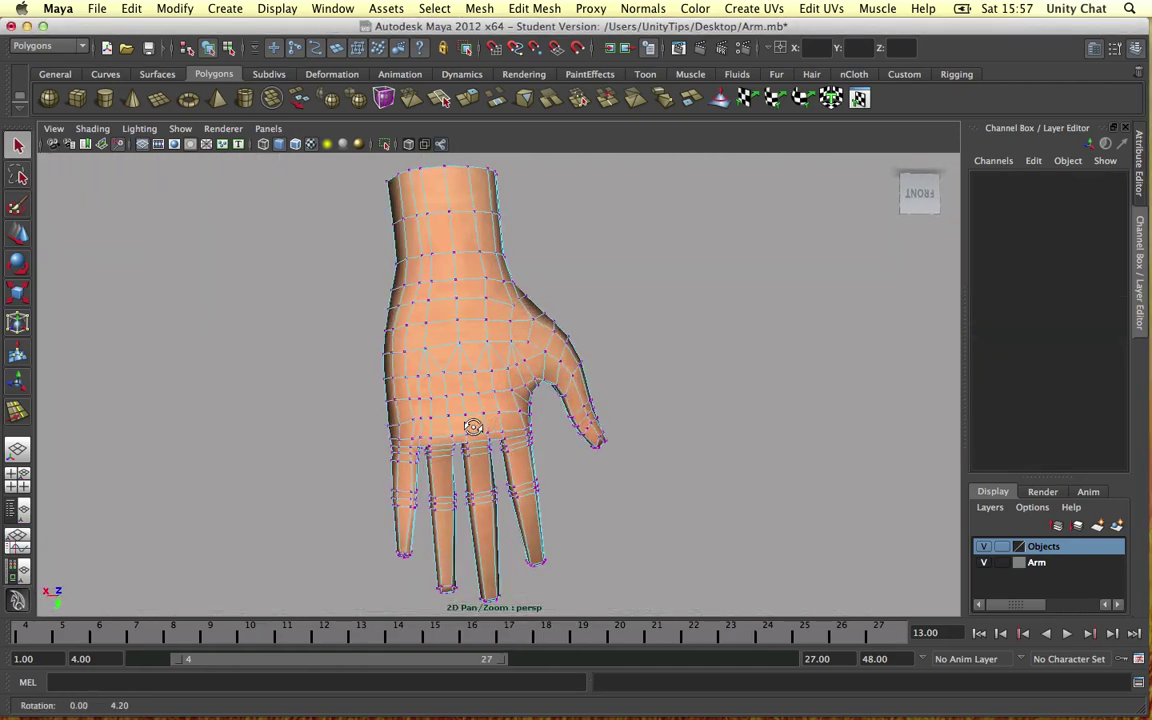
# Select the vertices at the tip of the middle finger and scale them.
pyautogui.keyDown('alt'); pyautogui.moveTo(470, 427); pyautogui.dragTo(468, 345, button='middle'); pyautogui.keyUp('alt')
pyautogui.scroll(3, 476, 350)
pyautogui.keyDown('alt'); pyautogui.moveTo(483, 352); pyautogui.dragTo(446, 394); pyautogui.keyUp('alt')
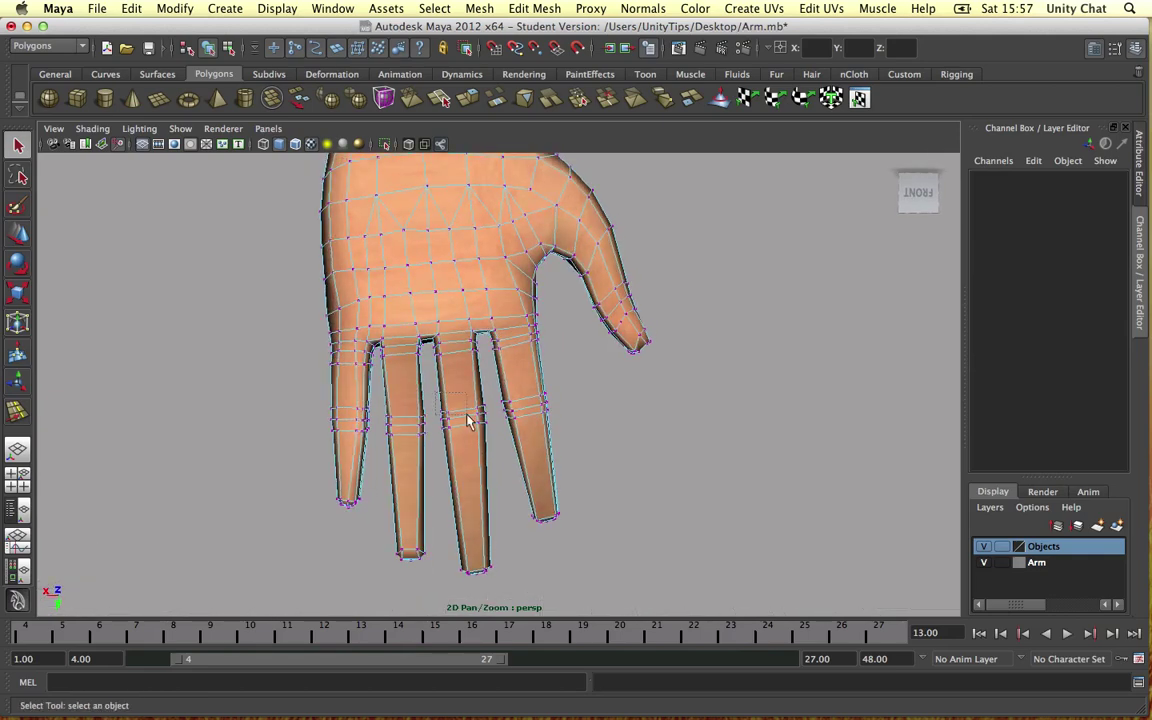
pyautogui.moveTo(490, 432); pyautogui.dragTo(467, 413)
pyautogui.press('r')
pyautogui.moveTo(477, 570)
pyautogui.mouseDown()
pyautogui.moveTo(497, 585)
pyautogui.moveTo(479, 567)
pyautogui.mouseUp()
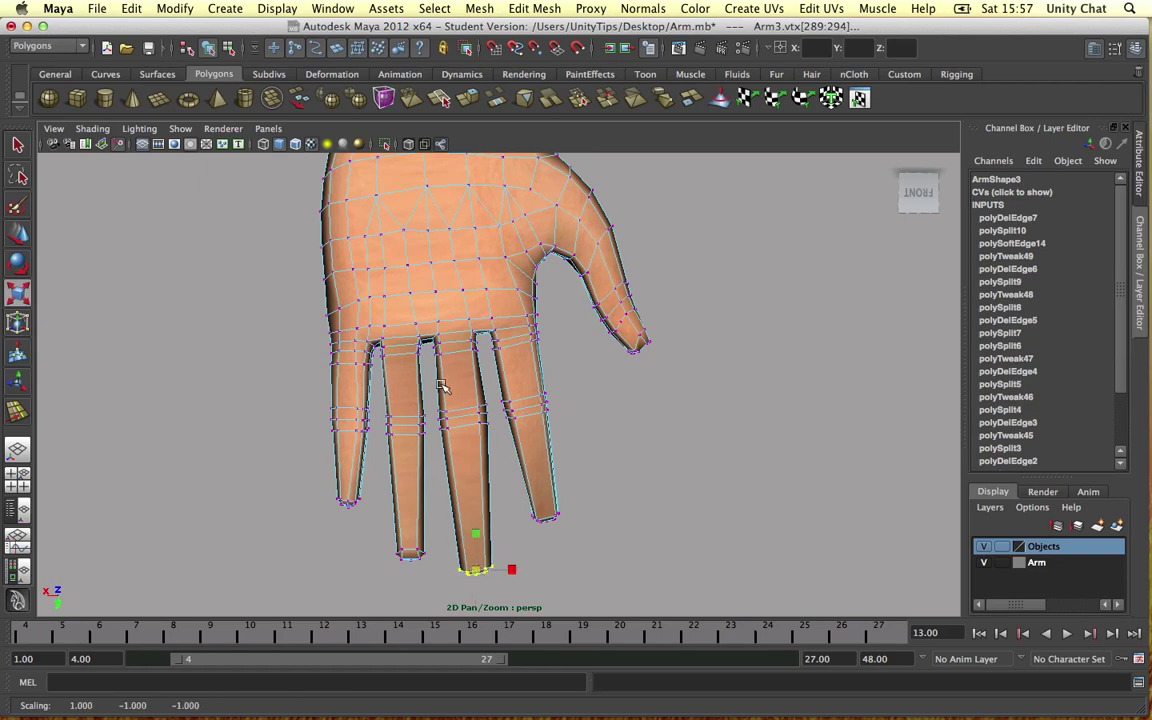
# Select the vertex rings at the middle finger's middle joint and base, and clear the selection.
pyautogui.moveTo(467, 420); pyautogui.dragTo(463, 419)
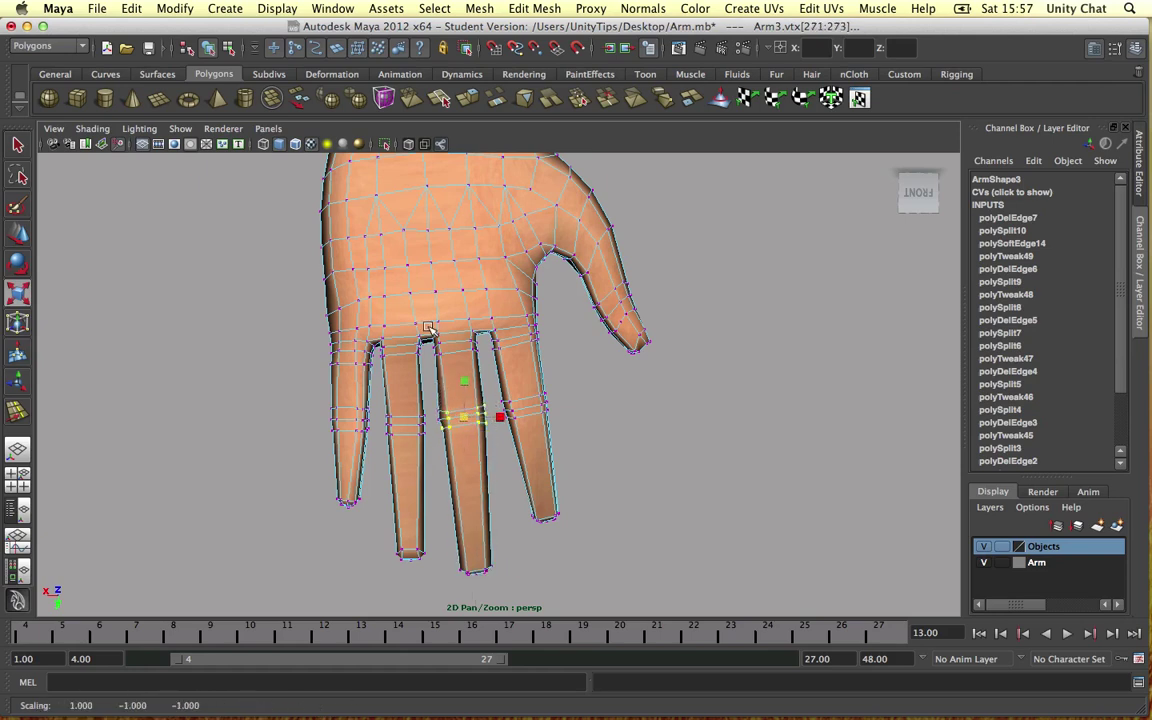
pyautogui.click(454, 346)
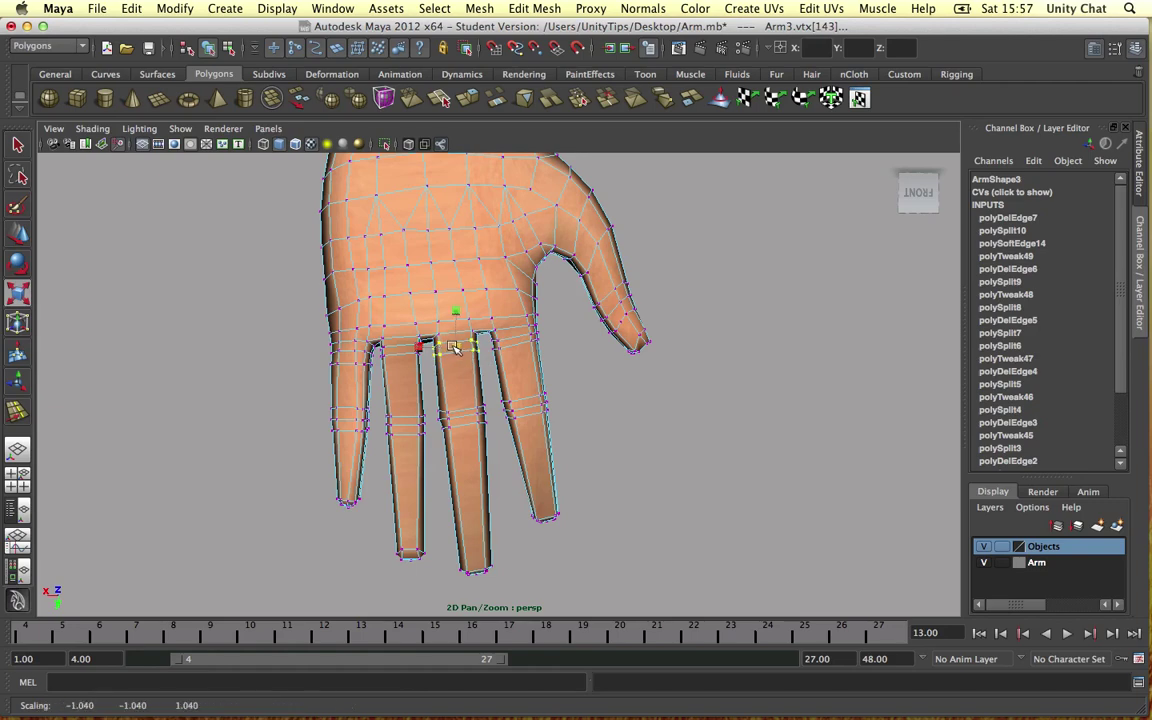
pyautogui.click(582, 358)
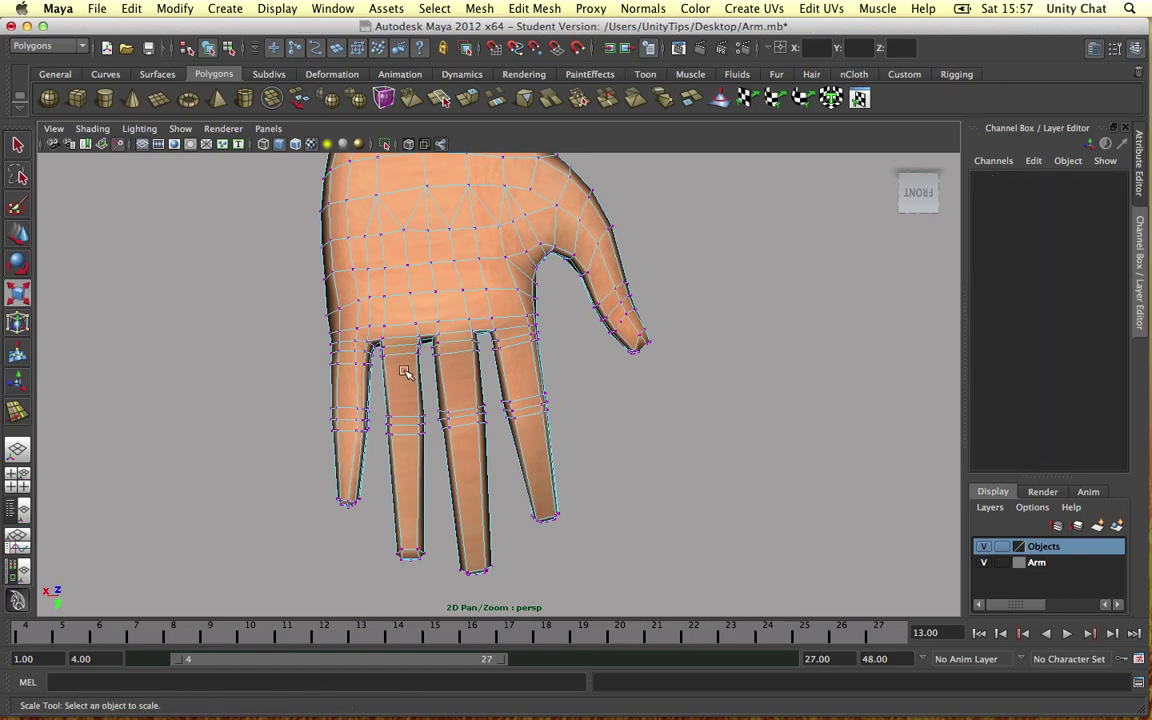
# Select the vertices around the base of the ring finger and check them up close.
pyautogui.moveTo(423, 375); pyautogui.dragTo(425, 376)
pyautogui.keyDown('alt'); pyautogui.moveTo(425, 374); pyautogui.dragTo(460, 365, button='right'); pyautogui.keyUp('alt')
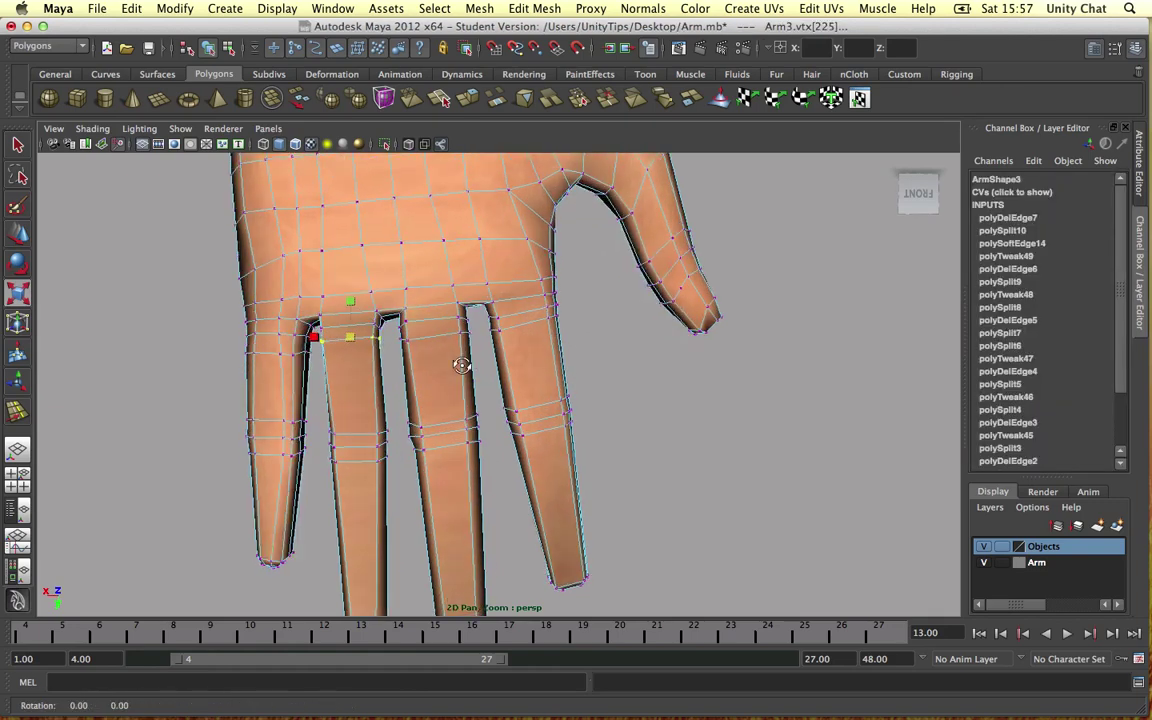
pyautogui.keyDown('alt'); pyautogui.moveTo(460, 365); pyautogui.dragTo(530, 354, button='middle'); pyautogui.keyUp('alt')
pyautogui.keyDown('alt'); pyautogui.moveTo(535, 346); pyautogui.dragTo(551, 351); pyautogui.keyUp('alt')
pyautogui.click(428, 329)
pyautogui.click(432, 360)
pyautogui.keyDown('alt'); pyautogui.moveTo(426, 360); pyautogui.dragTo(469, 328); pyautogui.keyUp('alt')
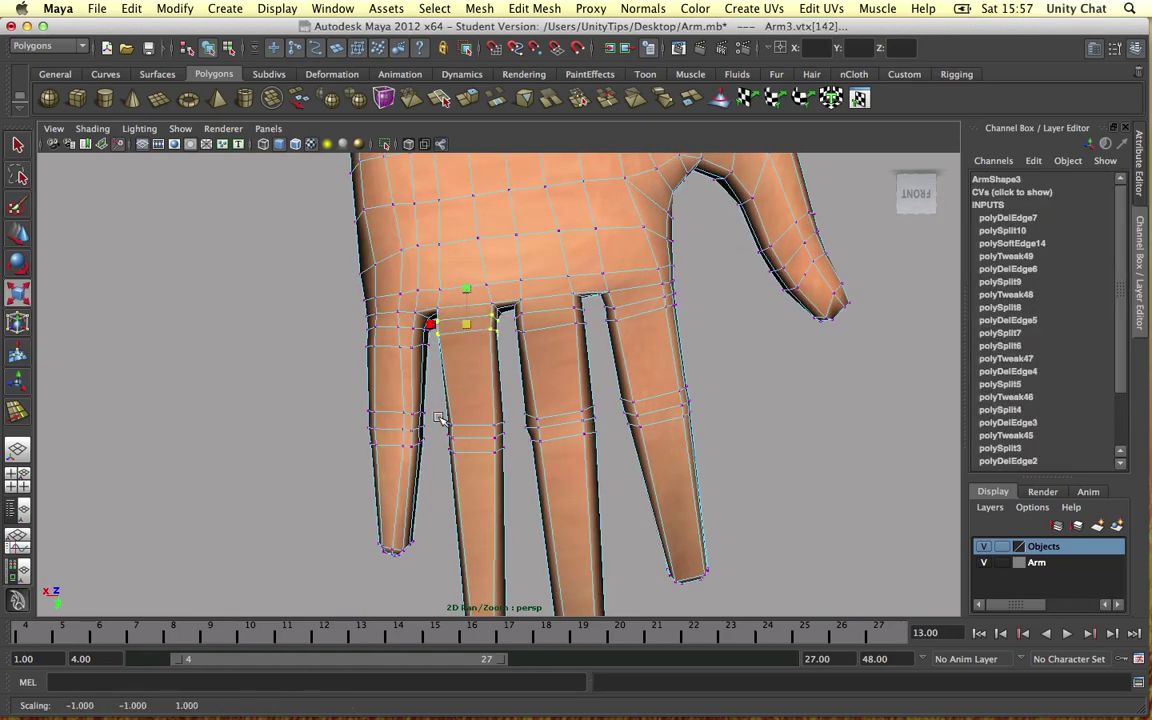
# Select the vertices at the ring finger's middle joint and fingertip to check the joint spacing.
pyautogui.moveTo(438, 408); pyautogui.dragTo(487, 440)
pyautogui.keyDown('alt'); pyautogui.moveTo(488, 440); pyautogui.dragTo(496, 347, button='right'); pyautogui.keyUp('alt')
pyautogui.keyDown('alt'); pyautogui.moveTo(480, 420); pyautogui.dragTo(469, 432); pyautogui.keyUp('alt')
pyautogui.moveTo(485, 481); pyautogui.dragTo(484, 469)
# Select the little finger's middle joint, tip and base vertices, and clear the selection.
pyautogui.moveTo(386, 318); pyautogui.dragTo(418, 363)
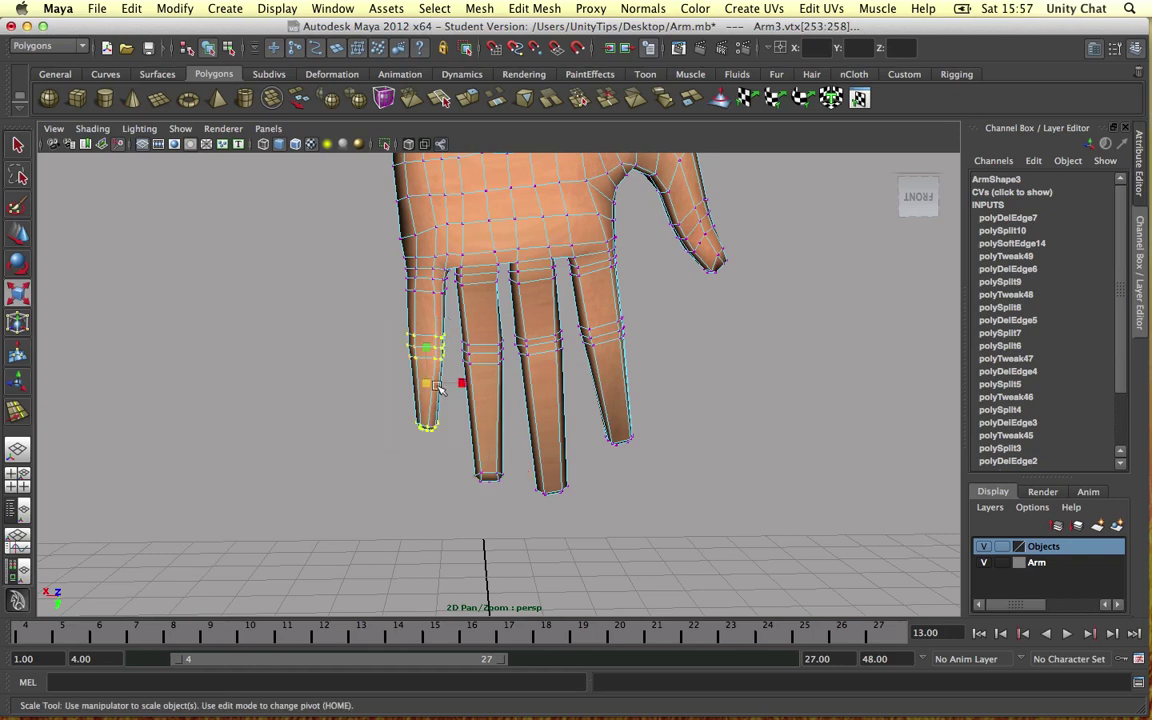
pyautogui.click(397, 281)
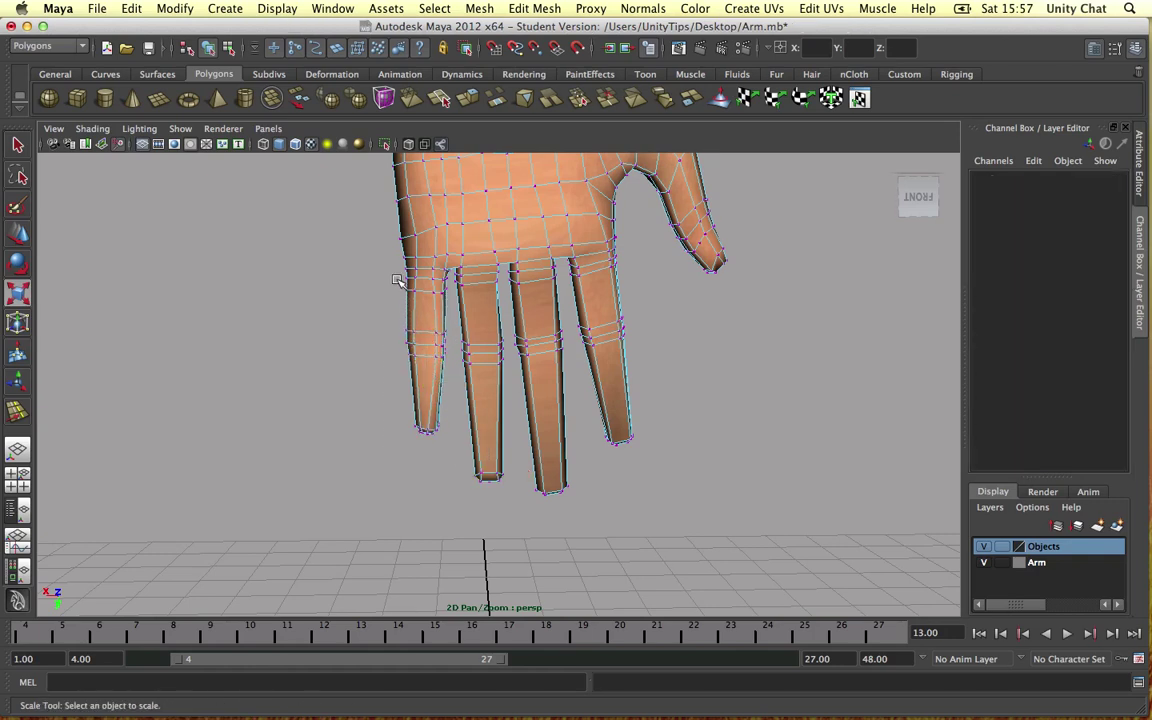
pyautogui.moveTo(451, 311); pyautogui.dragTo(426, 289)
pyautogui.click(380, 279)
# Return the hand to object mode, switch to the Select tool, and save the scene.
pyautogui.moveTo(504, 257); pyautogui.dragTo(590, 215, button='right')
pyautogui.scroll(-5, 678, 285)
pyautogui.keyDown('alt'); pyautogui.moveTo(683, 299); pyautogui.dragTo(527, 329); pyautogui.keyUp('alt')
pyautogui.press('q')
pyautogui.press('super+s')
pyautogui.click(540, 404)
# Save the scene again and look over the hand, the rigged arm, and the weapon arm together in plain grey shading.
pyautogui.scroll(-5, 572, 373)
pyautogui.keyDown('alt'); pyautogui.moveTo(573, 379); pyautogui.dragTo(570, 350); pyautogui.keyUp('alt')
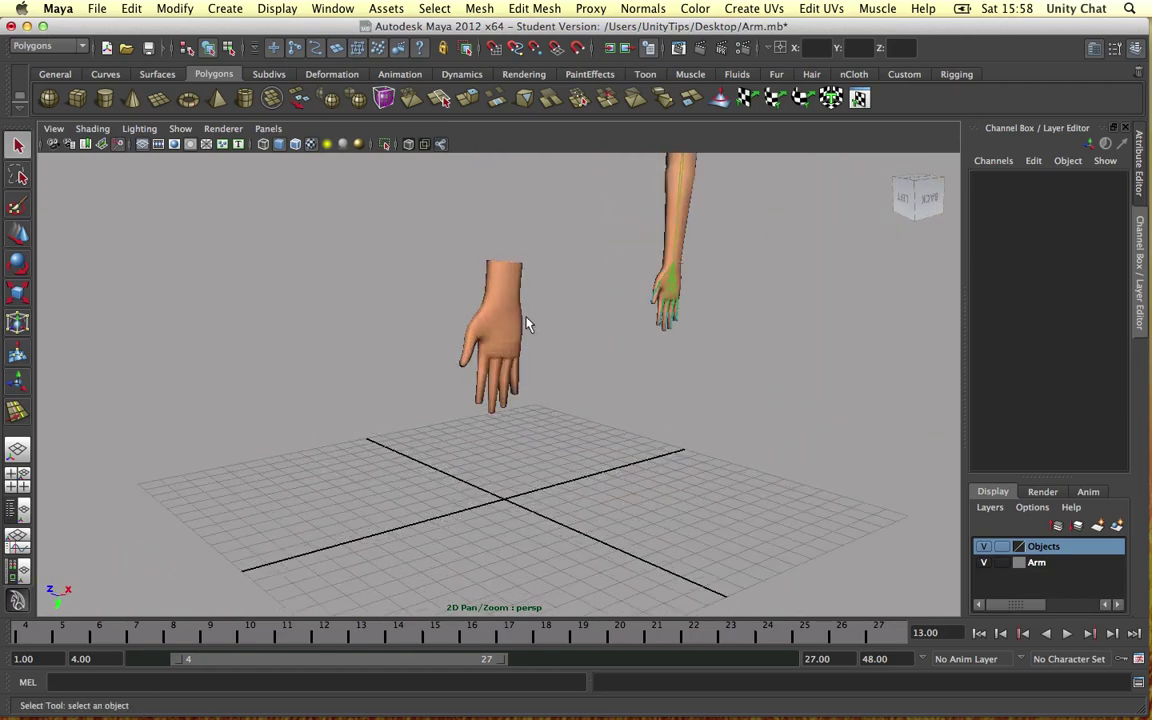
pyautogui.keyDown('alt'); pyautogui.moveTo(330, 155); pyautogui.dragTo(437, 265); pyautogui.keyUp('alt')
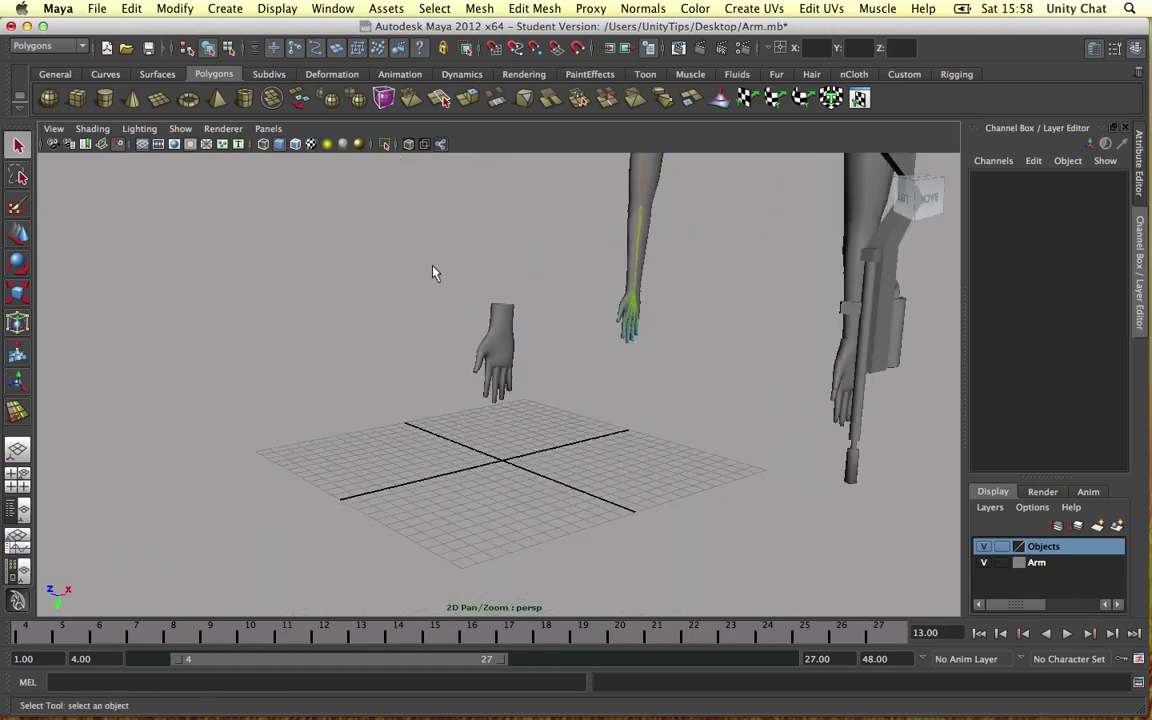
pyautogui.press('super+s')
pyautogui.click(536, 401)
pyautogui.keyDown('alt'); pyautogui.moveTo(535, 399); pyautogui.dragTo(393, 311); pyautogui.keyUp('alt')
pyautogui.moveTo(456, 479); pyautogui.dragTo(457, 480)
pyautogui.click(513, 374)
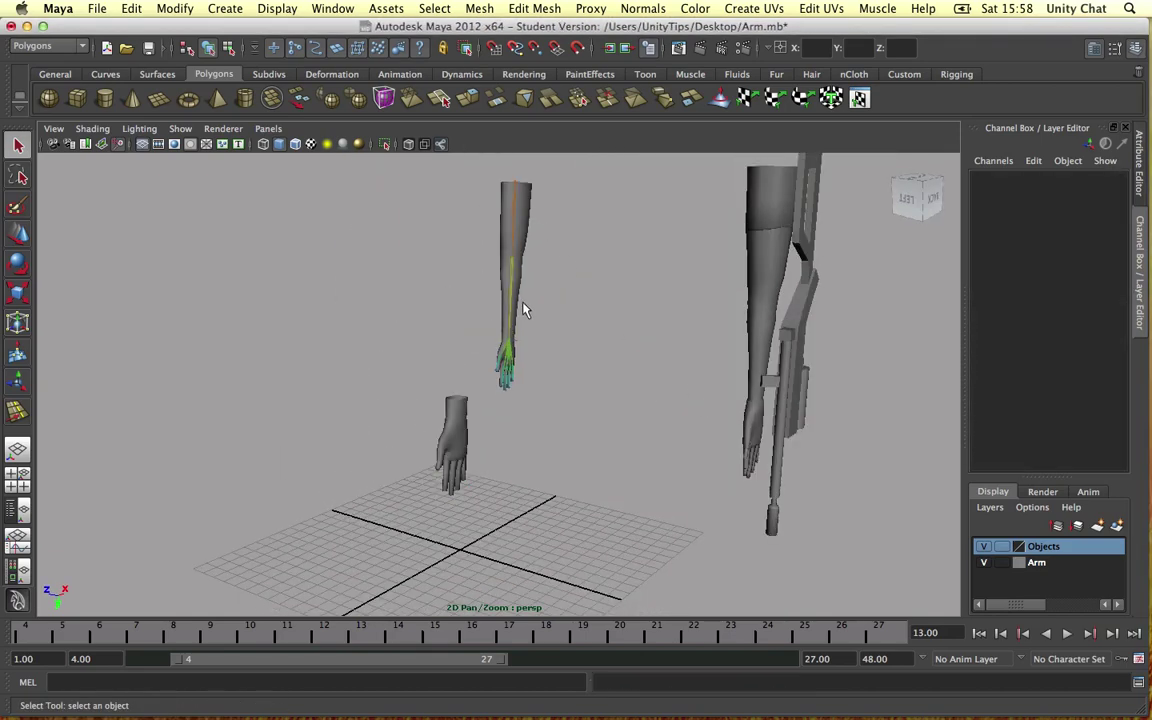